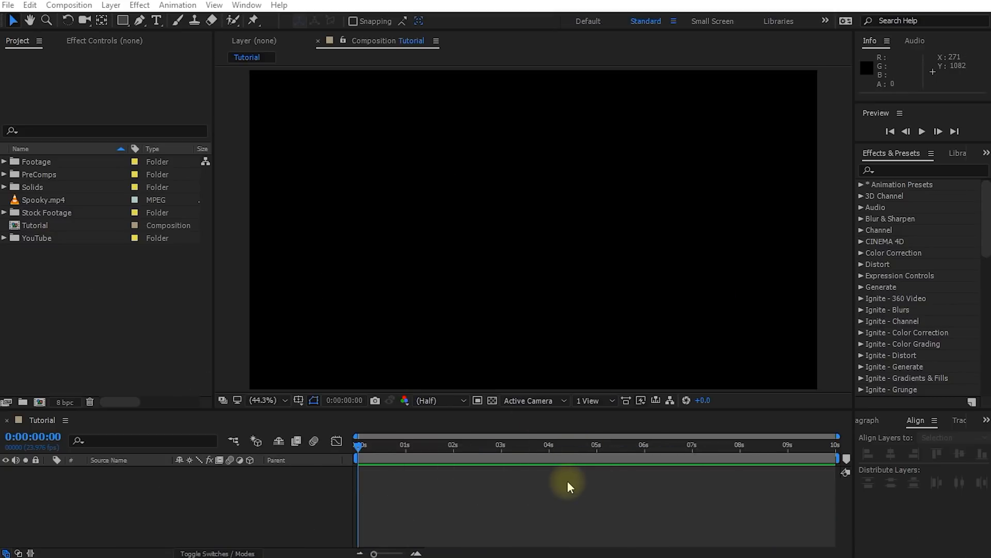
- Add Spooky.mp4 to the Tutorial composition, trim the composition to the clip's end at 0:00:05:05, and return to the first frame
{"action": "left_click", "coordinate": [32, 202]}
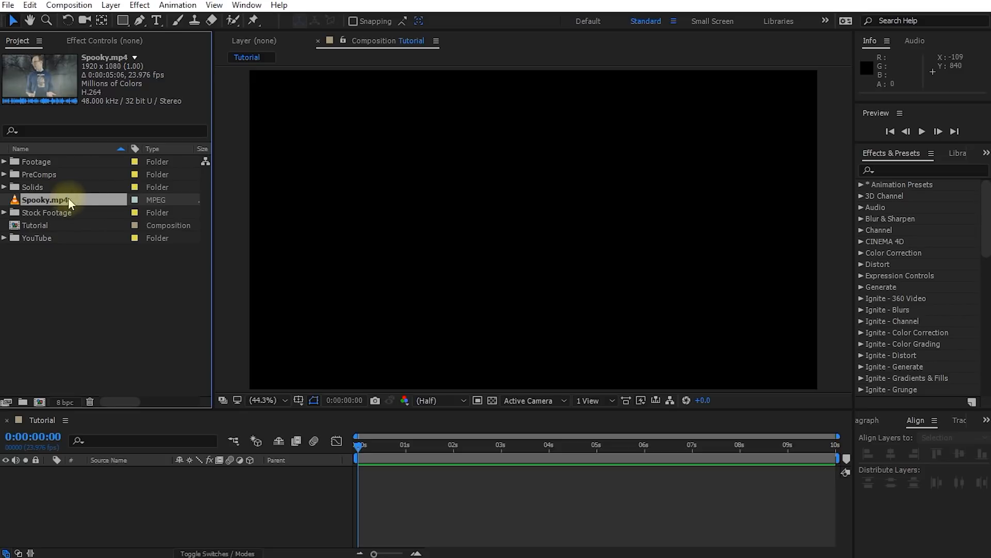
{"action": "left_click_drag", "start_coordinate": [65, 204], "coordinate": [454, 456]}
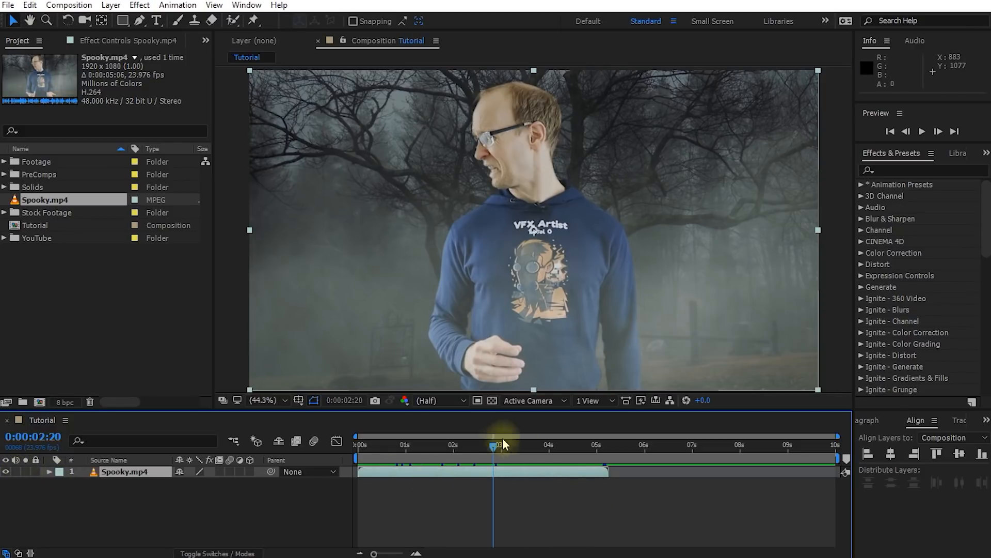
{"action": "left_click_drag", "start_coordinate": [493, 447], "coordinate": [606, 450]}
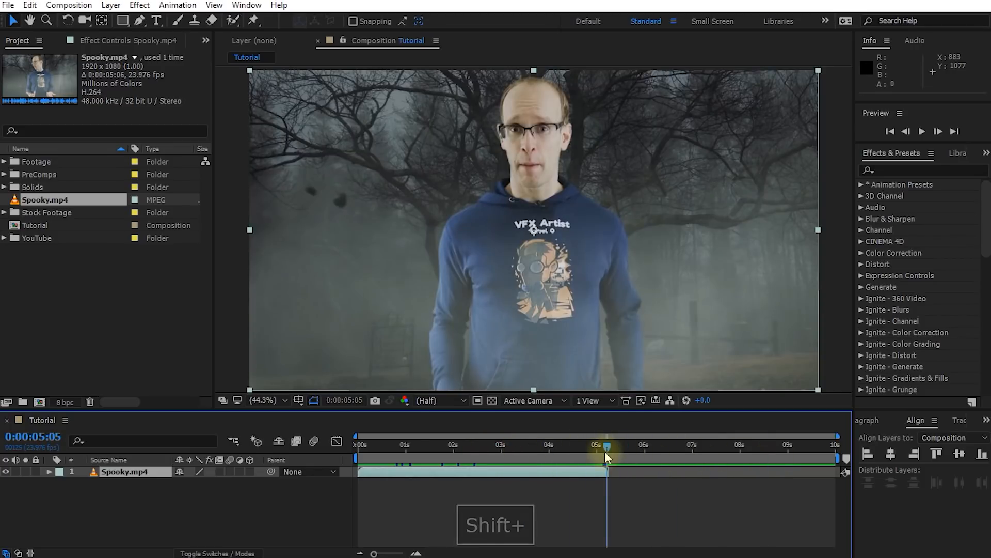
{"action": "key", "text": "n"}
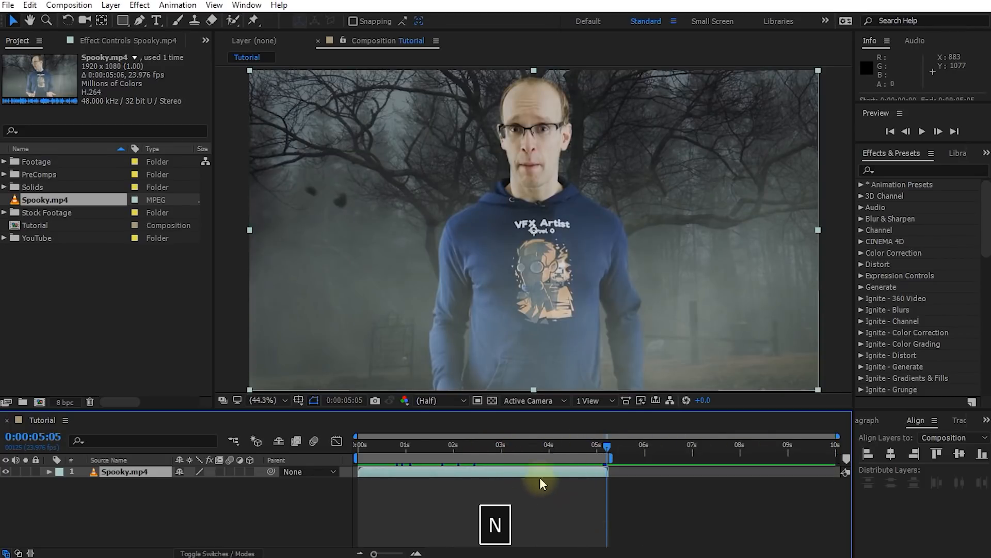
{"action": "right_click", "coordinate": [480, 458]}
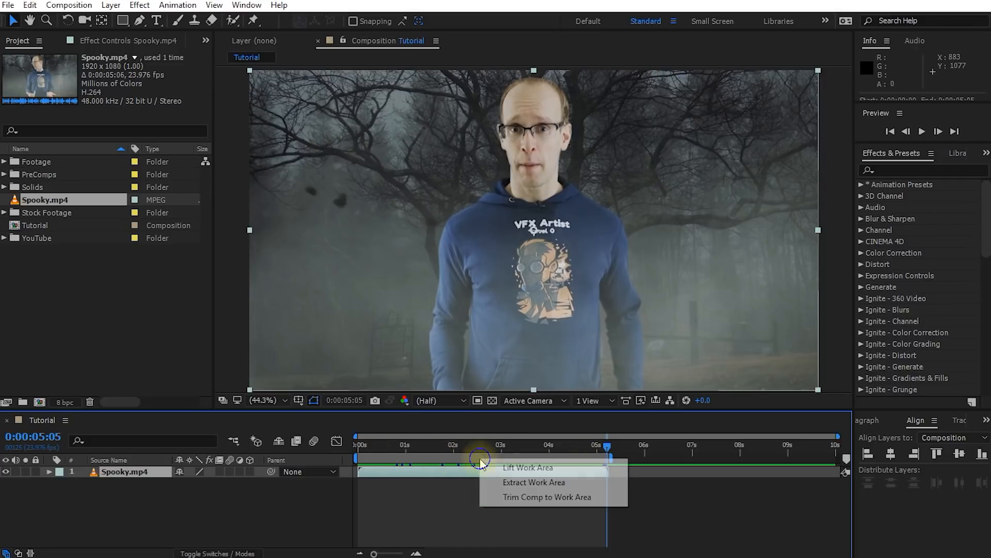
{"action": "left_click", "coordinate": [567, 496]}
{"action": "left_click_drag", "start_coordinate": [702, 449], "coordinate": [358, 450]}
{"action": "left_click", "coordinate": [447, 497]}
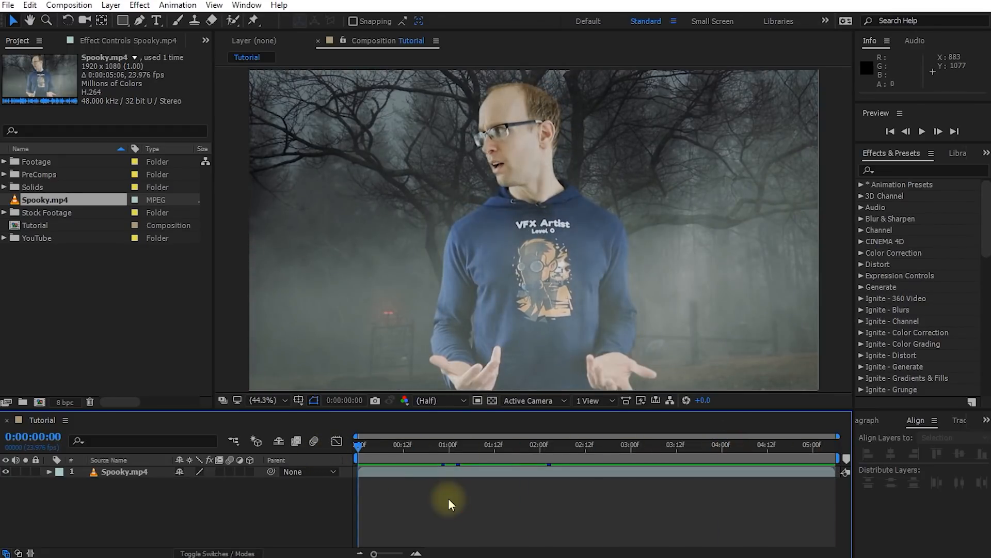
- Examine the Spooky.mp4 layer's red, green, blue and alpha channels one at a time, and return the viewer to RGB
{"action": "left_click", "coordinate": [310, 296]}
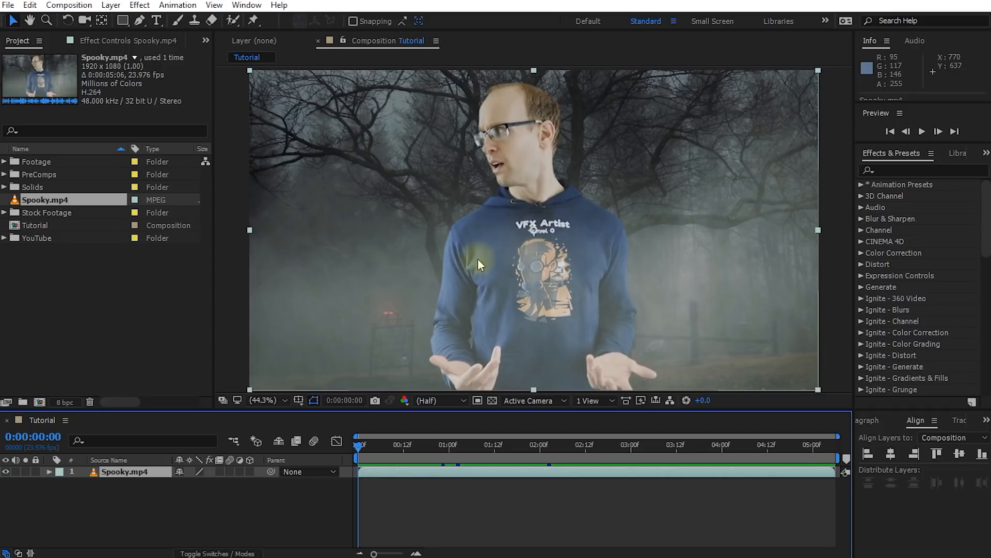
{"action": "left_click", "coordinate": [405, 400]}
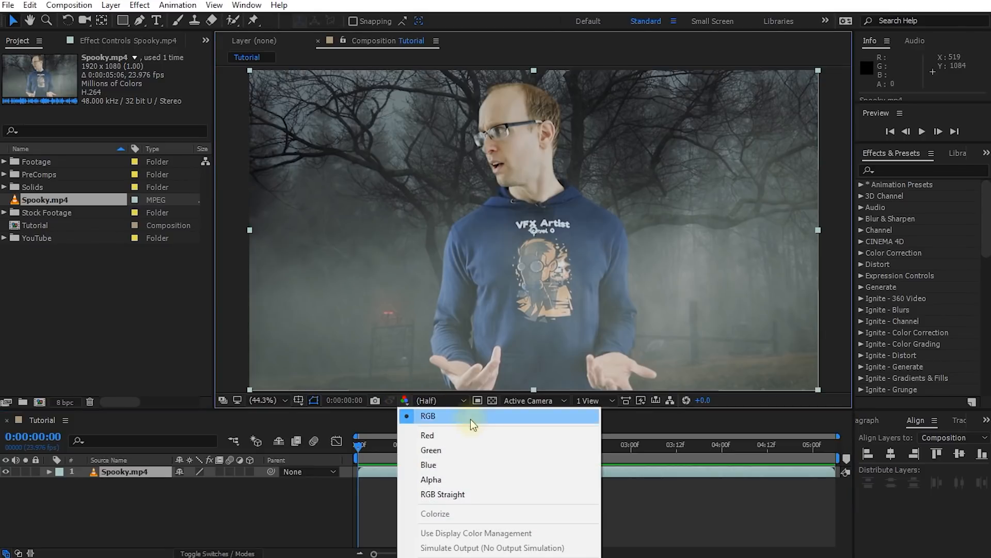
{"action": "left_click", "coordinate": [435, 436]}
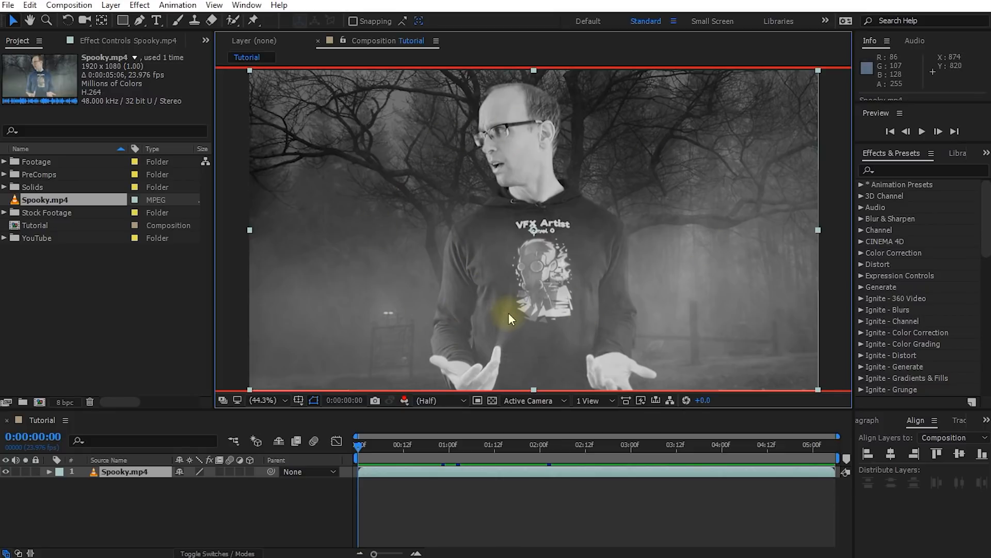
{"action": "left_click", "coordinate": [405, 400]}
{"action": "left_click", "coordinate": [418, 449]}
{"action": "left_click", "coordinate": [403, 401]}
{"action": "left_click", "coordinate": [428, 464]}
{"action": "left_click", "coordinate": [403, 401]}
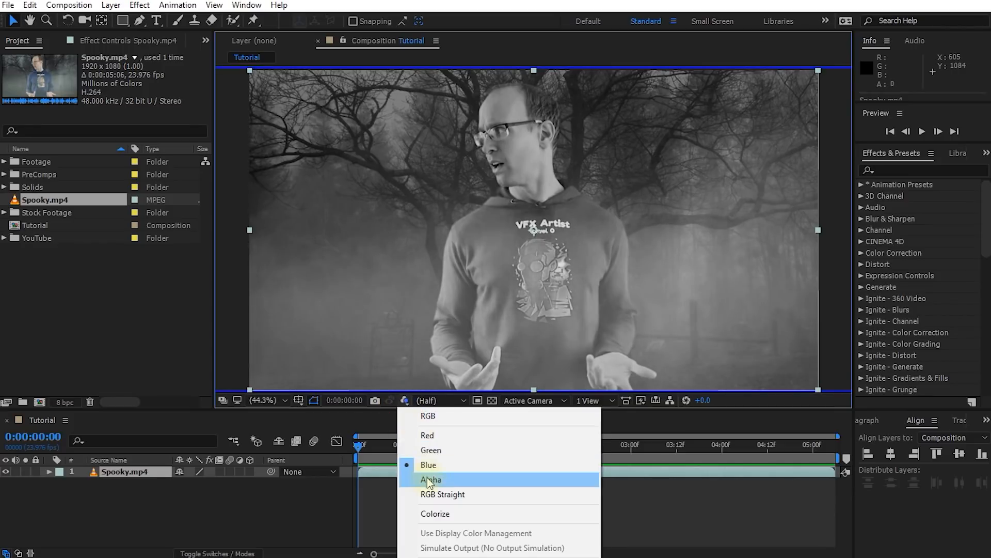
{"action": "left_click", "coordinate": [429, 479]}
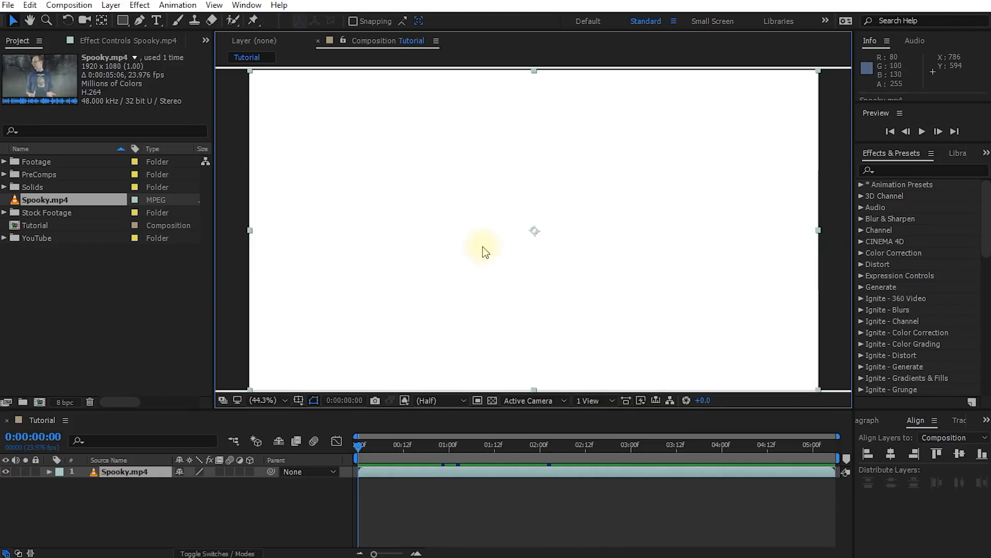
{"action": "left_click", "coordinate": [404, 401]}
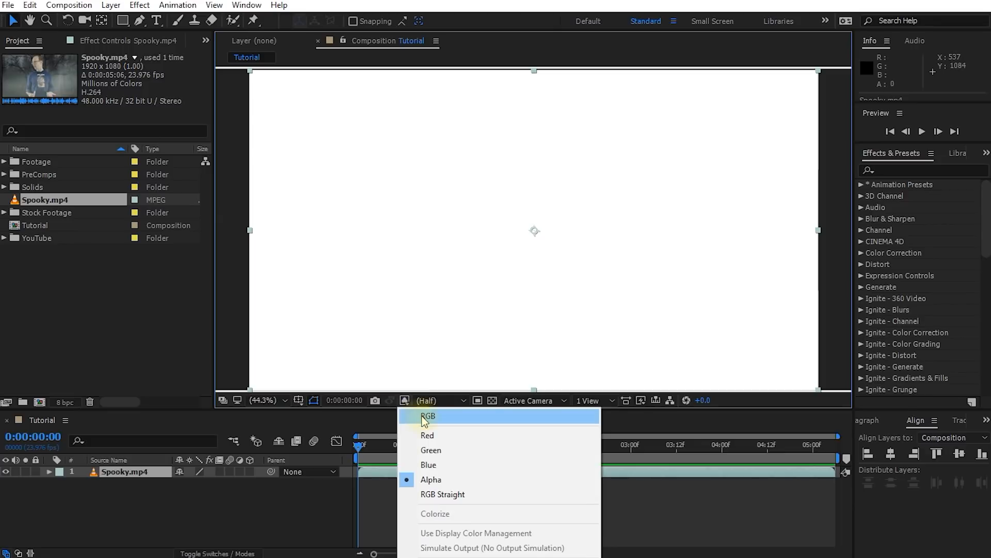
{"action": "left_click", "coordinate": [444, 416]}
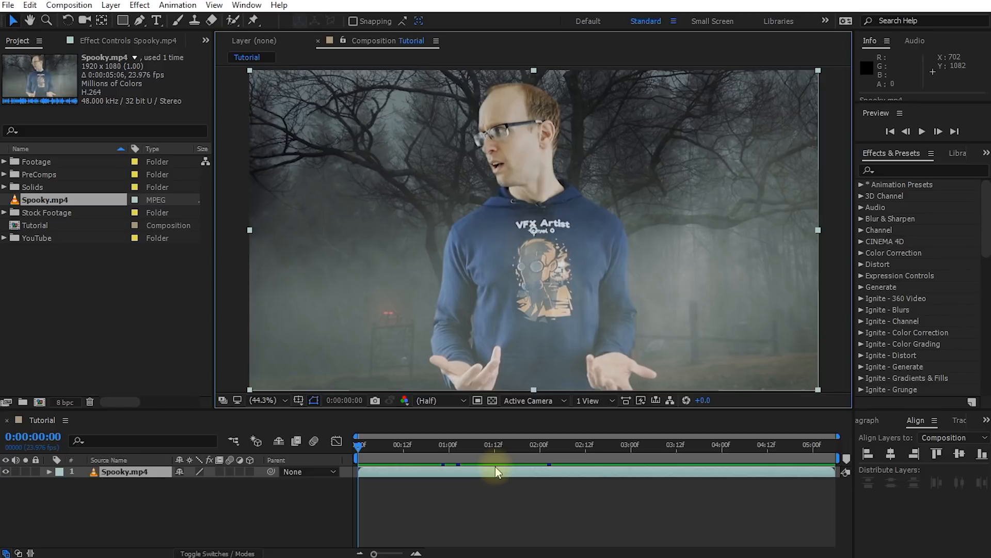
- Duplicate the Spooky.mp4 layer and rename the upper copy Red
{"action": "left_click", "coordinate": [116, 473]}
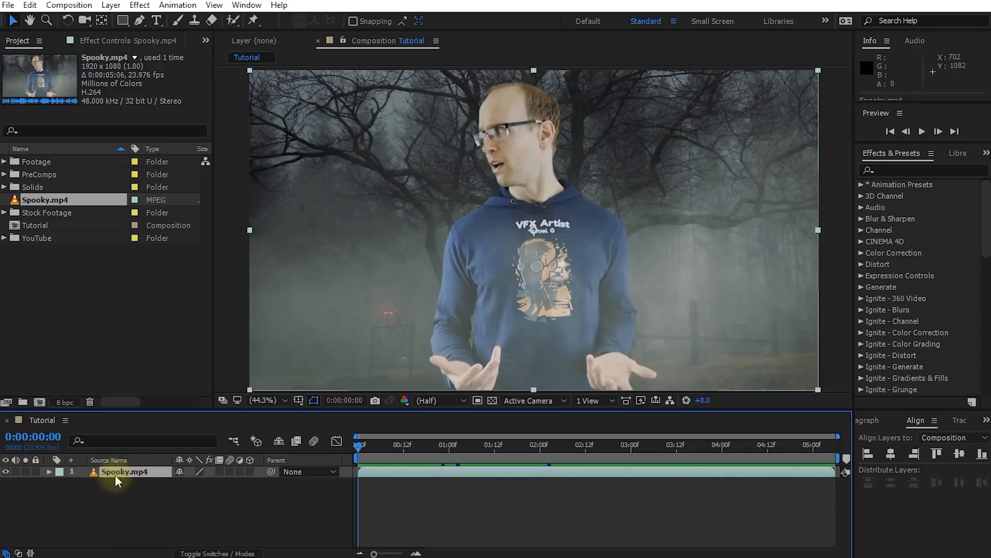
{"action": "key", "text": "ctrl+d"}
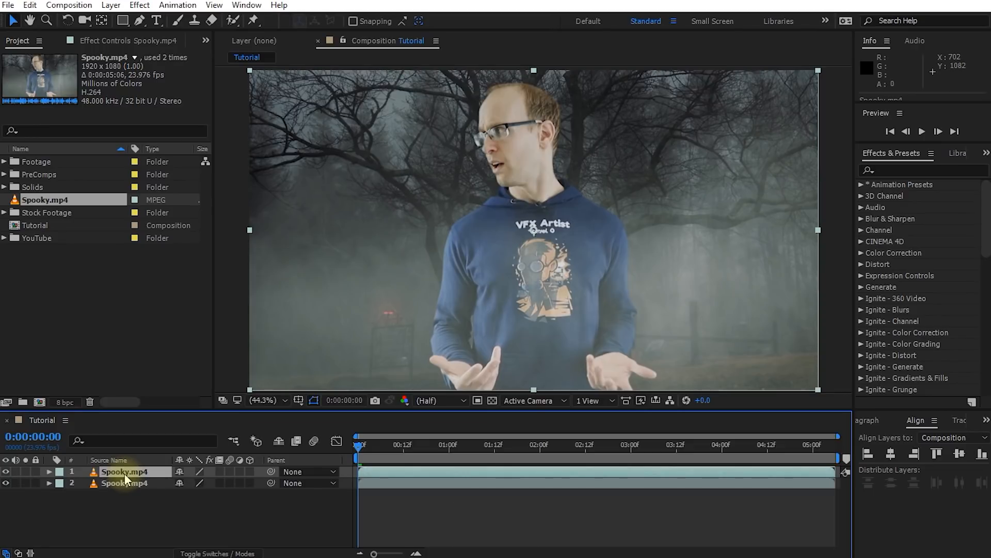
{"action": "key", "text": "Return"}
{"action": "type", "text": "Red"}
{"action": "key", "text": "Return"}
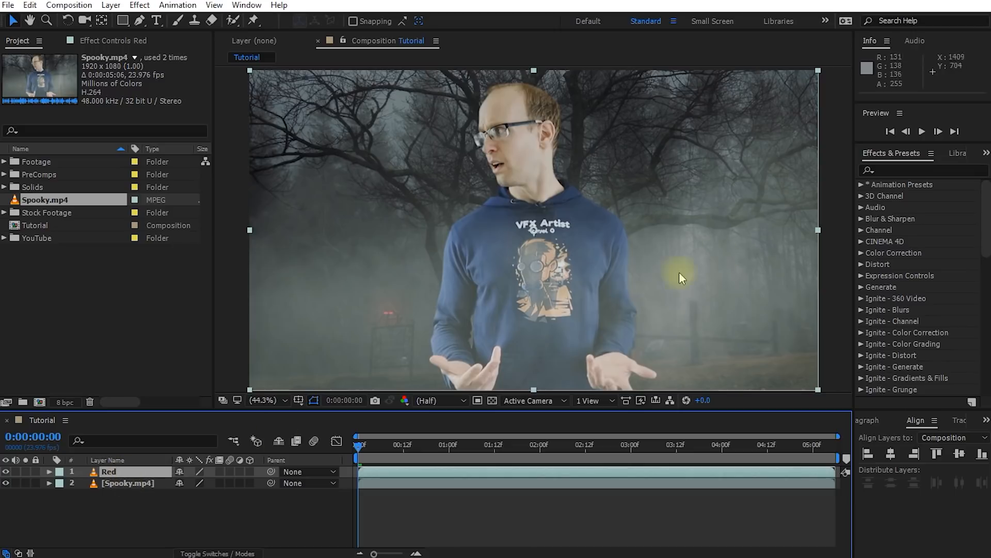
- Apply the Shift Channels effect to the Red layer and set its green and blue sources to Full Off
{"action": "left_click", "coordinate": [899, 171]}
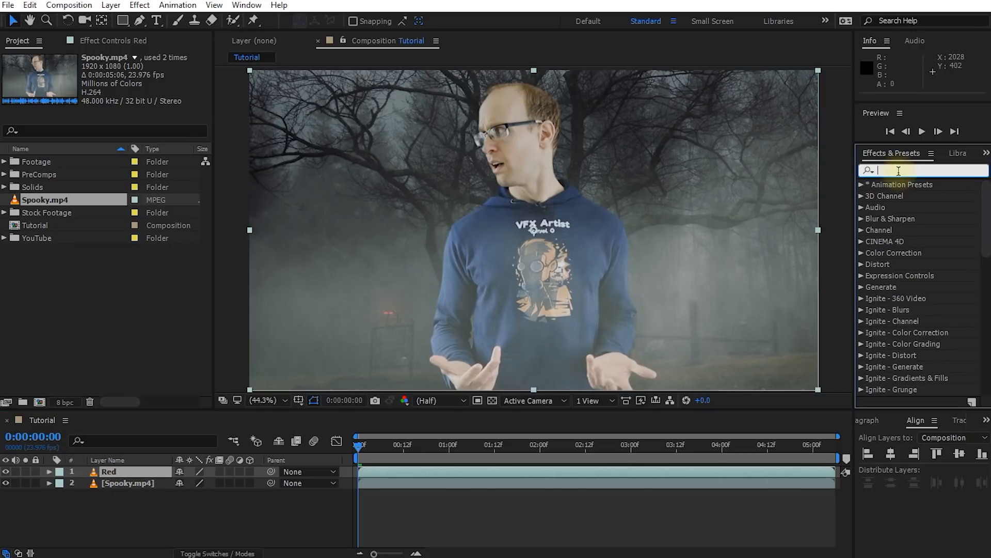
{"action": "type", "text": "shift cha"}
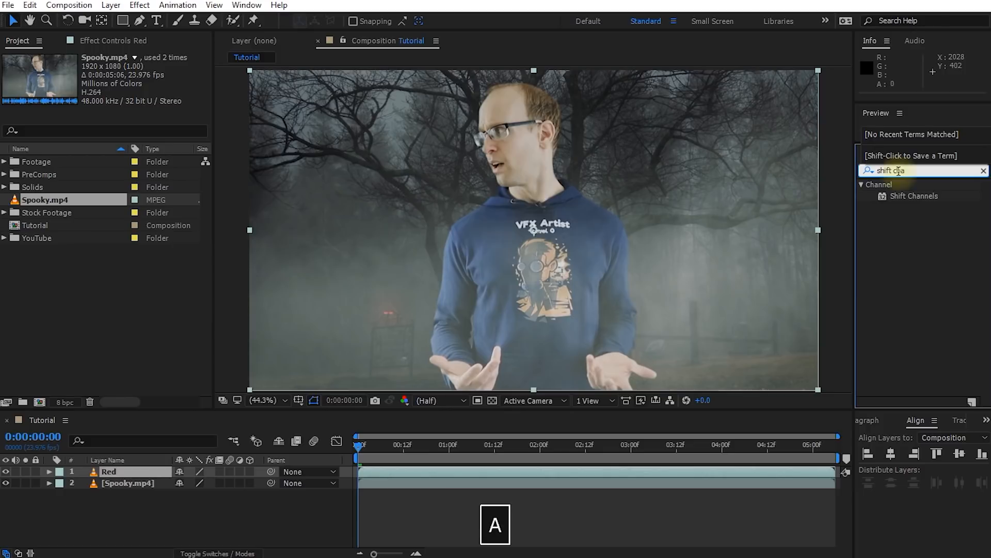
{"action": "double_click", "coordinate": [903, 196]}
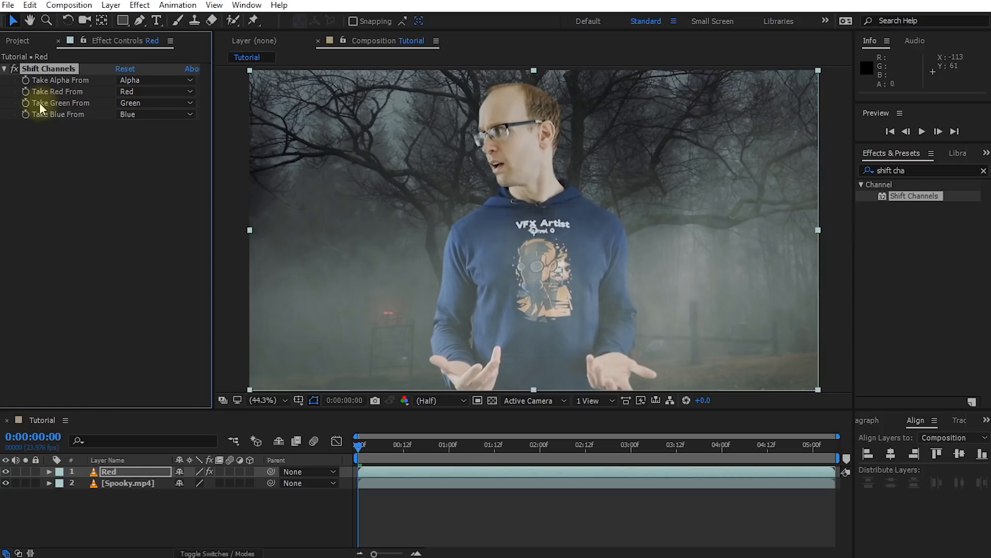
{"action": "left_click", "coordinate": [141, 103]}
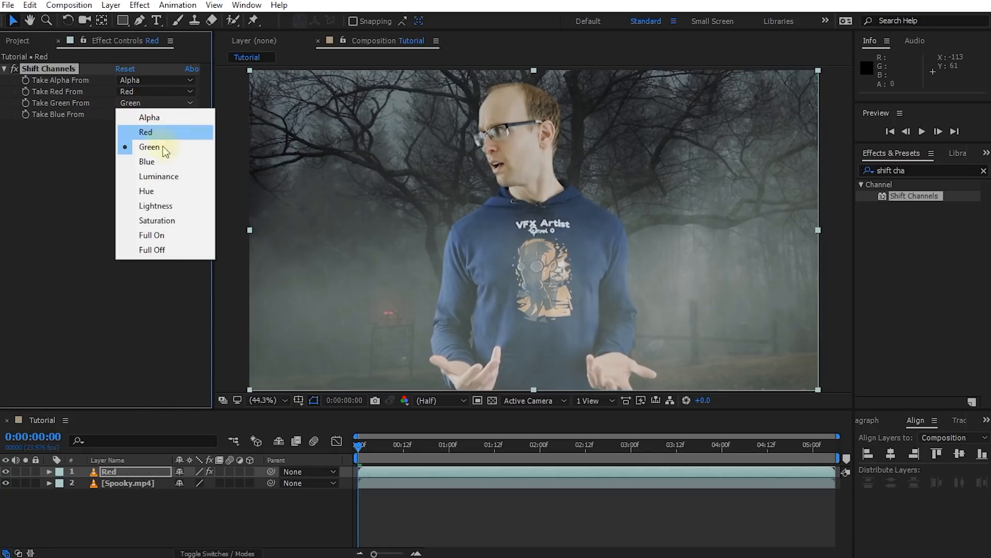
{"action": "left_click", "coordinate": [171, 252]}
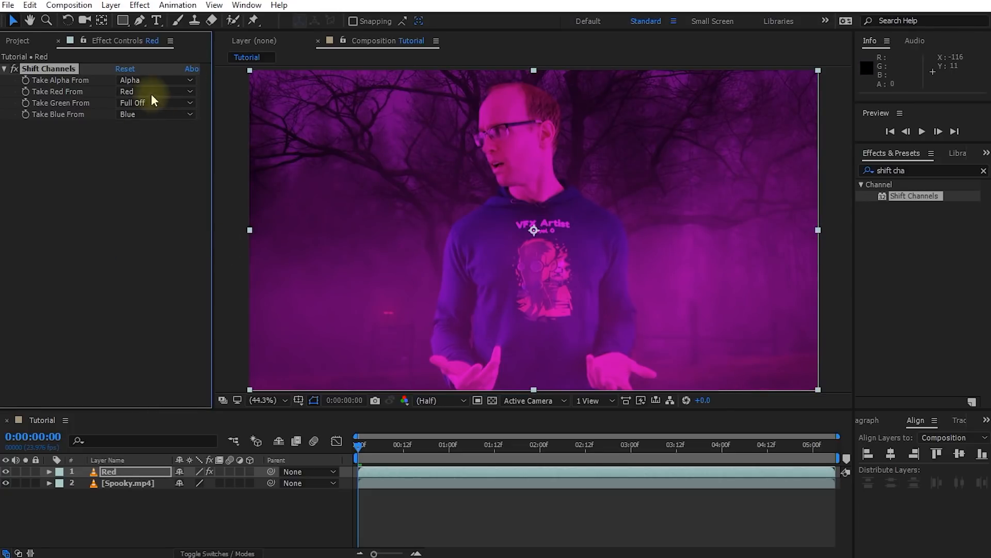
{"action": "left_click", "coordinate": [138, 116]}
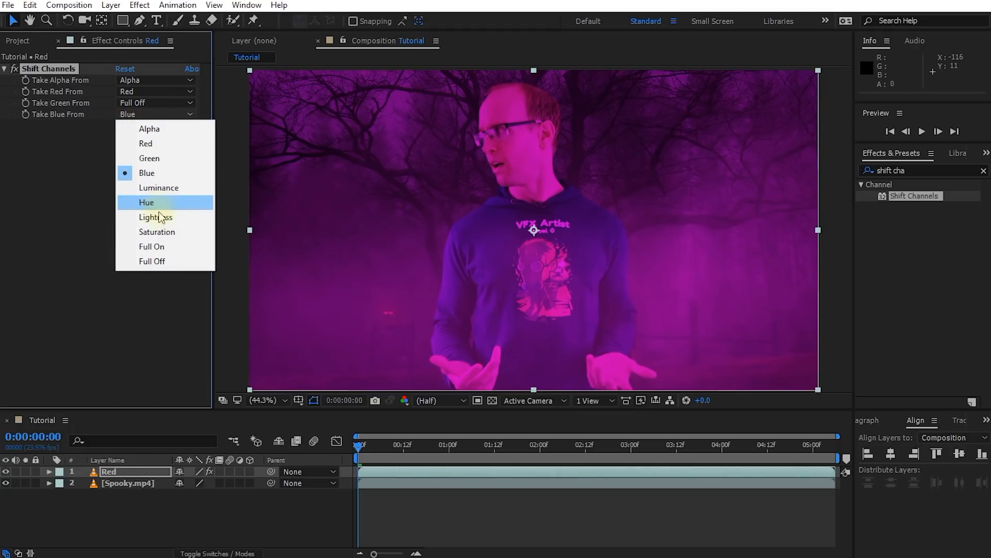
{"action": "left_click", "coordinate": [179, 264]}
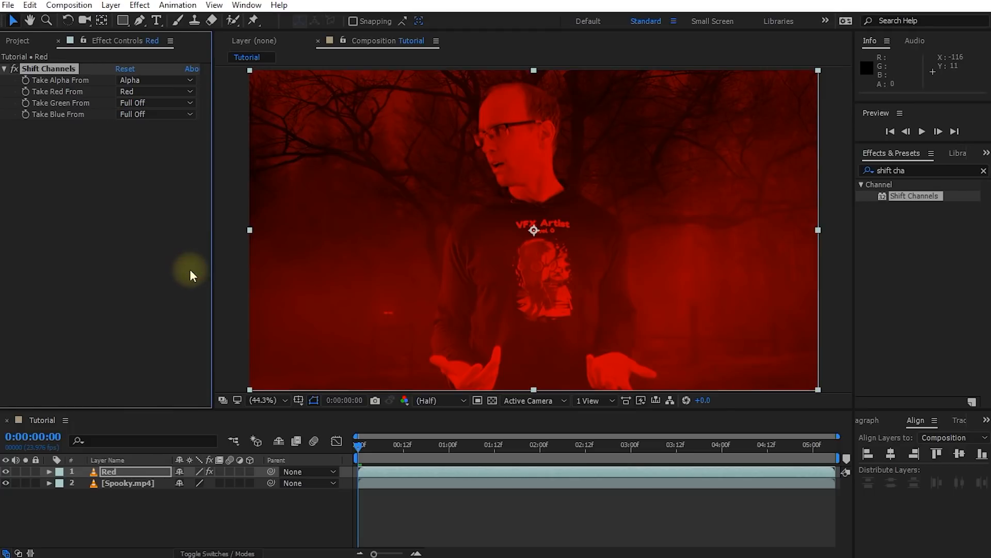
- Duplicate the Red layer together with its effect and rename the copy Green
{"action": "left_click", "coordinate": [109, 472]}
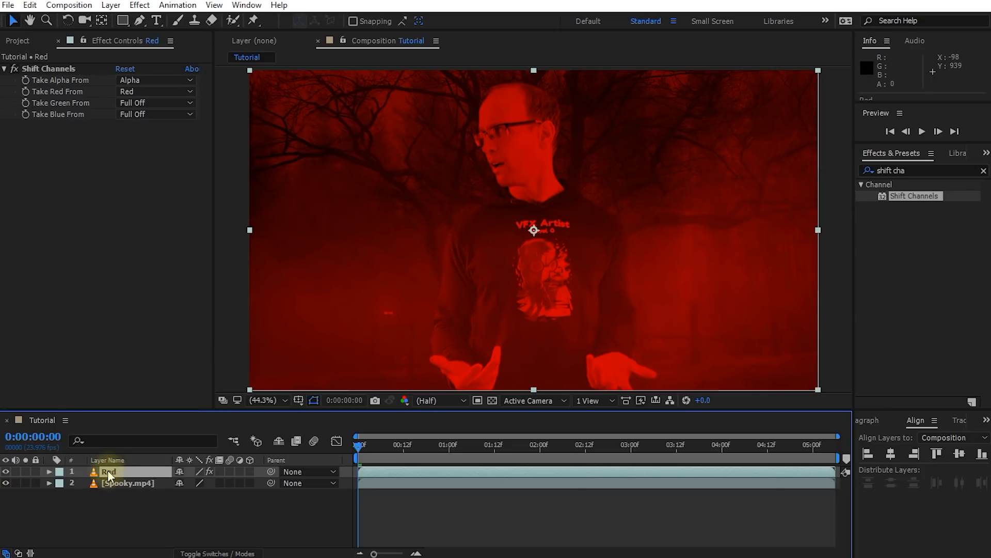
{"action": "key", "text": "ctrl+d"}
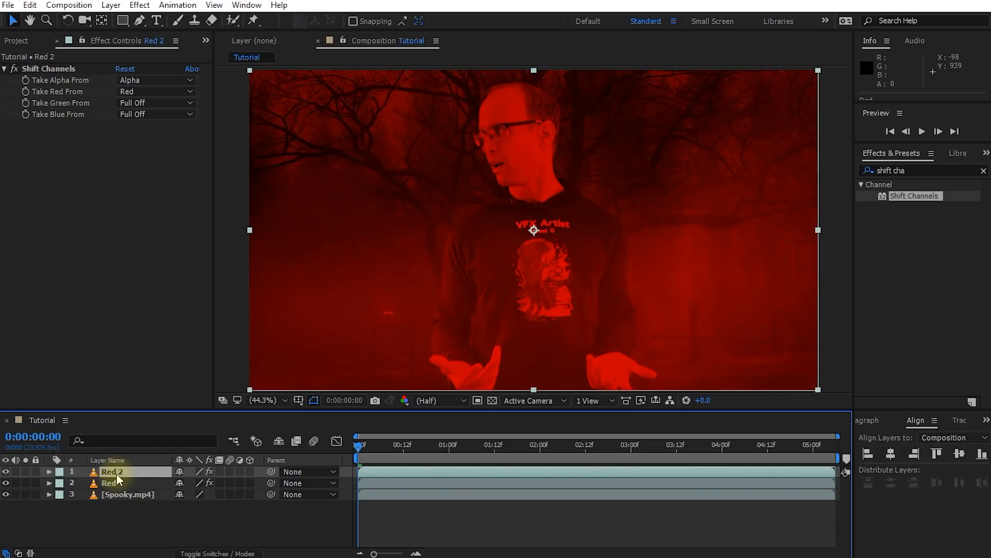
{"action": "key", "text": "Return"}
{"action": "type", "text": "Green"}
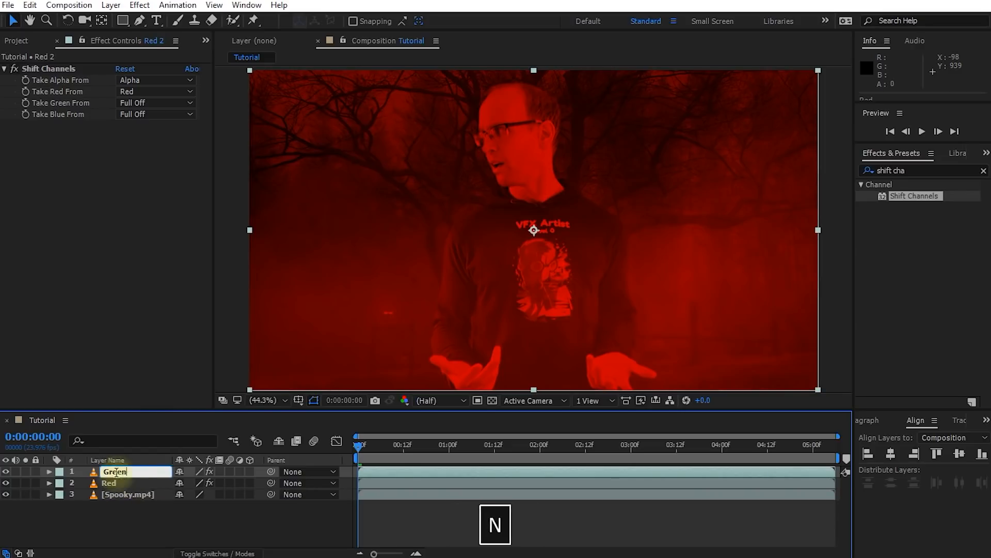
{"action": "key", "text": "Return"}
- In the Green layer's Shift Channels effect, take red from Full Off and green from Green
{"action": "left_click", "coordinate": [50, 68]}
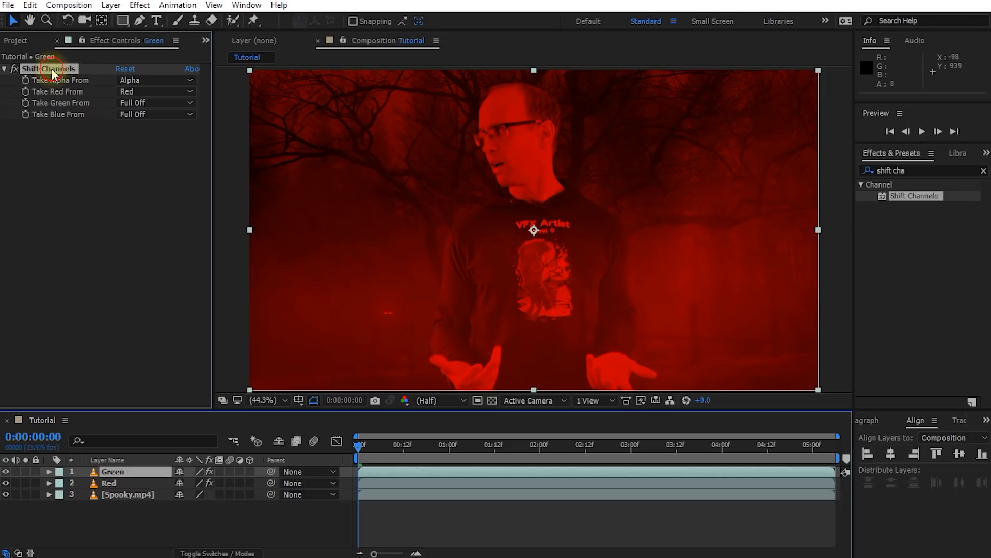
{"action": "left_click", "coordinate": [137, 92]}
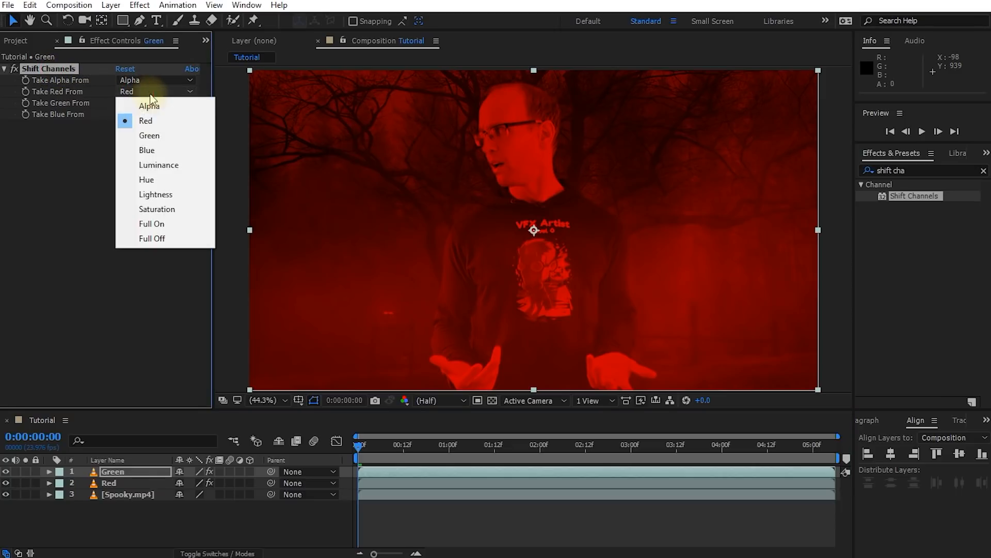
{"action": "left_click", "coordinate": [153, 238]}
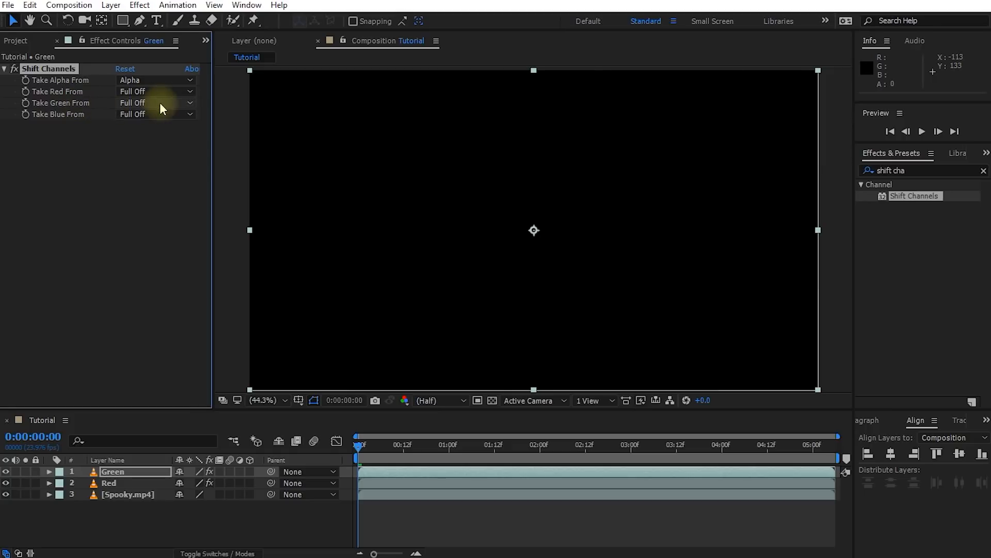
{"action": "left_click", "coordinate": [179, 101]}
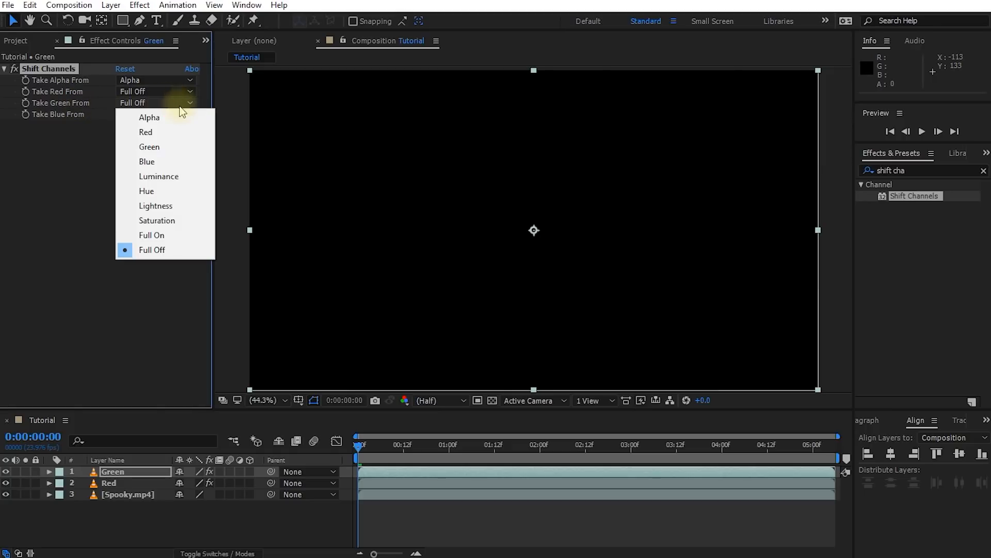
{"action": "left_click", "coordinate": [169, 148]}
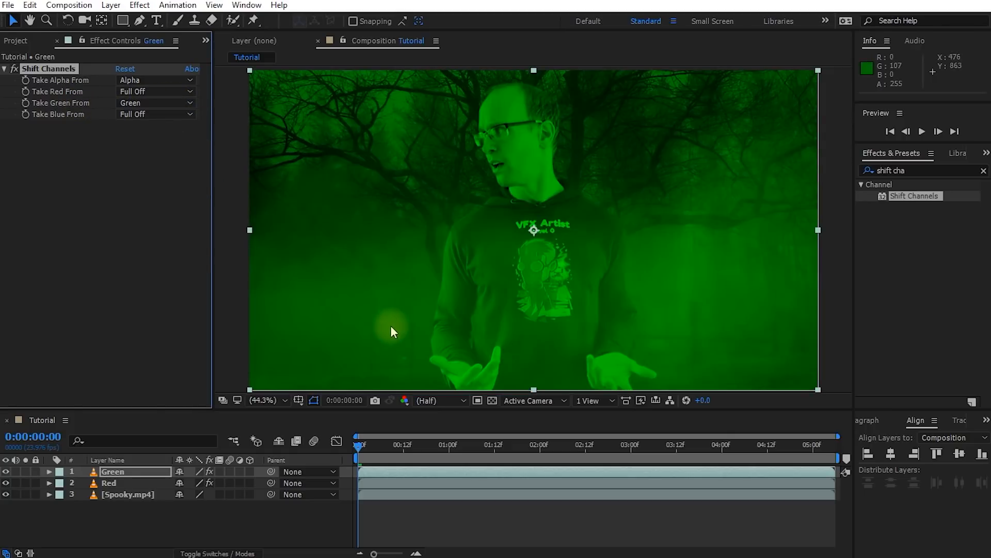
- Duplicate the Green layer together with its effect and rename the copy Blue
{"action": "left_click", "coordinate": [122, 470]}
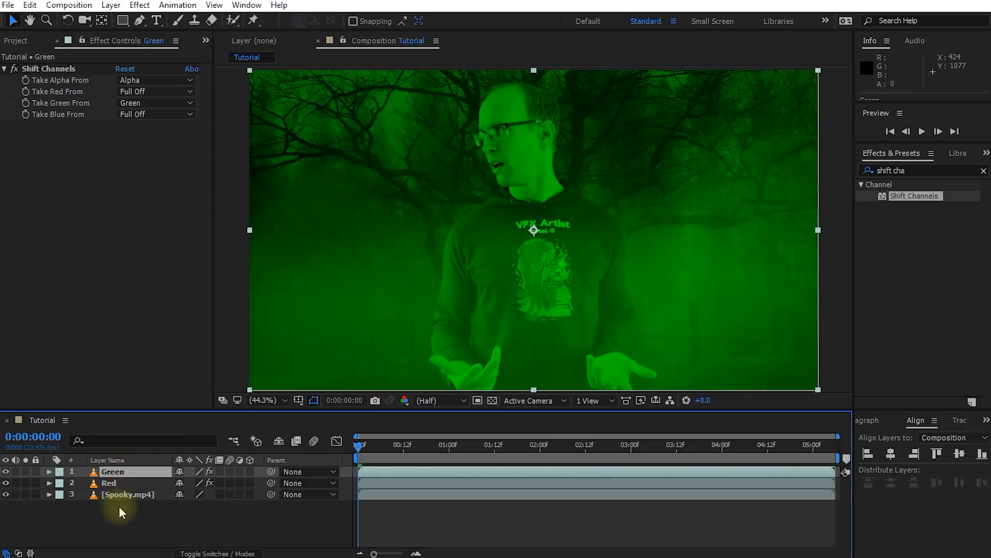
{"action": "key", "text": "ctrl+d"}
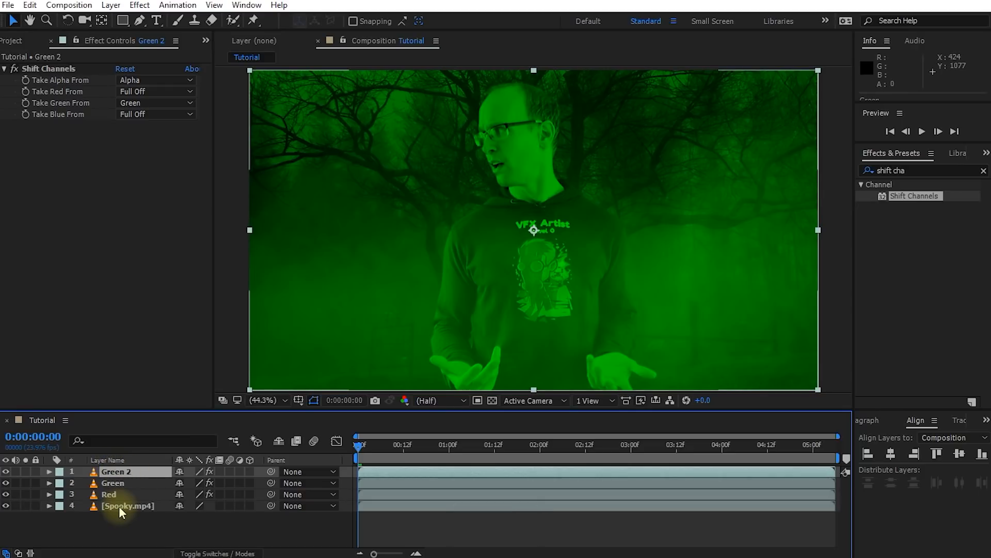
{"action": "key", "text": "Return"}
{"action": "type", "text": "Blue"}
{"action": "key", "text": "Return"}
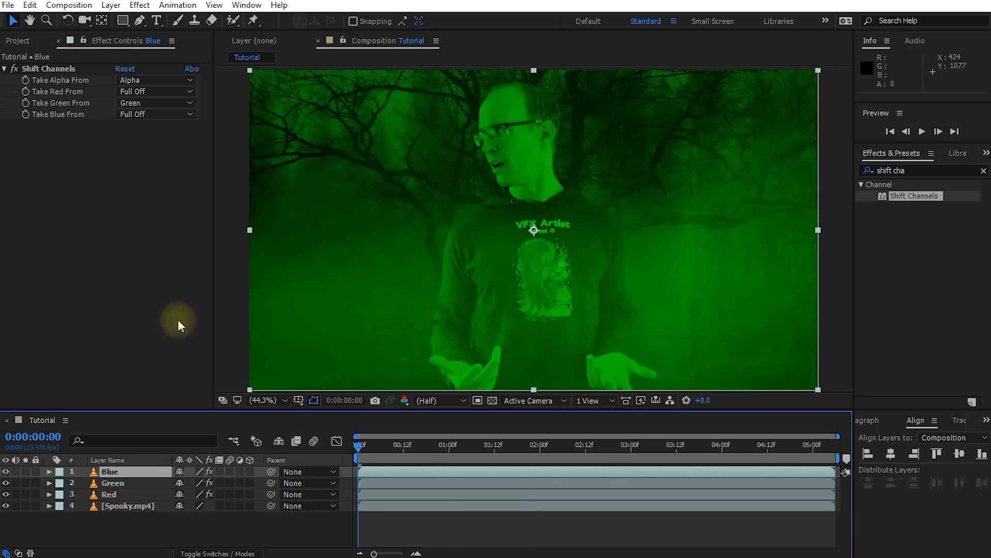
- In the Blue layer's Shift Channels effect, take green from Full Off and blue from Blue
{"action": "left_click", "coordinate": [139, 103]}
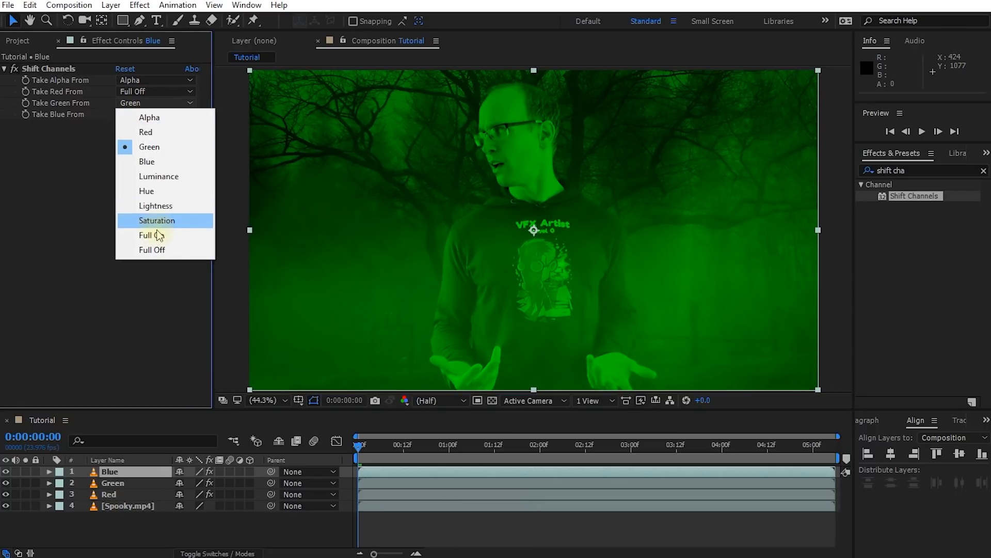
{"action": "left_click", "coordinate": [156, 249]}
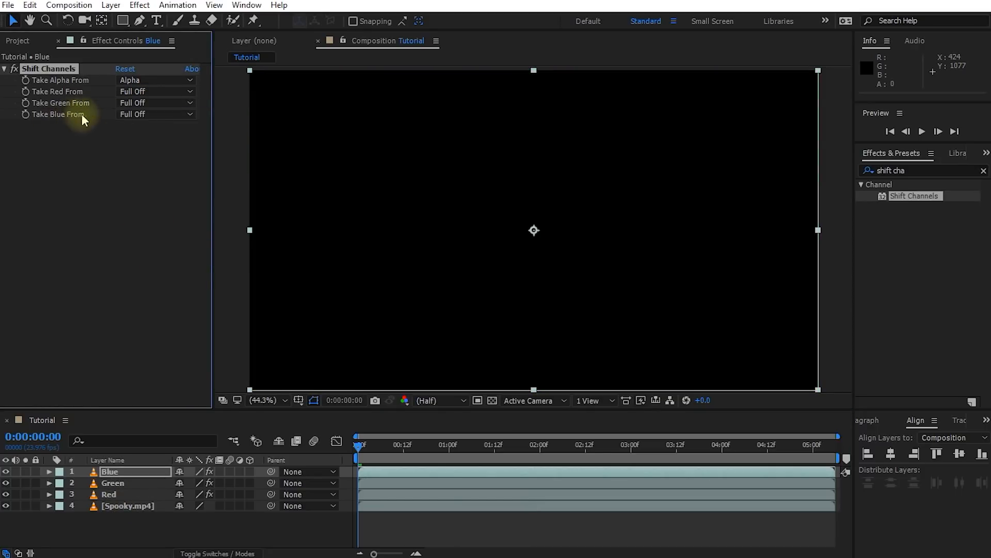
{"action": "left_click", "coordinate": [149, 114]}
{"action": "left_click", "coordinate": [153, 171]}
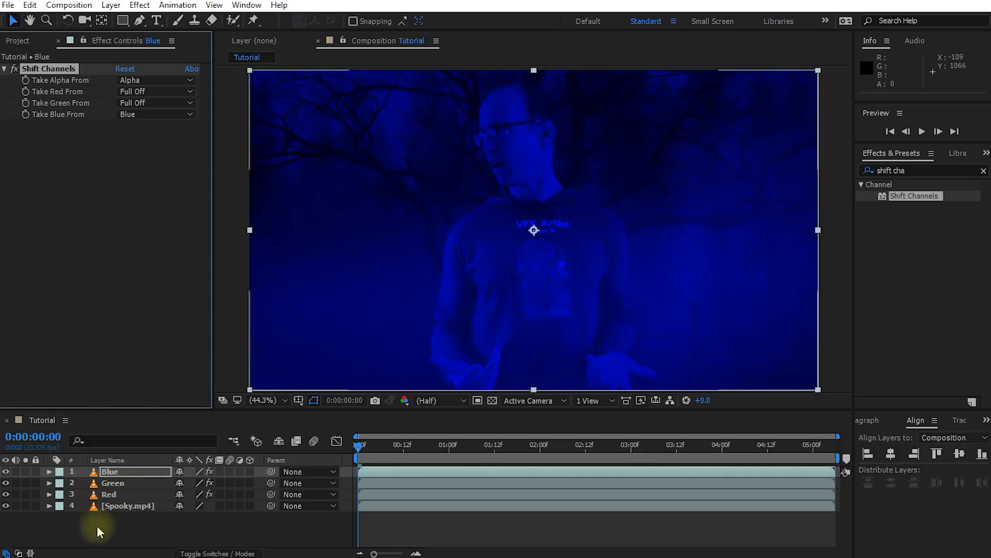
- Show the blending mode options for the layers and delete the original Spooky.mp4 layer
{"action": "key", "text": "F4"}
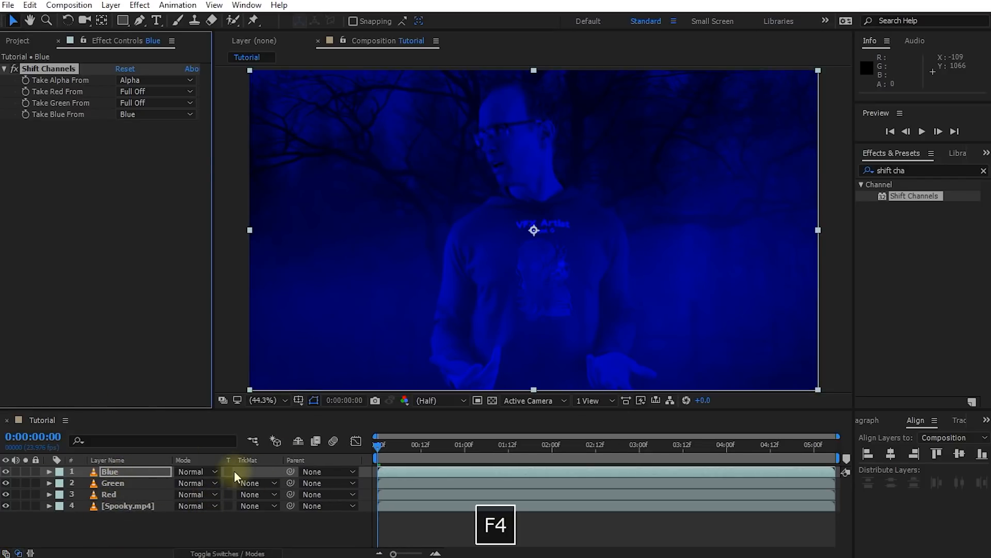
{"action": "left_click", "coordinate": [113, 503]}
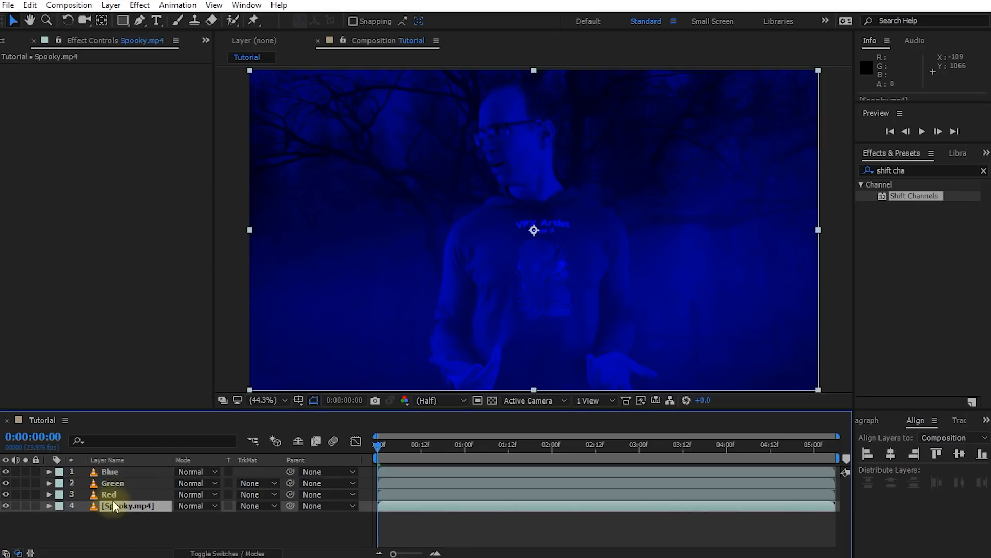
{"action": "left_click", "coordinate": [7, 506]}
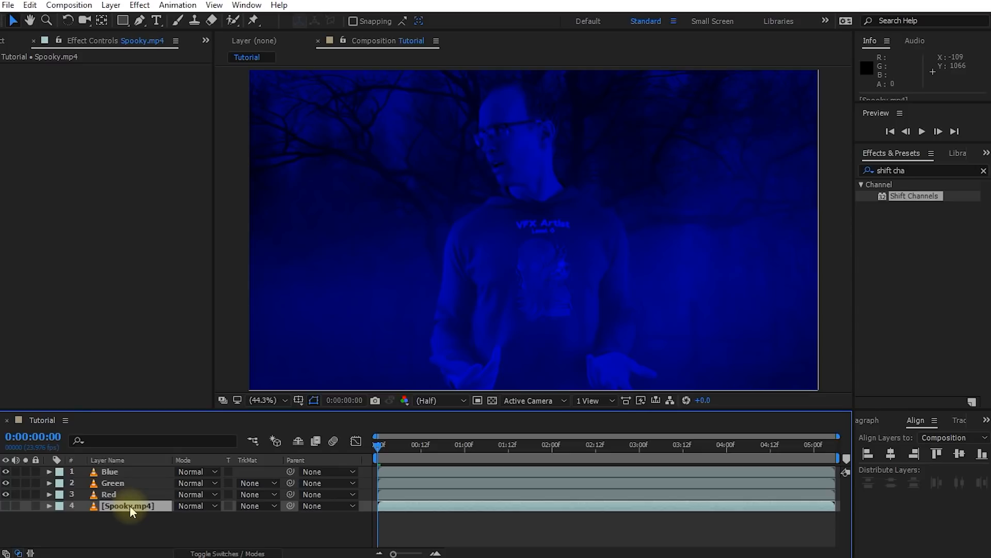
{"action": "key", "text": "Delete"}
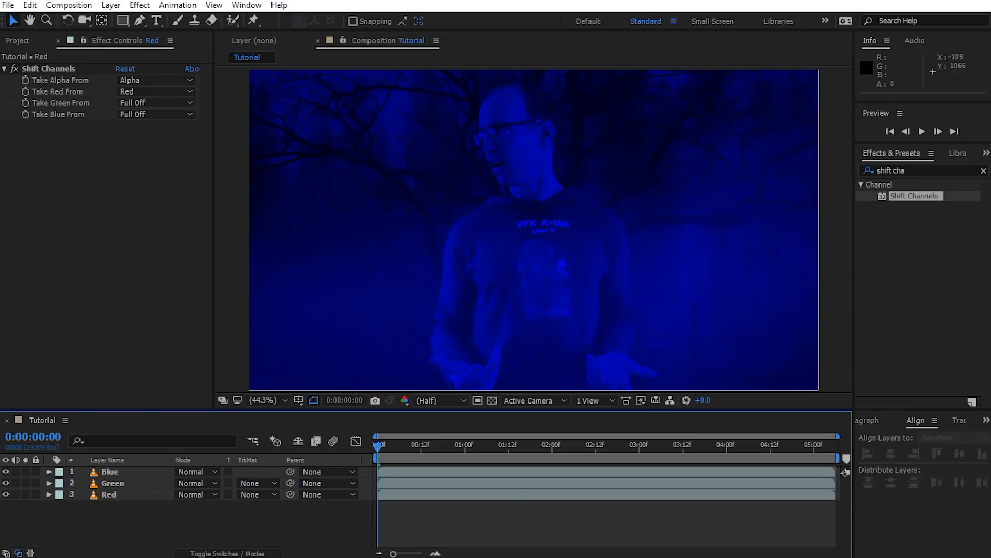
- Inspect the Red, Green and Blue channel layers individually
{"action": "left_click", "coordinate": [25, 494]}
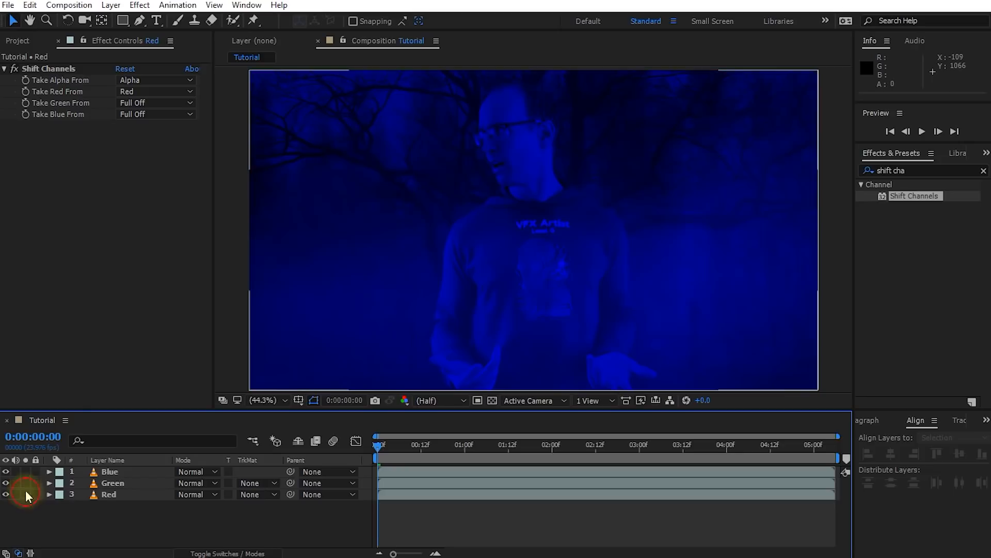
{"action": "left_click", "coordinate": [26, 483]}
{"action": "left_click", "coordinate": [26, 472]}
{"action": "left_click", "coordinate": [25, 472]}
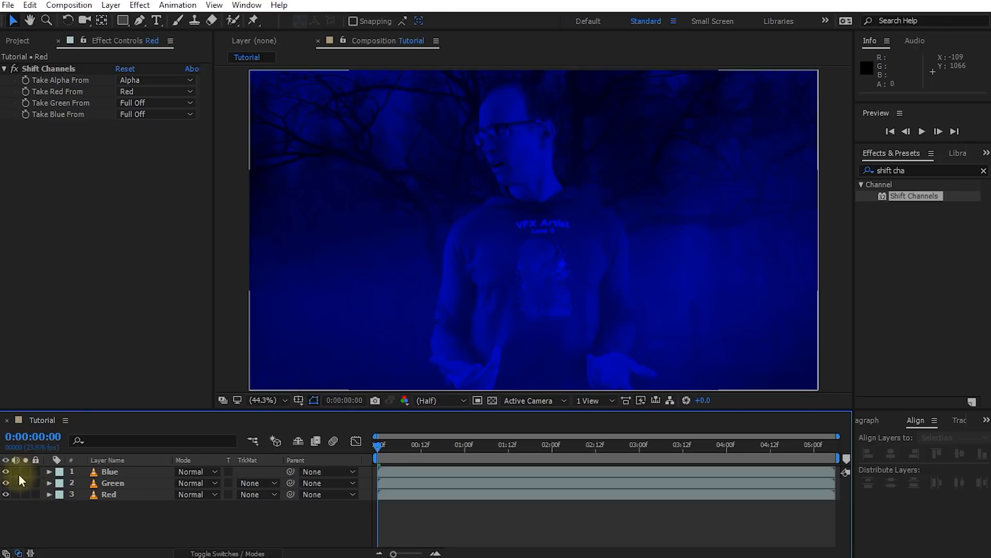
{"action": "left_click", "coordinate": [116, 482]}
{"action": "left_click", "coordinate": [118, 471]}
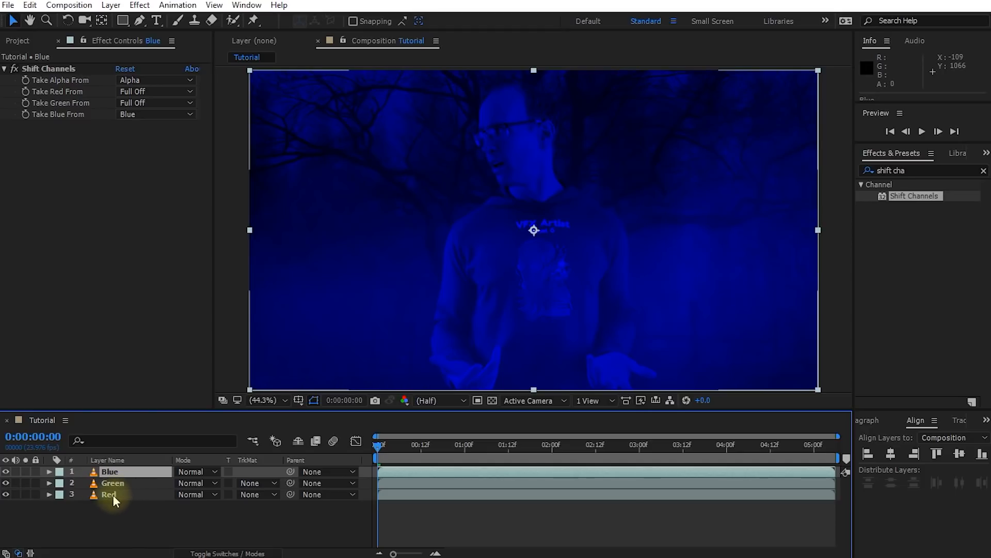
{"action": "left_click", "coordinate": [113, 494]}
- Hide the Blue layer, set the Green layer's blending mode to Add, and compare the image with Green off and on
{"action": "left_click", "coordinate": [121, 484]}
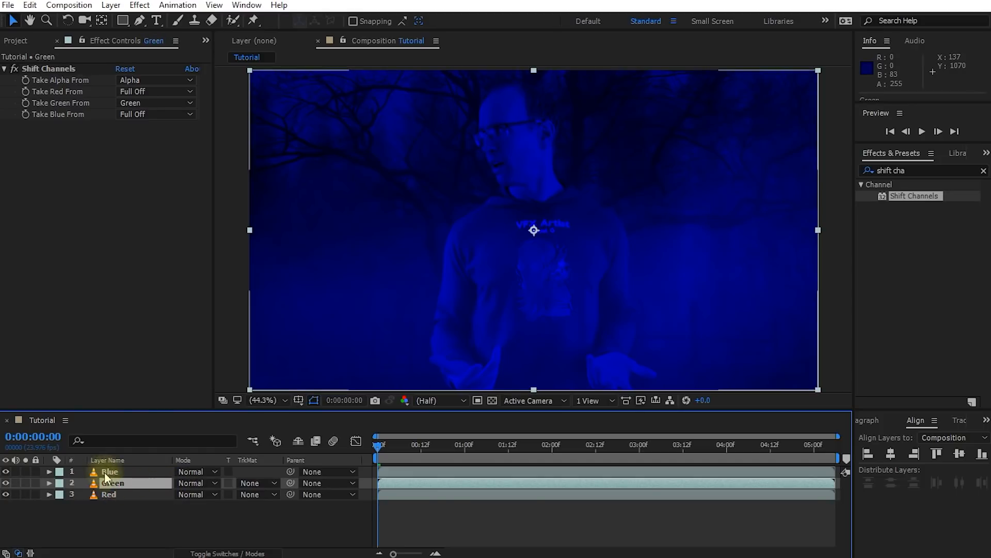
{"action": "left_click", "coordinate": [7, 473]}
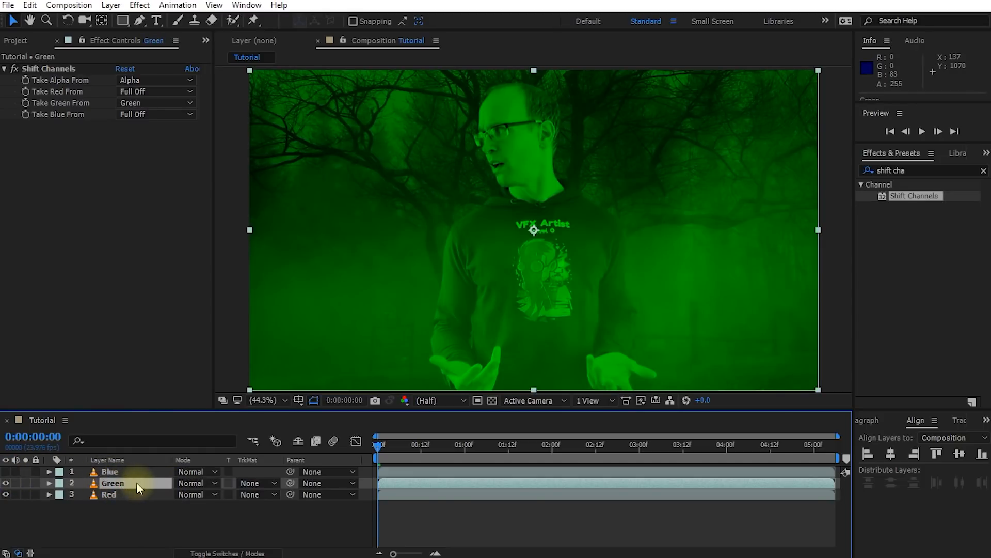
{"action": "left_click", "coordinate": [201, 484]}
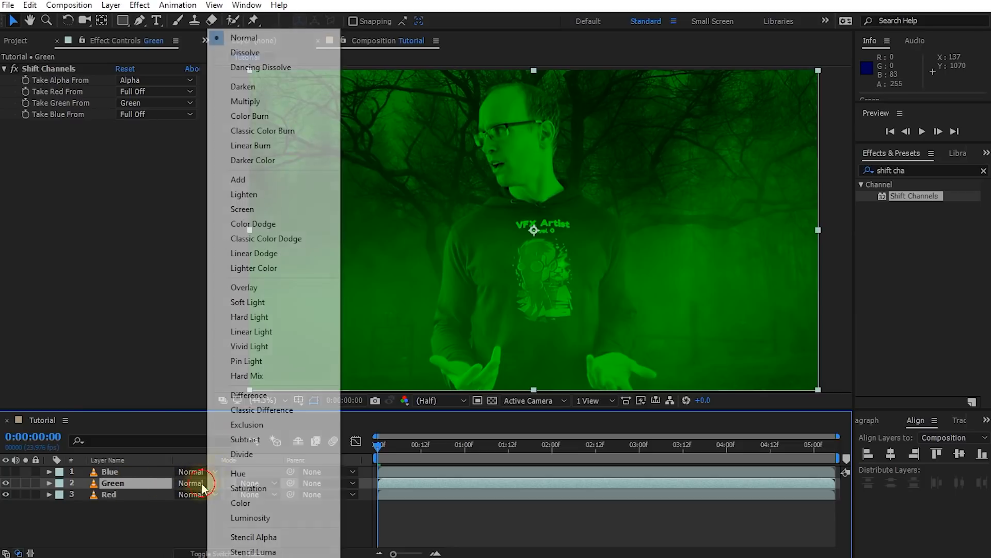
{"action": "left_click", "coordinate": [237, 179]}
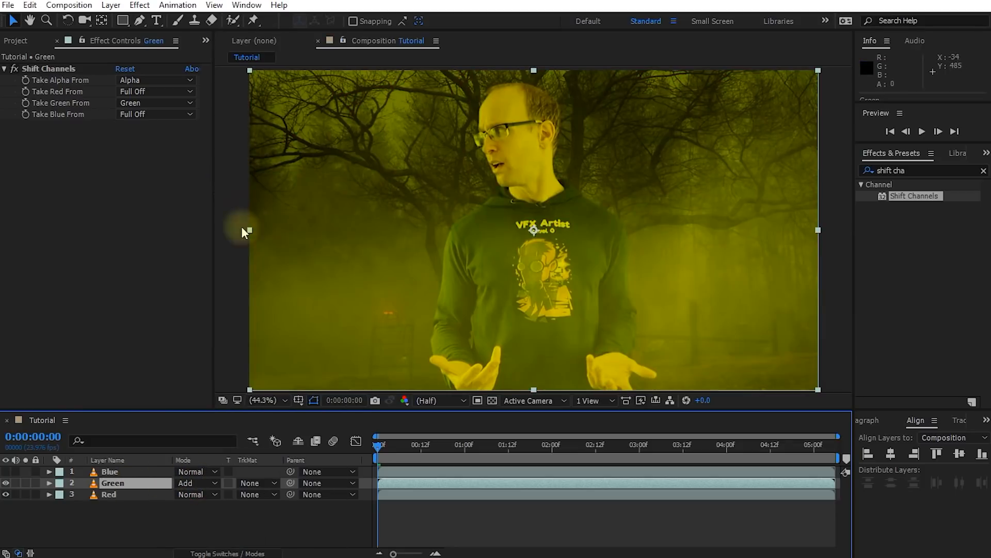
{"action": "left_click", "coordinate": [5, 483]}
{"action": "left_click", "coordinate": [5, 483]}
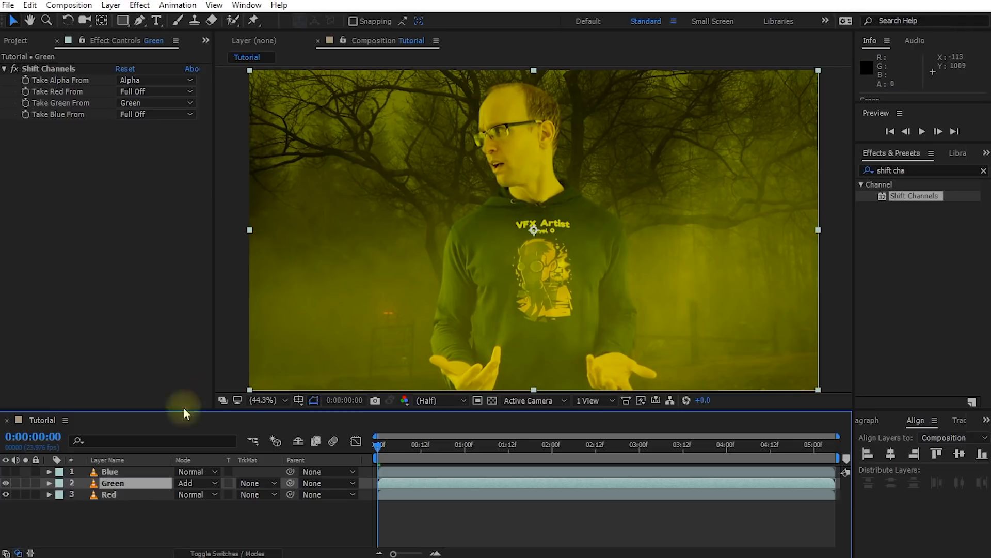
- Make the Blue layer visible again and set its blending mode to Add
{"action": "left_click", "coordinate": [116, 471]}
{"action": "left_click", "coordinate": [6, 471]}
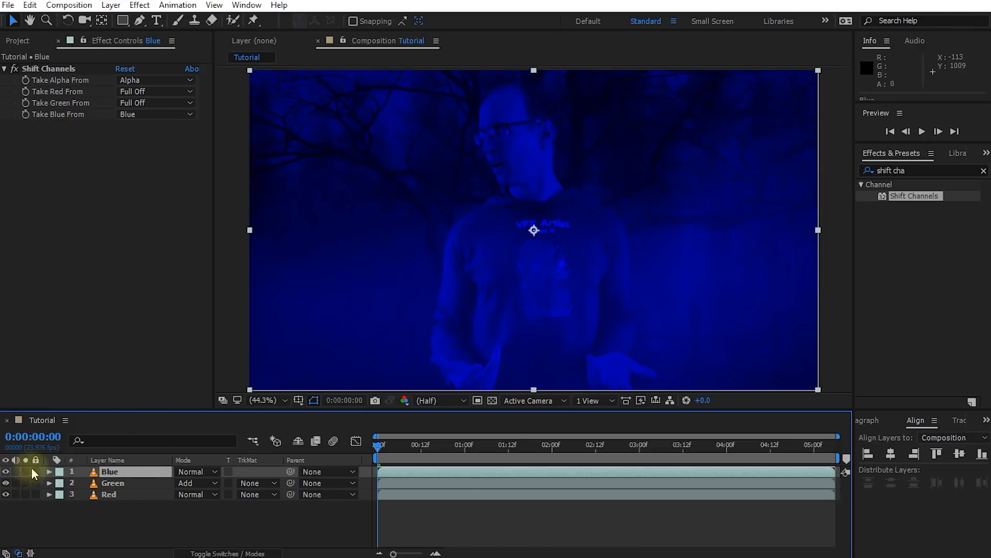
{"action": "left_click", "coordinate": [202, 472]}
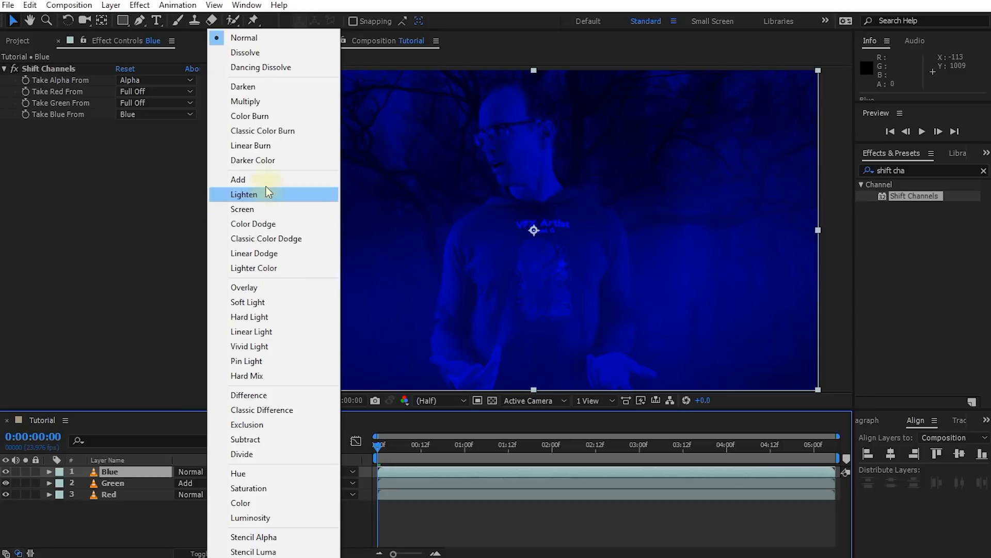
{"action": "left_click", "coordinate": [268, 182]}
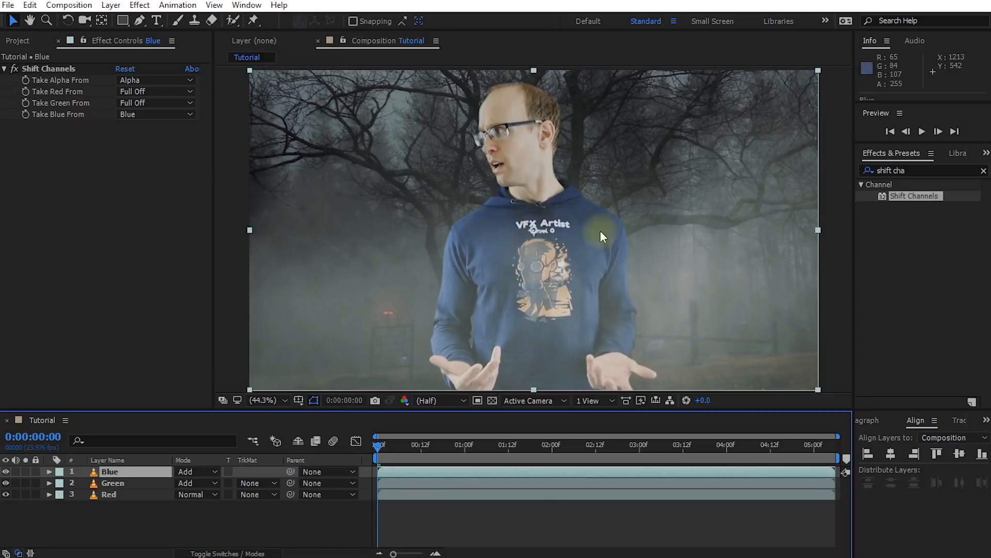
- Go to 0:00:00:03 and shift the Green layer slightly to the right in the composition
{"action": "left_click_drag", "start_coordinate": [395, 445], "coordinate": [395, 476]}
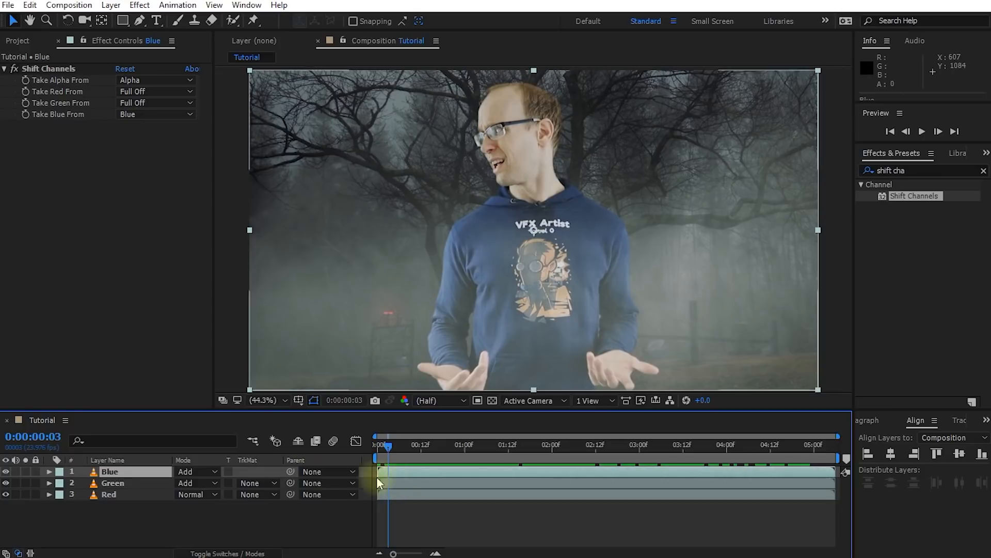
{"action": "left_click", "coordinate": [127, 491]}
{"action": "left_click", "coordinate": [128, 483]}
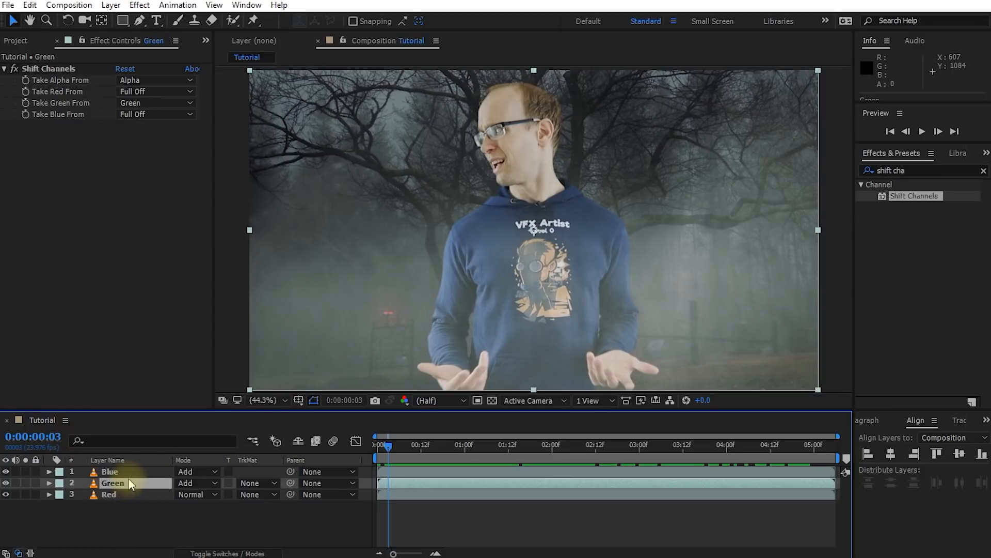
{"action": "left_click", "coordinate": [128, 474]}
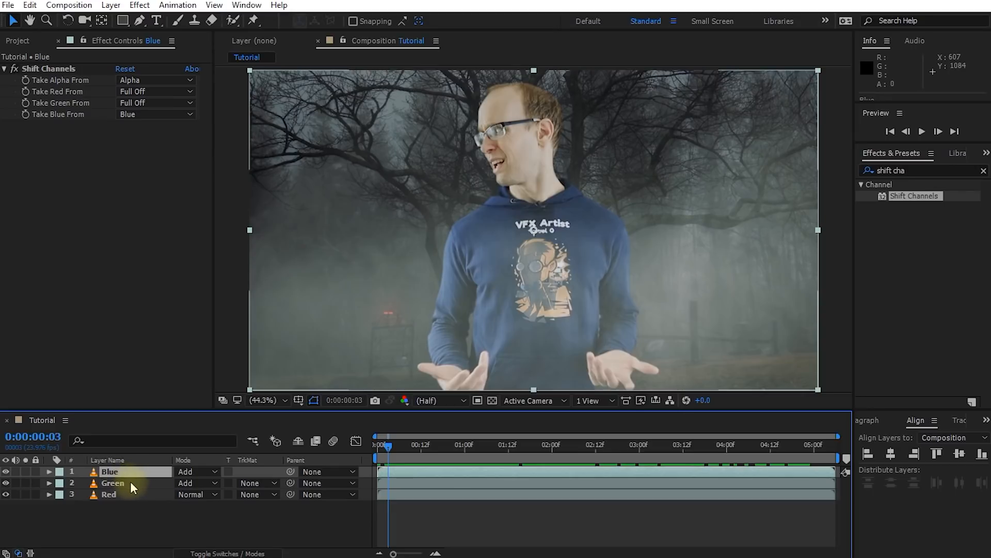
{"action": "left_click", "coordinate": [131, 481]}
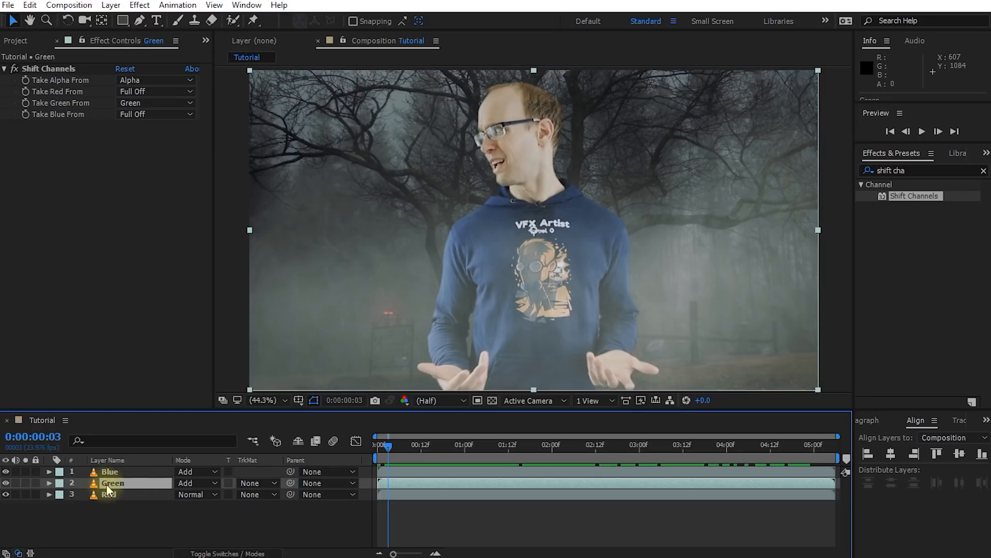
{"action": "mouse_move", "coordinate": [524, 292]}
{"action": "left_mouse_down"}
{"action": "mouse_move", "coordinate": [516, 295]}
{"action": "mouse_move", "coordinate": [531, 293]}
{"action": "left_mouse_up"}
- Offset the Blue layer up and to the left so its colour fringes separate from the other channels
{"action": "left_click", "coordinate": [145, 477]}
{"action": "left_click", "coordinate": [145, 472]}
{"action": "left_click_drag", "start_coordinate": [524, 293], "coordinate": [518, 297]}
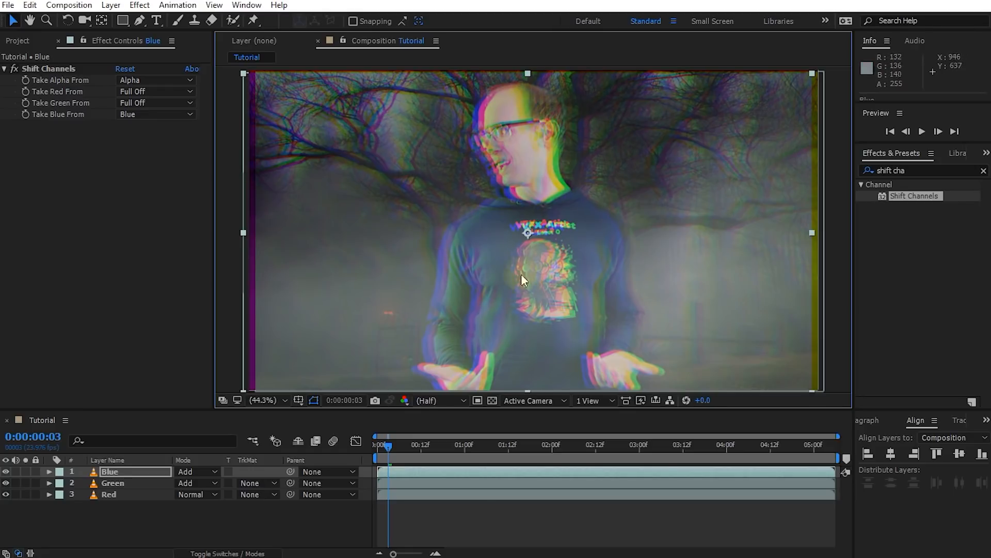
{"action": "left_click_drag", "start_coordinate": [545, 267], "coordinate": [549, 259]}
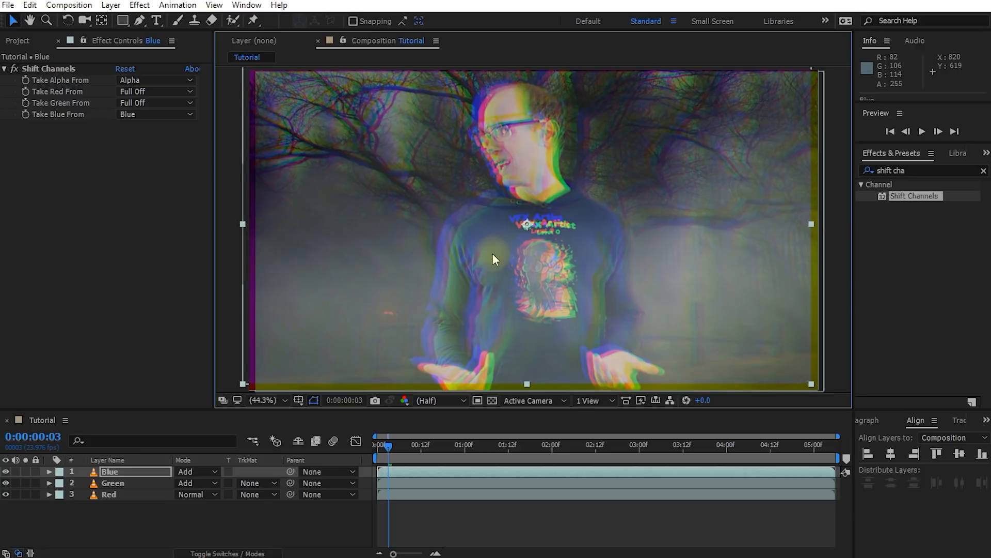
{"action": "left_click_drag", "start_coordinate": [795, 292], "coordinate": [754, 345]}
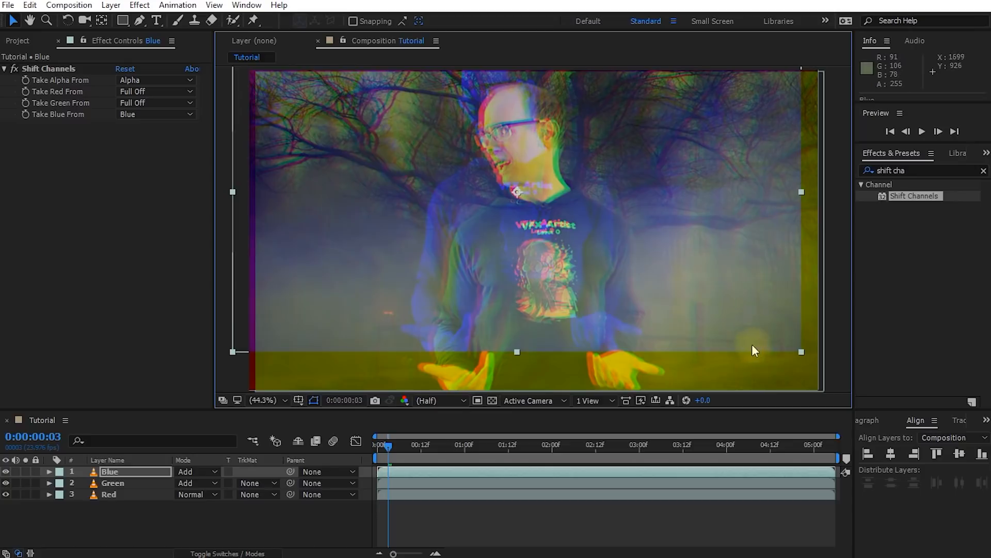
{"action": "left_click_drag", "start_coordinate": [764, 281], "coordinate": [765, 315]}
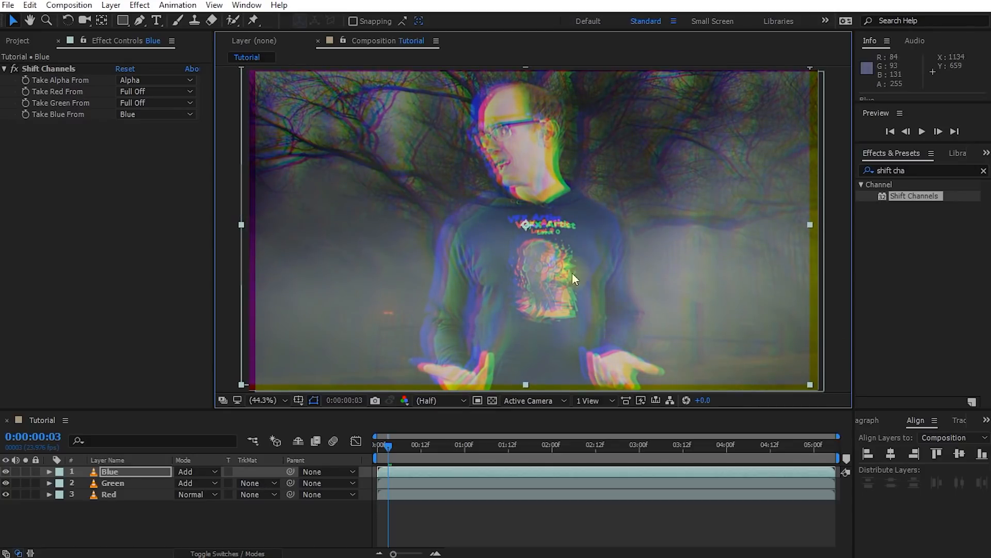
{"action": "left_click_drag", "start_coordinate": [658, 279], "coordinate": [650, 271]}
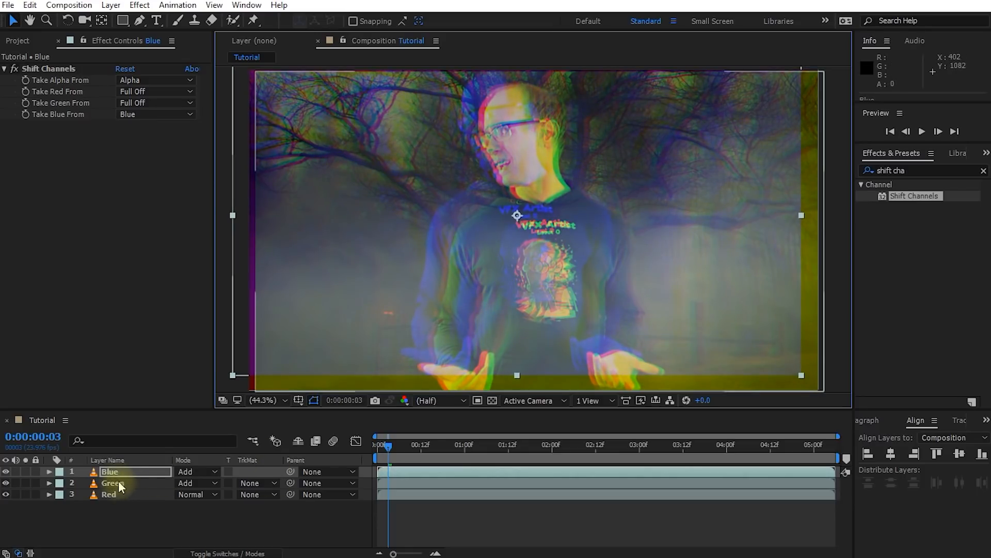
- Find the Motion Tile effect and apply it to the Blue layer
{"action": "left_click", "coordinate": [110, 471]}
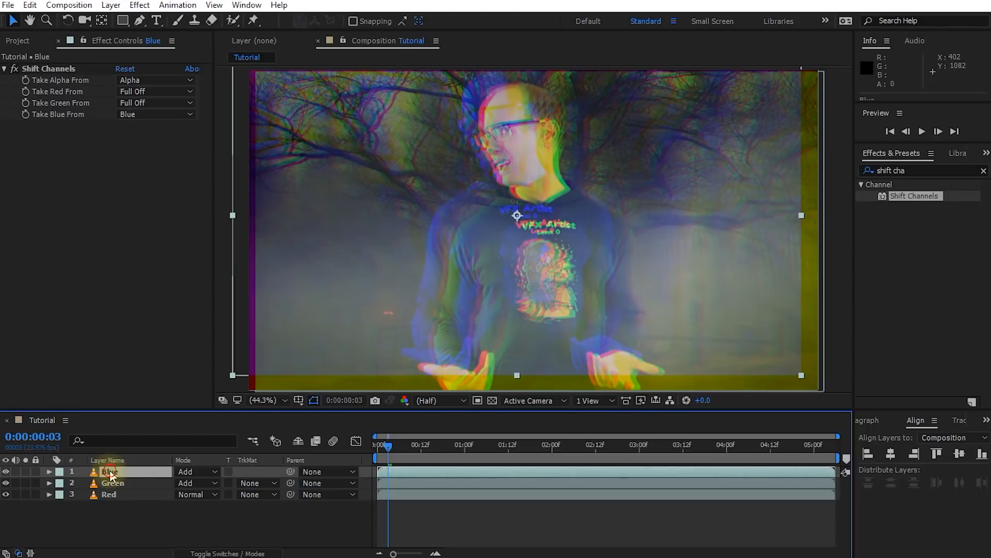
{"action": "left_click", "coordinate": [913, 170]}
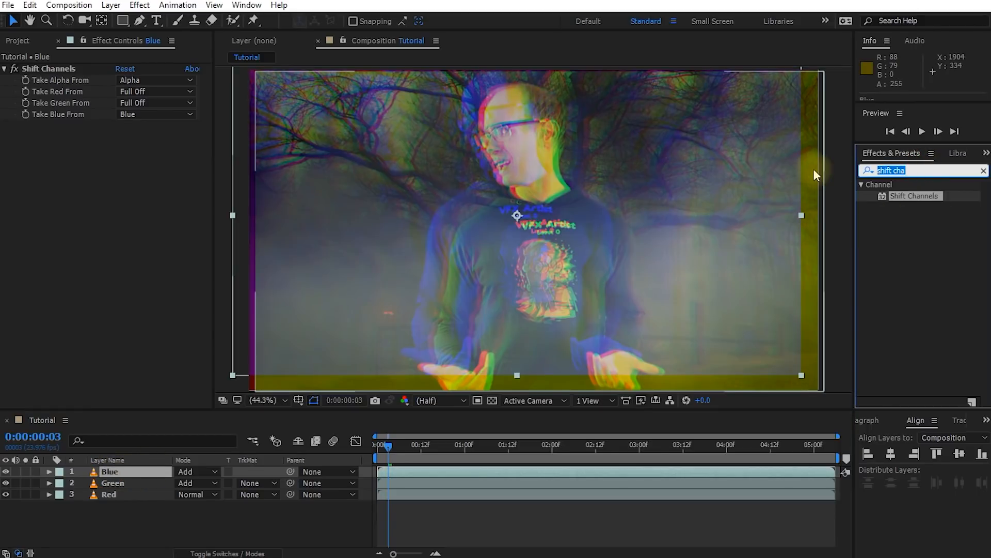
{"action": "type", "text": "motion ti"}
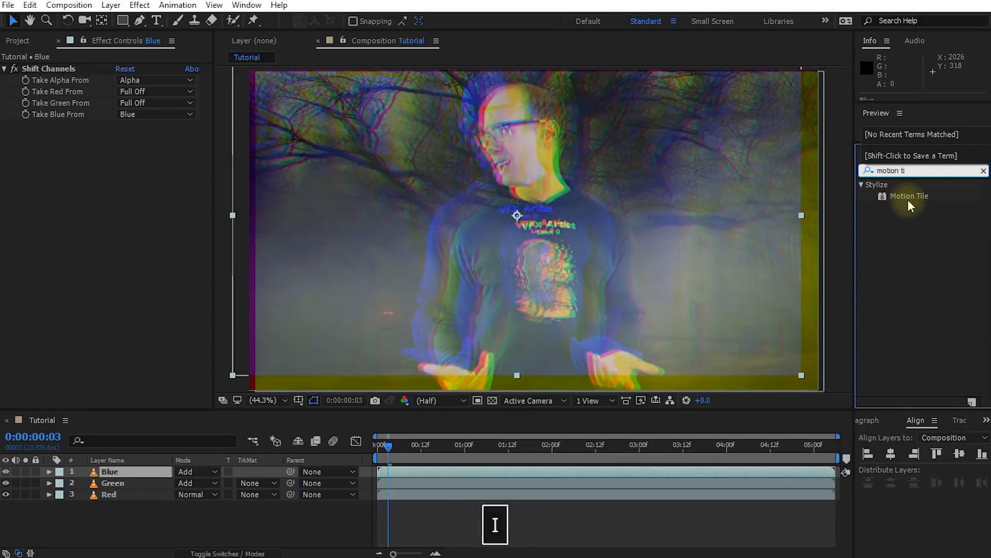
{"action": "double_click", "coordinate": [908, 197]}
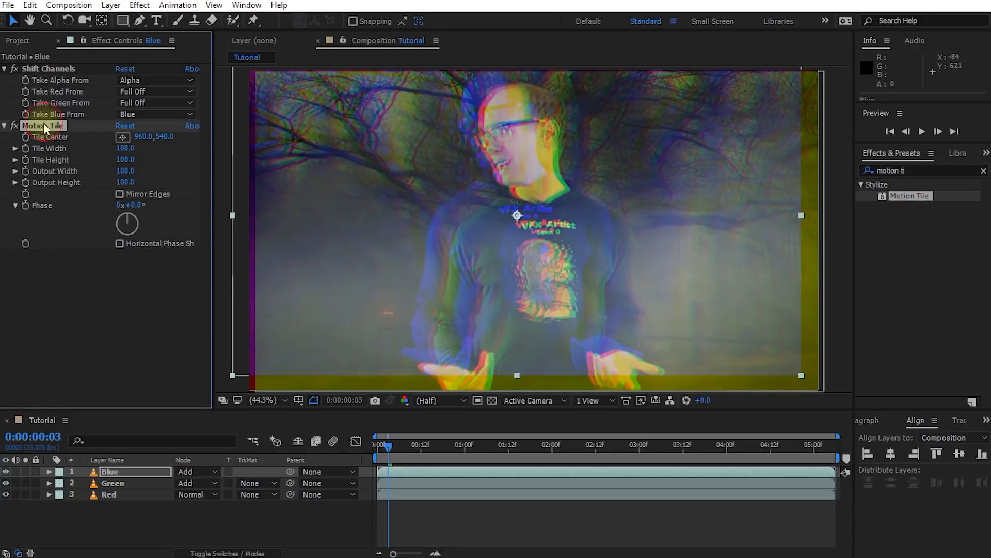
- In the Blue layer's Motion Tile effect, set Output Width and Output Height to 200 and enable Mirror Edges
{"action": "left_click", "coordinate": [123, 170]}
{"action": "left_click_drag", "start_coordinate": [124, 170], "coordinate": [136, 170]}
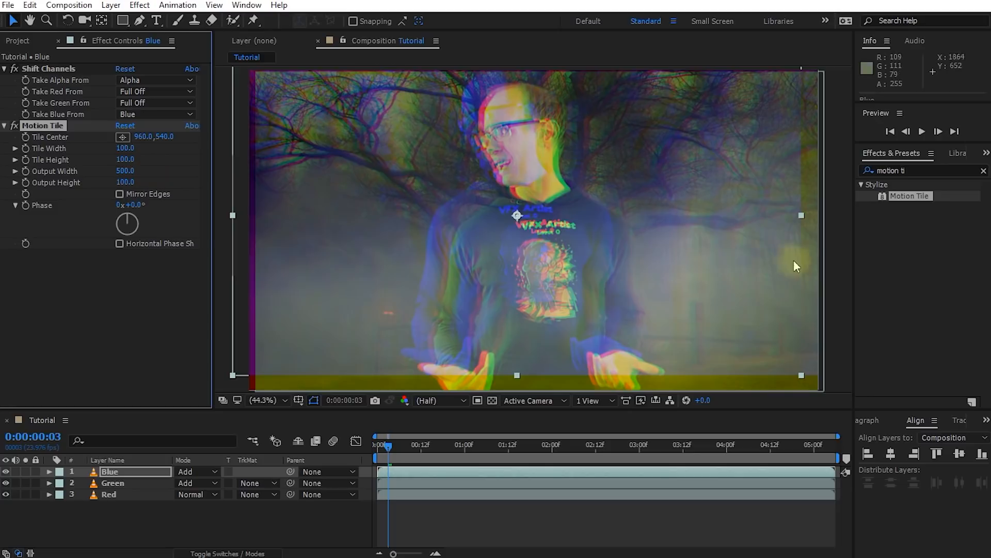
{"action": "left_click", "coordinate": [125, 172]}
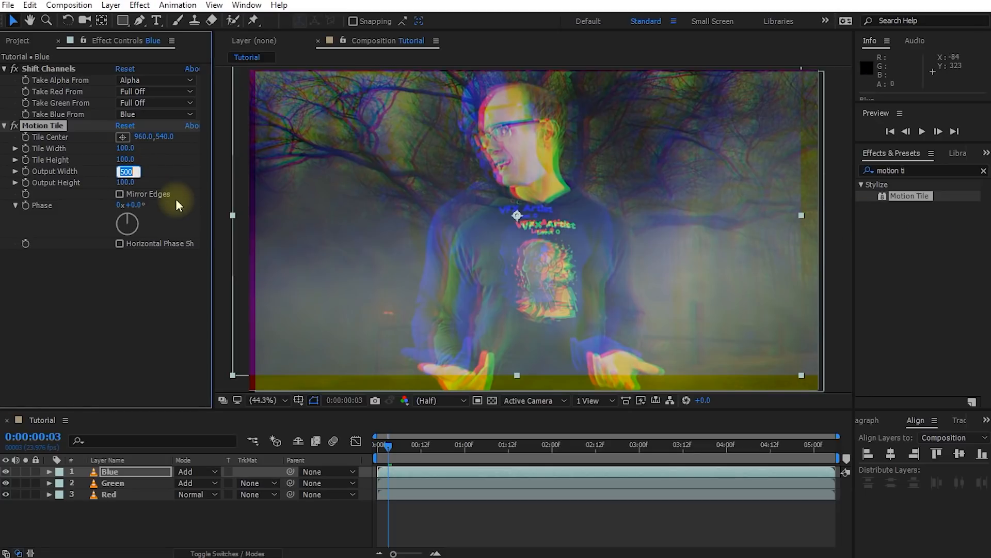
{"action": "type", "text": "200"}
{"action": "key", "text": "Tab"}
{"action": "type", "text": "200"}
{"action": "key", "text": "Tab"}
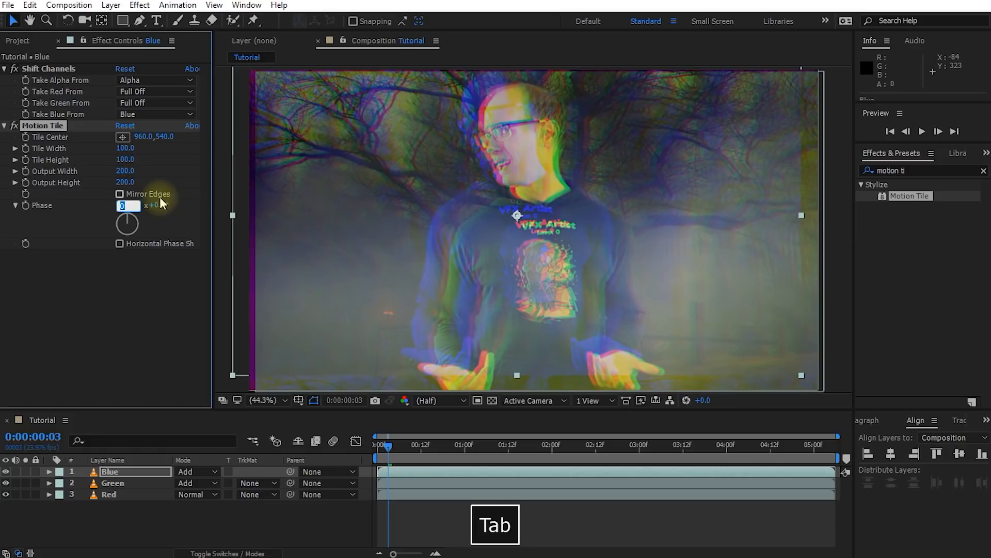
{"action": "left_click", "coordinate": [119, 194]}
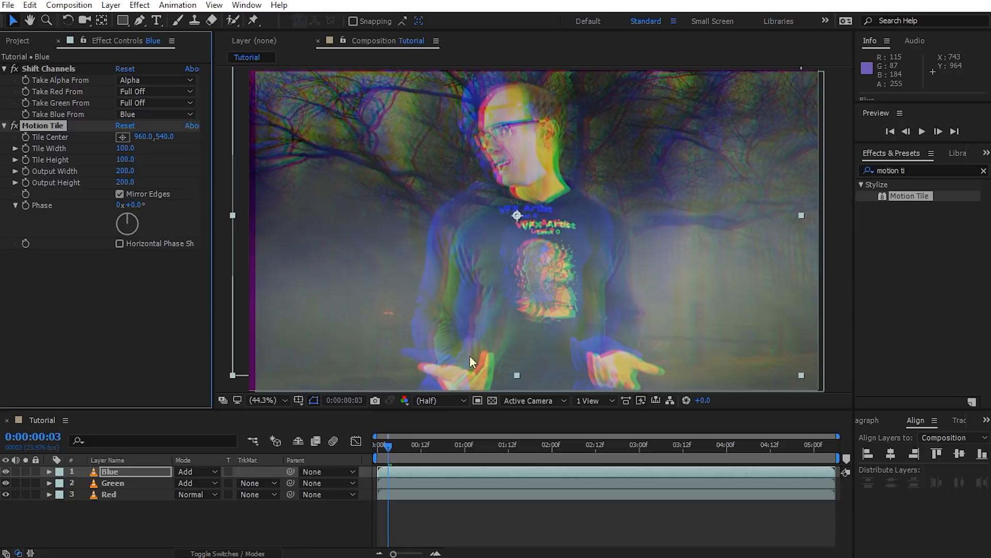
- Set the Blue layer's blending mode to Normal and reposition it in the composition to inspect its mirrored edges
{"action": "left_click", "coordinate": [209, 474]}
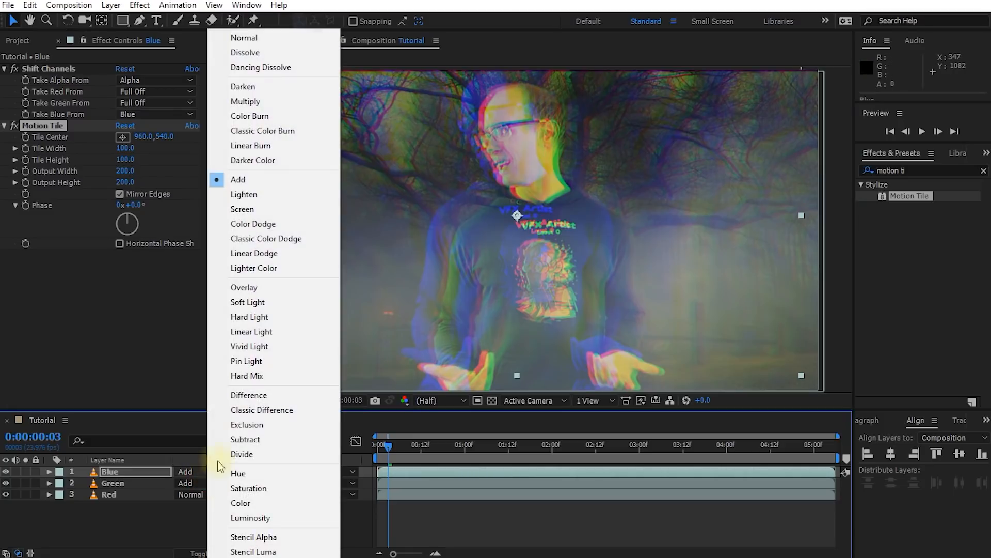
{"action": "left_click", "coordinate": [247, 28]}
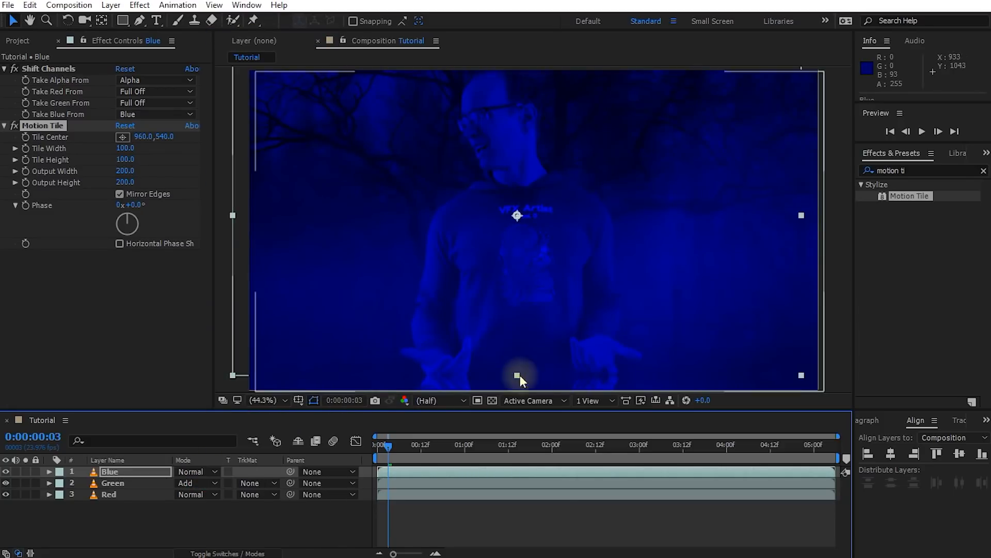
{"action": "mouse_move", "coordinate": [548, 333]}
{"action": "left_mouse_down"}
{"action": "mouse_move", "coordinate": [546, 231]}
{"action": "mouse_move", "coordinate": [553, 336]}
{"action": "left_mouse_up"}
{"action": "mouse_move", "coordinate": [565, 301]}
{"action": "left_mouse_down"}
{"action": "mouse_move", "coordinate": [568, 290]}
{"action": "mouse_move", "coordinate": [562, 304]}
{"action": "left_mouse_up"}
{"action": "left_click_drag", "start_coordinate": [519, 268], "coordinate": [526, 253]}
- Compare the Blue layer's tiled edges with Mirror Edges off and on, and restore its blending mode to Add
{"action": "left_click", "coordinate": [120, 193]}
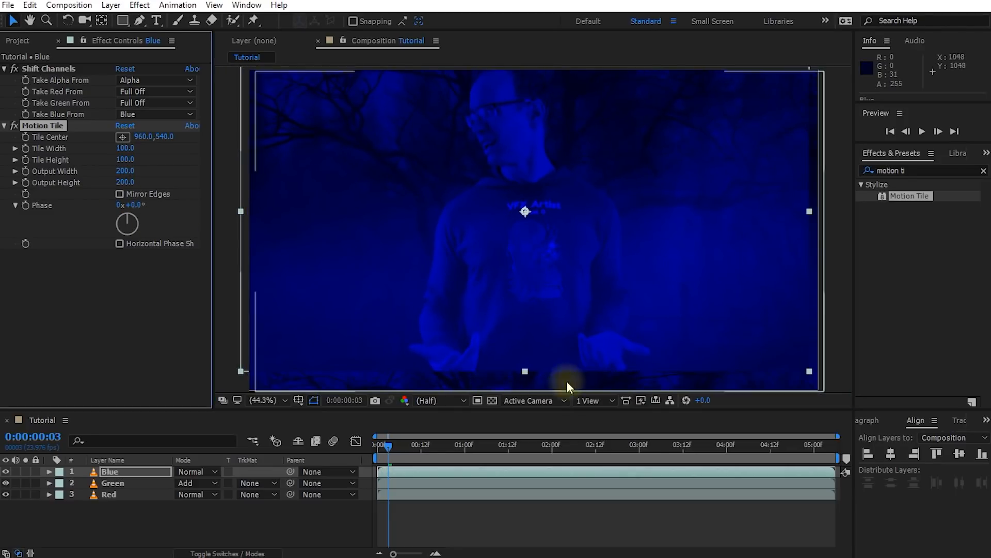
{"action": "left_click", "coordinate": [120, 193]}
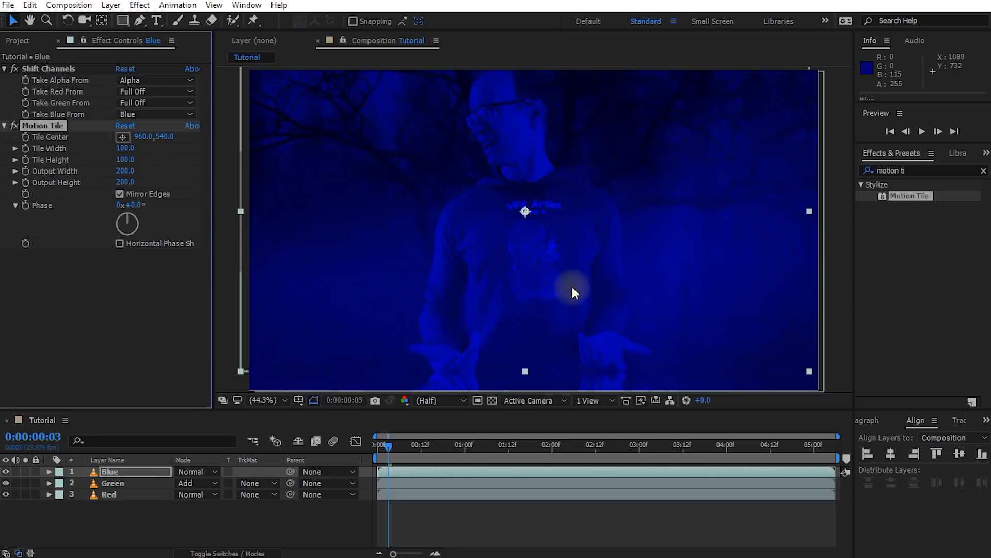
{"action": "left_click_drag", "start_coordinate": [572, 288], "coordinate": [559, 299]}
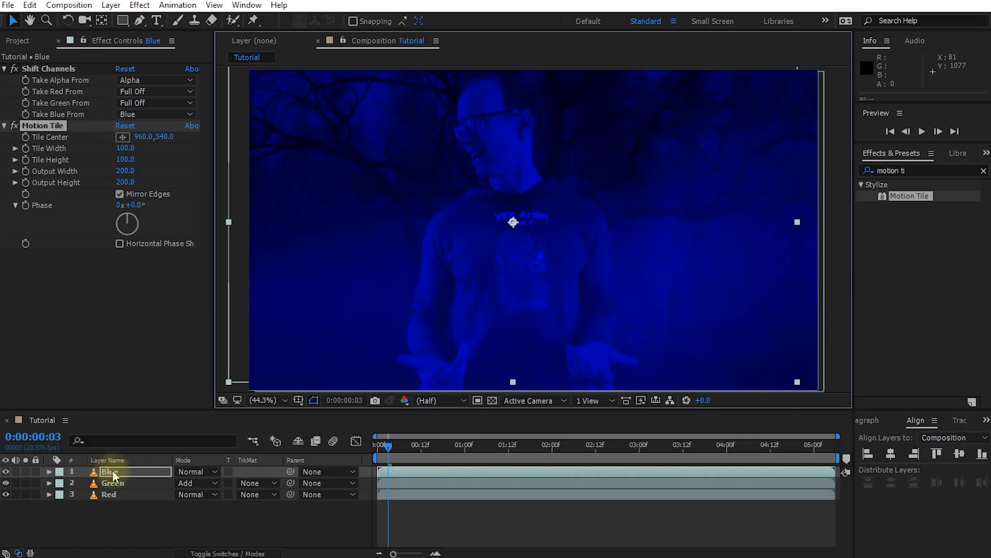
{"action": "left_click", "coordinate": [201, 471]}
{"action": "left_click", "coordinate": [240, 180]}
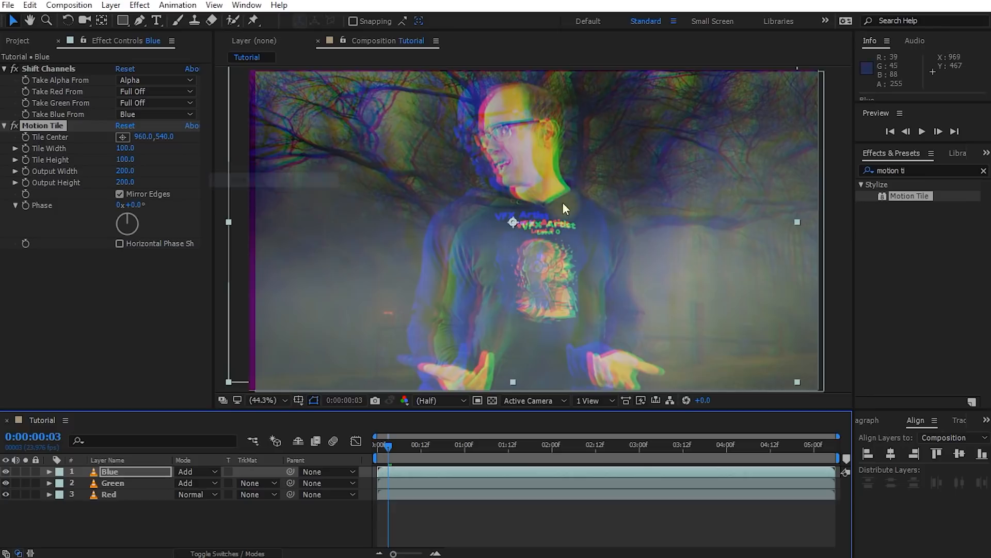
- Copy the Motion Tile effect from the Blue layer and paste it onto the Green and Red layers
{"action": "left_click", "coordinate": [42, 126]}
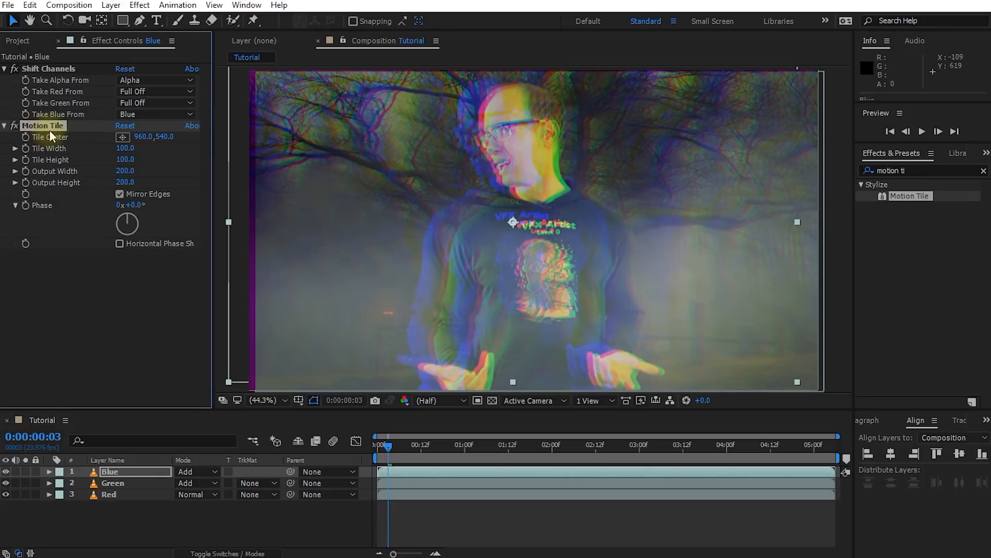
{"action": "key", "text": "ctrl+c"}
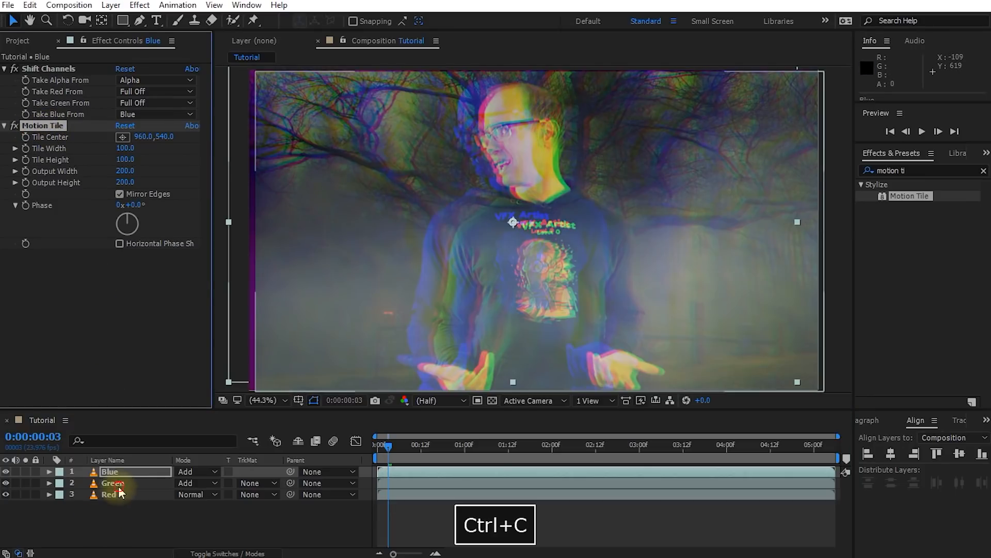
{"action": "left_click", "coordinate": [155, 483]}
{"action": "key", "text": "ctrl+v"}
{"action": "left_click", "coordinate": [120, 493]}
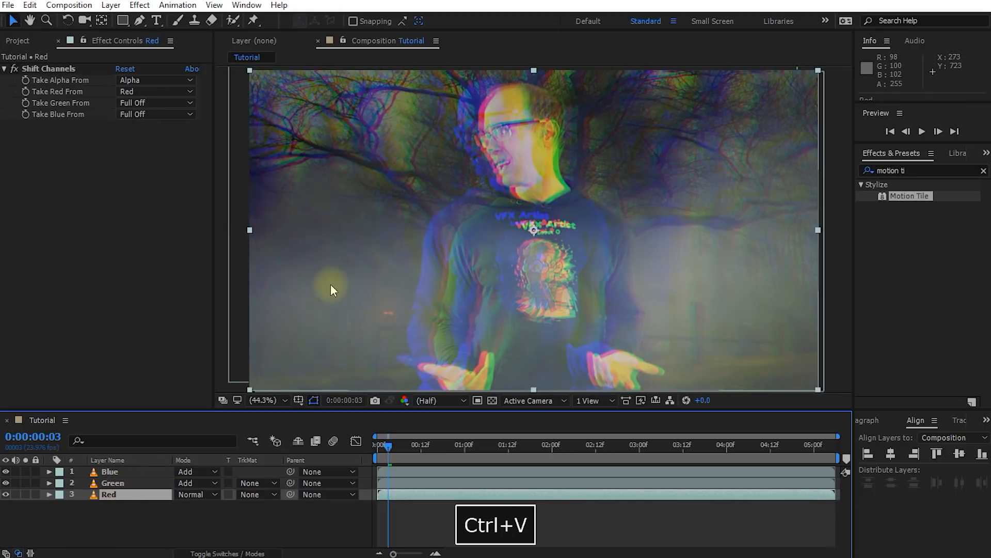
{"action": "key", "text": "ctrl+v"}
- Shift the Red layer slightly down and to the right to try out its offset against the other channels
{"action": "left_click_drag", "start_coordinate": [475, 222], "coordinate": [526, 260]}
{"action": "key", "text": "ctrl+z"}
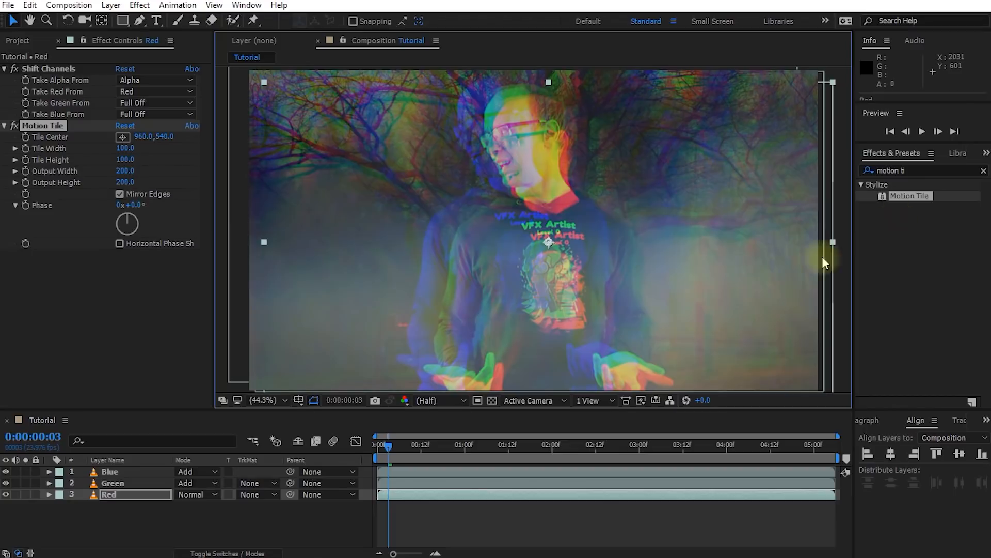
{"action": "left_click_drag", "start_coordinate": [524, 229], "coordinate": [526, 234]}
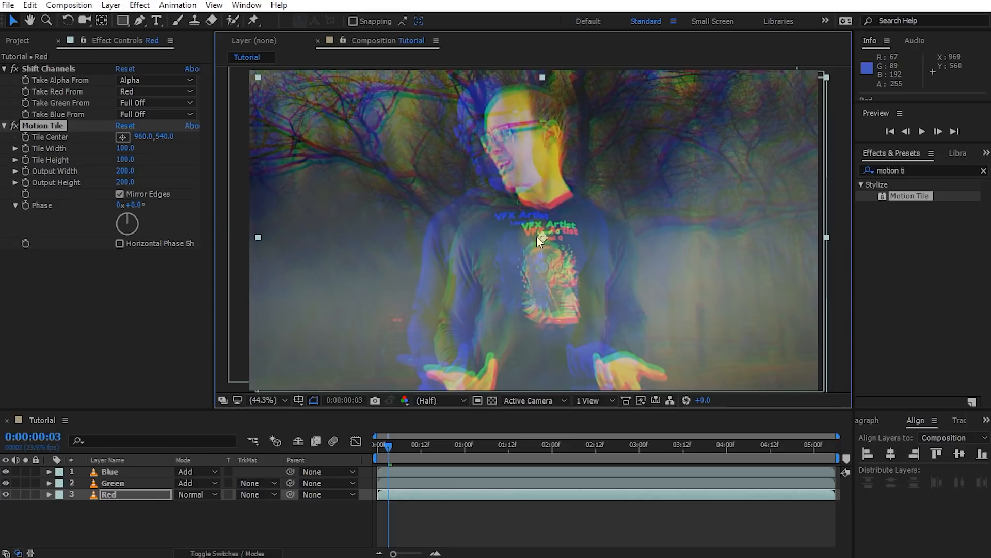
- Fit the Blue, Green and Red layers back to the composition so that all three channels line up
{"action": "left_click", "coordinate": [152, 510]}
{"action": "key", "text": "ctrl+a"}
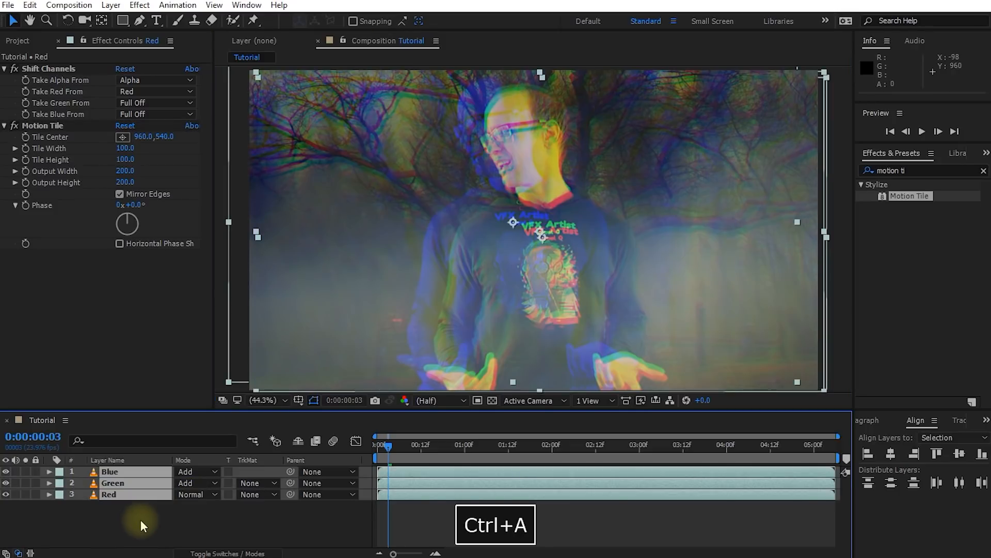
{"action": "key", "text": "ctrl+alt+f"}
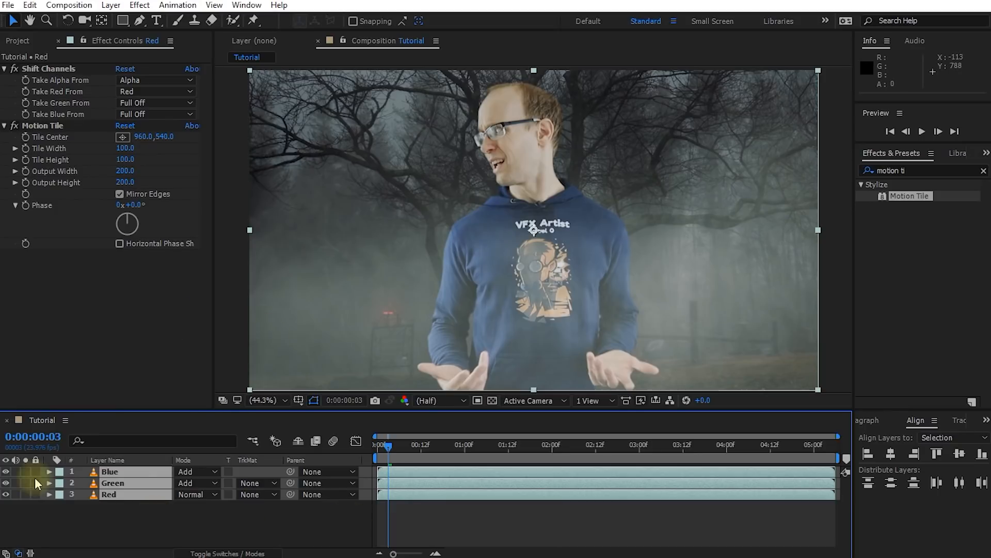
- Review the Position properties of all three channel layers and move the current time to 0:00:00:09
{"action": "key", "text": "p"}
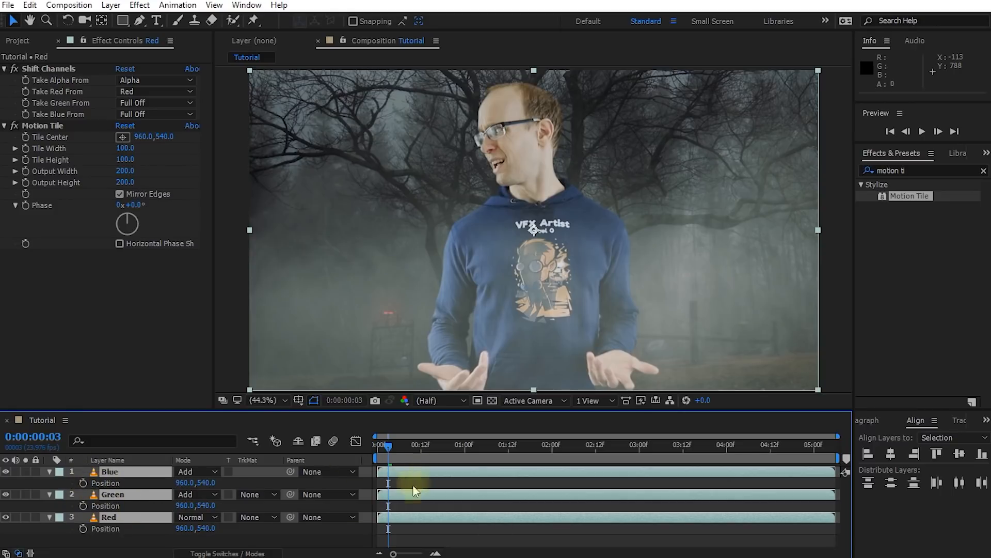
{"action": "mouse_move", "coordinate": [427, 447]}
{"action": "left_mouse_down"}
{"action": "mouse_move", "coordinate": [441, 449]}
{"action": "mouse_move", "coordinate": [408, 451]}
{"action": "left_mouse_up"}
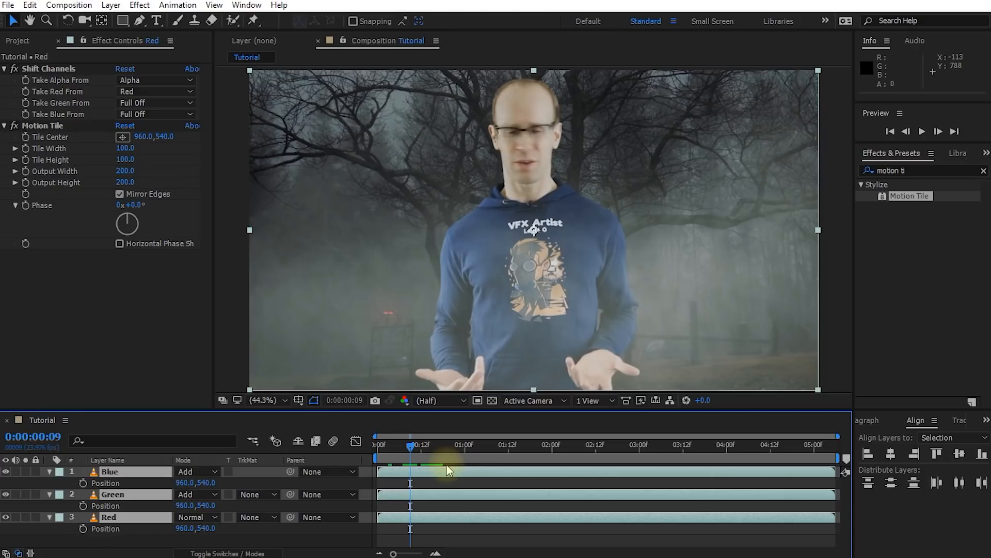
{"action": "left_click", "coordinate": [49, 472]}
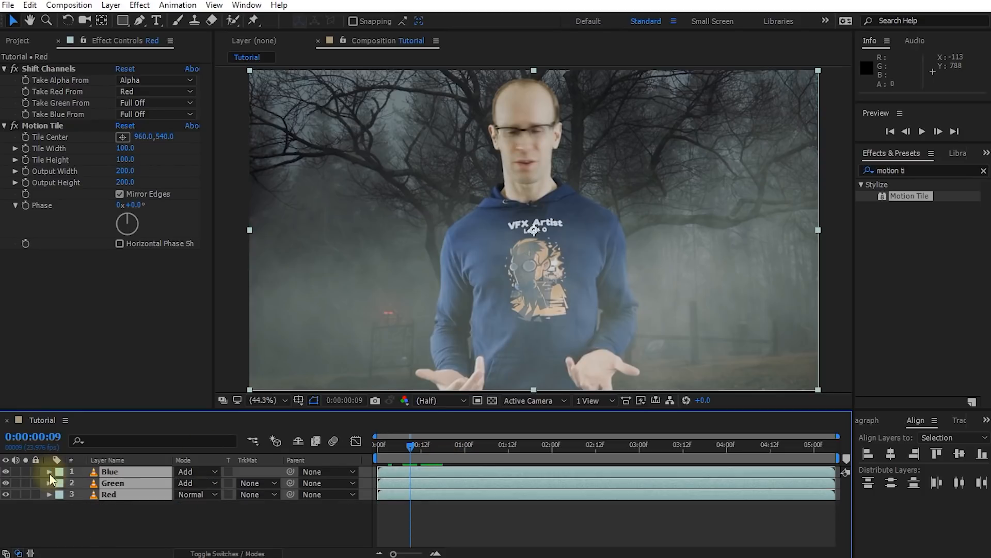
- Create a black solid named CONTROL at 1920 x 1080 px and hide the layer
{"action": "right_click", "coordinate": [96, 509]}
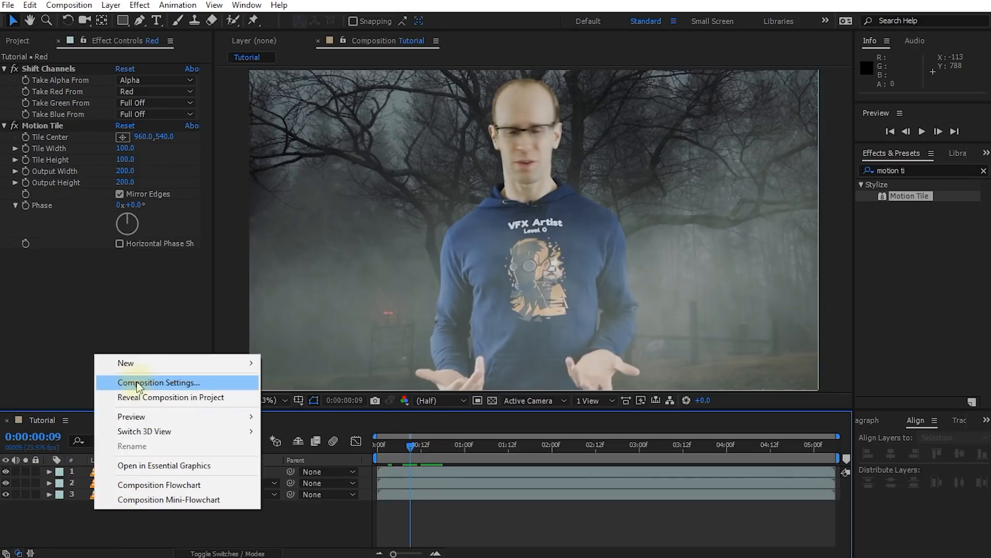
{"action": "mouse_move", "coordinate": [253, 363]}
{"action": "left_click", "coordinate": [287, 397]}
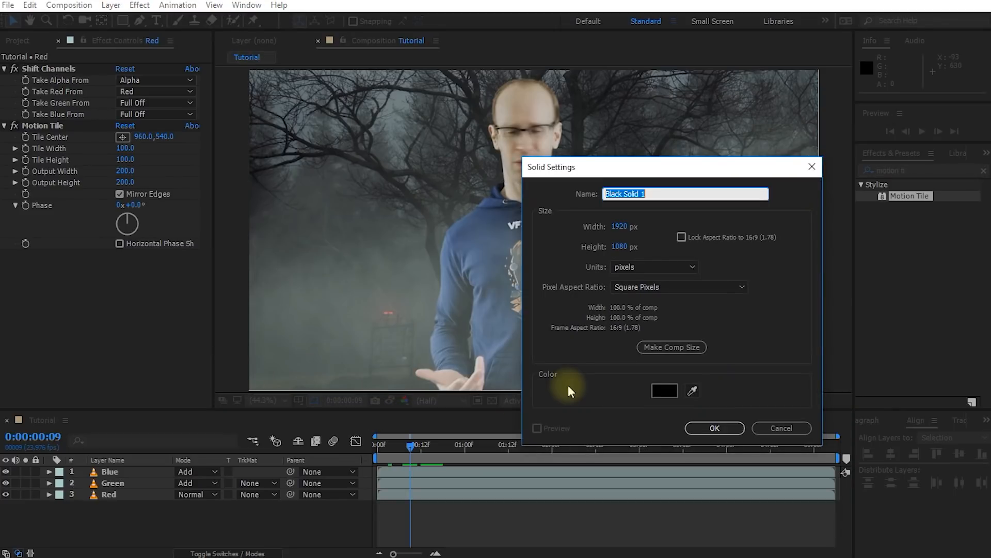
{"action": "type", "text": "CONTROL"}
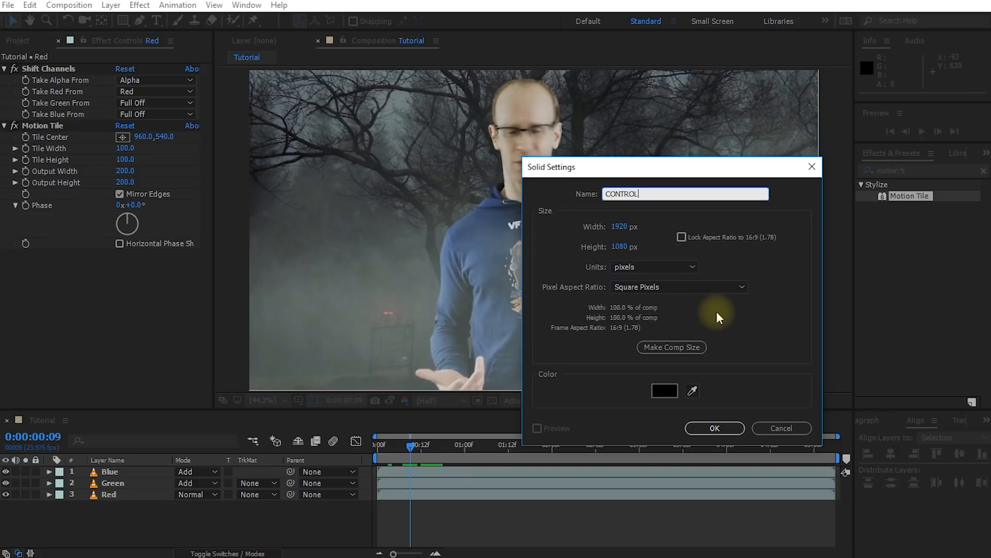
{"action": "left_click", "coordinate": [723, 430]}
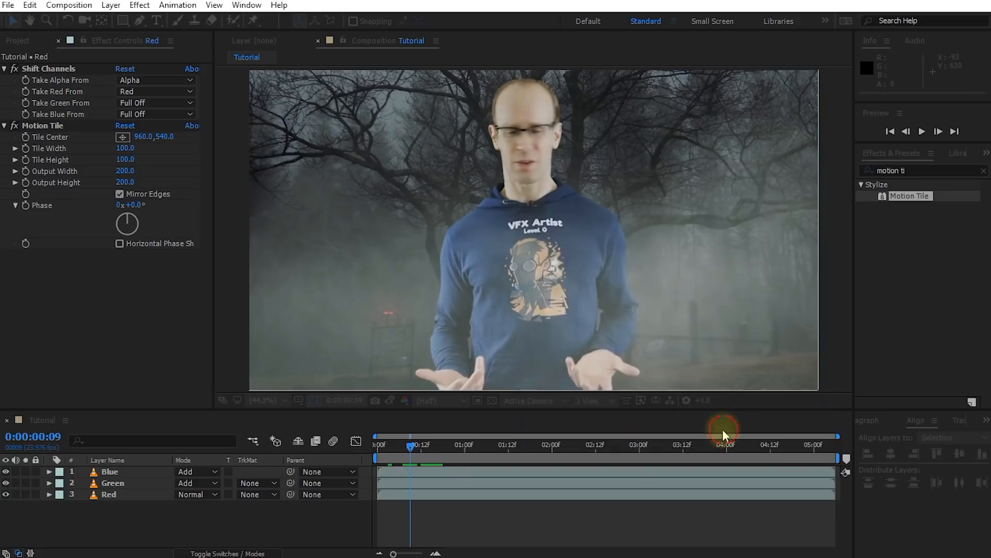
{"action": "left_click", "coordinate": [6, 471]}
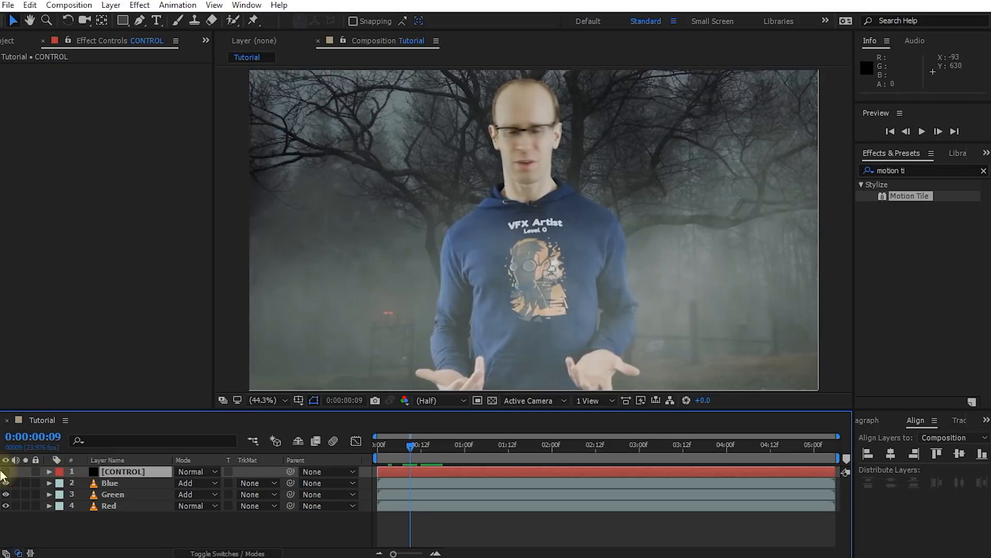
- Add a Slider Control effect to the CONTROL layer and rename it RGB Split Amount
{"action": "left_click", "coordinate": [916, 170]}
{"action": "type", "text": "slider"}
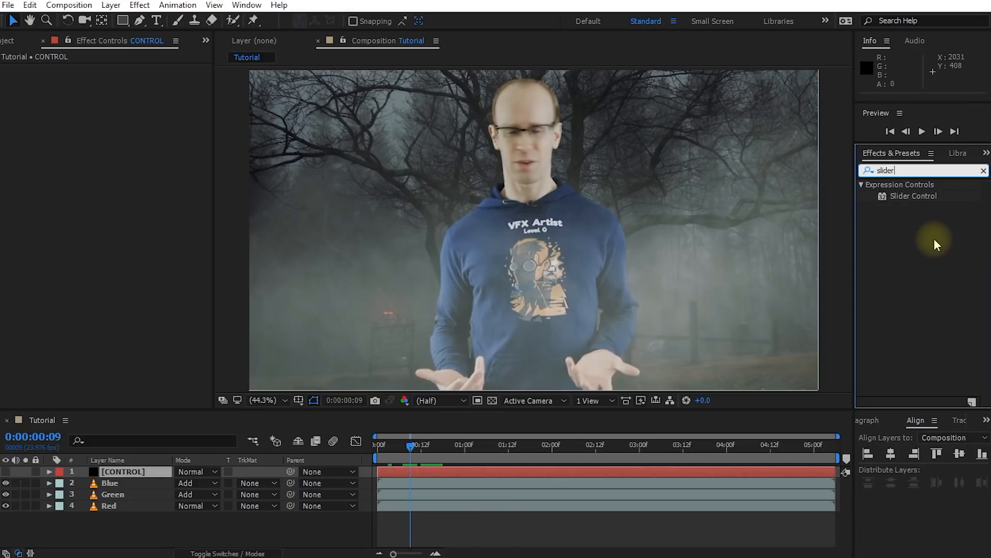
{"action": "double_click", "coordinate": [903, 196]}
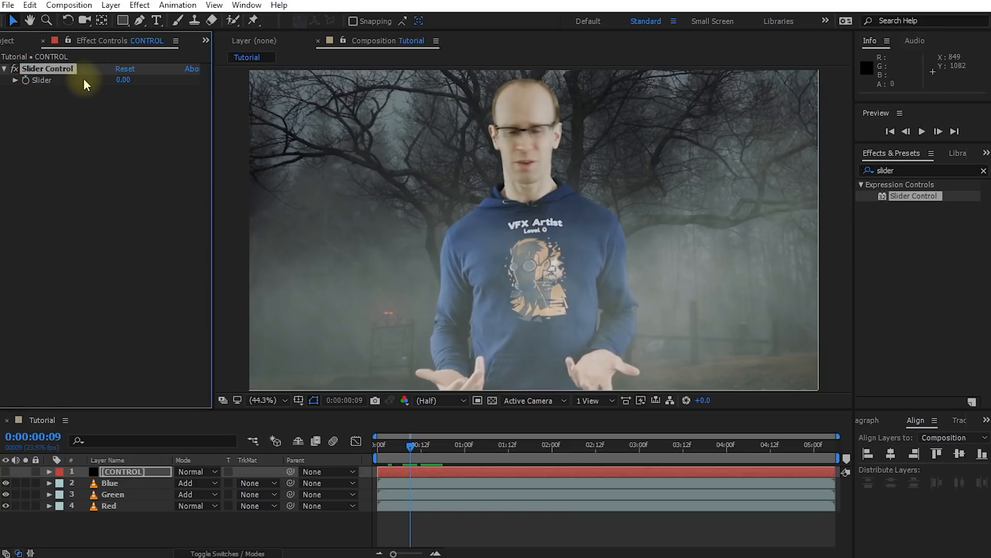
{"action": "key", "text": "Return"}
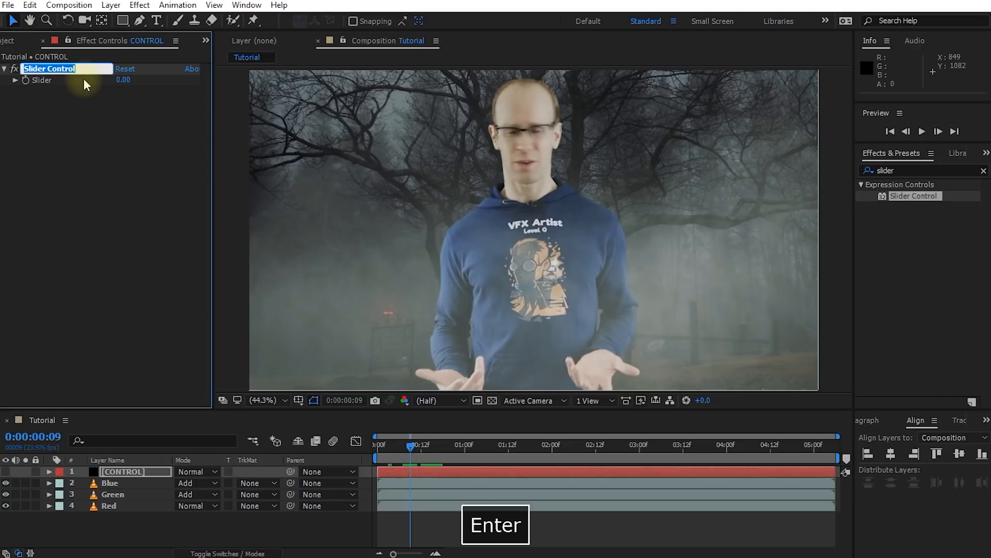
{"action": "type", "text": "RGB Split Amount"}
{"action": "key", "text": "Return"}
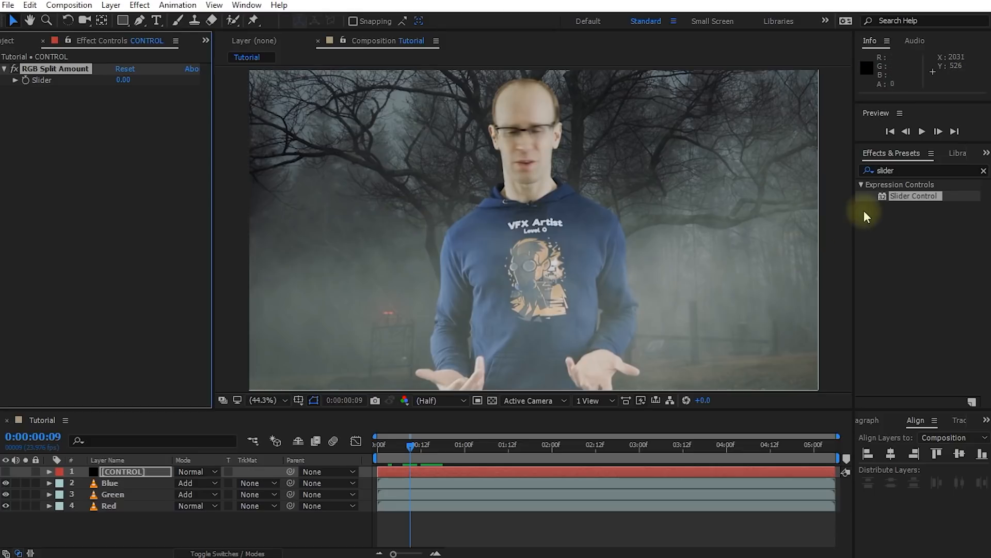
- Add a second Slider Control to the CONTROL layer and rename it RGB Split Frequency
{"action": "double_click", "coordinate": [913, 196]}
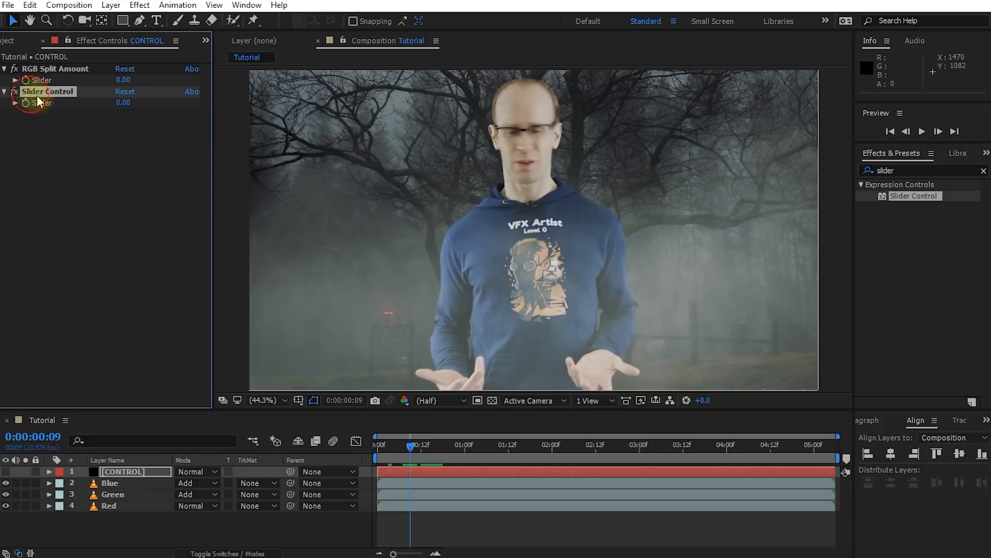
{"action": "key", "text": "Return"}
{"action": "type", "text": "RGB "}
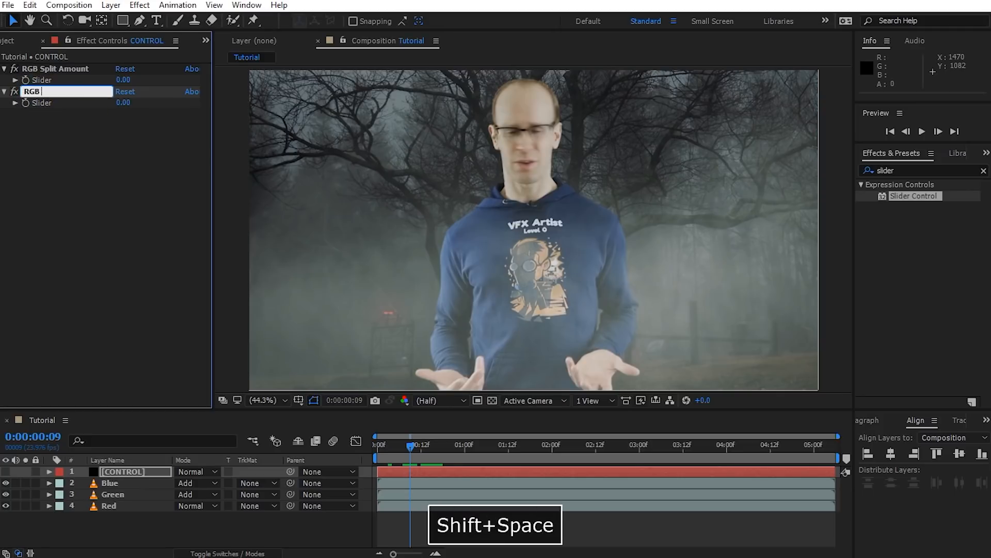
{"action": "type", "text": "Split Frequency"}
{"action": "key", "text": "Return"}
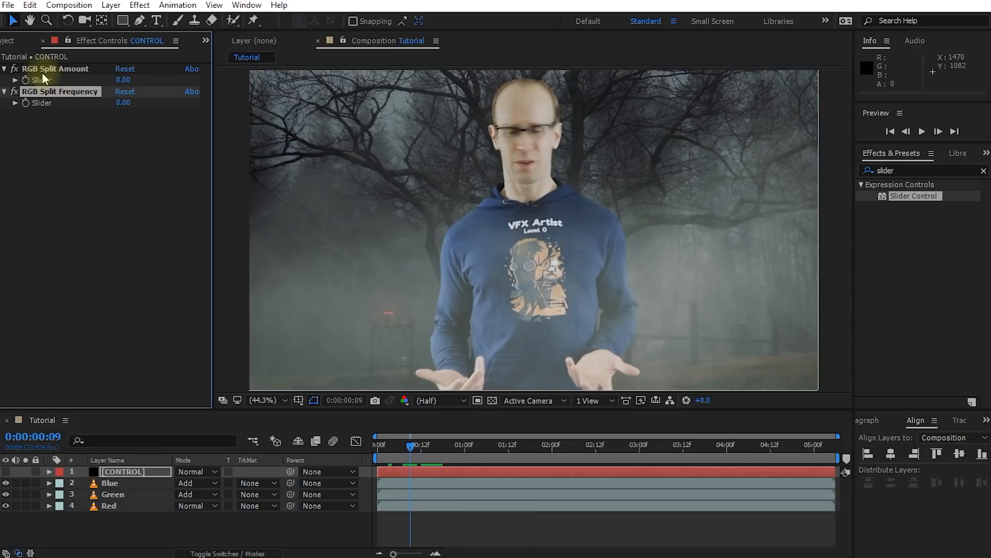
- Duplicate the RGB Split Frequency slider and rename the copy RGB Split Amplitude
{"action": "key", "text": "ctrl+d"}
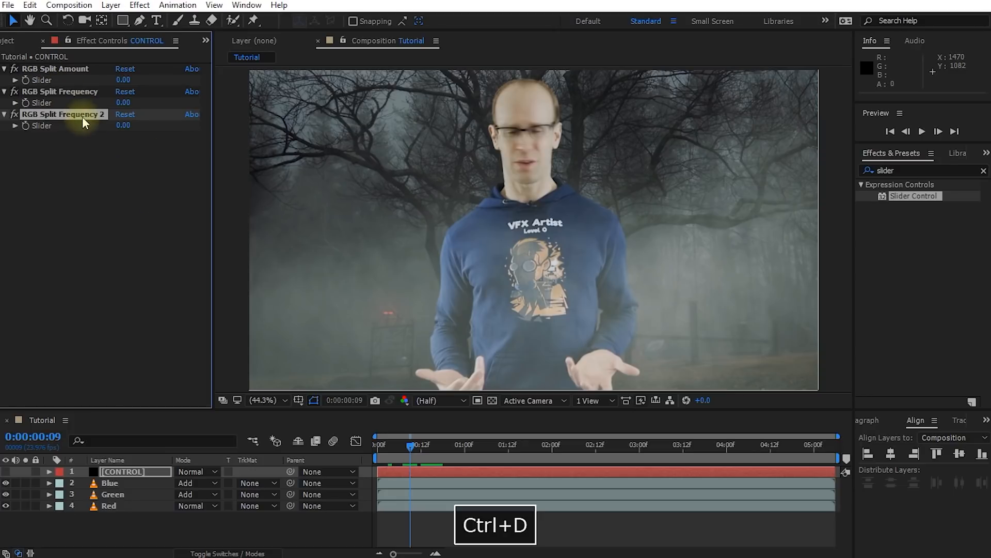
{"action": "key", "text": "Return"}
{"action": "key", "text": "Right"}
{"action": "key", "text": "ctrl+shift+Left"}
{"action": "key", "text": "ctrl+shift+Left"}
{"action": "type", "text": "Amplitude"}
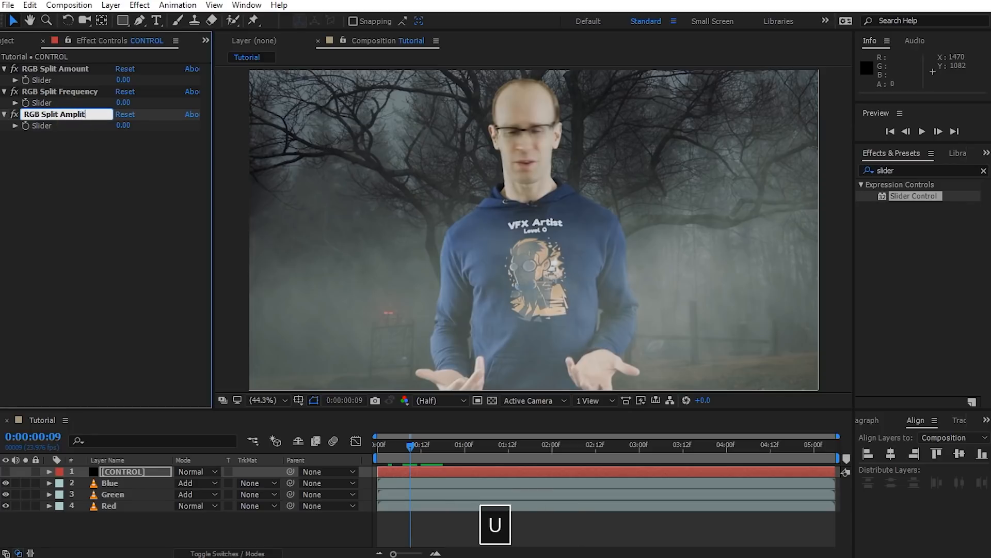
{"action": "key", "text": "Return"}
{"action": "left_click", "coordinate": [67, 91]}
{"action": "left_click", "coordinate": [73, 71]}
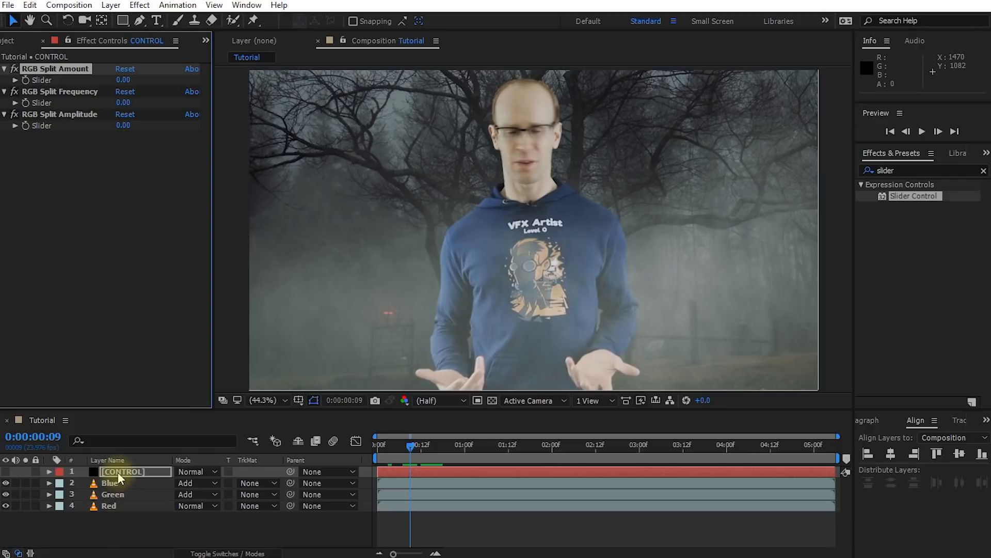
{"action": "left_click", "coordinate": [98, 471]}
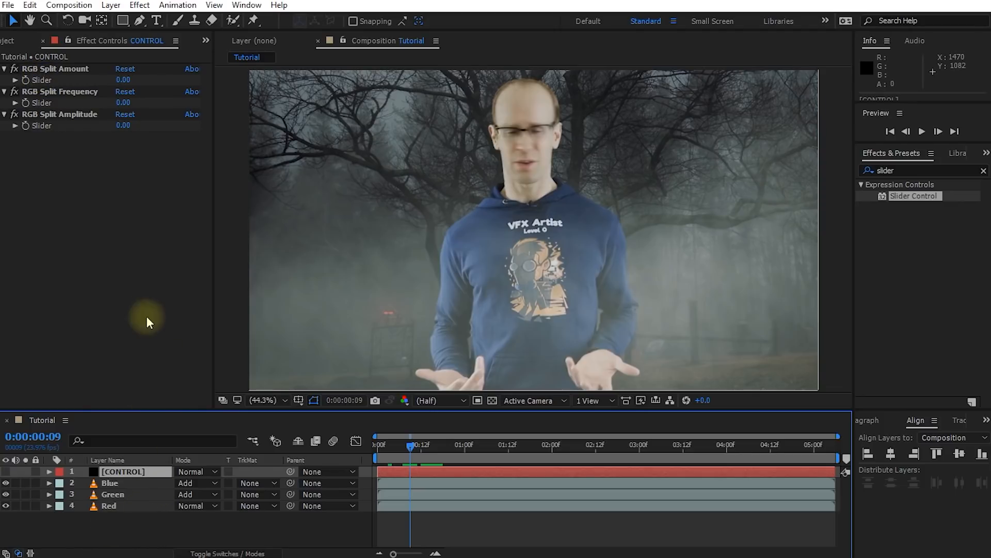
- Offset the Green layer up and to the right as a trial, and fit it back to the composition
{"action": "left_click", "coordinate": [110, 494]}
{"action": "left_click_drag", "start_coordinate": [549, 298], "coordinate": [574, 284]}
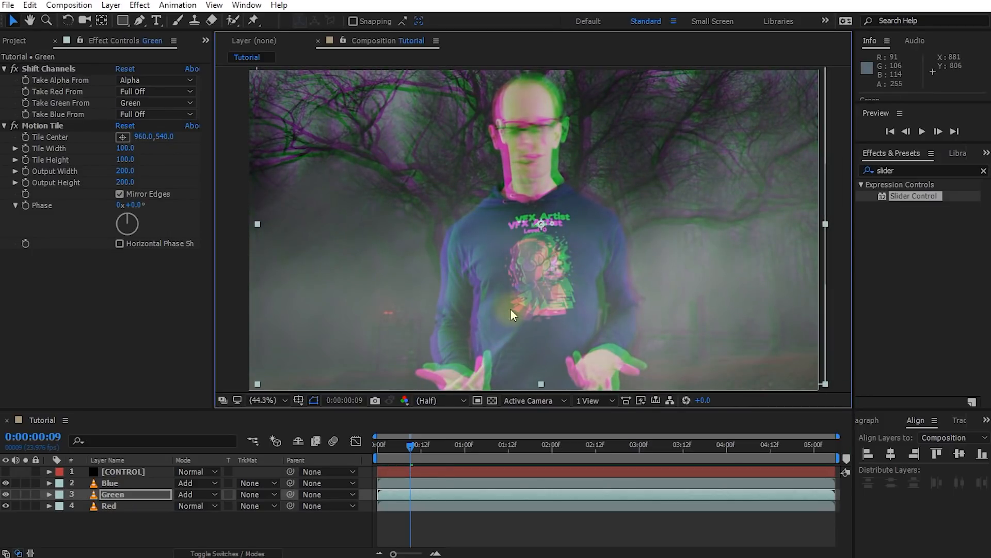
{"action": "key", "text": "ctrl+alt+f"}
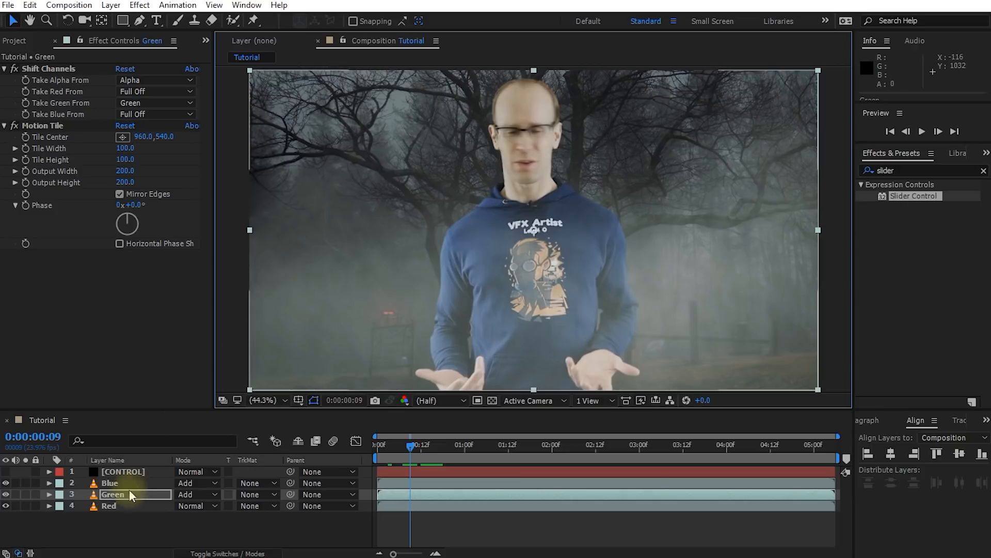
- Start a wiggle( expression on the Red layer's Position and link its first argument to the CONTROL layer's RGB Split Amount slider
{"action": "left_click", "coordinate": [109, 505]}
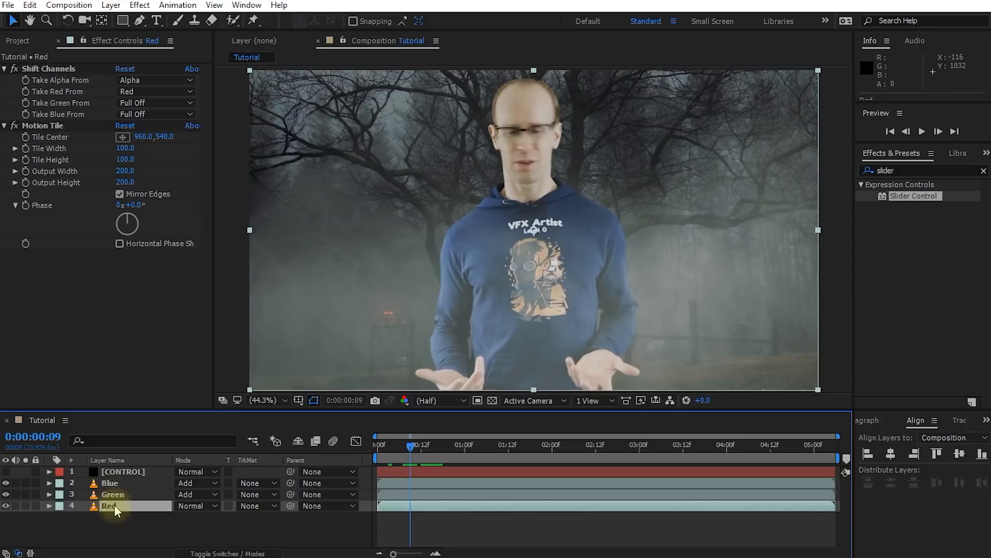
{"action": "key", "text": "p"}
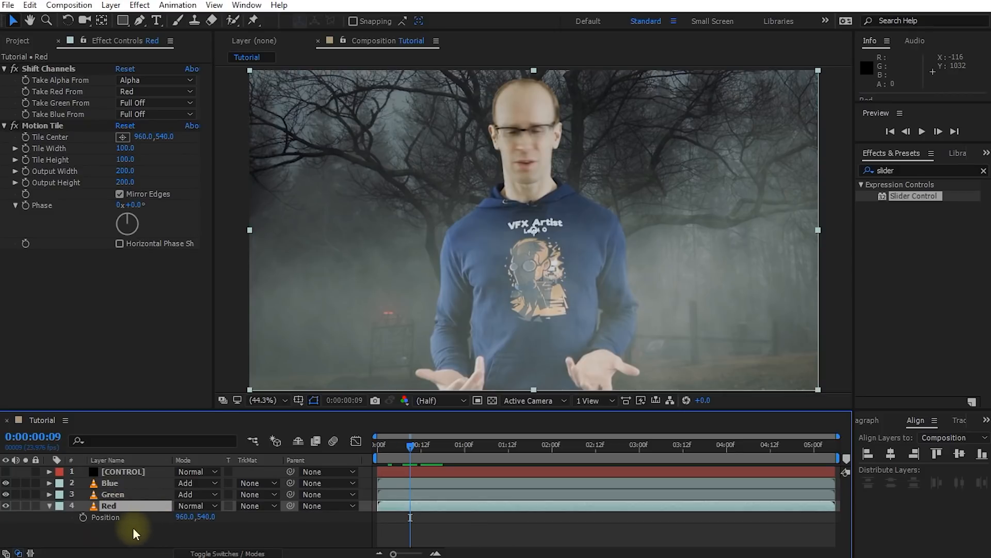
{"action": "left_click", "coordinate": [82, 517], "text": "alt"}
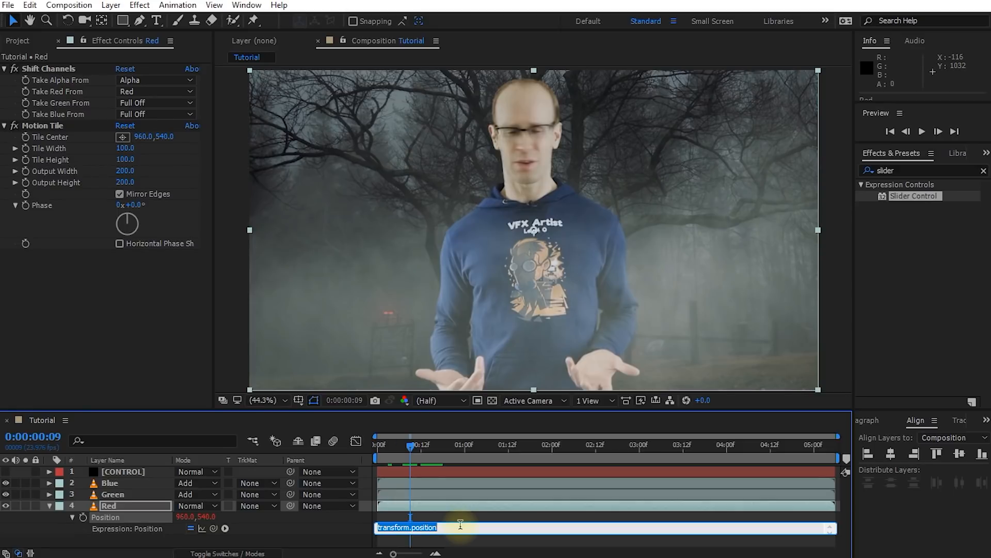
{"action": "type", "text": "wiggle("}
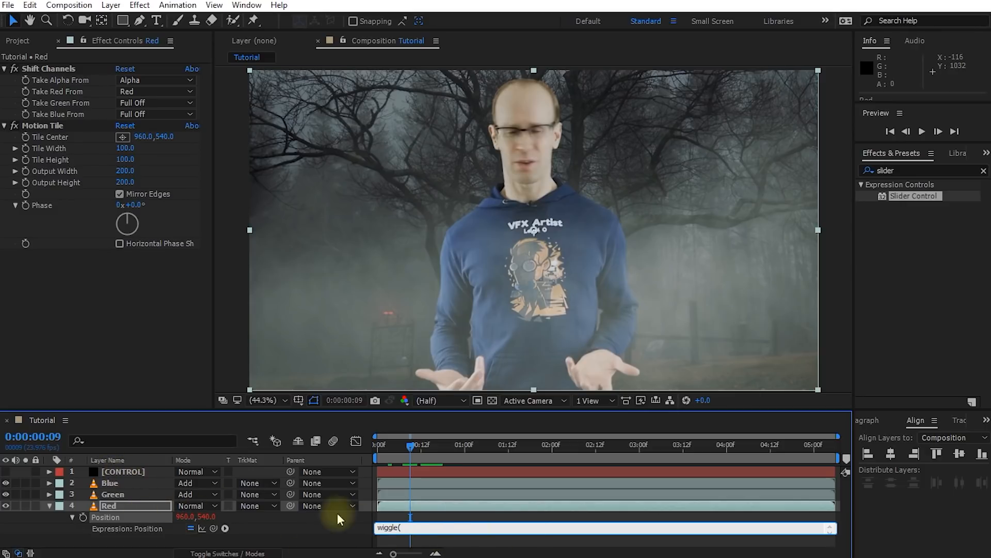
{"action": "left_click", "coordinate": [143, 470]}
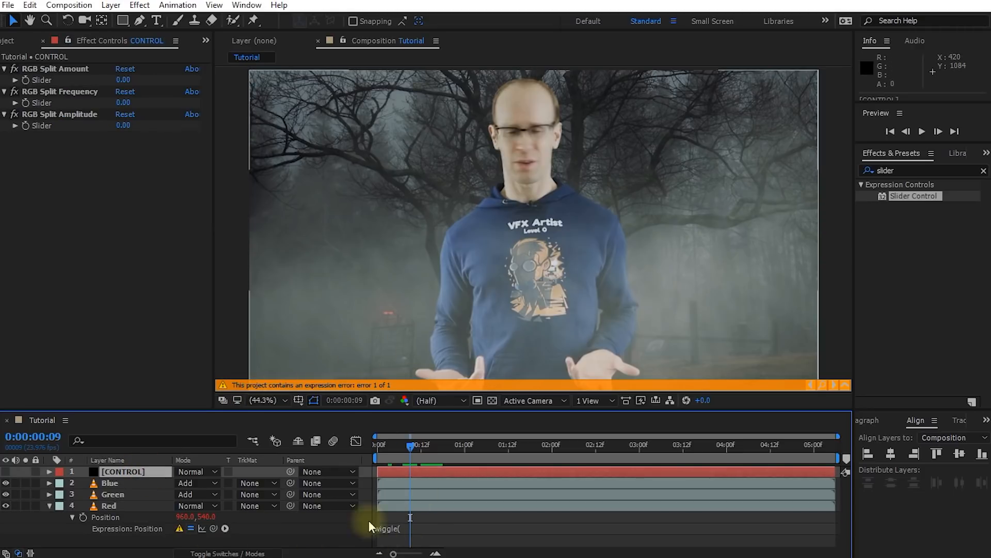
{"action": "left_click", "coordinate": [402, 527]}
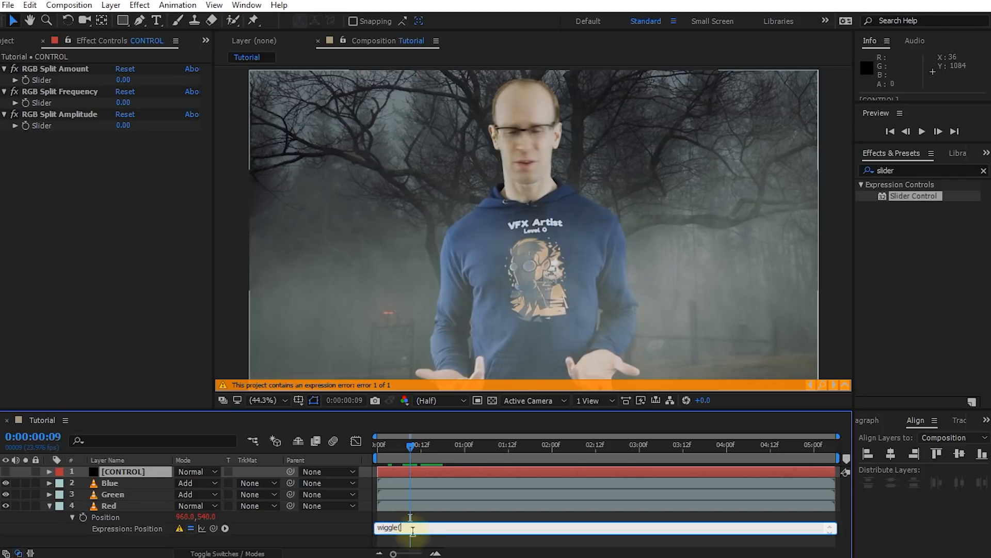
{"action": "left_click_drag", "start_coordinate": [213, 527], "coordinate": [49, 82]}
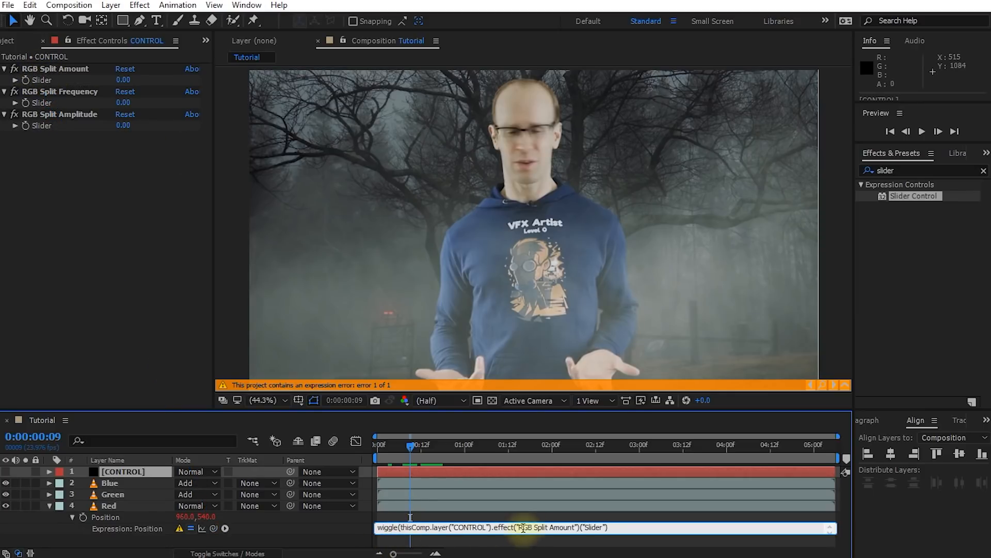
- Multiply the wiggle's first argument by the RGB Split Frequency slider and end it with a comma
{"action": "left_click_drag", "start_coordinate": [408, 526], "coordinate": [594, 525]}
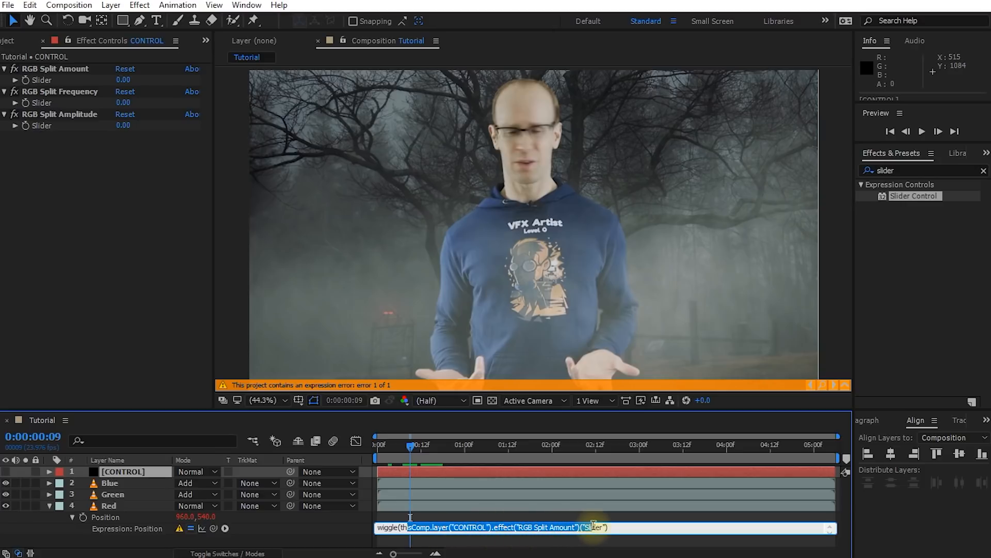
{"action": "left_click", "coordinate": [632, 526]}
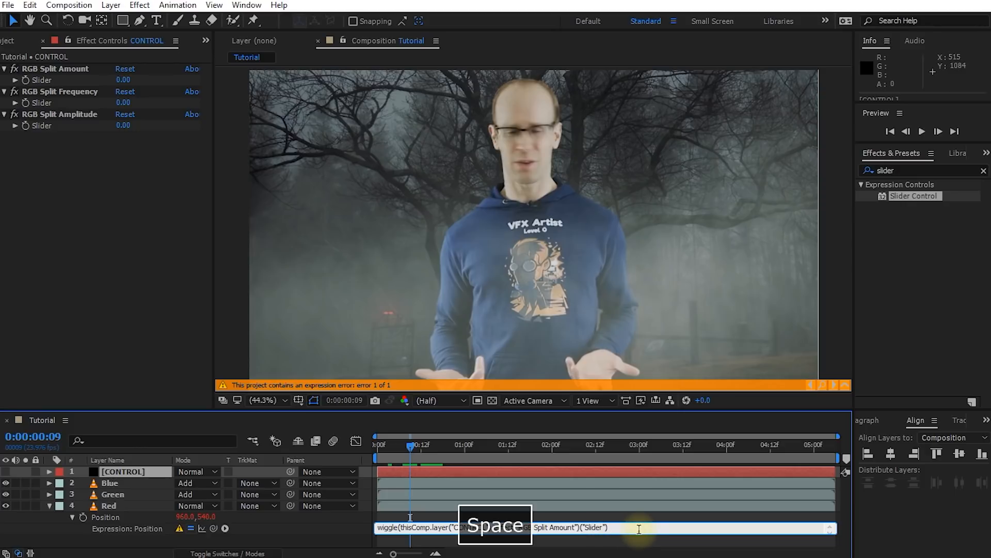
{"action": "type", "text": "*"}
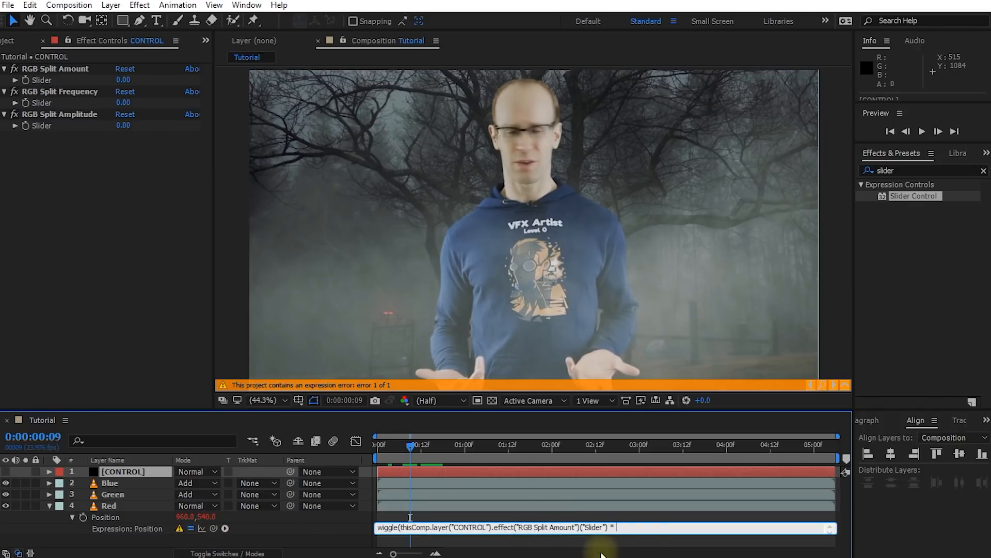
{"action": "left_click", "coordinate": [406, 525]}
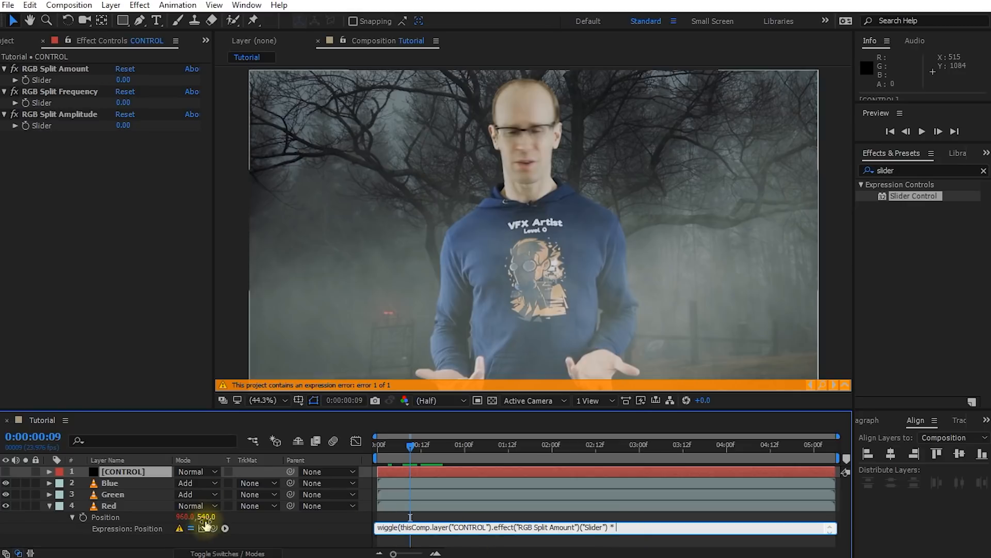
{"action": "left_click_drag", "start_coordinate": [213, 528], "coordinate": [53, 101]}
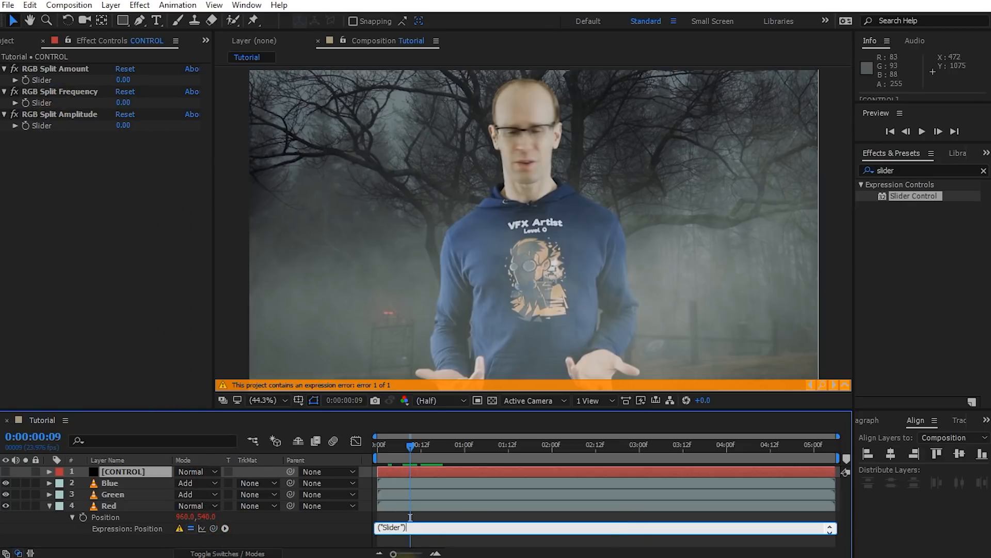
{"action": "type", "text": ","}
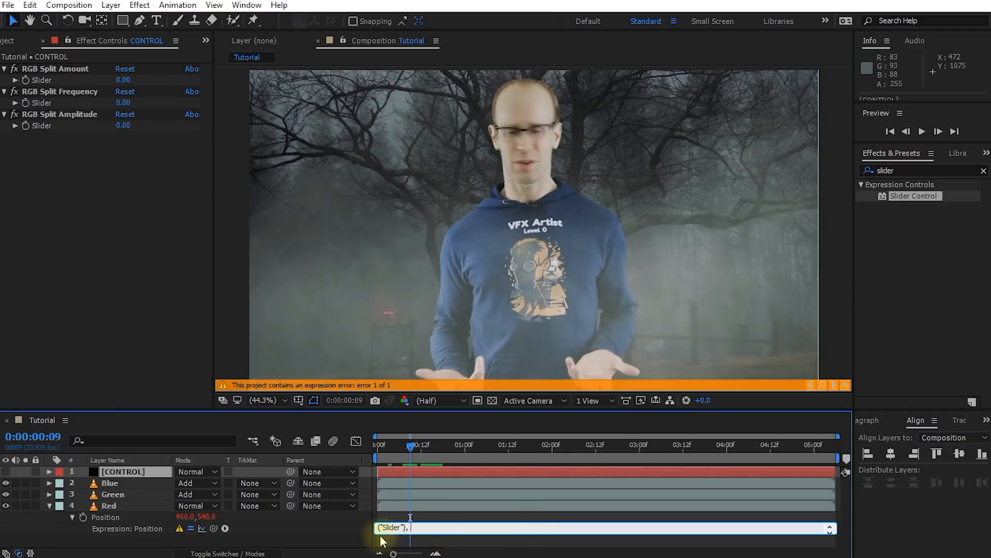
- Complete the wiggle's second argument as RGB Split Amount times RGB Split Amplitude, close the parenthesis and apply the expression
{"action": "left_click_drag", "start_coordinate": [394, 534], "coordinate": [394, 556]}
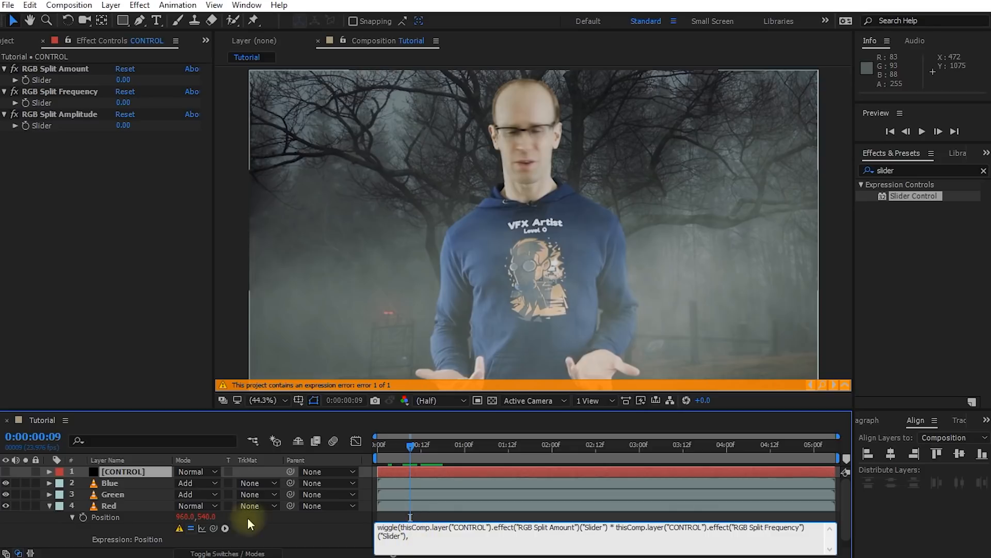
{"action": "left_click_drag", "start_coordinate": [213, 528], "coordinate": [80, 76]}
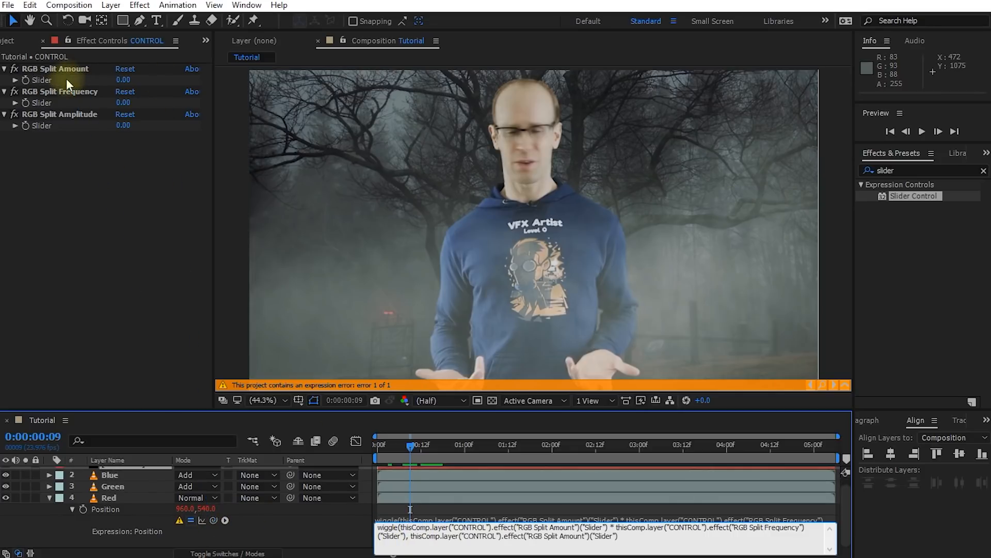
{"action": "type", "text": "*"}
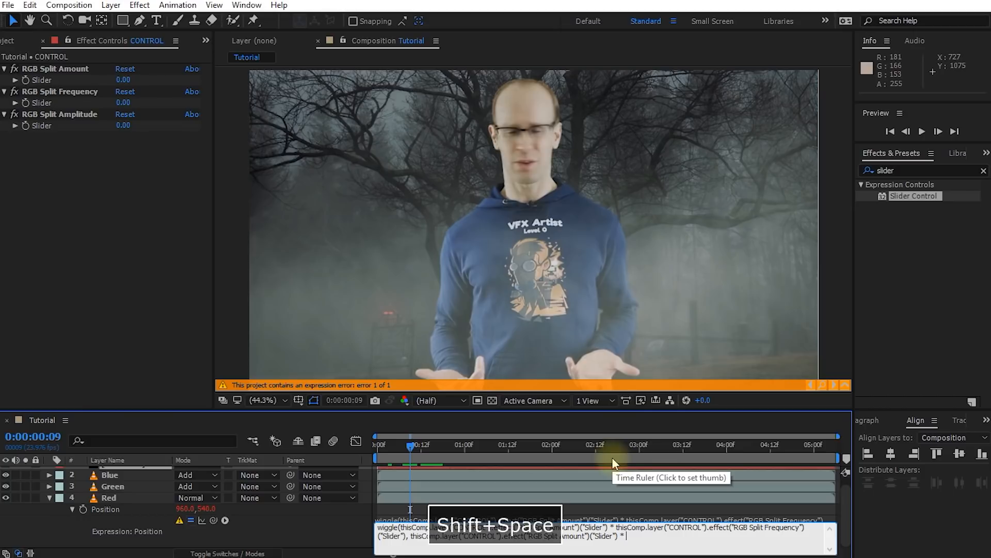
{"action": "left_click_drag", "start_coordinate": [213, 519], "coordinate": [67, 126]}
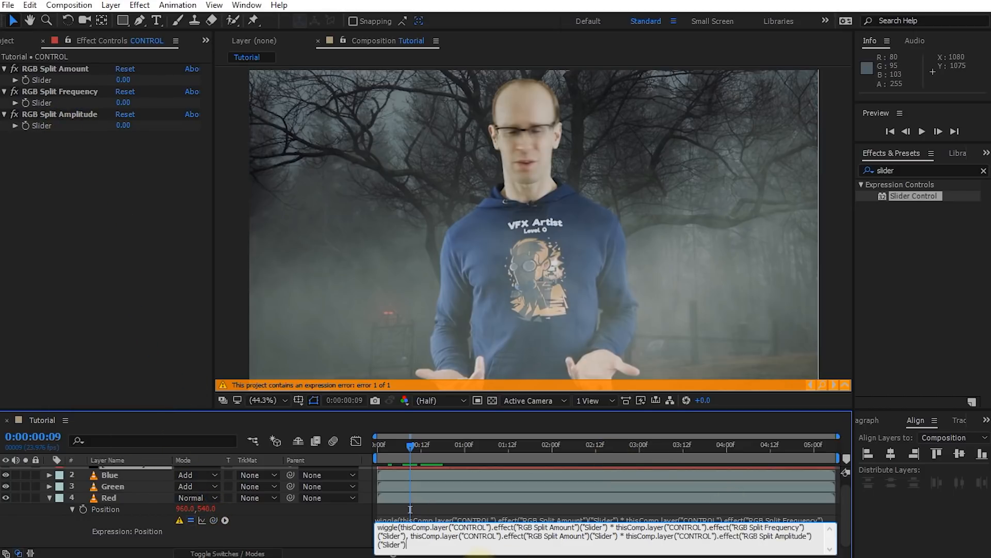
{"action": "type", "text": ")"}
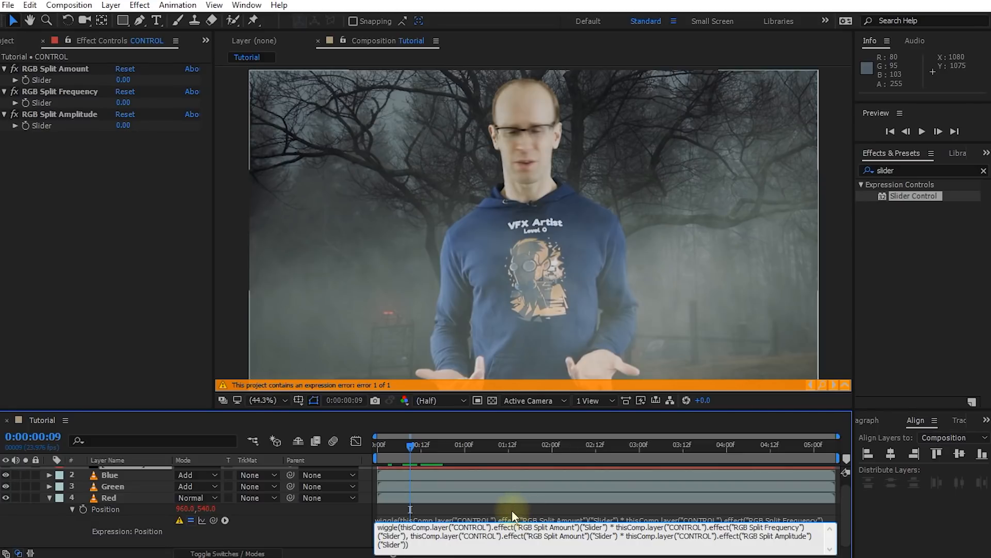
{"action": "left_click", "coordinate": [525, 495]}
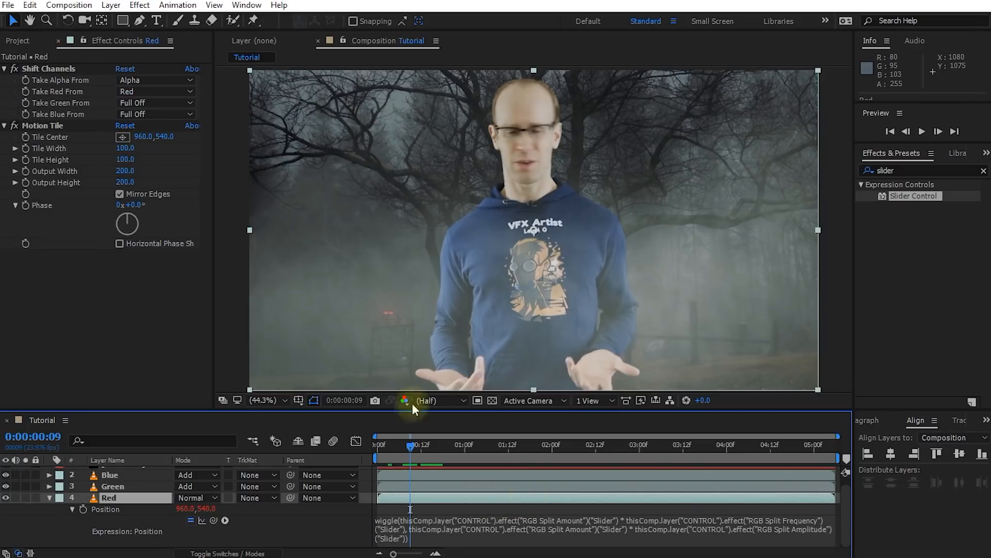
- Scrub the timeline to 0:00:01:10 and review the wiggle expression on the Red layer's Position
{"action": "left_click_drag", "start_coordinate": [416, 444], "coordinate": [501, 463]}
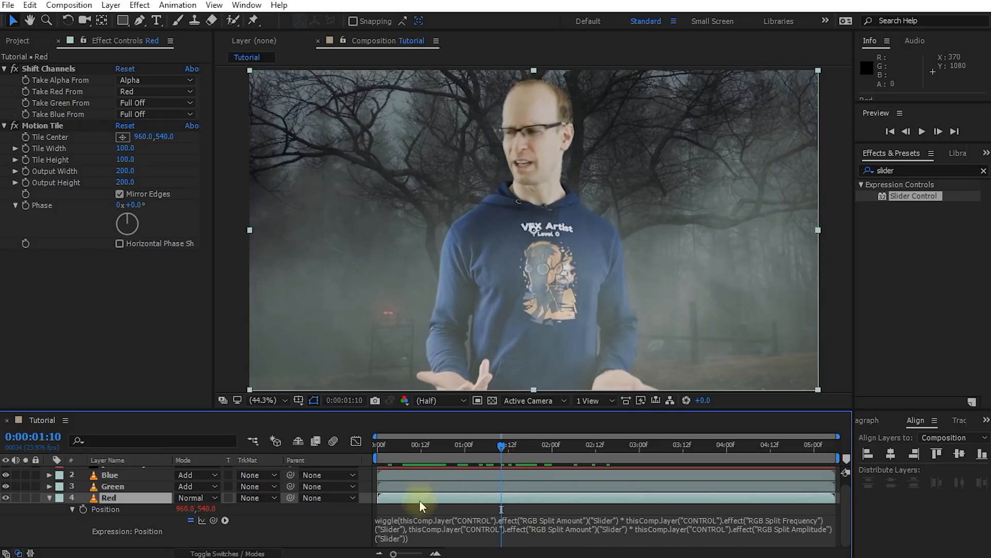
{"action": "left_click", "coordinate": [408, 521]}
{"action": "left_click", "coordinate": [426, 527]}
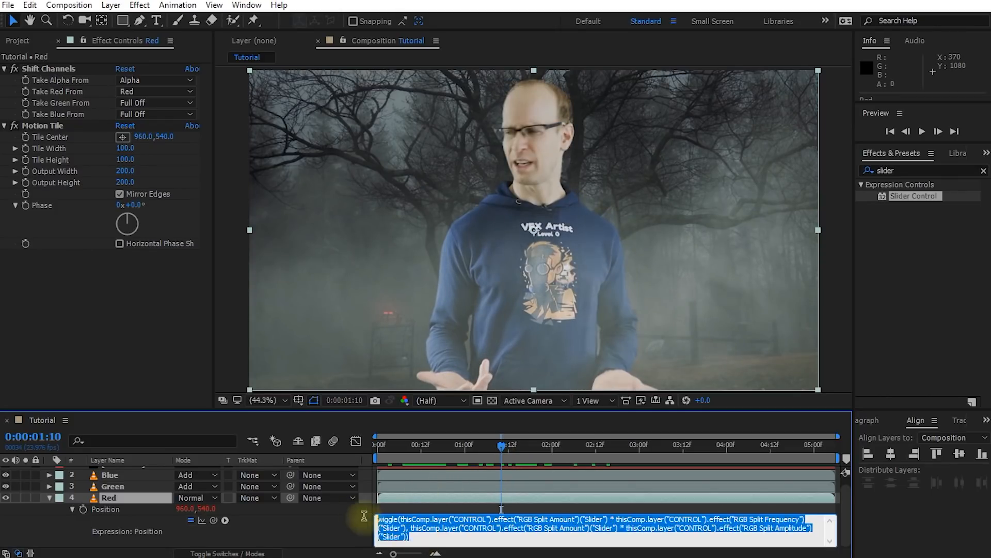
{"action": "left_click", "coordinate": [426, 528]}
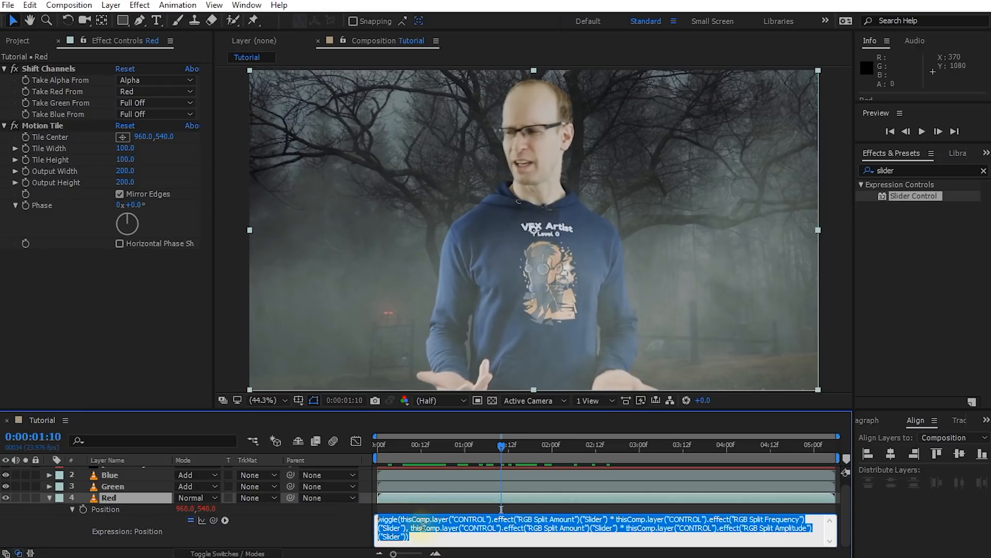
{"action": "left_click", "coordinate": [428, 527]}
{"action": "left_click_drag", "start_coordinate": [383, 519], "coordinate": [390, 519]}
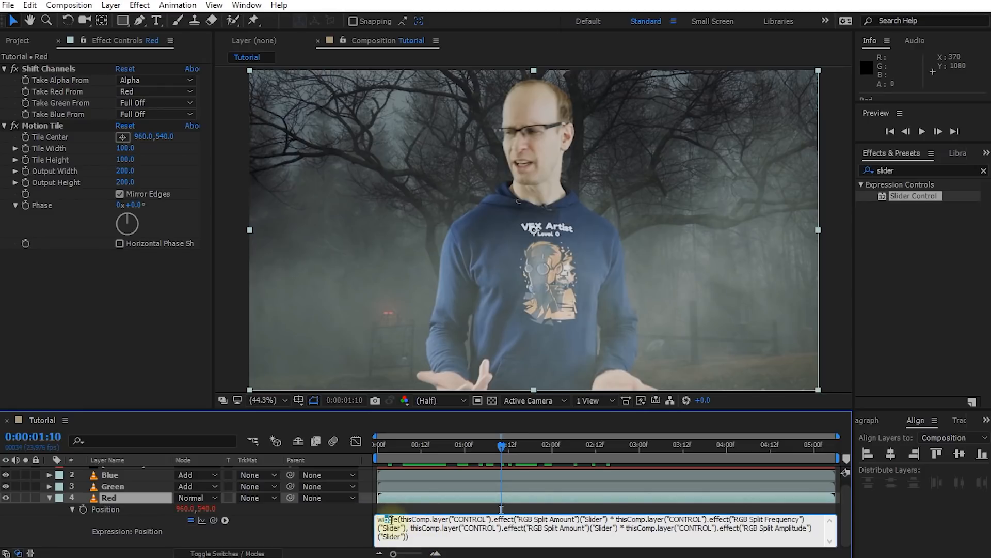
{"action": "scroll", "coordinate": [119, 493], "scroll_direction": "up", "scroll_amount": 1}
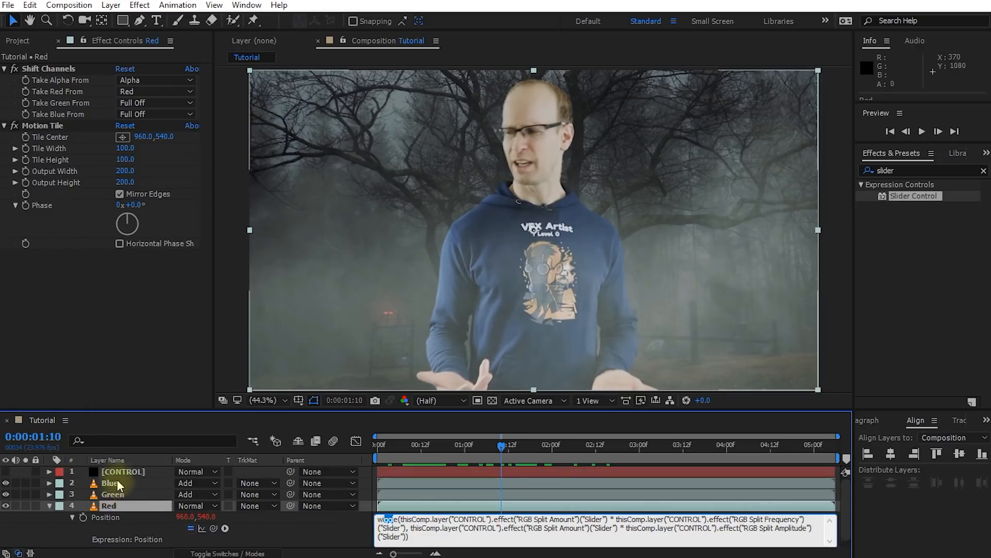
- Examine the RGB Split Amount, Frequency and Amplitude sliders on the CONTROL layer
{"action": "left_click", "coordinate": [116, 472]}
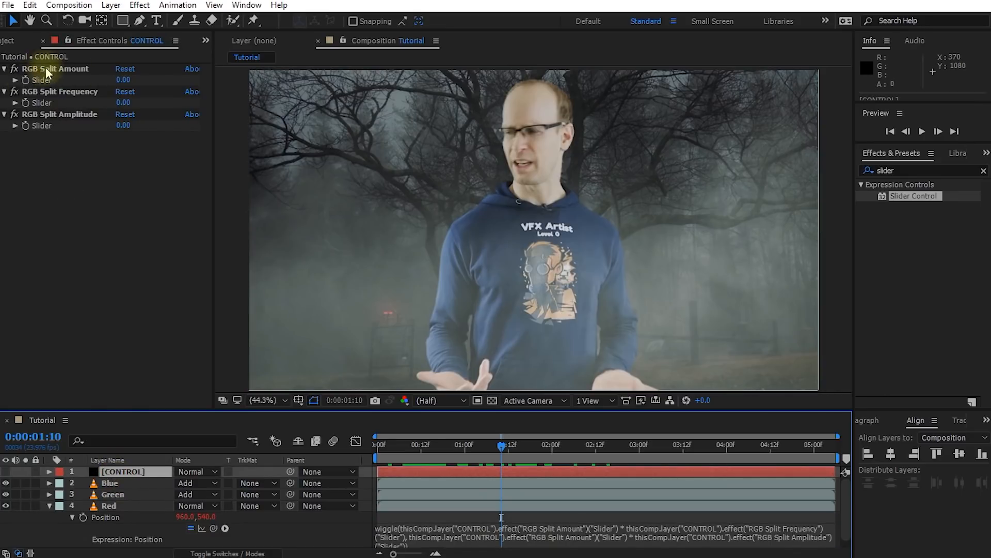
{"action": "left_click", "coordinate": [73, 70]}
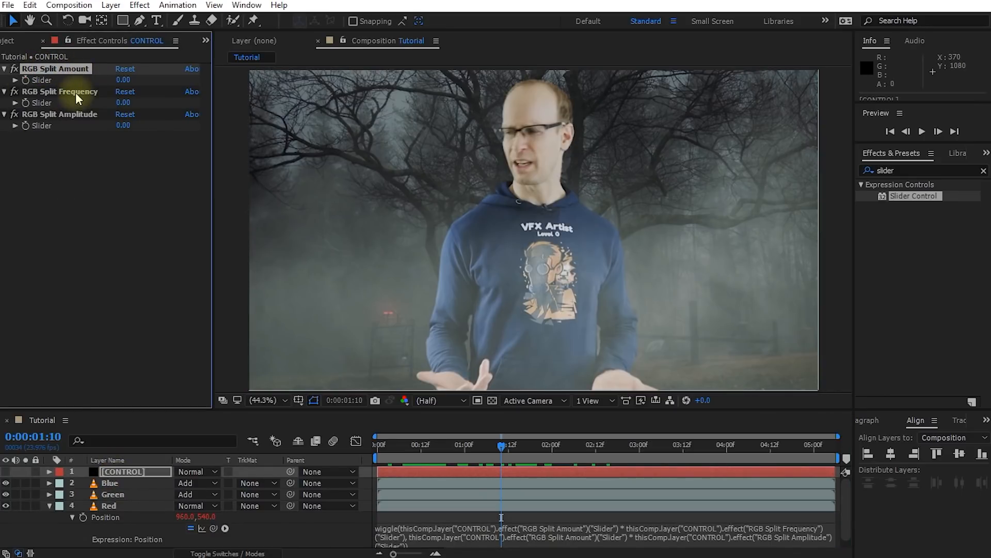
{"action": "left_click", "coordinate": [75, 92]}
{"action": "left_click", "coordinate": [73, 69]}
{"action": "left_click", "coordinate": [72, 114]}
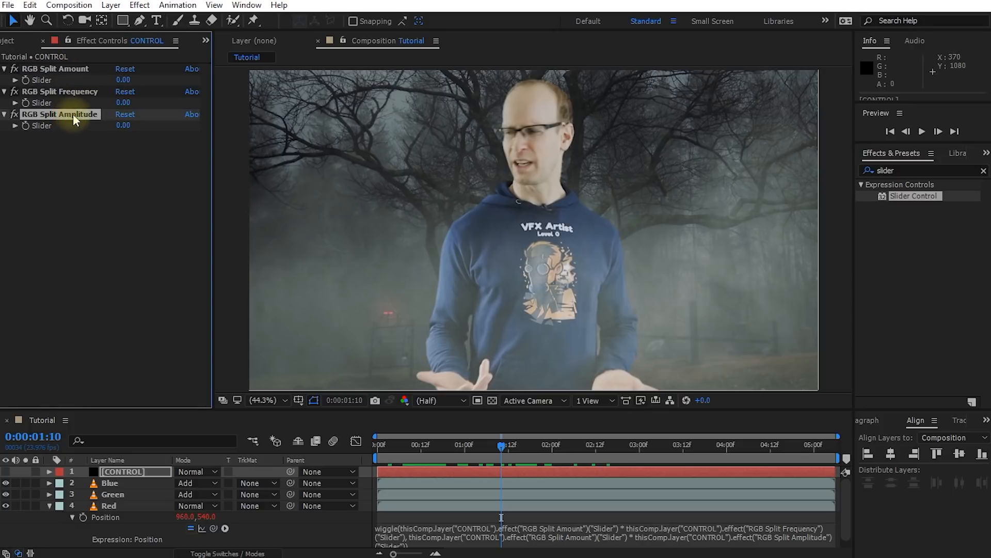
{"action": "left_click", "coordinate": [73, 92]}
{"action": "left_click", "coordinate": [69, 114]}
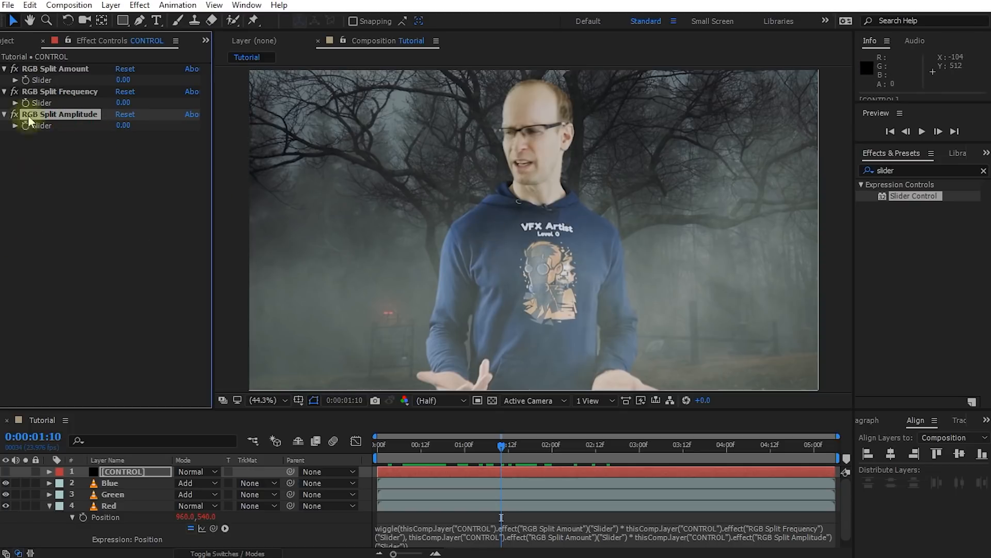
{"action": "left_click", "coordinate": [36, 69]}
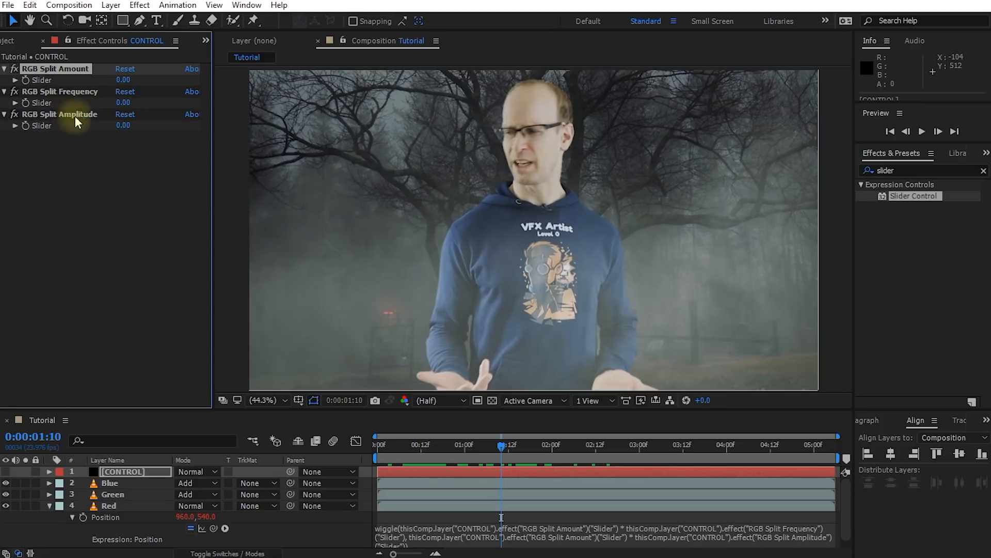
- Copy the entire wiggle expression from the Red layer's Position
{"action": "left_click", "coordinate": [107, 504]}
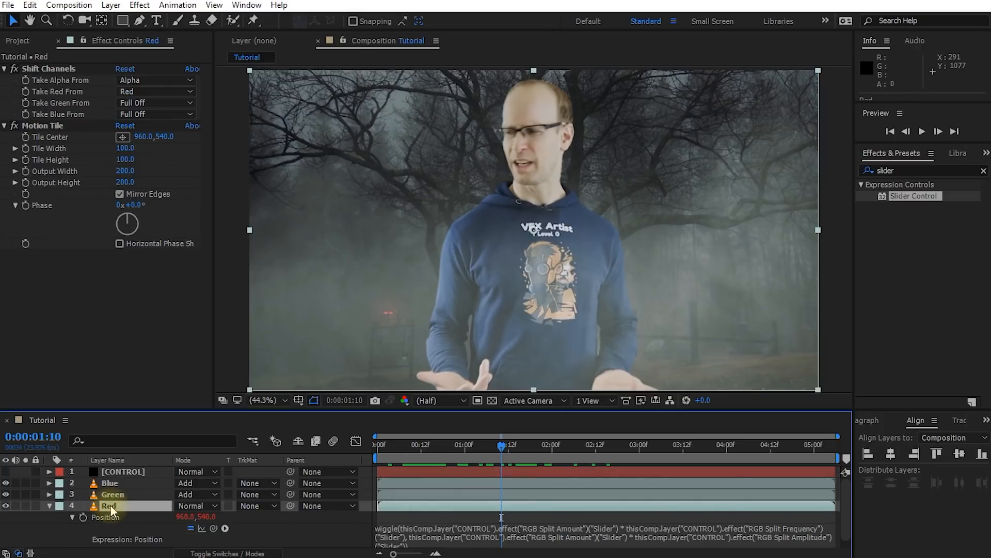
{"action": "scroll", "coordinate": [109, 503], "scroll_direction": "down", "scroll_amount": 1}
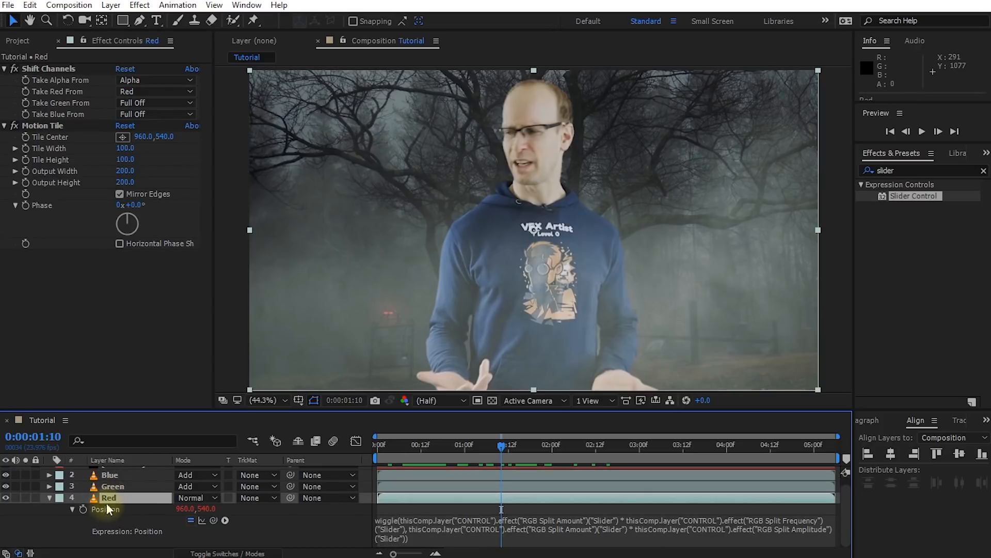
{"action": "left_click", "coordinate": [432, 533]}
{"action": "left_click", "coordinate": [434, 537]}
{"action": "key", "text": "ctrl+a"}
{"action": "left_click", "coordinate": [424, 538]}
{"action": "key", "text": "ctrl+a"}
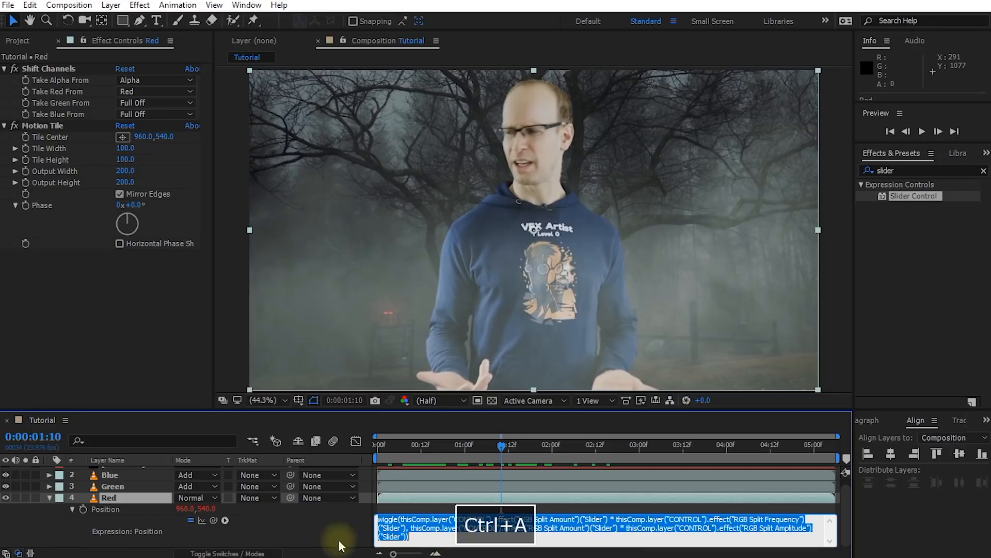
{"action": "key", "text": "ctrl+c"}
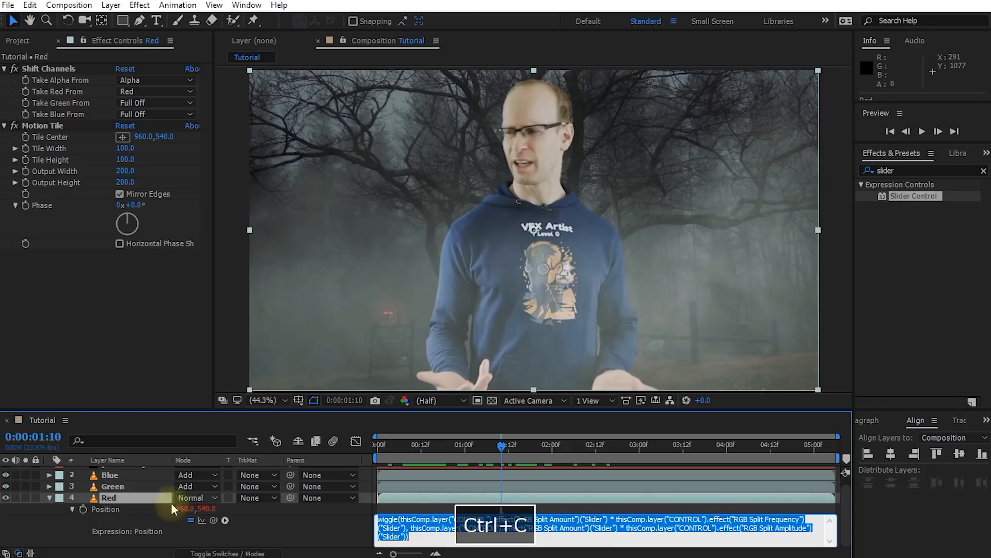
- Add an expression to the Green layer's Position and paste the copied wiggle expression into it
{"action": "left_click", "coordinate": [118, 486]}
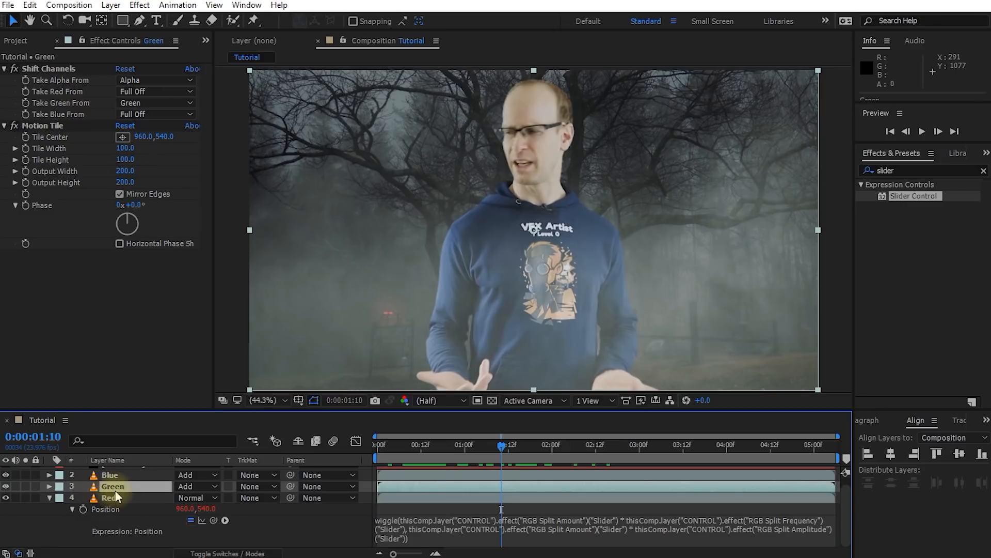
{"action": "key", "text": "p"}
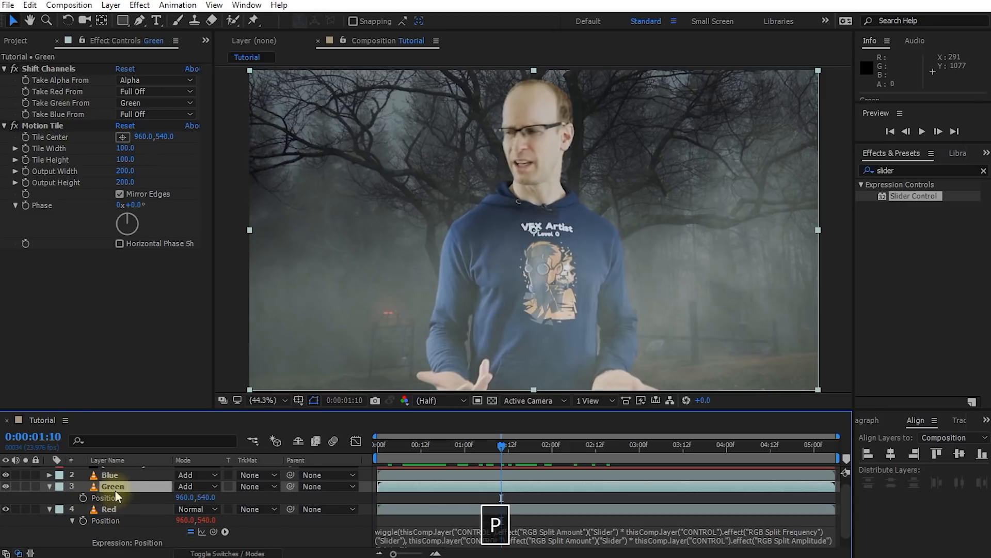
{"action": "left_click", "coordinate": [83, 497], "text": "alt"}
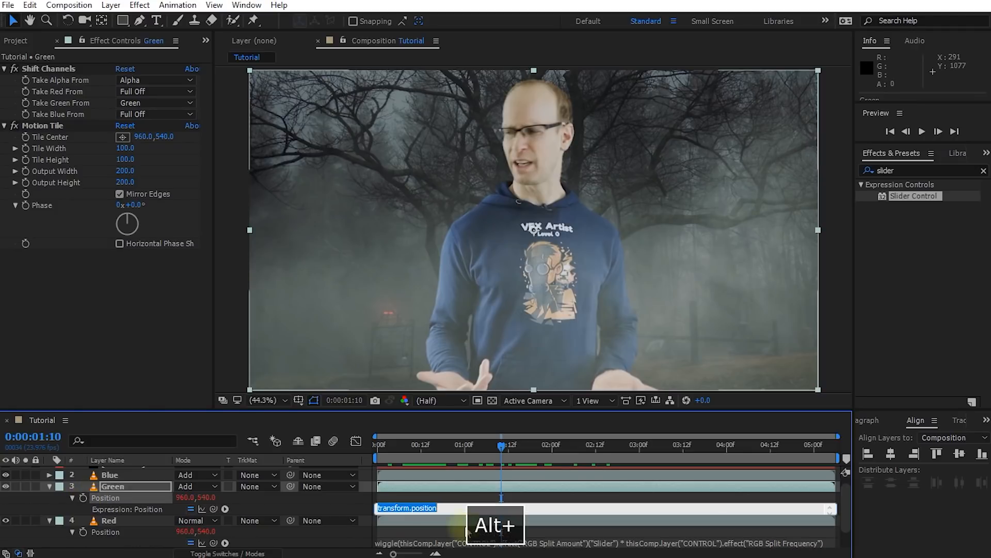
{"action": "key", "text": "ctrl+v"}
{"action": "left_click", "coordinate": [459, 497]}
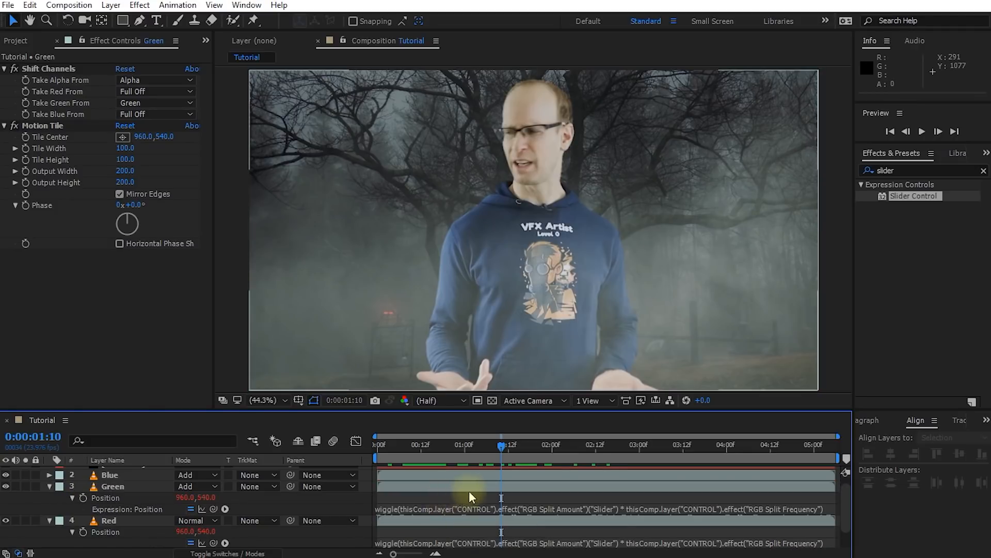
- Add an expression to the Blue layer's Position and paste the same wiggle expression into it
{"action": "left_click", "coordinate": [125, 474]}
{"action": "key", "text": "p"}
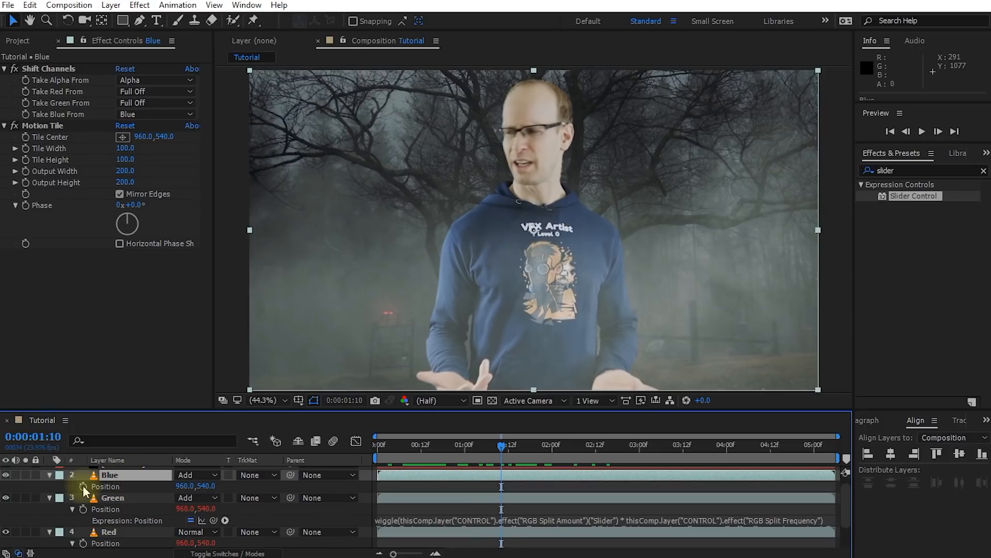
{"action": "left_click", "coordinate": [82, 486], "text": "alt"}
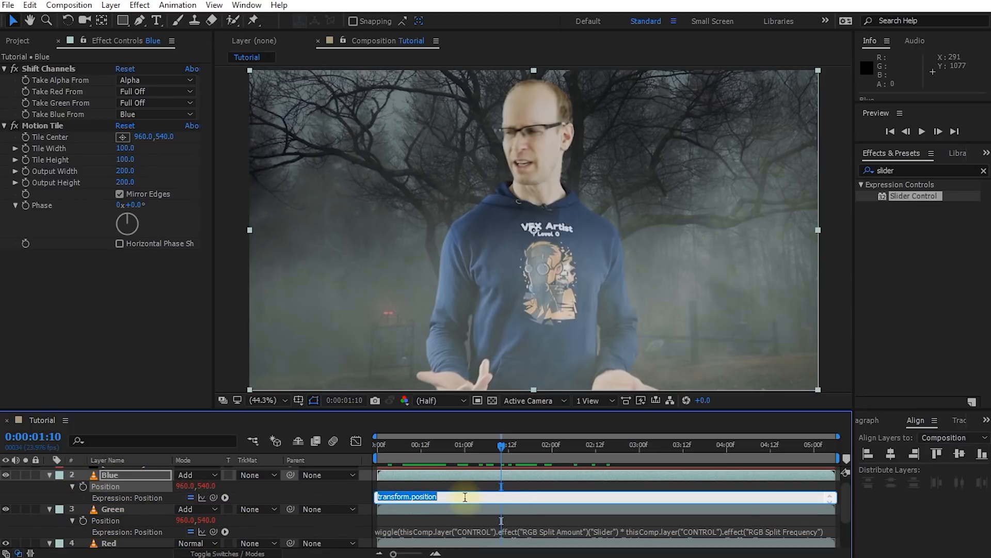
{"action": "key", "text": "ctrl+v"}
{"action": "left_click", "coordinate": [465, 487]}
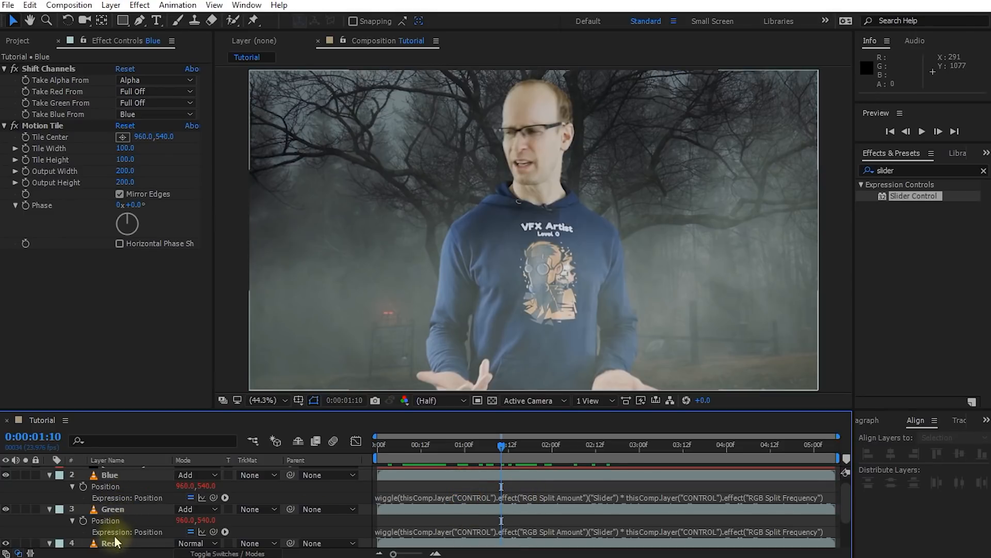
- Keyframe the CONTROL layer's RGB Split Amount at 0 on 0:00:01:00 and at 1 on 0:00:01:12
{"action": "scroll", "coordinate": [157, 503], "scroll_direction": "up", "scroll_amount": 1}
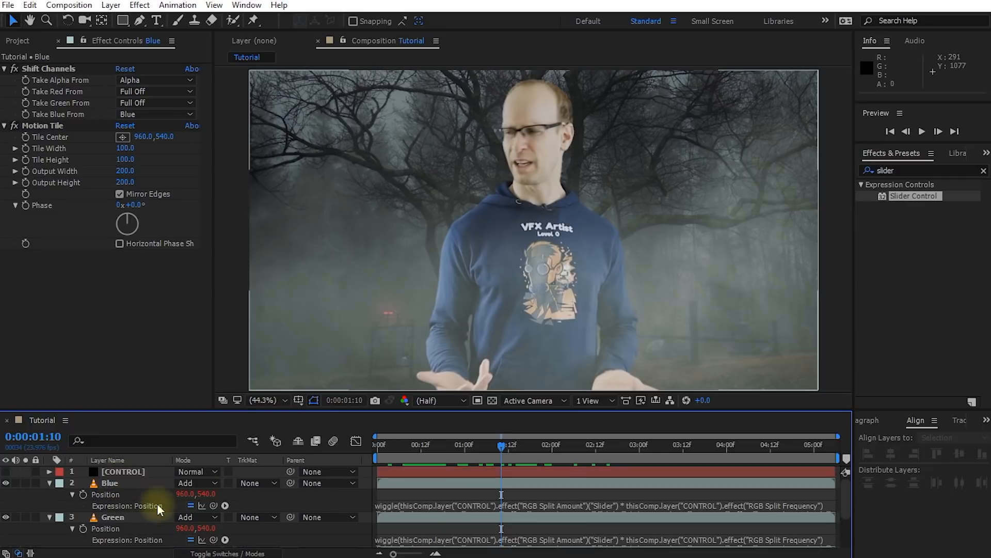
{"action": "left_click", "coordinate": [145, 472]}
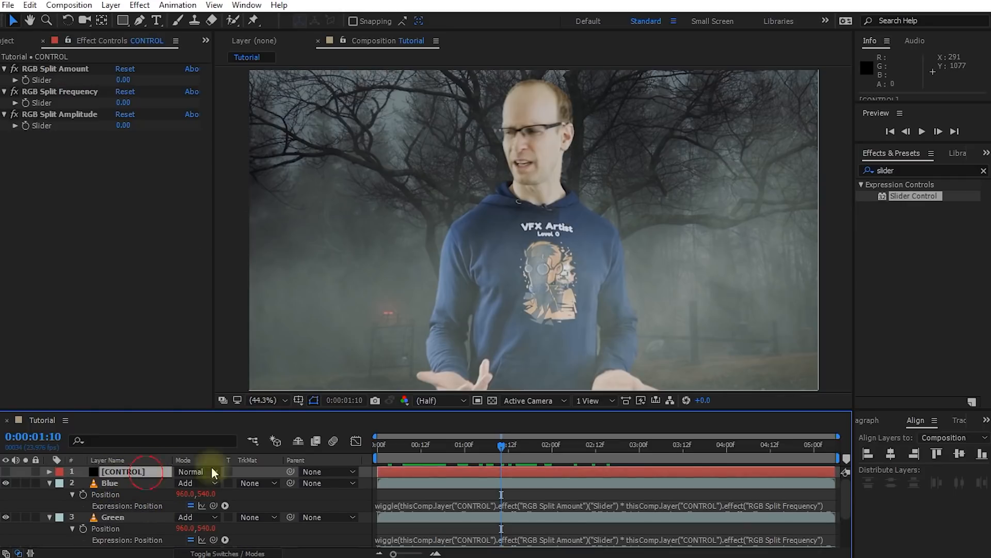
{"action": "left_click_drag", "start_coordinate": [501, 444], "coordinate": [465, 451]}
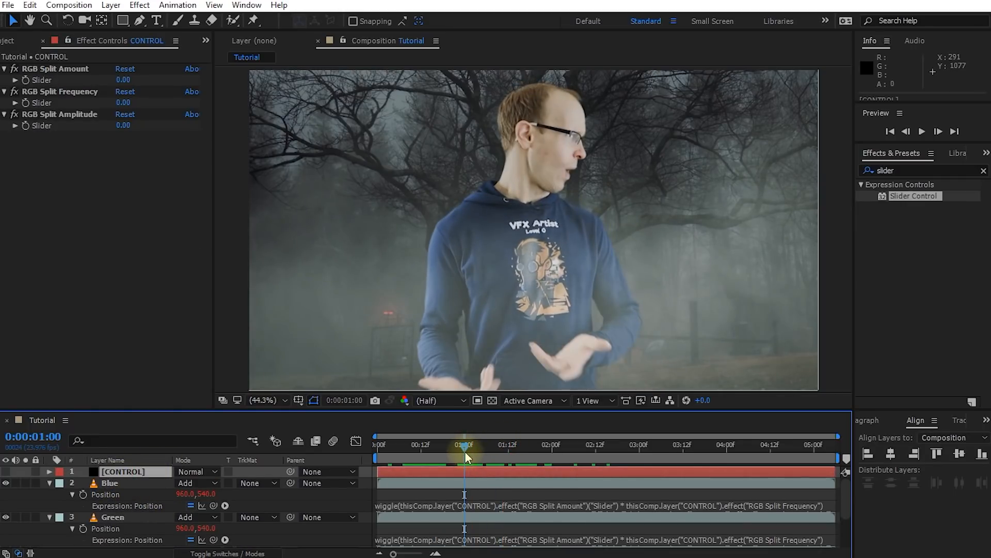
{"action": "left_click", "coordinate": [26, 79]}
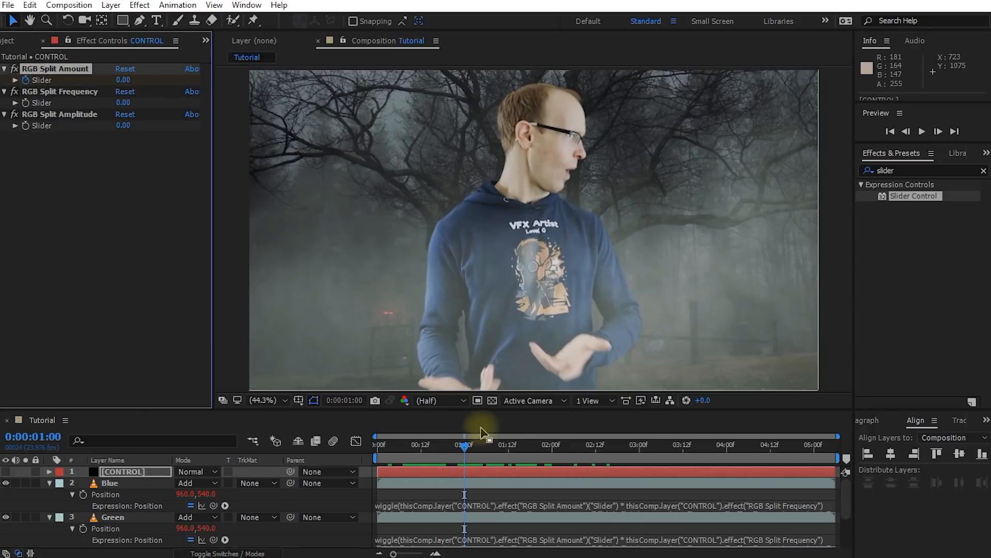
{"action": "left_click_drag", "start_coordinate": [466, 449], "coordinate": [509, 453]}
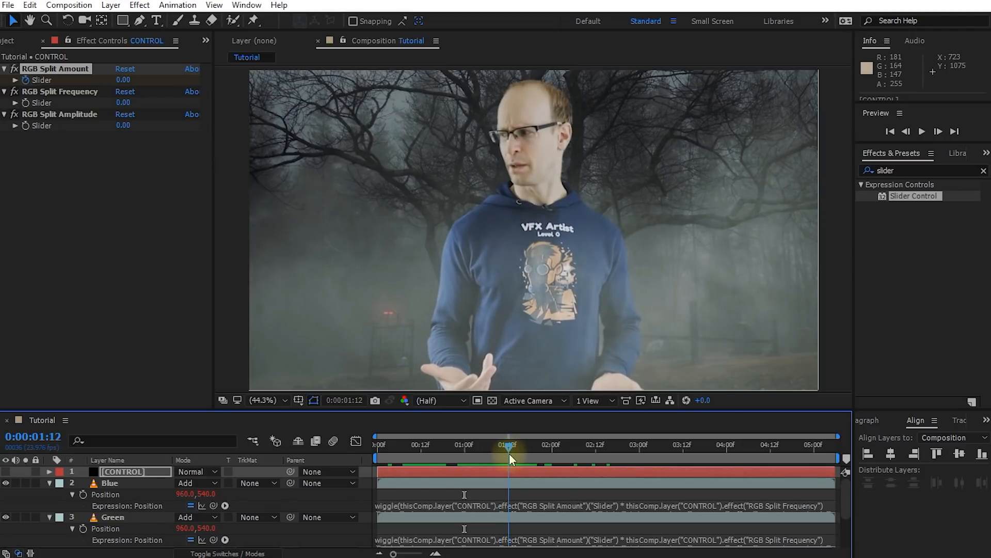
{"action": "left_click", "coordinate": [123, 80]}
{"action": "type", "text": "1"}
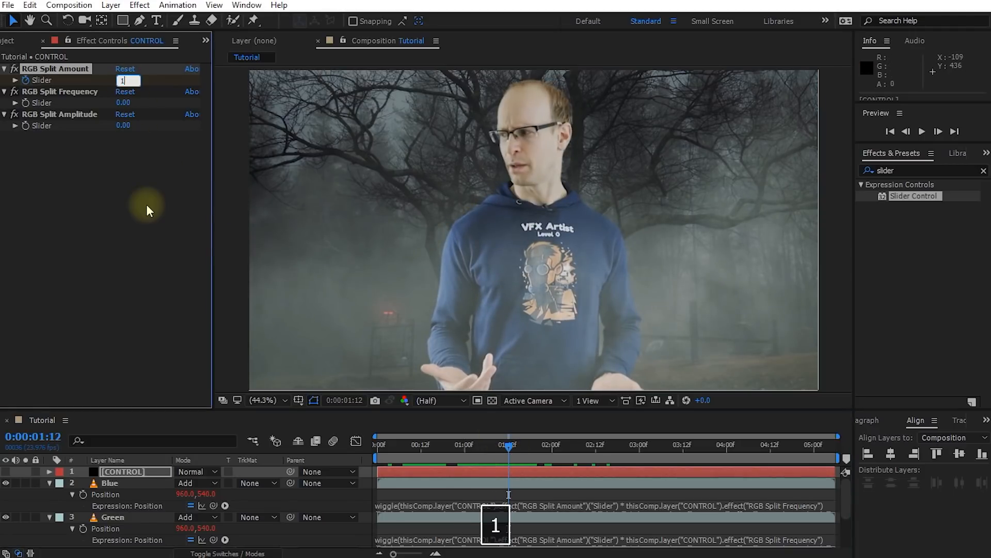
{"action": "left_click", "coordinate": [147, 204]}
- Keyframe RGB Split Amount back to 0 at 0:00:02:00 and reveal the CONTROL layer's keyframes in the timeline
{"action": "left_click_drag", "start_coordinate": [507, 444], "coordinate": [553, 452]}
{"action": "left_click", "coordinate": [124, 80]}
{"action": "type", "text": "0"}
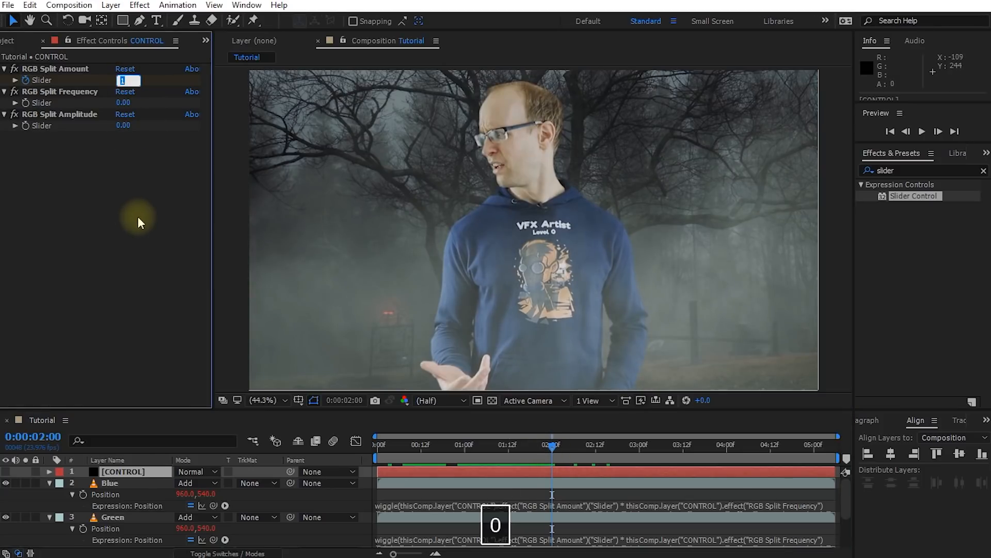
{"action": "left_click", "coordinate": [132, 222]}
{"action": "left_click", "coordinate": [135, 472]}
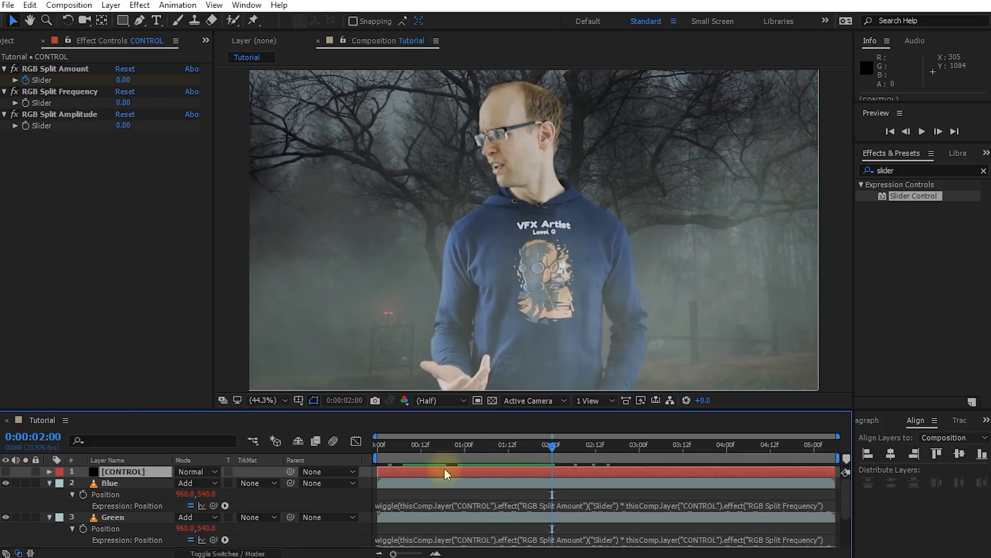
{"action": "key", "text": "u"}
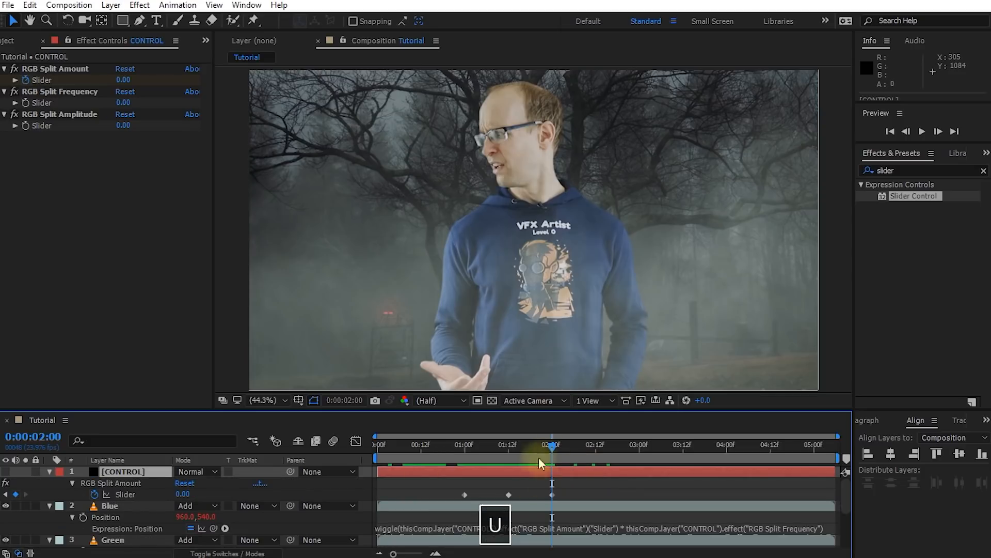
- Scrub around the middle RGB Split Amount keyframe and review the amount, frequency and amplitude controls
{"action": "left_click_drag", "start_coordinate": [538, 457], "coordinate": [516, 455]}
{"action": "left_click", "coordinate": [117, 482]}
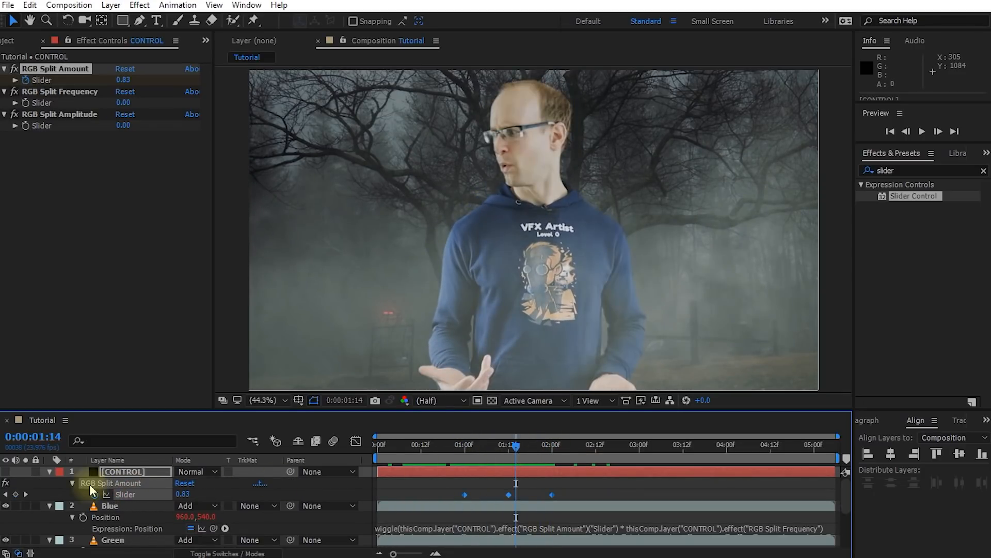
{"action": "left_click_drag", "start_coordinate": [522, 448], "coordinate": [496, 470]}
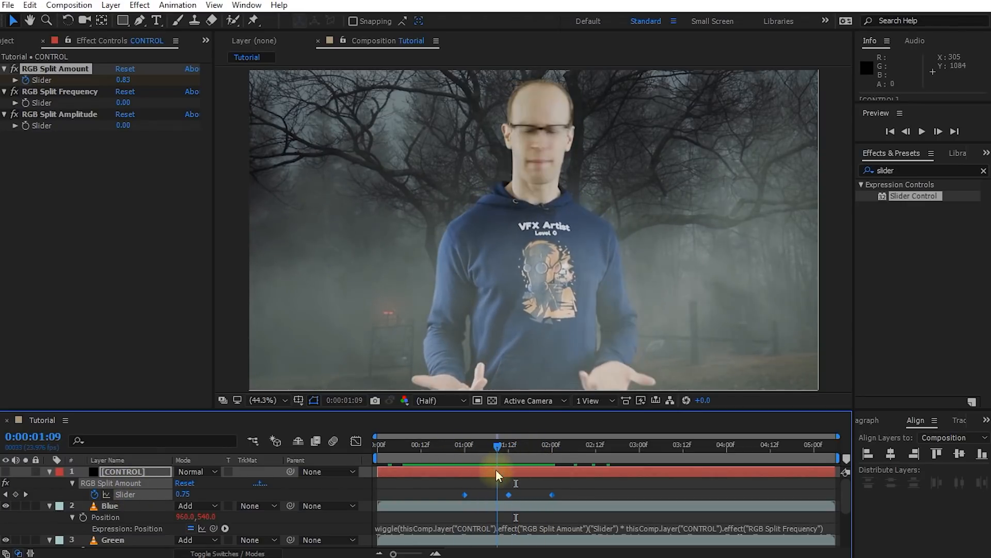
{"action": "left_click", "coordinate": [72, 91]}
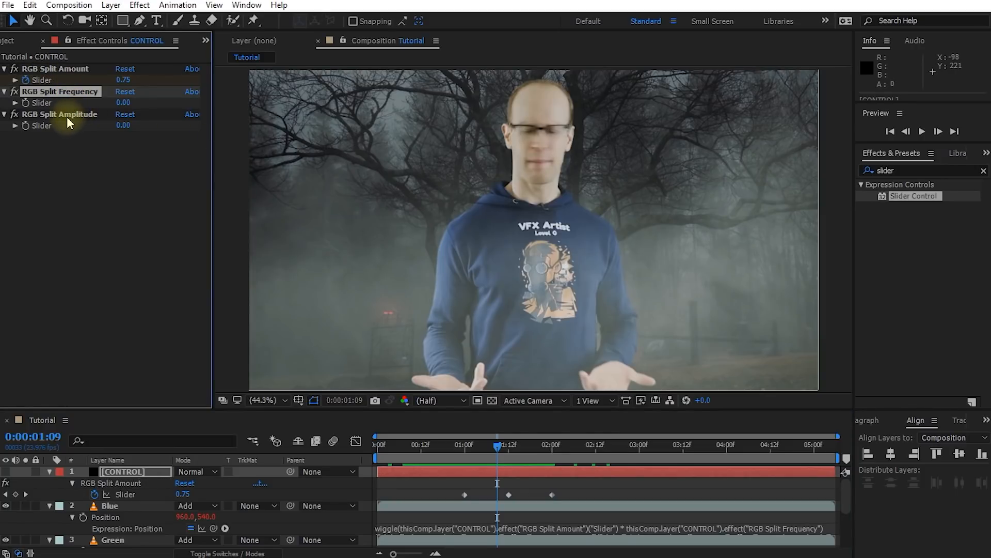
{"action": "left_click", "coordinate": [66, 116]}
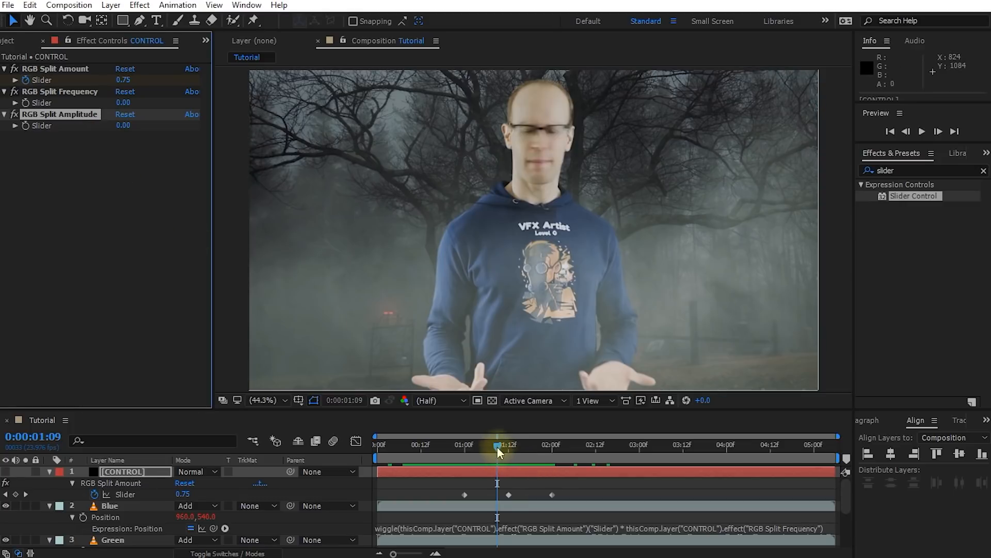
- At 0:00:01:12, set RGB Split Frequency to 15 and RGB Split Amplitude to 24
{"action": "left_click_drag", "start_coordinate": [497, 449], "coordinate": [506, 450]}
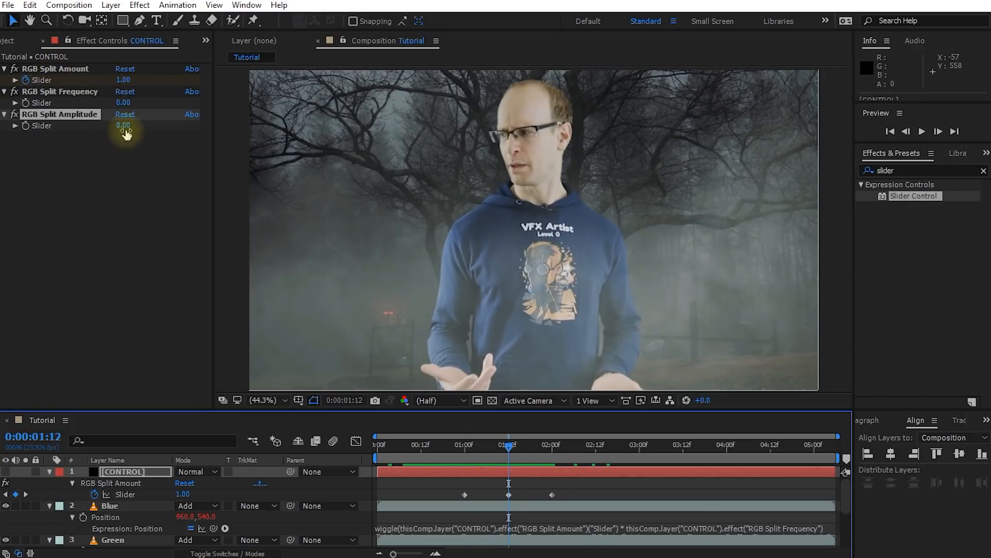
{"action": "left_click_drag", "start_coordinate": [125, 129], "coordinate": [153, 163]}
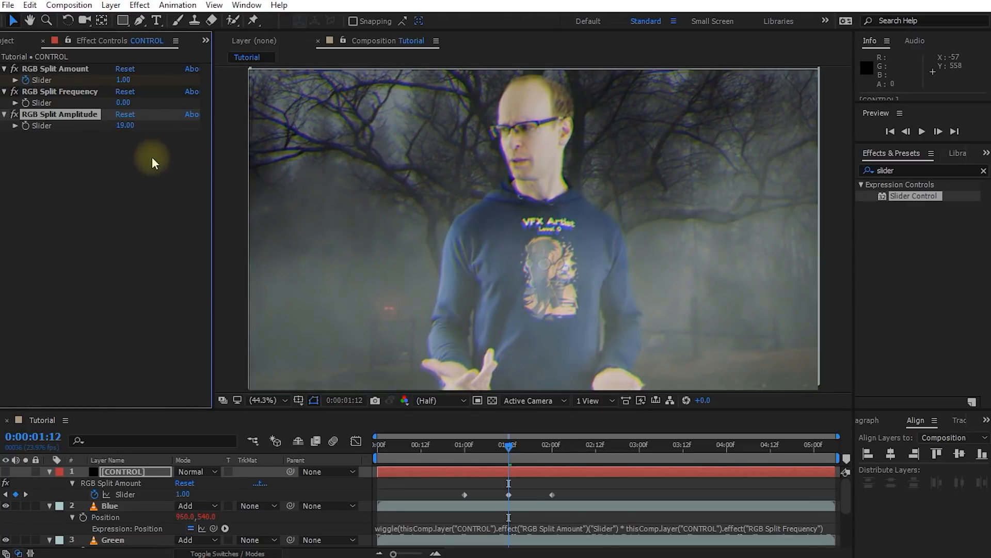
{"action": "left_click_drag", "start_coordinate": [123, 107], "coordinate": [130, 109]}
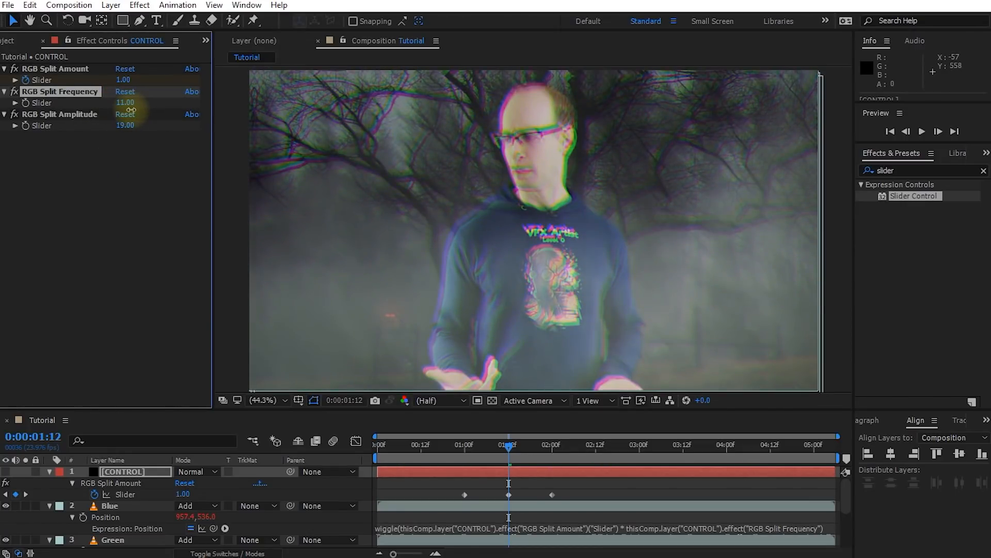
{"action": "left_click_drag", "start_coordinate": [131, 110], "coordinate": [126, 96]}
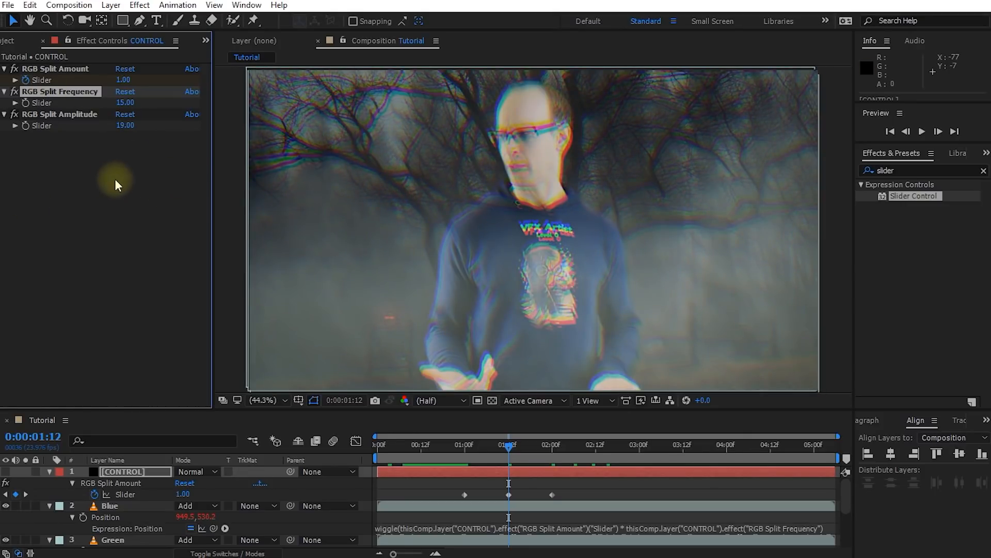
{"action": "left_click_drag", "start_coordinate": [125, 126], "coordinate": [137, 150]}
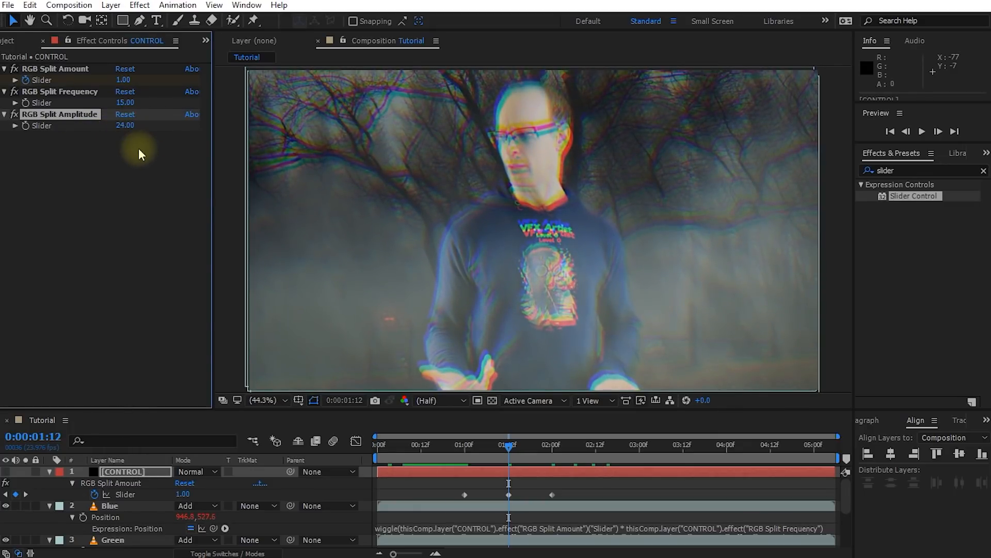
- Preview the RGB split animation from the start of the composition
{"action": "left_click_drag", "start_coordinate": [503, 447], "coordinate": [385, 454]}
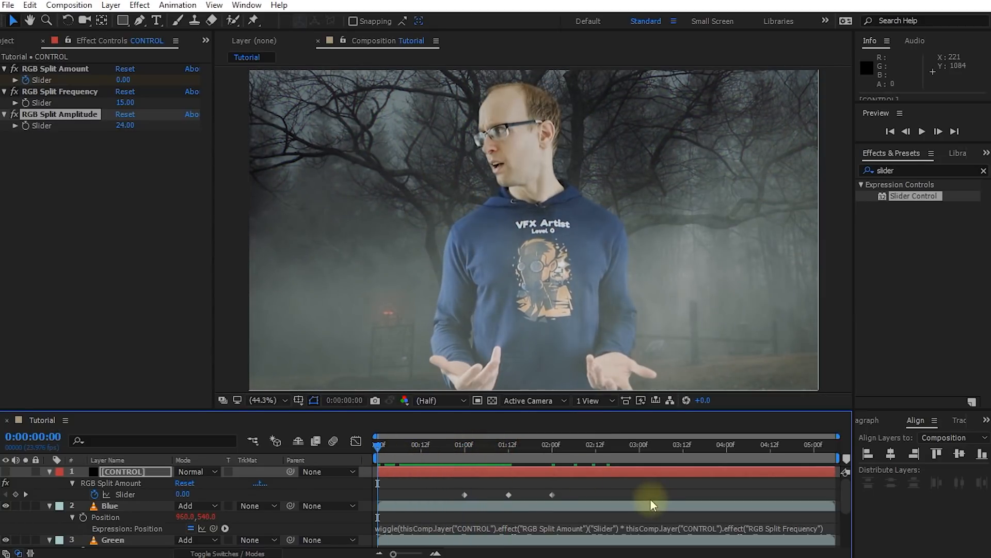
{"action": "key", "text": "shift+space"}
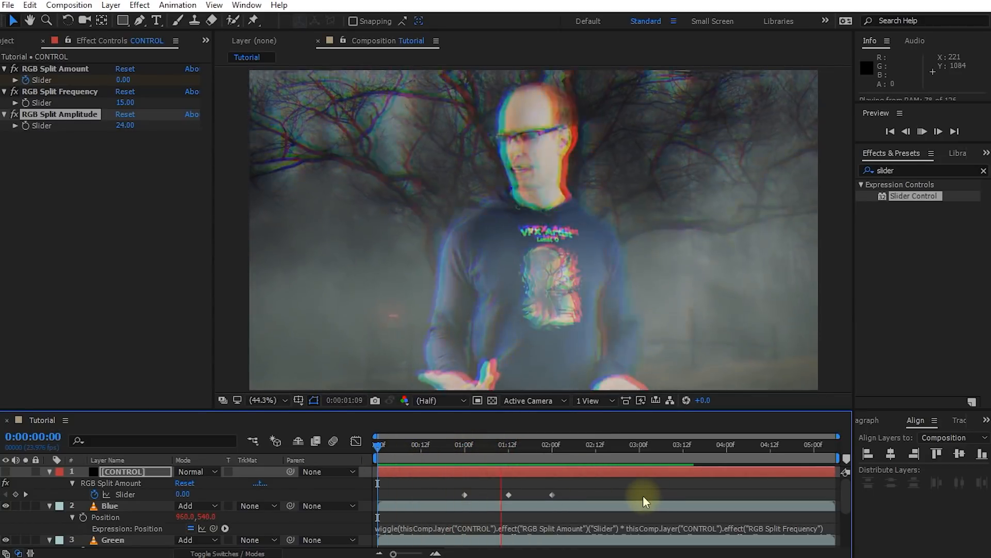
{"action": "key", "text": "space"}
- Move to 0:00:01:09, set RGB Split Amplitude to 16 and review the three CONTROL sliders
{"action": "mouse_move", "coordinate": [490, 450]}
{"action": "left_mouse_down"}
{"action": "mouse_move", "coordinate": [519, 451]}
{"action": "mouse_move", "coordinate": [497, 455]}
{"action": "left_mouse_up"}
{"action": "left_click_drag", "start_coordinate": [132, 128], "coordinate": [130, 132]}
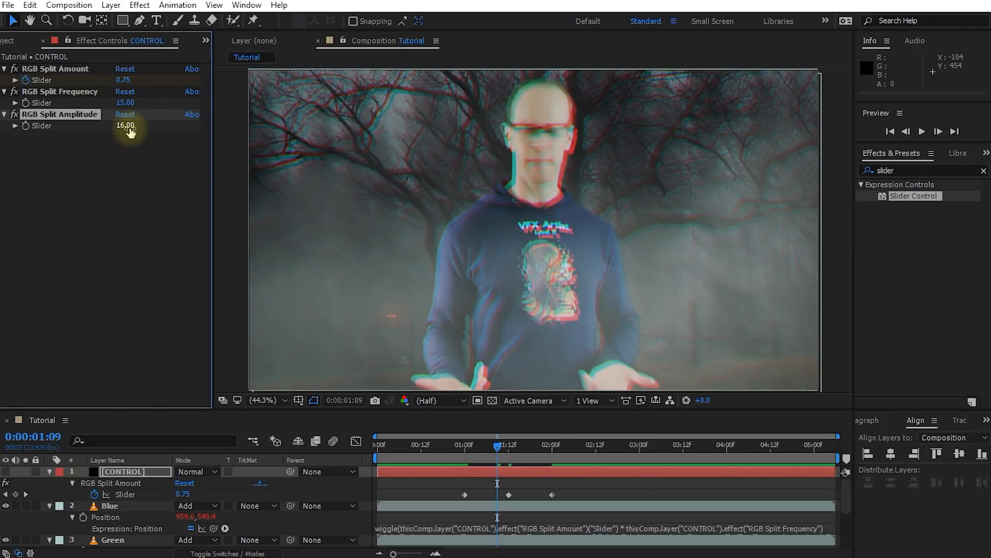
{"action": "left_click", "coordinate": [72, 92]}
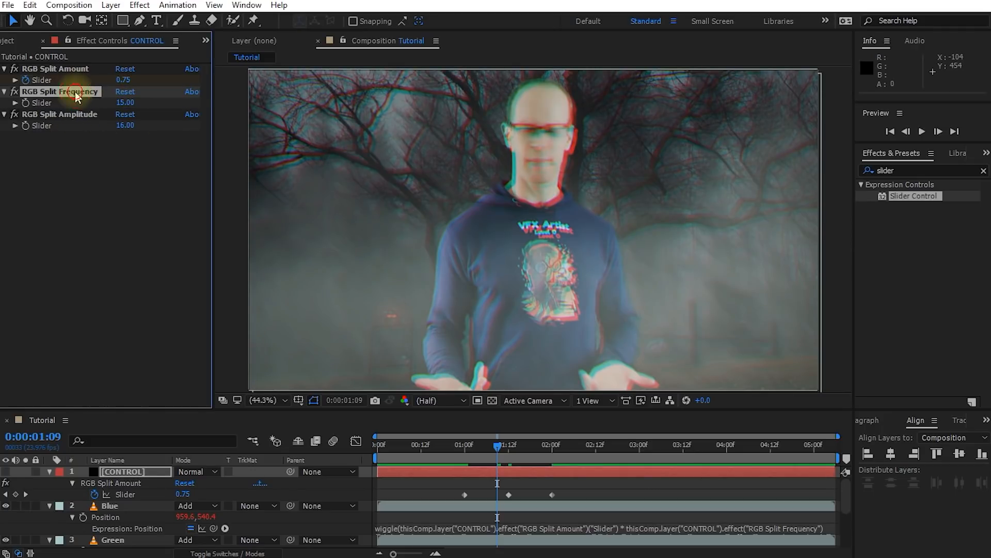
{"action": "left_click", "coordinate": [82, 115]}
{"action": "left_click", "coordinate": [73, 70]}
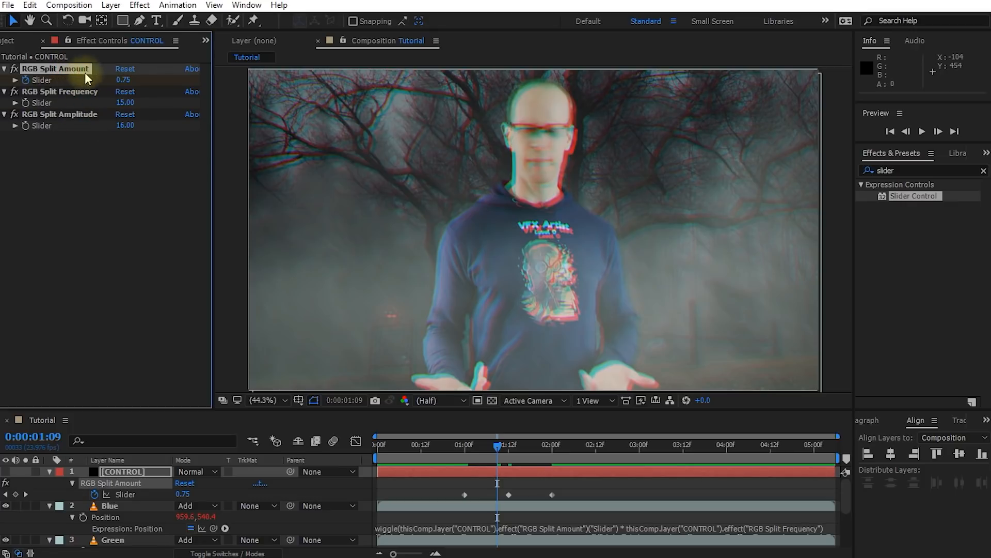
- Keyframe RGB Split Amount at 1 on 0:00:03:00
{"action": "left_click_drag", "start_coordinate": [498, 449], "coordinate": [640, 461]}
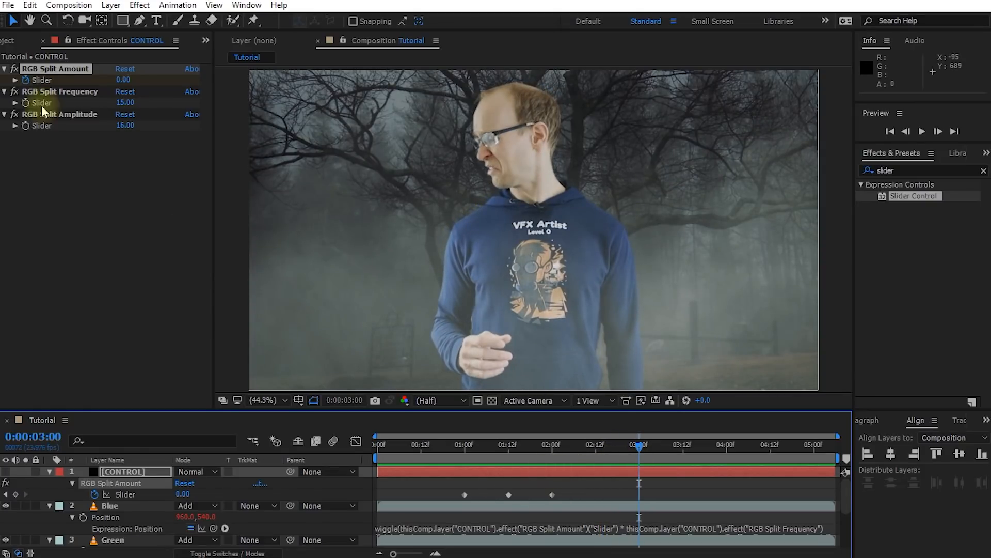
{"action": "left_click", "coordinate": [123, 80]}
{"action": "type", "text": "1"}
{"action": "key", "text": "Return"}
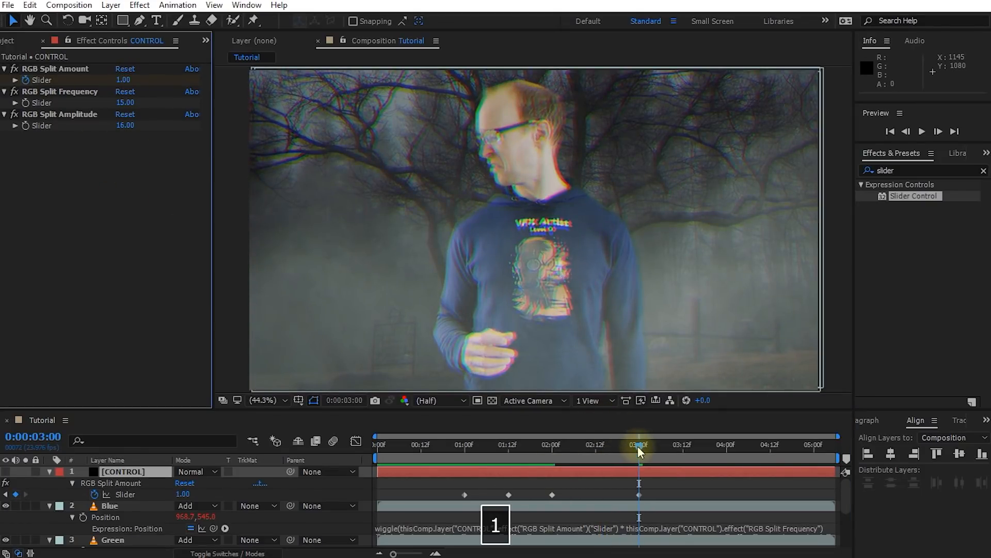
- Keyframe RGB Split Amount at 0 on 0:00:02:16, ahead of the second peak
{"action": "left_click_drag", "start_coordinate": [639, 451], "coordinate": [611, 448]}
{"action": "left_click", "coordinate": [128, 80]}
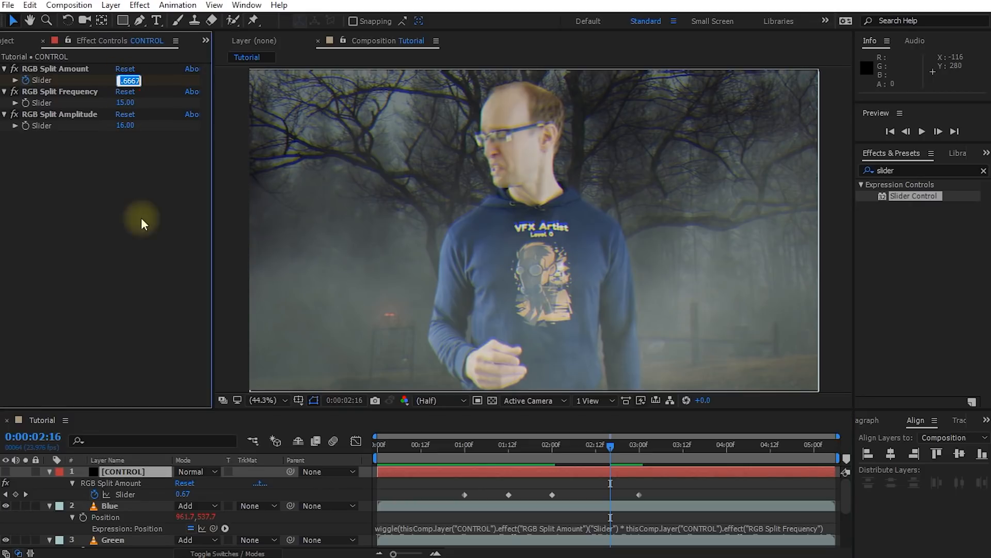
{"action": "type", "text": "0"}
{"action": "key", "text": "Return"}
- Keyframe RGB Split Amount at 0 on 0:00:03:05 and scrub back to 0:00:03:00 to check the second split
{"action": "left_click_drag", "start_coordinate": [614, 447], "coordinate": [658, 451]}
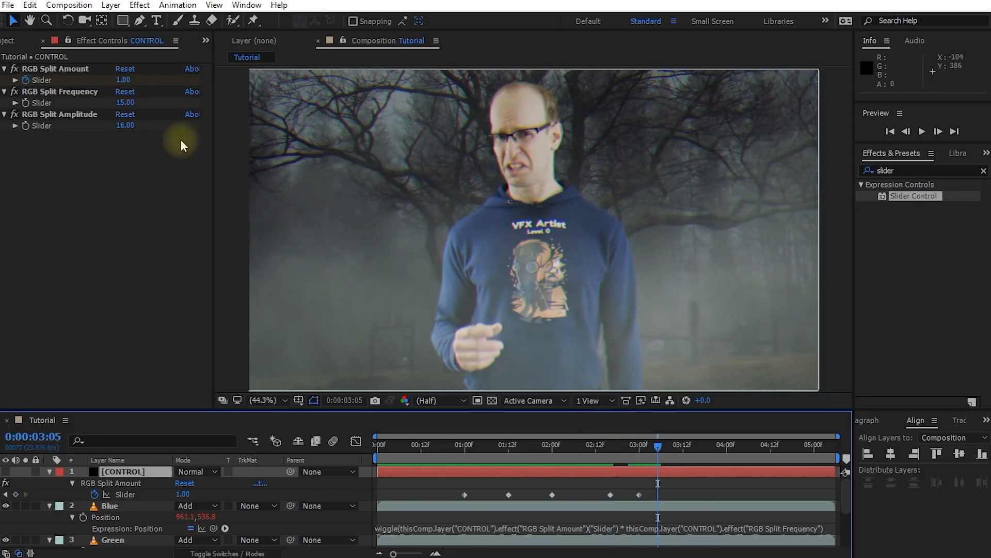
{"action": "left_click", "coordinate": [123, 80]}
{"action": "type", "text": "0"}
{"action": "key", "text": "Return"}
{"action": "left_click_drag", "start_coordinate": [652, 450], "coordinate": [640, 471]}
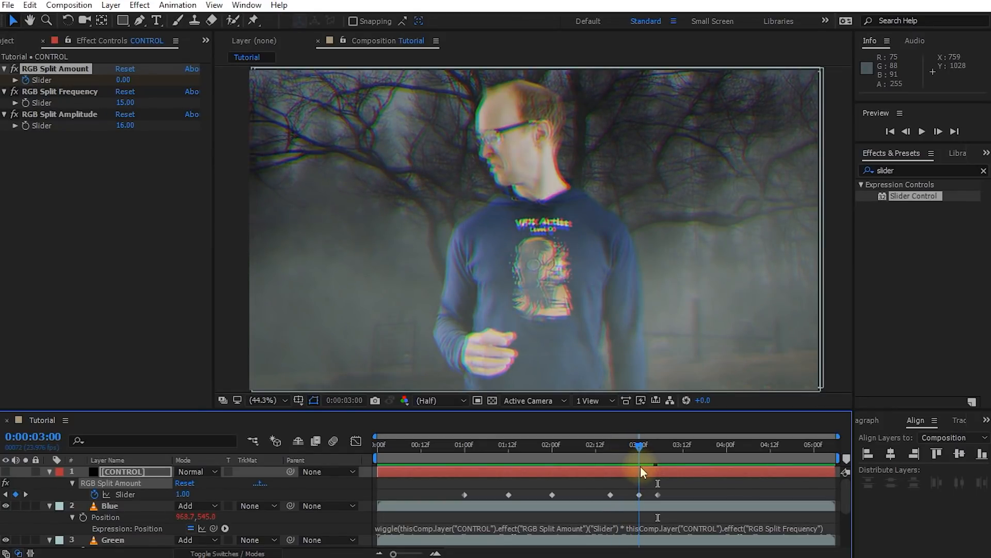
- Set the RGB Split Amount keyframe at 0:00:03:00 to 2 and preview the animation from 0:00:00:16
{"action": "left_click", "coordinate": [125, 79]}
{"action": "type", "text": "2"}
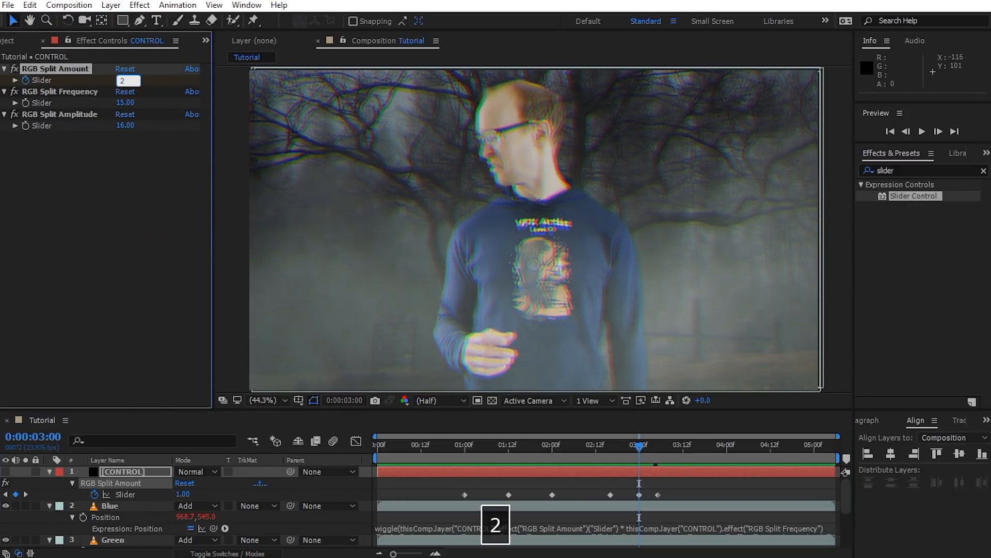
{"action": "left_click", "coordinate": [143, 239]}
{"action": "left_click_drag", "start_coordinate": [640, 449], "coordinate": [439, 463]}
{"action": "key", "text": "space"}
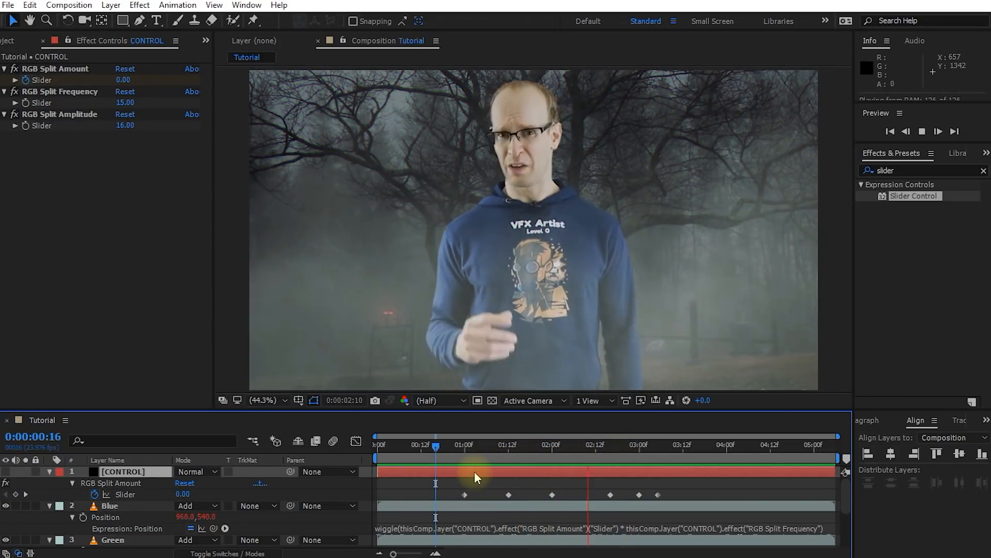
{"action": "key", "text": "space"}
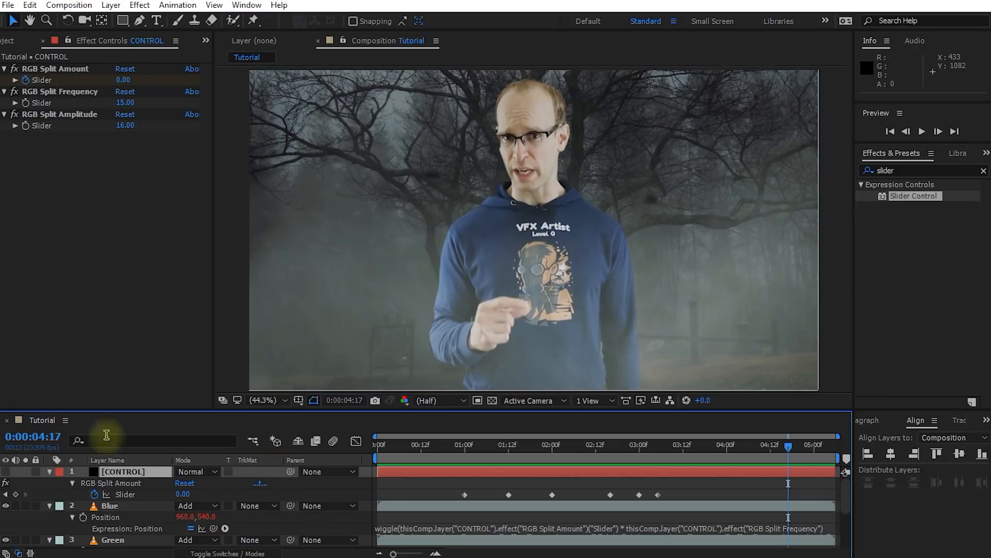
- Collapse the properties of all layers and scrub back through the second split to the start of the composition
{"action": "key", "text": "ctrl+a"}
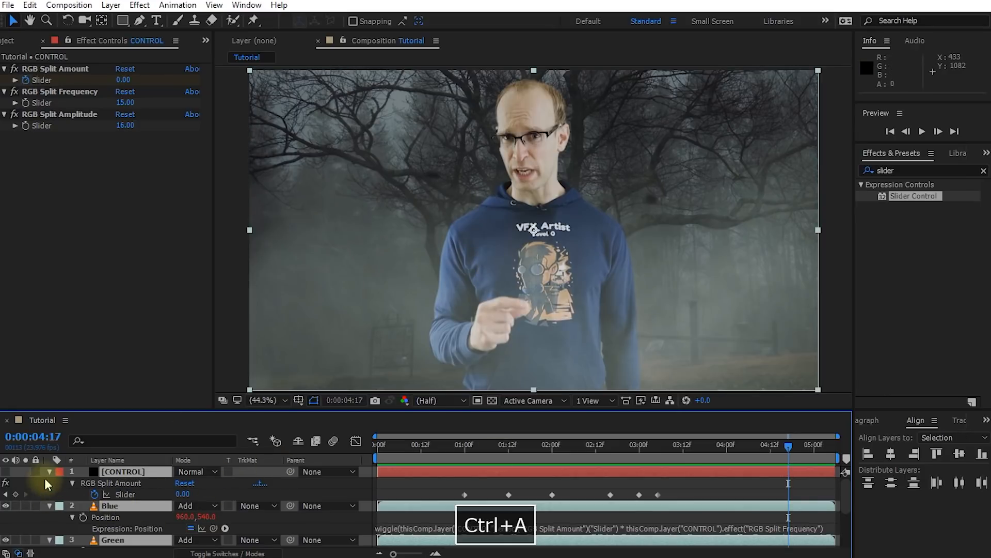
{"action": "key", "text": "u"}
{"action": "left_click", "coordinate": [457, 520]}
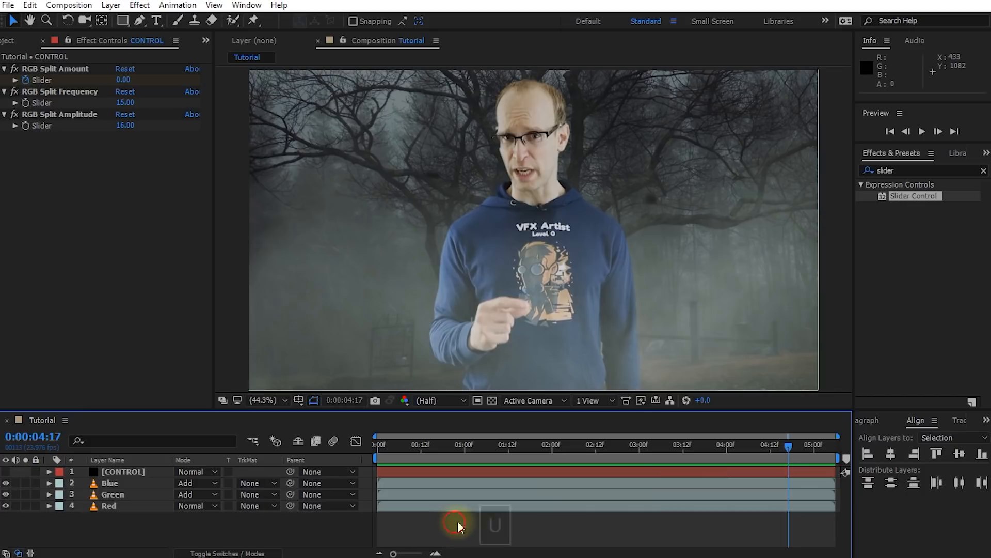
{"action": "left_click_drag", "start_coordinate": [737, 453], "coordinate": [680, 477]}
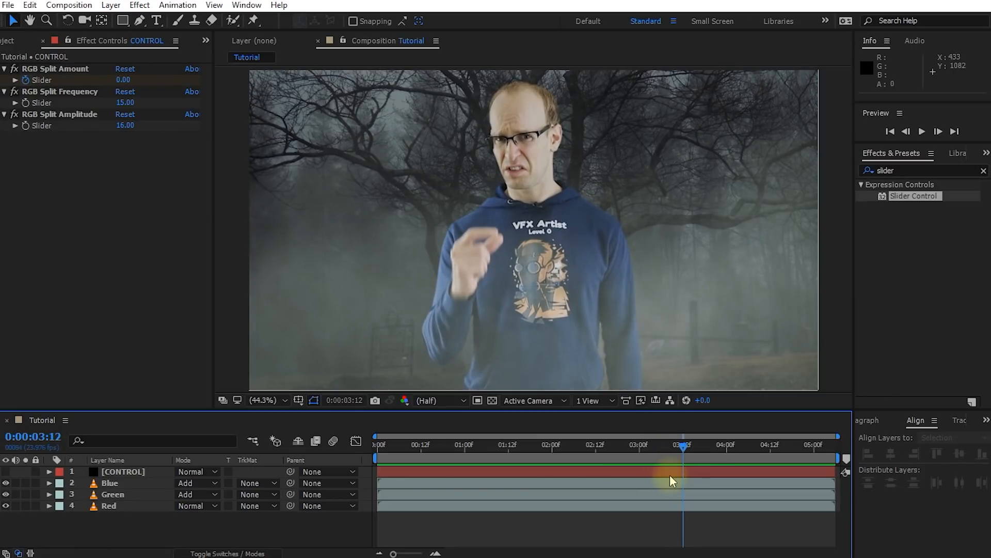
{"action": "left_click_drag", "start_coordinate": [671, 453], "coordinate": [629, 444]}
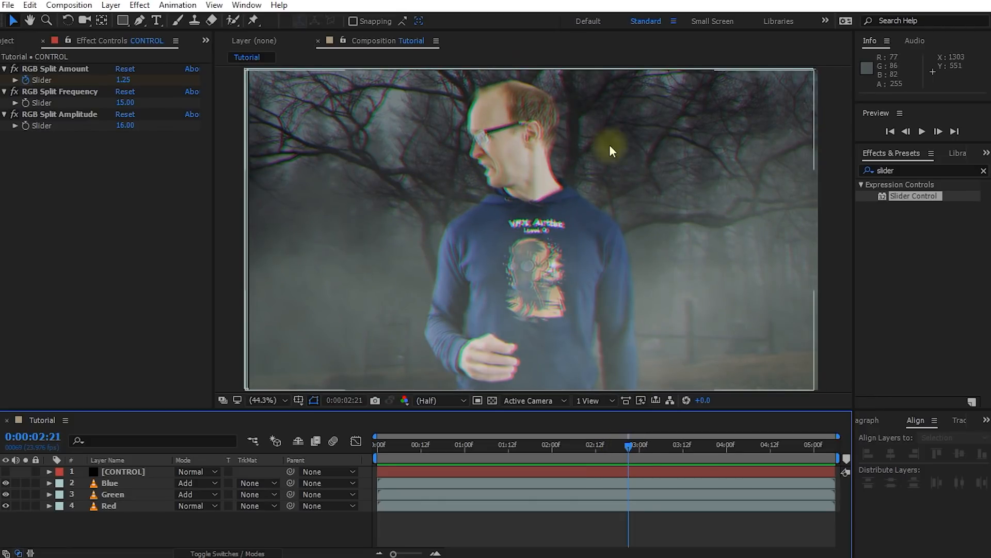
{"action": "left_click_drag", "start_coordinate": [617, 444], "coordinate": [378, 463]}
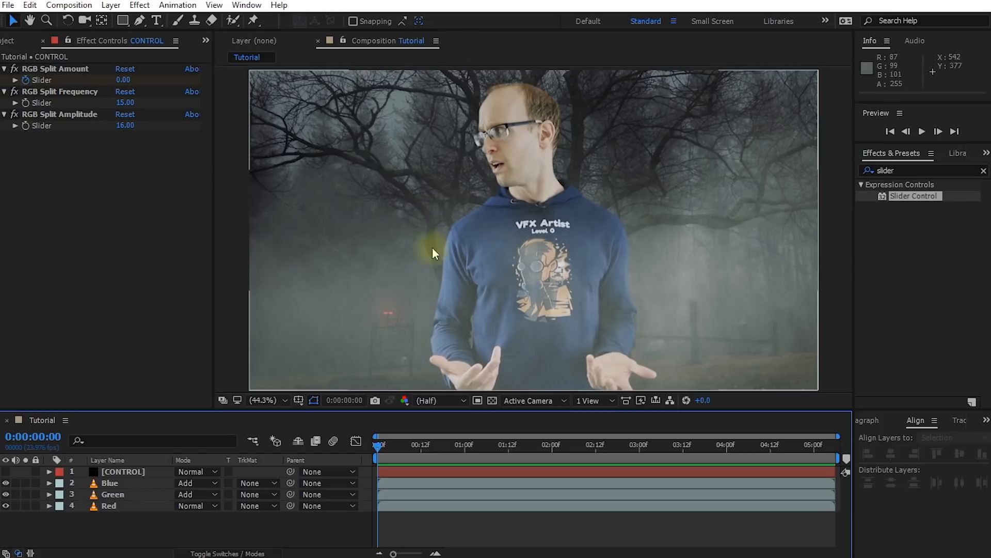
- Create a black 1920 x 1080 px solid layer named Pixels
{"action": "right_click", "coordinate": [120, 514]}
{"action": "mouse_move", "coordinate": [152, 373]}
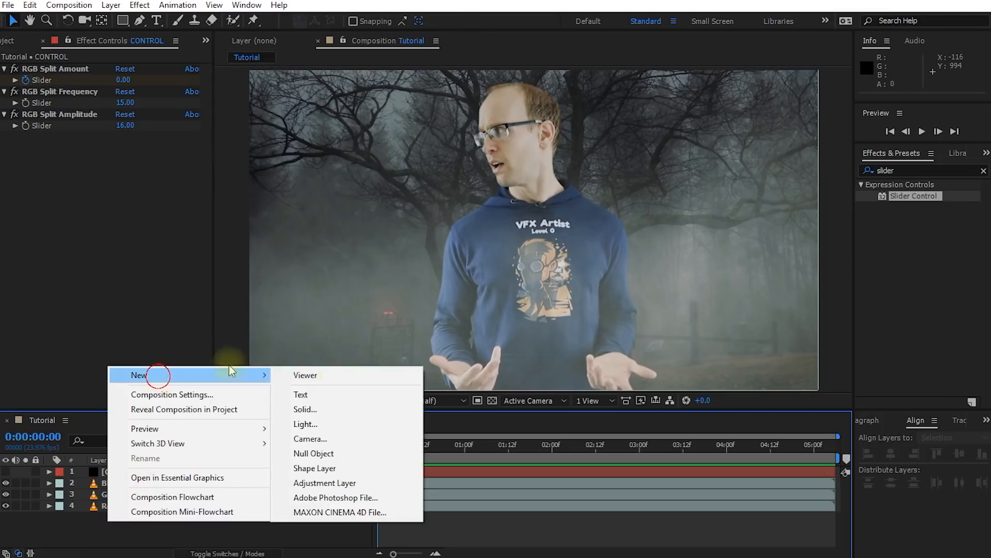
{"action": "left_click", "coordinate": [316, 407]}
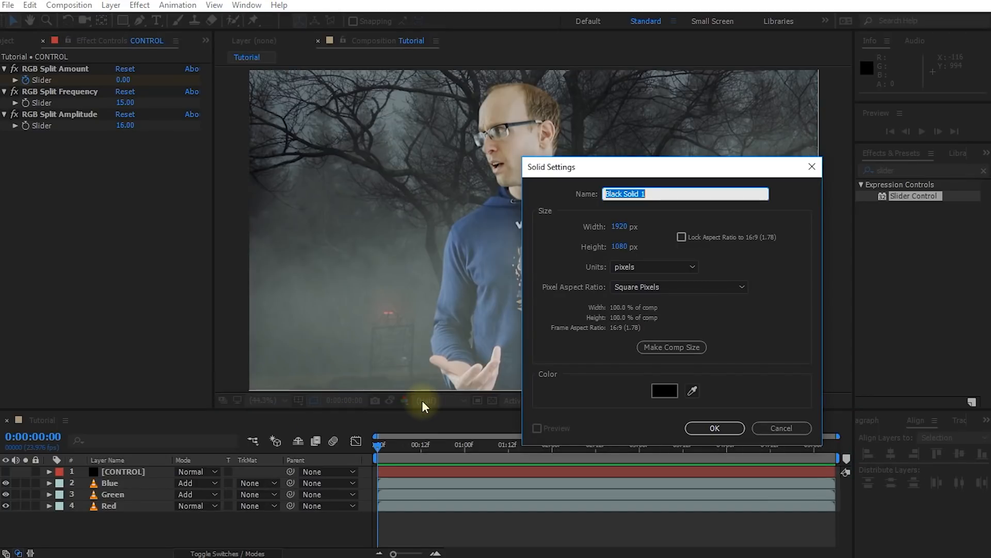
{"action": "type", "text": "Pixels"}
{"action": "key", "text": "Return"}
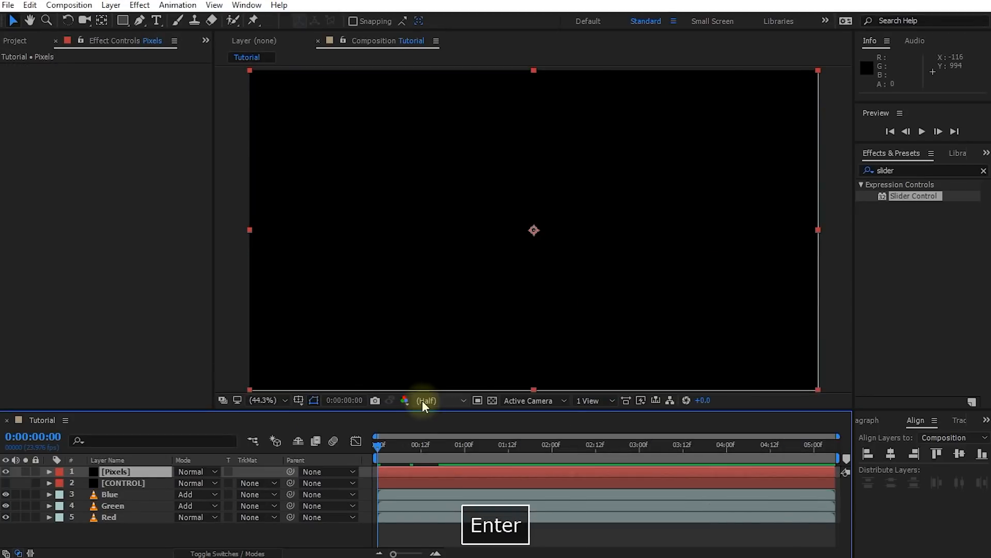
- Find the Turbulent Noise effect and apply it to the Pixels layer
{"action": "left_click", "coordinate": [885, 170]}
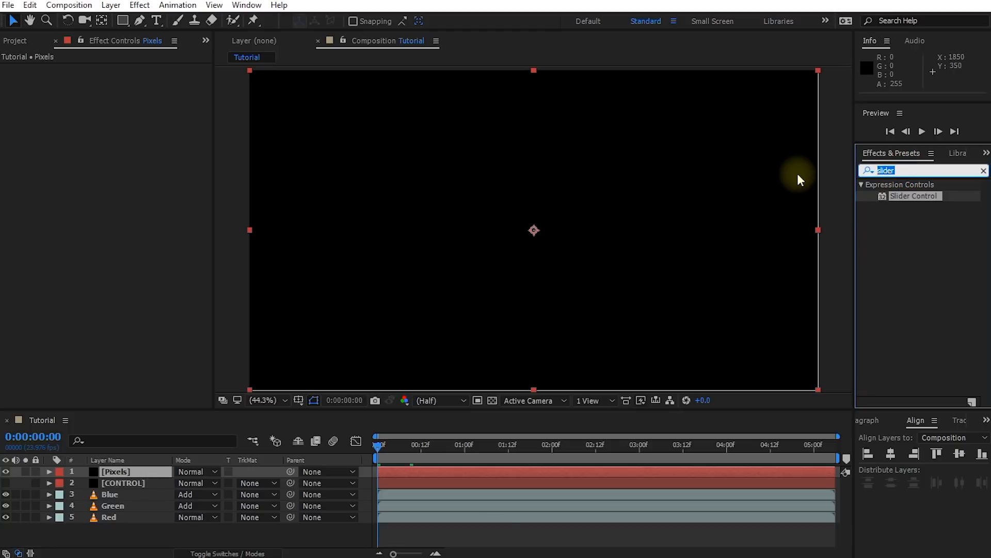
{"action": "type", "text": "turbulent"}
{"action": "double_click", "coordinate": [917, 218]}
- Apply the Stylize Mosaic effect to the Pixels layer and switch it off and on to compare
{"action": "left_click", "coordinate": [924, 170]}
{"action": "type", "text": "mosai"}
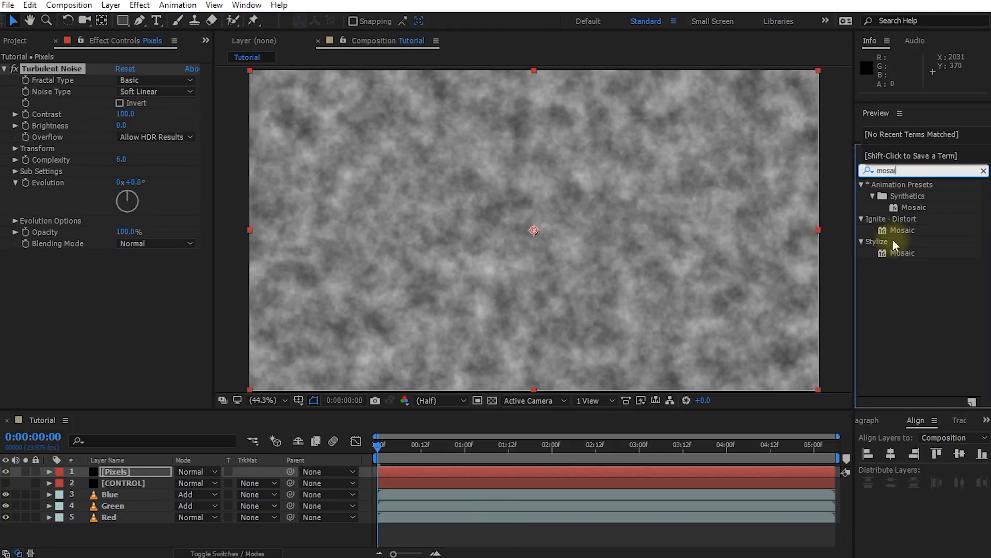
{"action": "double_click", "coordinate": [901, 253]}
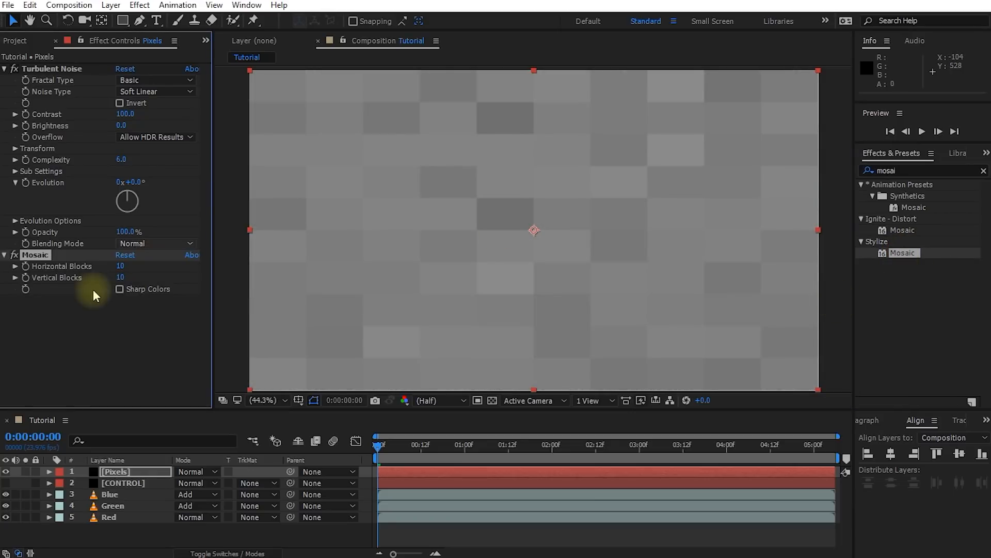
{"action": "left_click", "coordinate": [14, 255]}
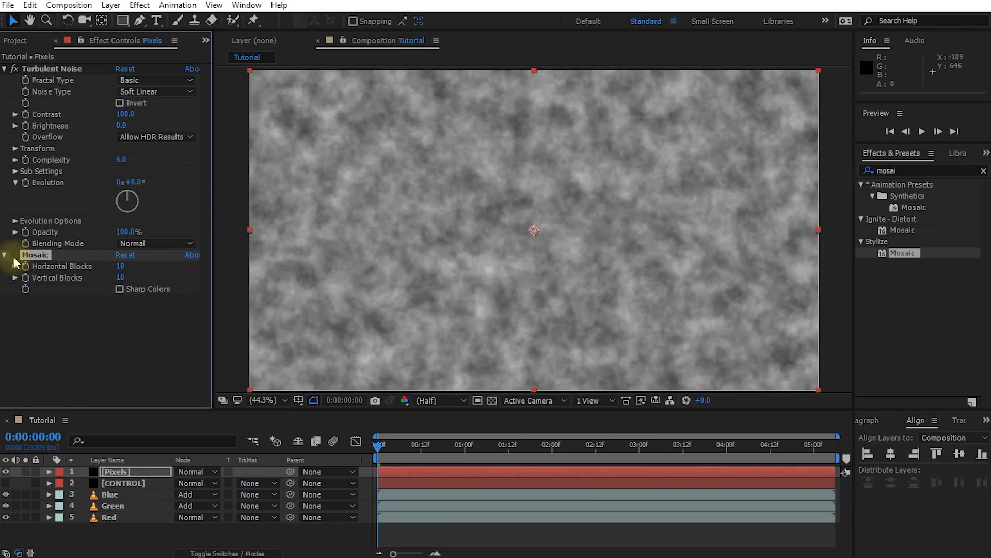
{"action": "left_click", "coordinate": [13, 254]}
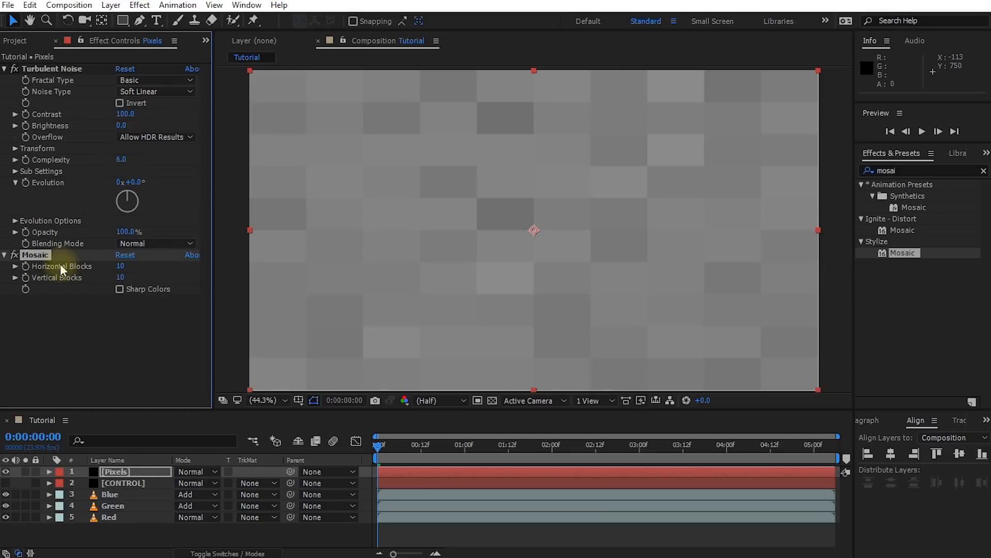
- Set the Mosaic effect's Horizontal Blocks and Vertical Blocks to 20
{"action": "left_click", "coordinate": [119, 267]}
{"action": "type", "text": "20"}
{"action": "key", "text": "Tab"}
{"action": "type", "text": "20"}
{"action": "left_click", "coordinate": [118, 330]}
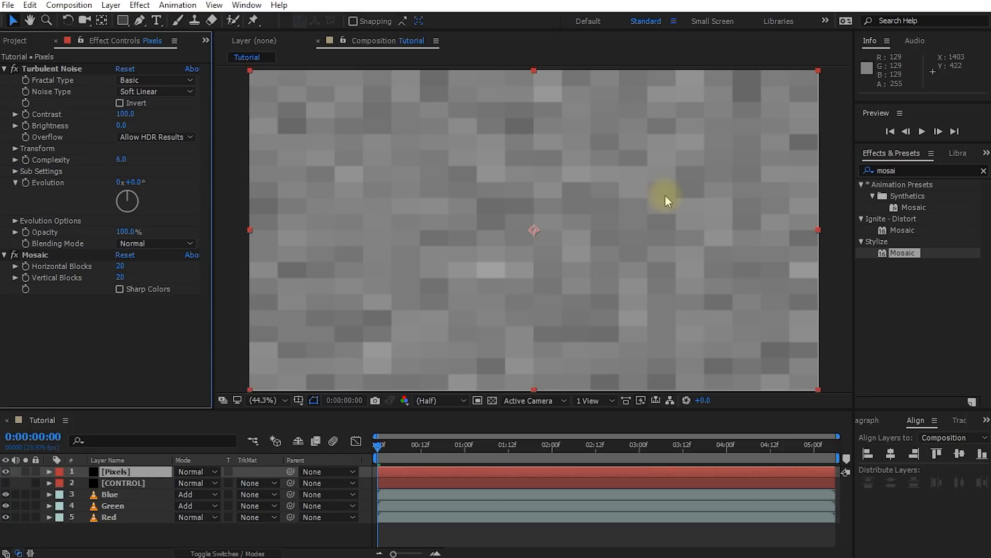
- Try 32 horizontal and 18 vertical Mosaic blocks, and set both values back to 20
{"action": "left_click", "coordinate": [120, 267]}
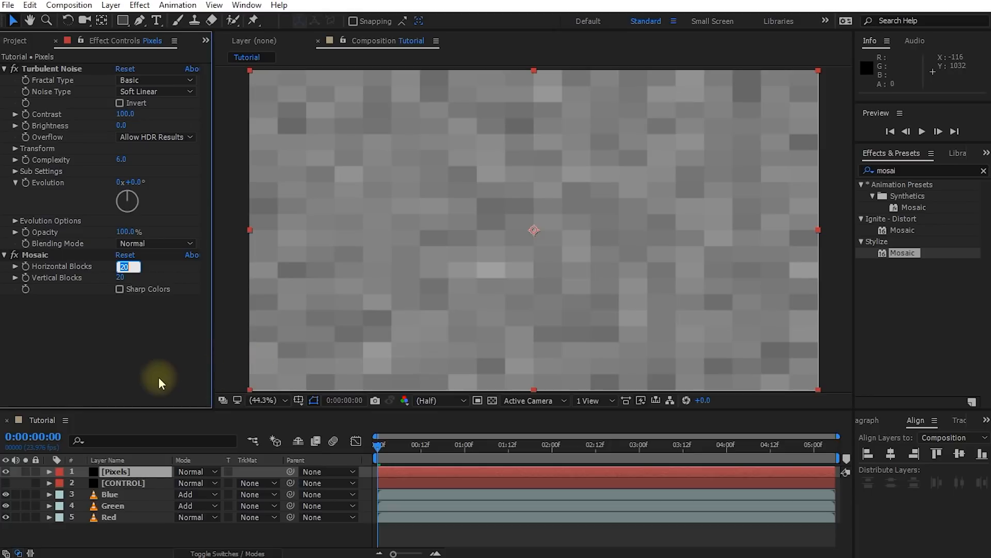
{"action": "type", "text": "32"}
{"action": "left_click", "coordinate": [120, 279]}
{"action": "type", "text": "18"}
{"action": "key", "text": "Return"}
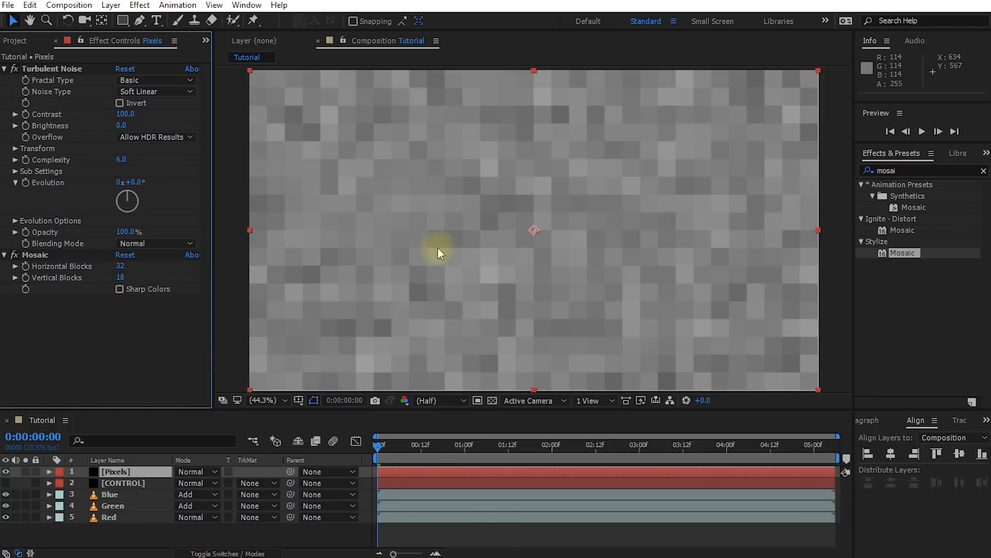
{"action": "left_click", "coordinate": [123, 266]}
{"action": "type", "text": "20"}
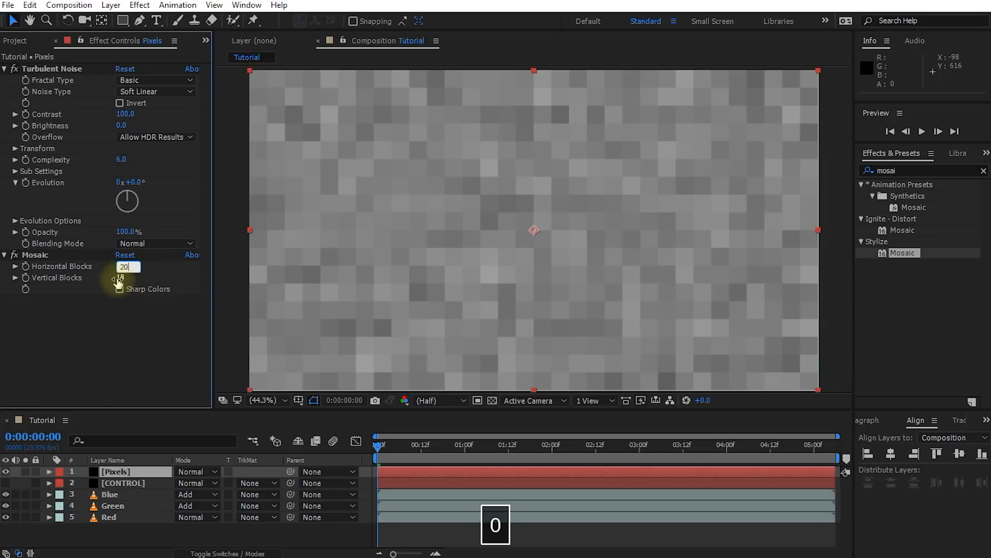
{"action": "left_click", "coordinate": [119, 279]}
{"action": "type", "text": "20"}
{"action": "left_click", "coordinate": [135, 325]}
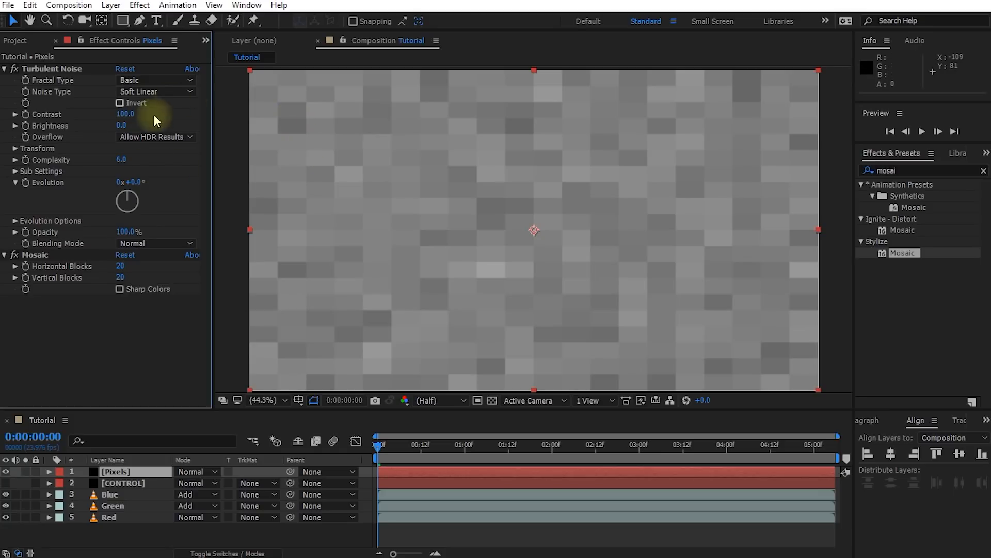
- Raise the Turbulent Noise Contrast to 847 and scrub the timeline, returning to 0:00:00:00
{"action": "left_click", "coordinate": [52, 69]}
{"action": "left_click_drag", "start_coordinate": [125, 120], "coordinate": [672, 129]}
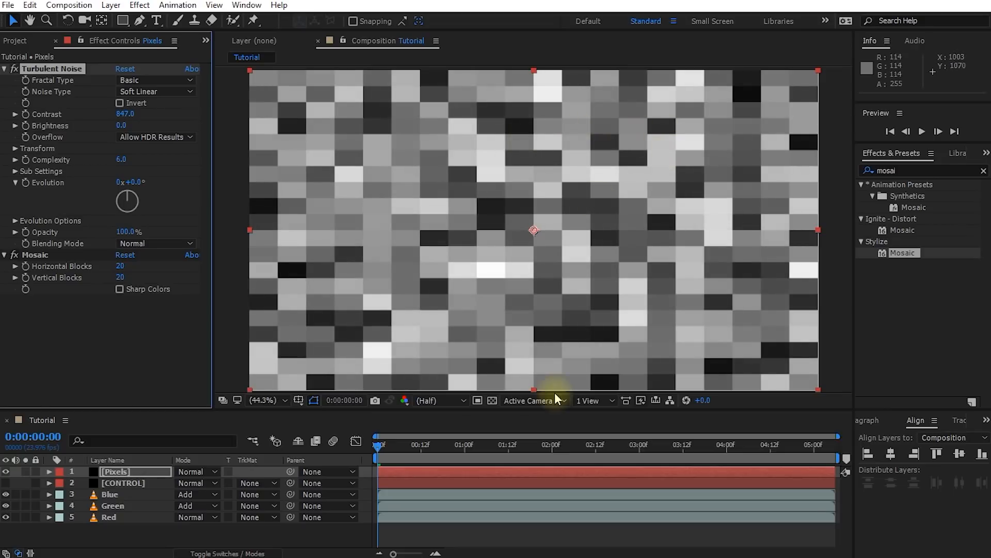
{"action": "left_click_drag", "start_coordinate": [376, 445], "coordinate": [262, 456]}
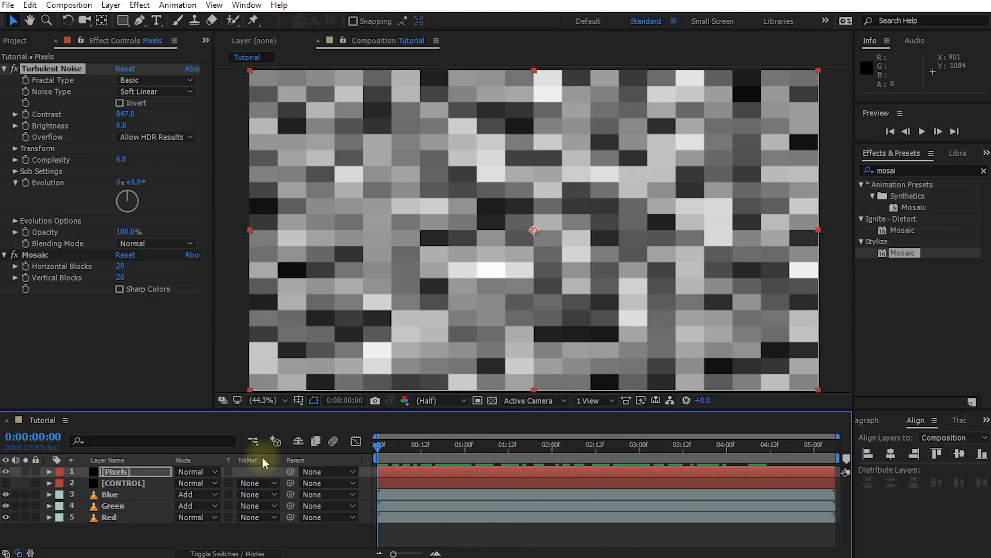
- Drive the Turbulent Noise Evolution with the expression time * 1000, scrub to check the motion, and collapse the Pixels layer
{"action": "left_click", "coordinate": [26, 181], "text": "alt"}
{"action": "type", "text": "time * 100"}
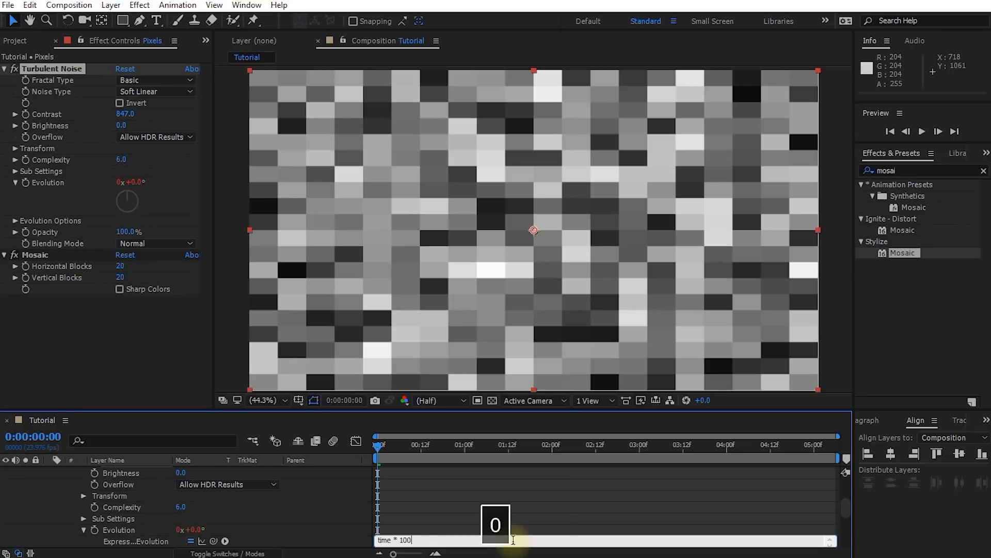
{"action": "type", "text": "0"}
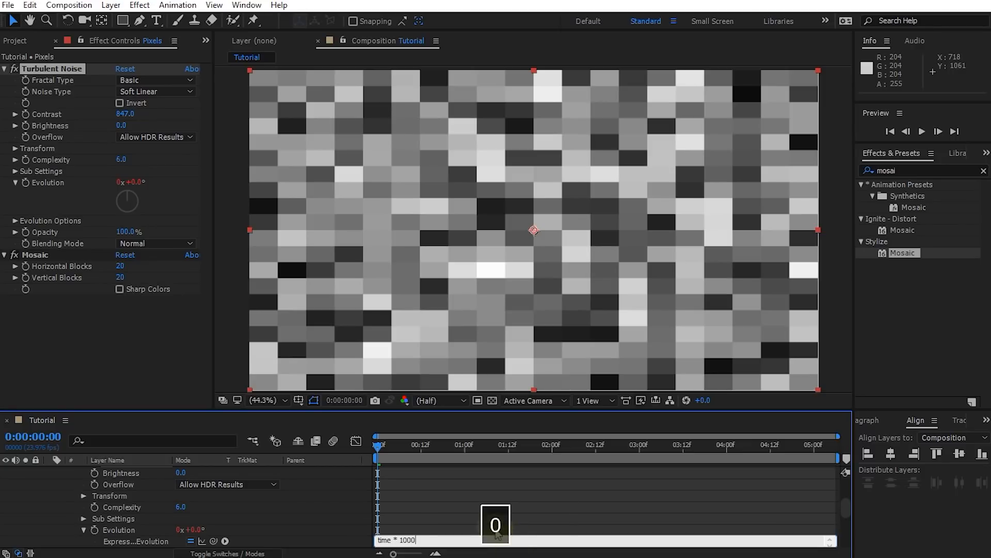
{"action": "left_click", "coordinate": [438, 504]}
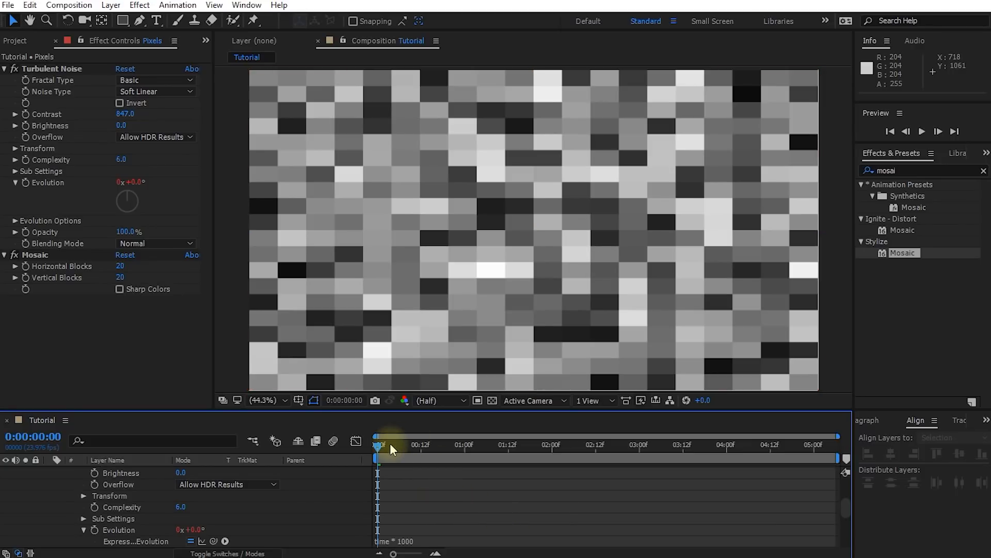
{"action": "left_click_drag", "start_coordinate": [379, 444], "coordinate": [481, 500]}
{"action": "scroll", "coordinate": [482, 500], "scroll_direction": "up", "scroll_amount": 5}
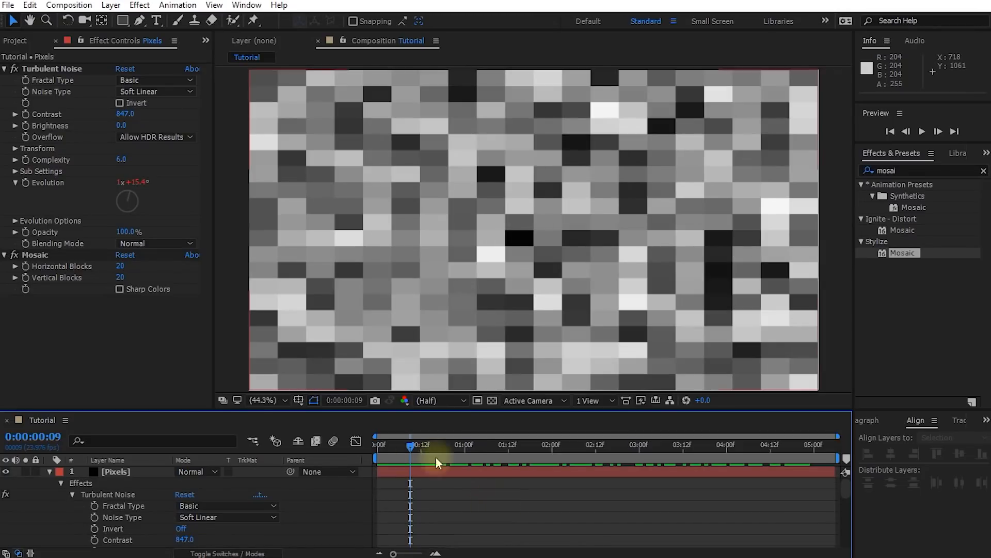
{"action": "left_click", "coordinate": [49, 472]}
- Pre-compose the Pixels layer as Pixels Comp, moving all attributes into the new composition
{"action": "left_click", "coordinate": [111, 471]}
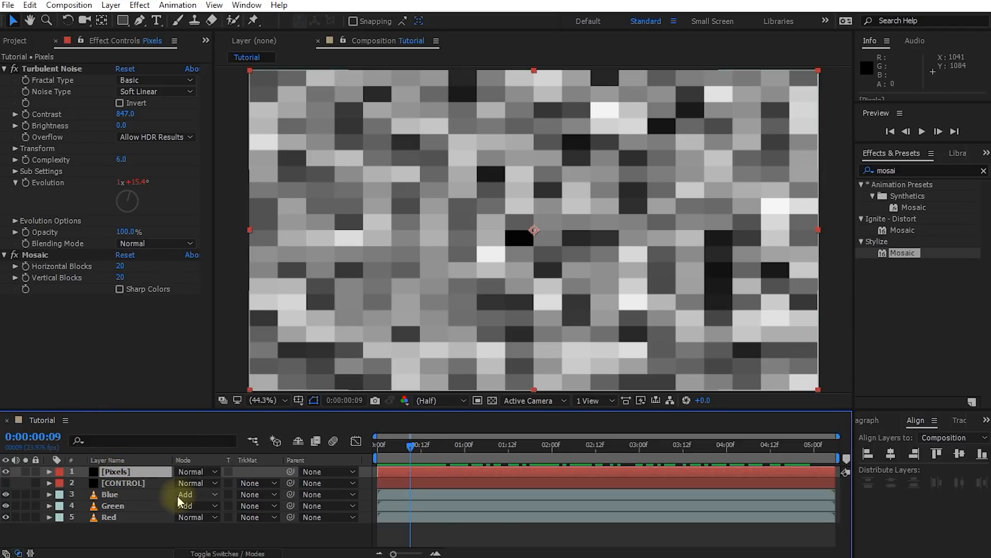
{"action": "key", "text": "ctrl+shift+c"}
{"action": "key", "text": "Right"}
{"action": "key", "text": "BackSpace"}
{"action": "key", "text": "BackSpace"}
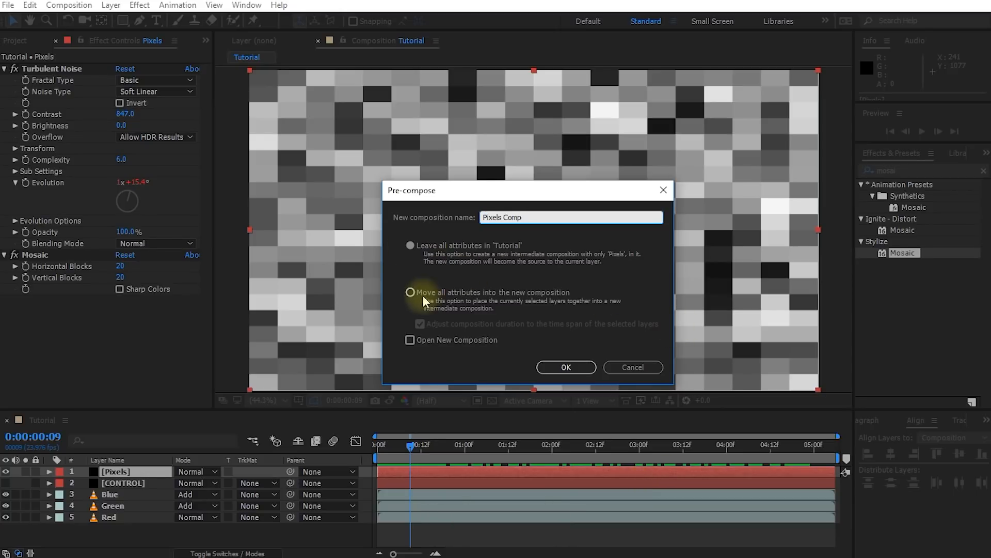
{"action": "left_click", "coordinate": [487, 293]}
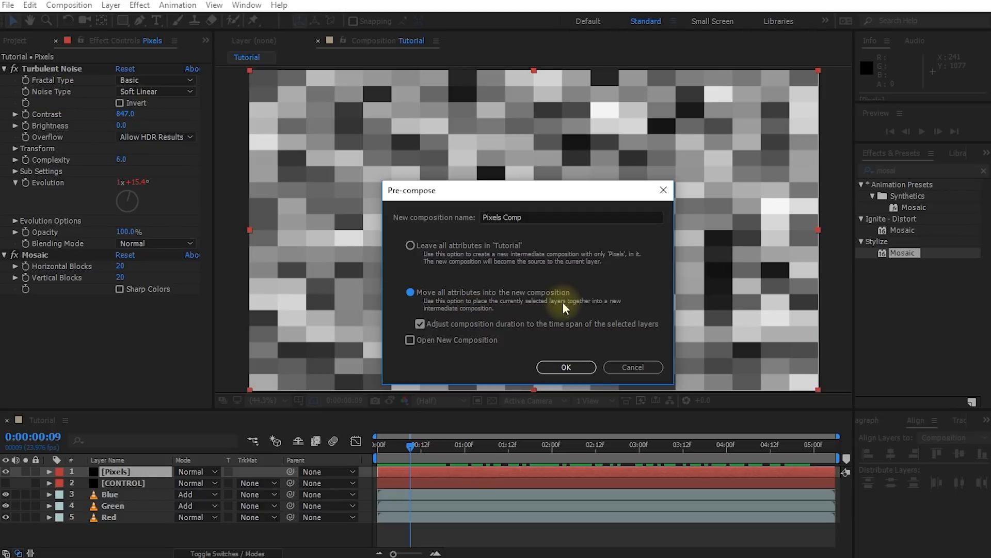
{"action": "left_click", "coordinate": [571, 365]}
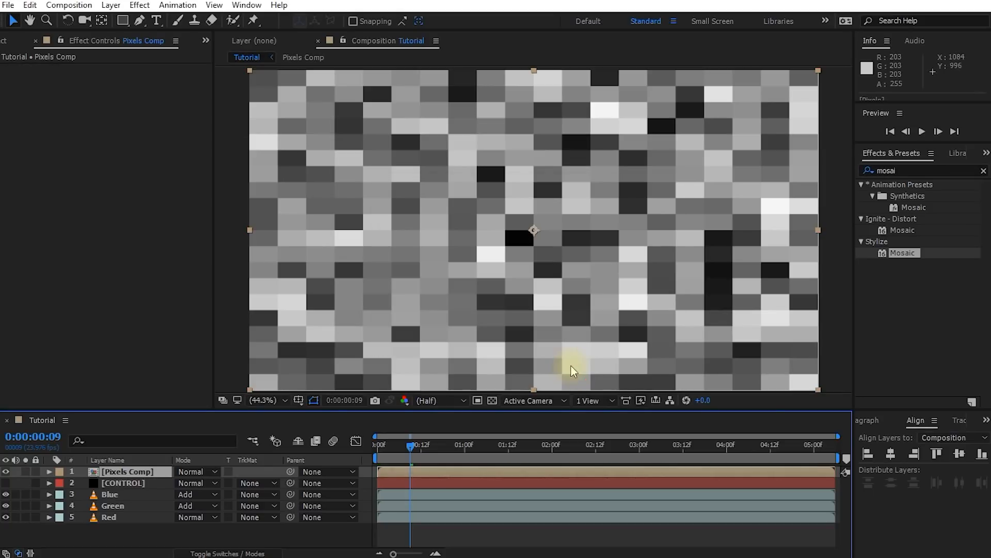
- Hide Pixels Comp, move it below the Red layer, and go through the Red, Green and Blue layers
{"action": "left_click", "coordinate": [7, 471]}
{"action": "left_click_drag", "start_coordinate": [138, 470], "coordinate": [135, 531]}
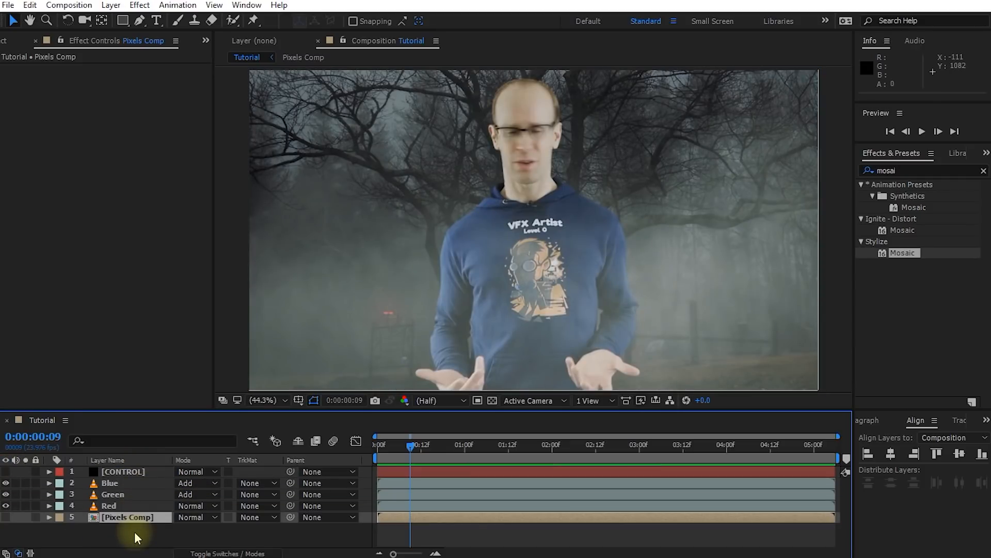
{"action": "left_click", "coordinate": [112, 507]}
{"action": "left_click", "coordinate": [116, 492]}
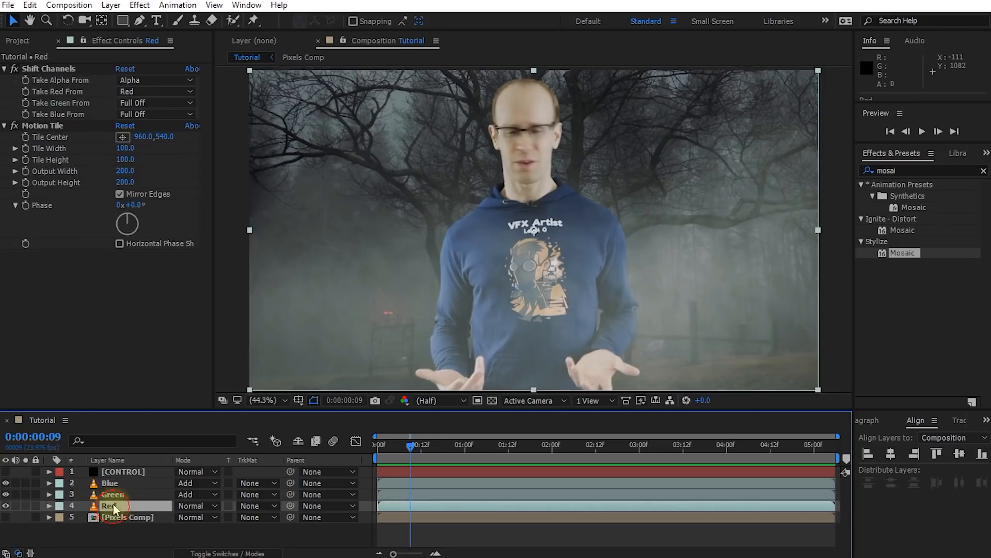
{"action": "left_click", "coordinate": [116, 486]}
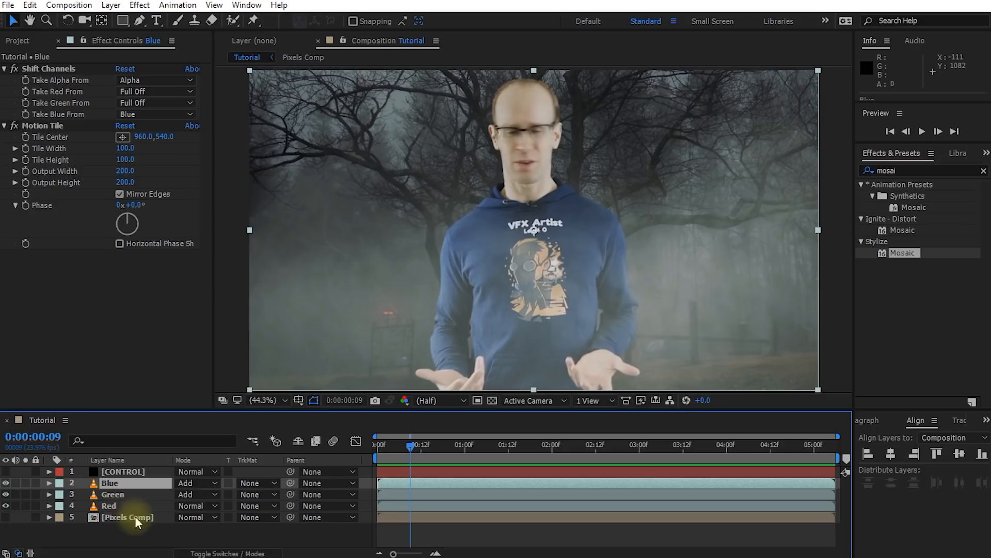
- Add an adjustment layer named Compression Glitches above the Blue layer and widen the layer name column to show its full name
{"action": "right_click", "coordinate": [92, 530]}
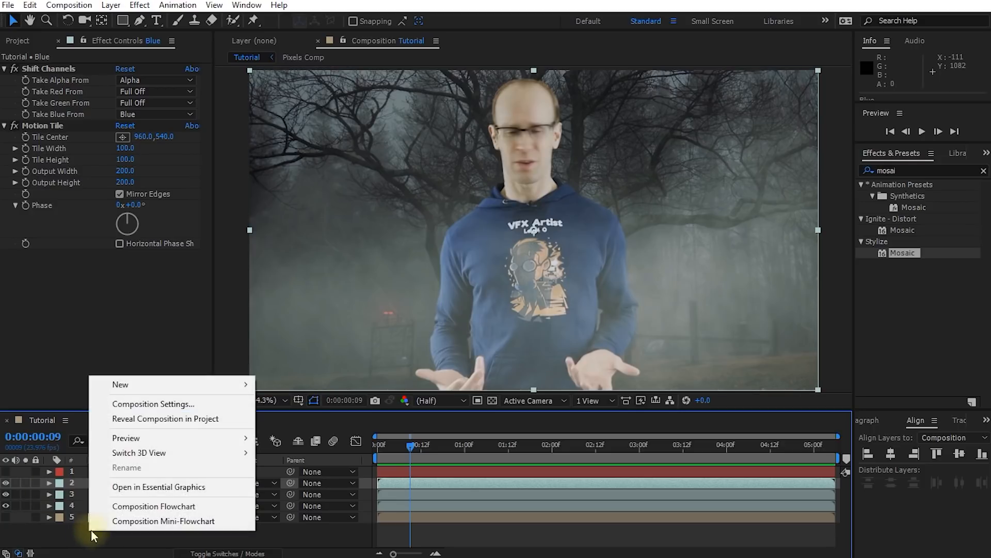
{"action": "mouse_move", "coordinate": [144, 384]}
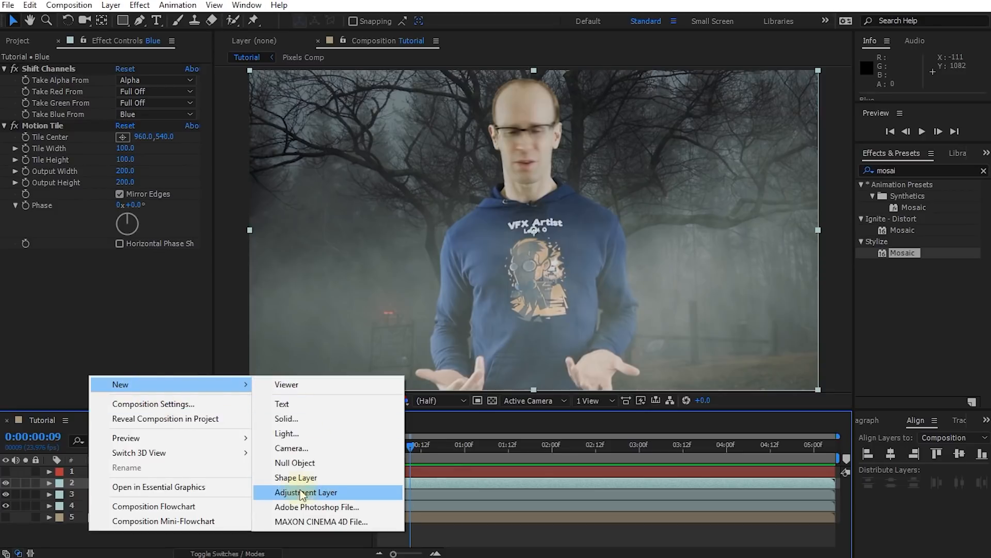
{"action": "left_click", "coordinate": [364, 494]}
{"action": "key", "text": "Return"}
{"action": "type", "text": "Compression"}
{"action": "type", "text": " Glitches"}
{"action": "key", "text": "Return"}
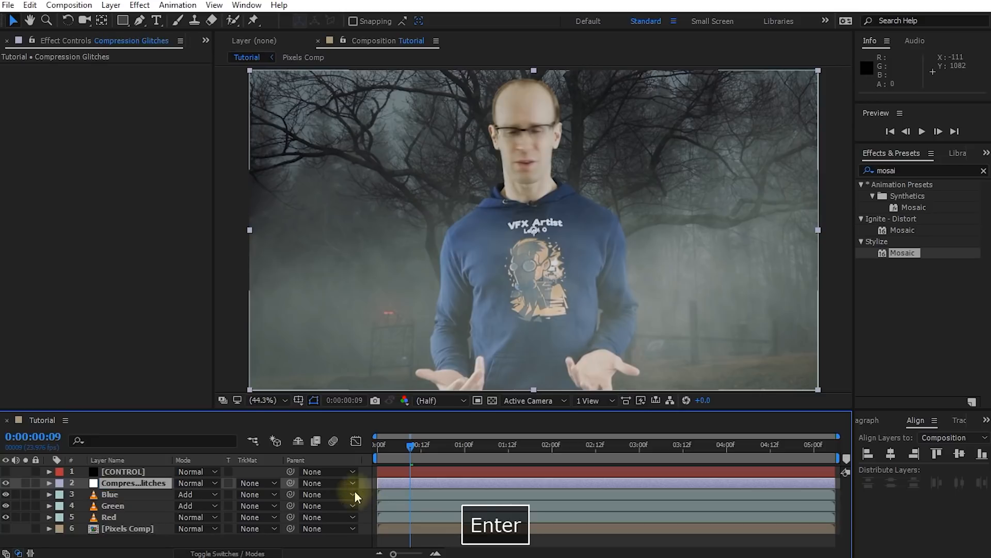
{"action": "left_click_drag", "start_coordinate": [172, 459], "coordinate": [200, 465]}
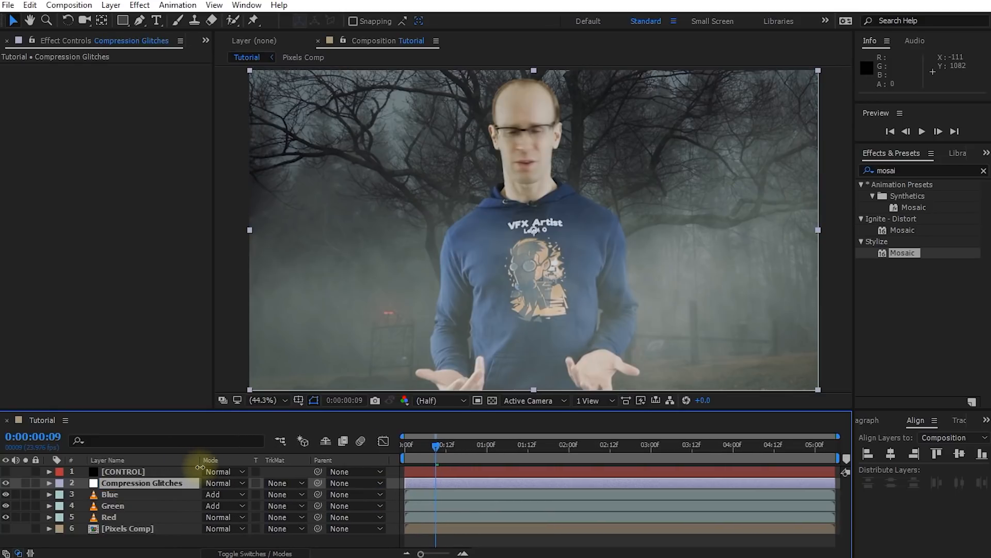
- Apply the Displacement Map effect to Compression Glitches and use Pixels Comp as its displacement map layer
{"action": "left_click", "coordinate": [924, 170]}
{"action": "type", "text": "displacem"}
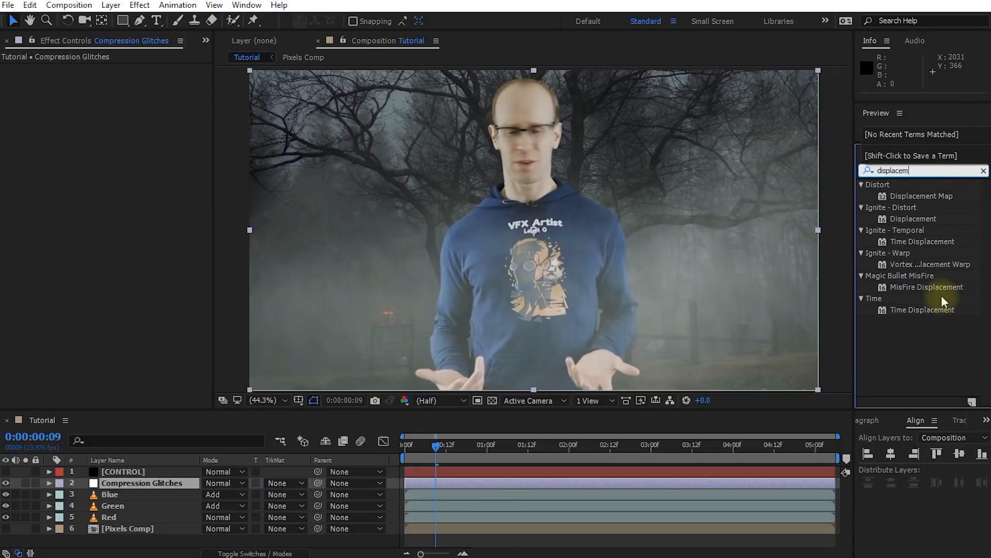
{"action": "double_click", "coordinate": [923, 197]}
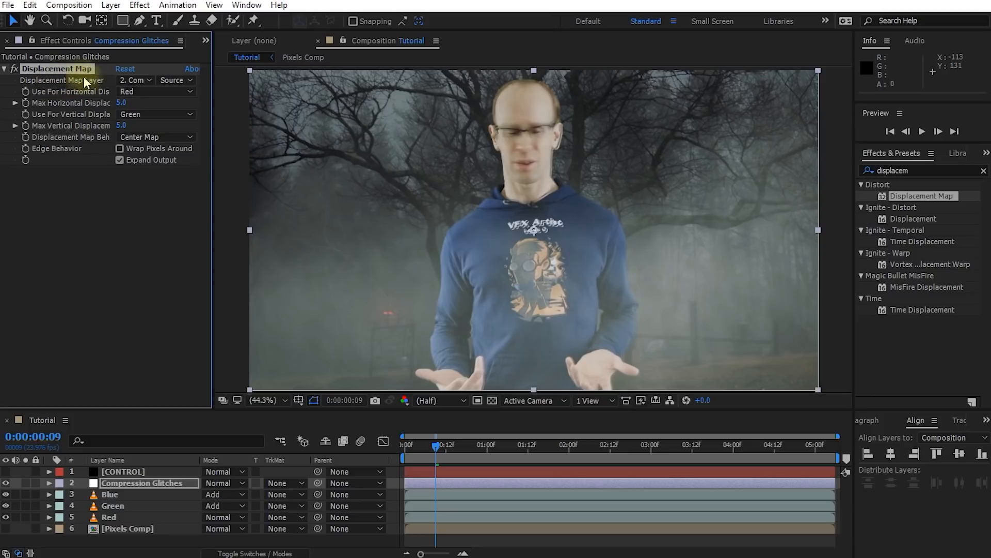
{"action": "left_click", "coordinate": [142, 81]}
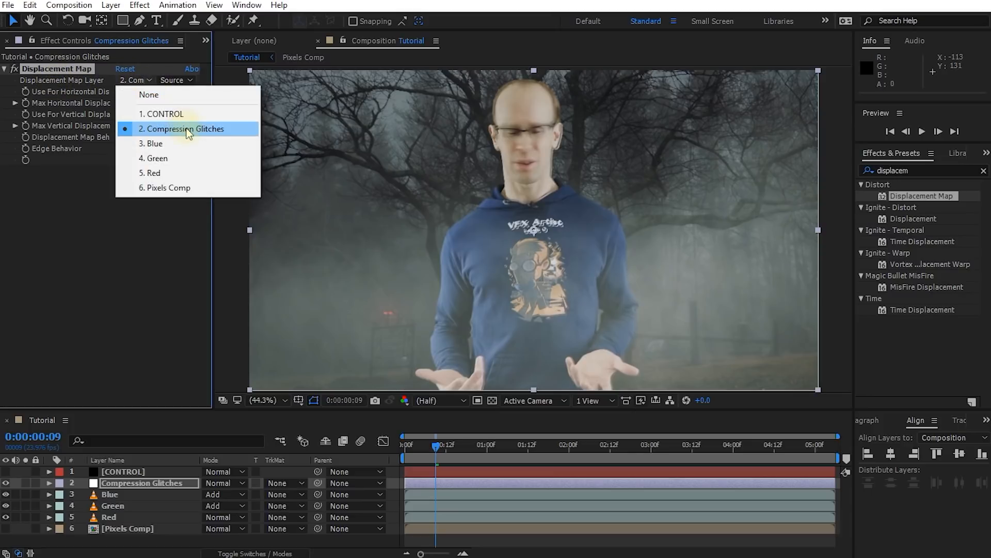
{"action": "left_click", "coordinate": [176, 189]}
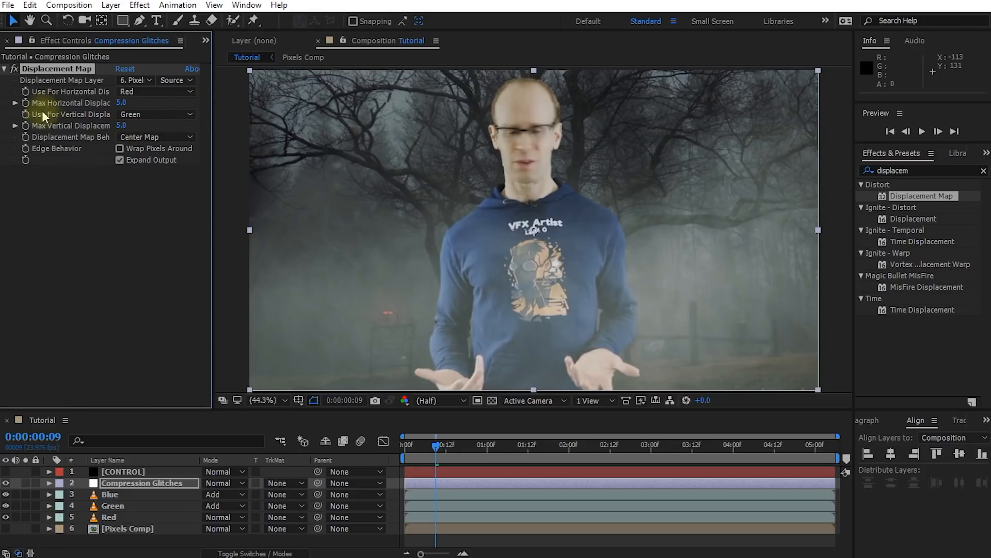
- Raise the Displacement Map's Max Horizontal Displacement to 104 and Max Vertical Displacement to 113
{"action": "left_click_drag", "start_coordinate": [122, 102], "coordinate": [194, 102]}
{"action": "left_click_drag", "start_coordinate": [126, 126], "coordinate": [199, 126]}
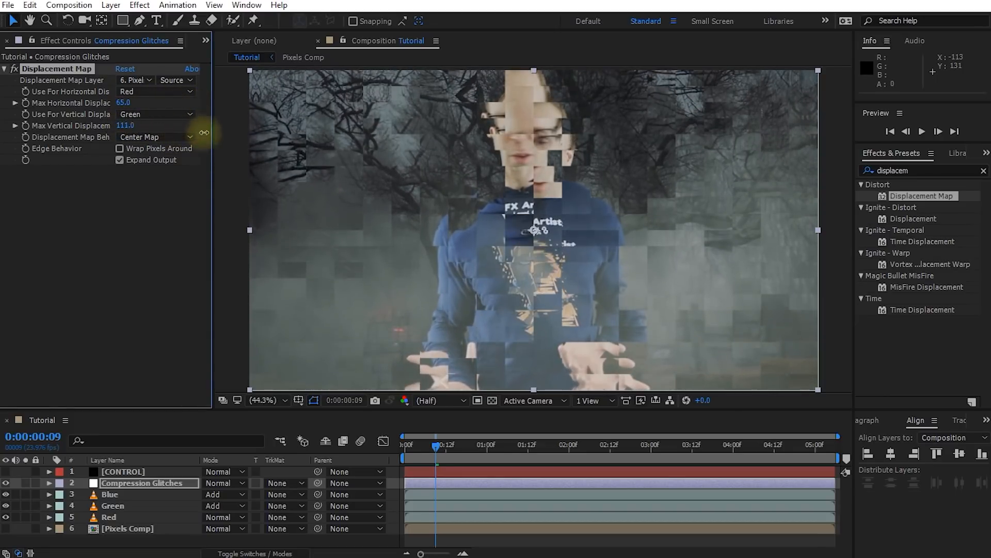
{"action": "left_click_drag", "start_coordinate": [126, 102], "coordinate": [161, 105]}
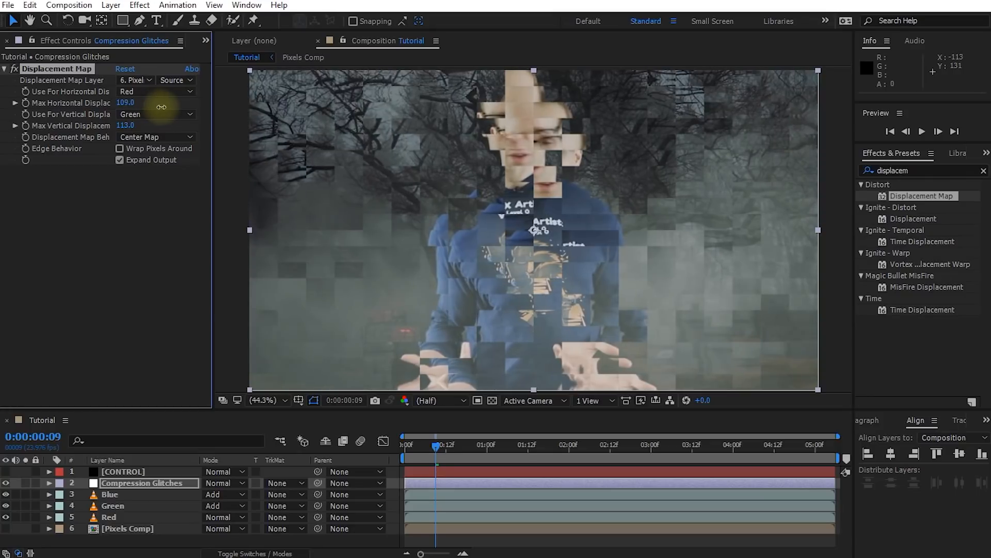
{"action": "left_click_drag", "start_coordinate": [136, 102], "coordinate": [127, 103]}
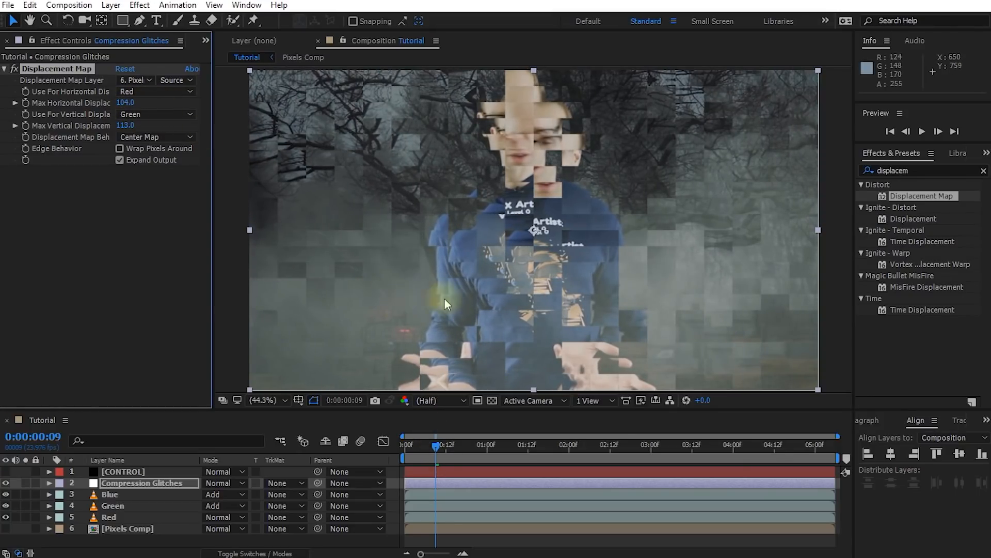
- Scrub and play back the displaced footage to check the block motion, moving the playhead to 0:00:01:07
{"action": "left_click_drag", "start_coordinate": [437, 444], "coordinate": [414, 459]}
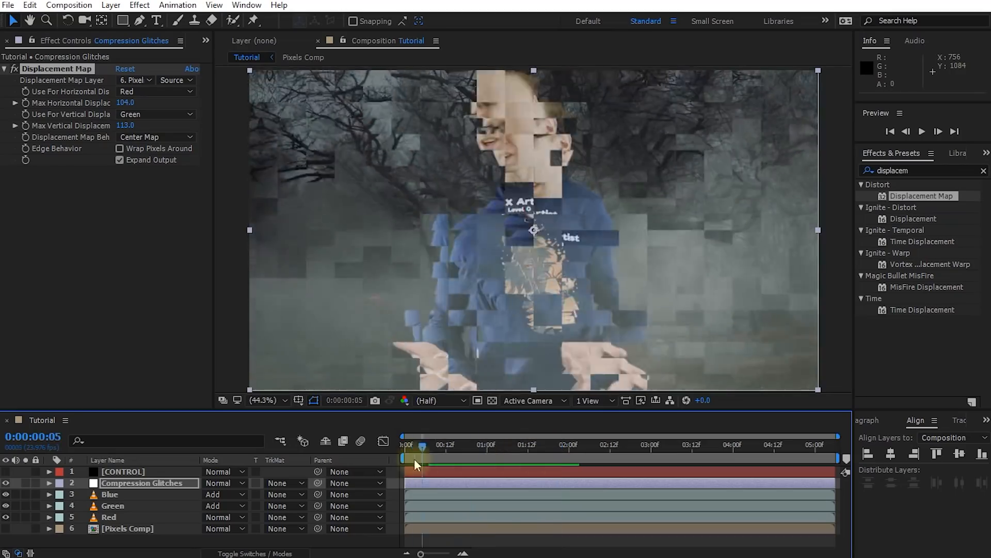
{"action": "key", "text": "space"}
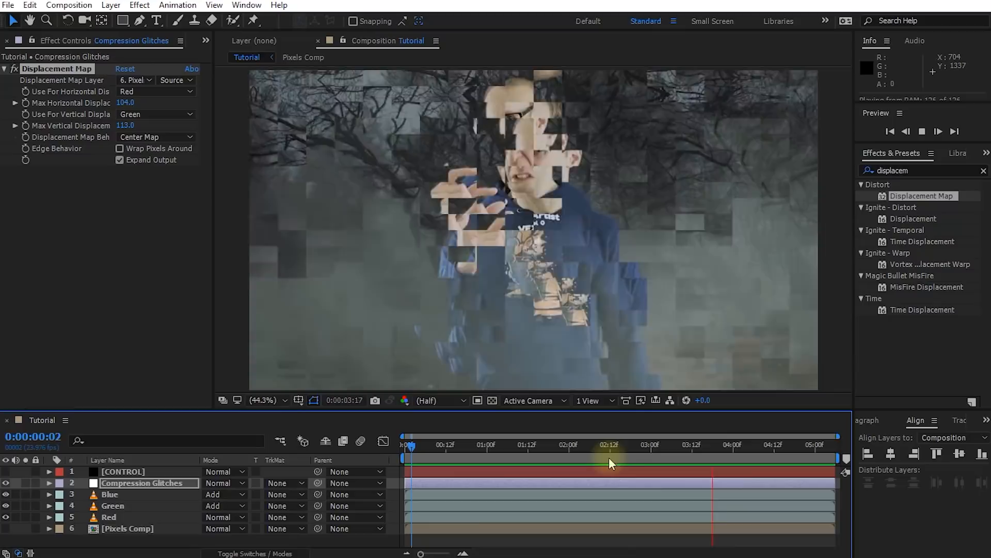
{"action": "key", "text": "space"}
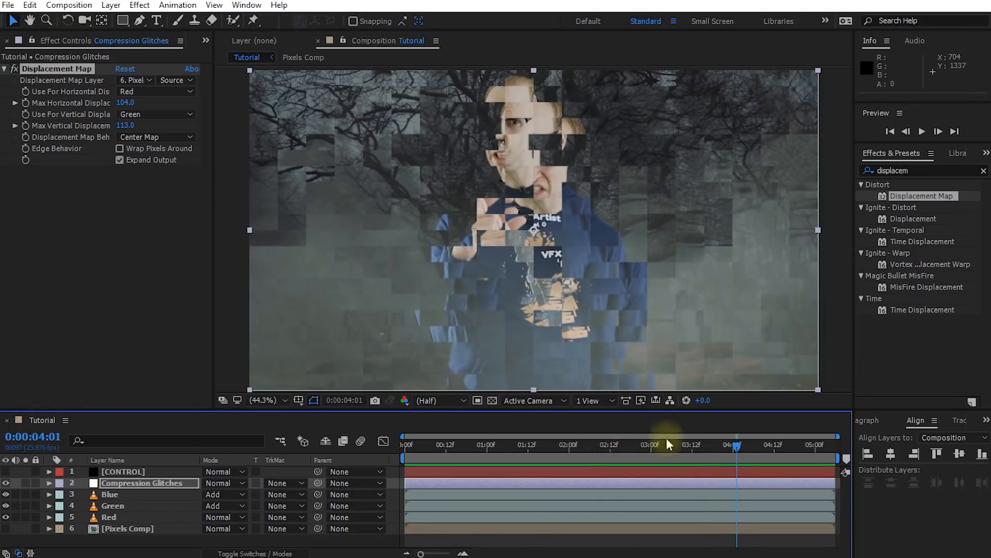
{"action": "left_click_drag", "start_coordinate": [735, 449], "coordinate": [507, 450]}
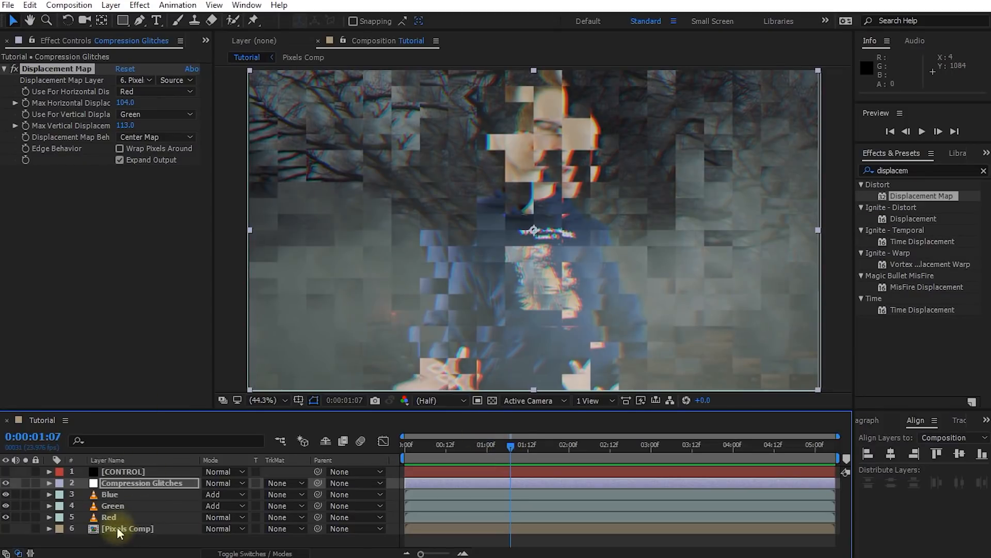
- Open Pixels Comp and raise the Turbulent Noise Contrast on its Pixels layer to 1045
{"action": "double_click", "coordinate": [131, 528]}
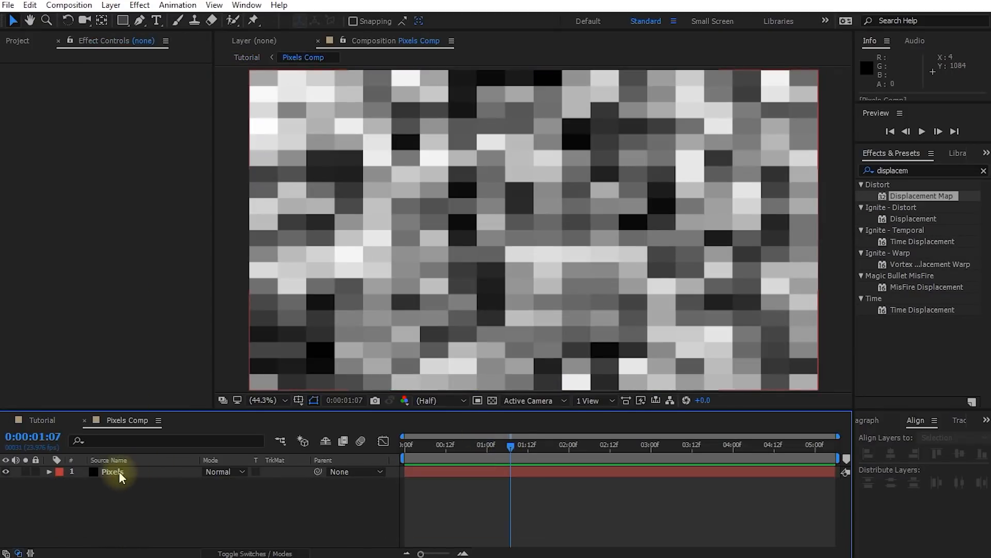
{"action": "left_click", "coordinate": [119, 471]}
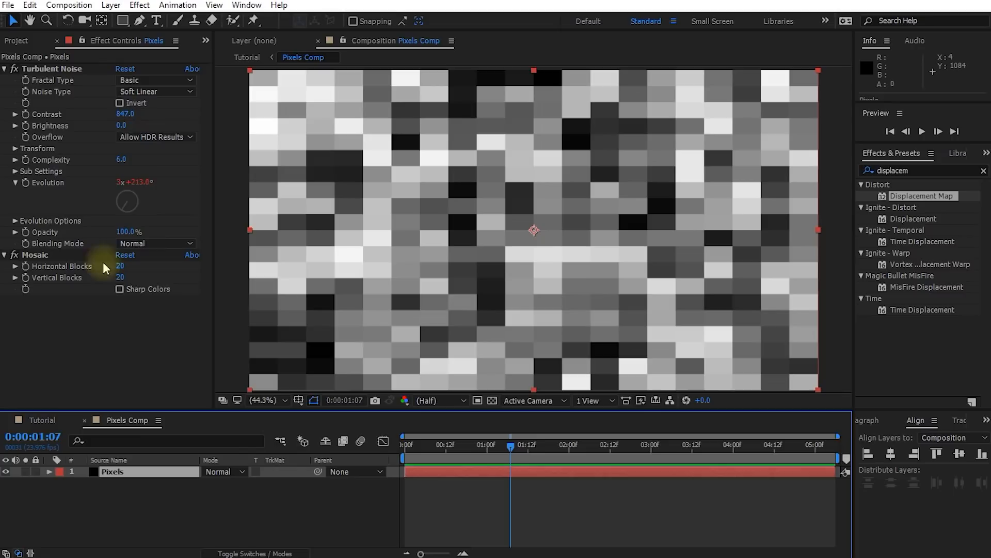
{"action": "left_click_drag", "start_coordinate": [129, 113], "coordinate": [287, 110]}
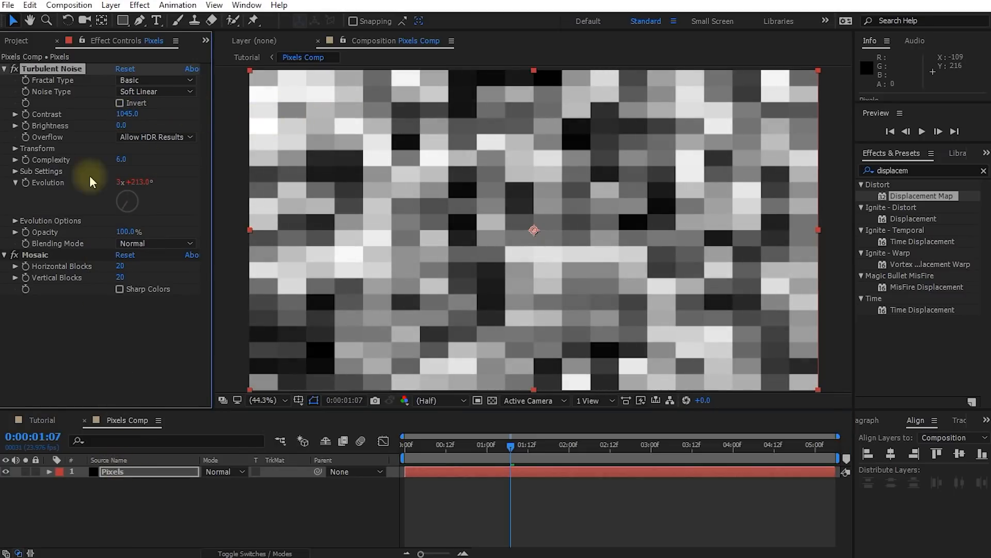
- Reveal the Pixels layer's Evolution expression and change it to time * 5000
{"action": "left_click", "coordinate": [119, 473]}
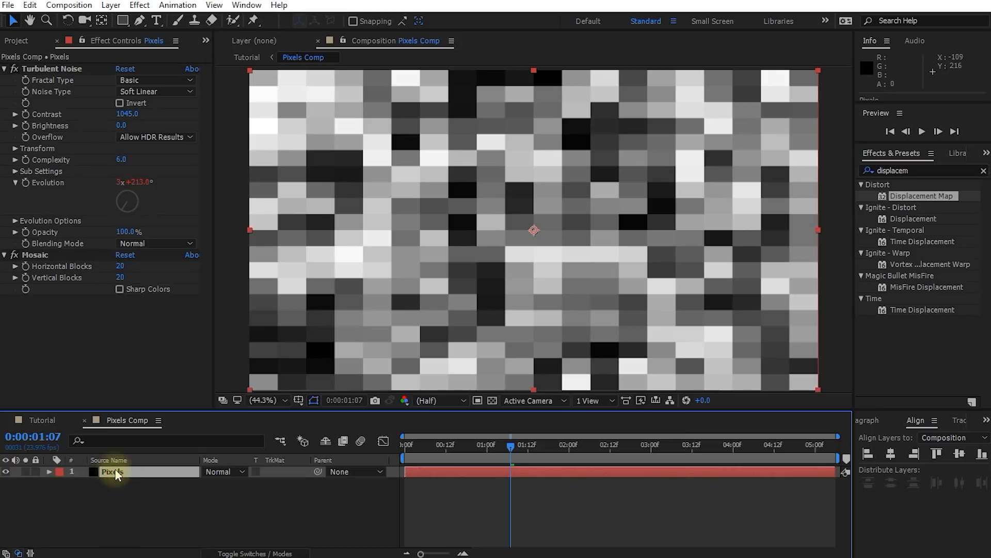
{"action": "key", "text": "u"}
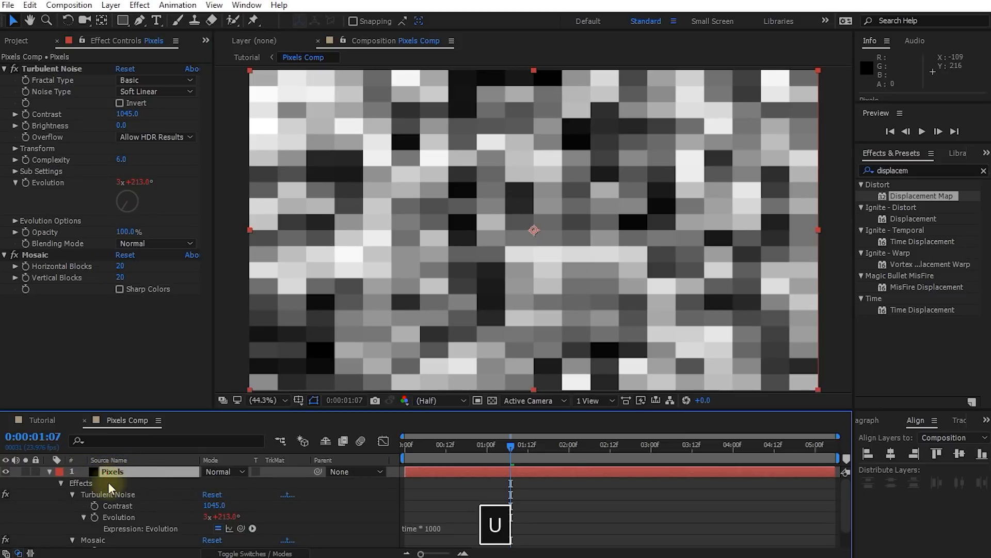
{"action": "left_click", "coordinate": [436, 528]}
{"action": "key", "text": "BackSpace"}
{"action": "type", "text": "5"}
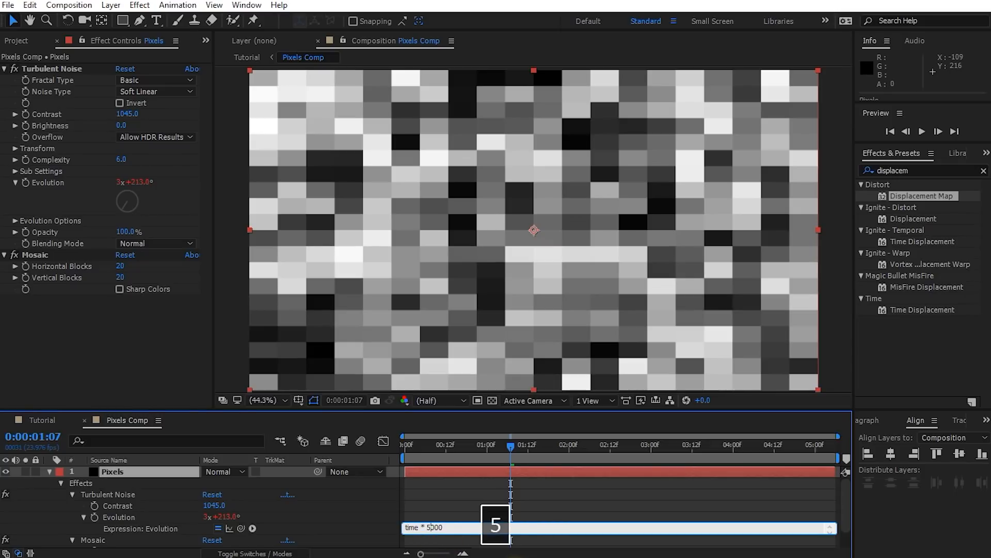
{"action": "left_click", "coordinate": [476, 519]}
- Set the Turbulent Noise Brightness to -31 and Contrast to 1428, scrubbing the timeline to check the noise
{"action": "mouse_move", "coordinate": [510, 445]}
{"action": "left_mouse_down"}
{"action": "mouse_move", "coordinate": [442, 448]}
{"action": "mouse_move", "coordinate": [568, 447]}
{"action": "mouse_move", "coordinate": [528, 447]}
{"action": "left_mouse_up"}
{"action": "left_click", "coordinate": [118, 127]}
{"action": "left_click_drag", "start_coordinate": [118, 127], "coordinate": [100, 127]}
{"action": "left_click_drag", "start_coordinate": [532, 447], "coordinate": [509, 445]}
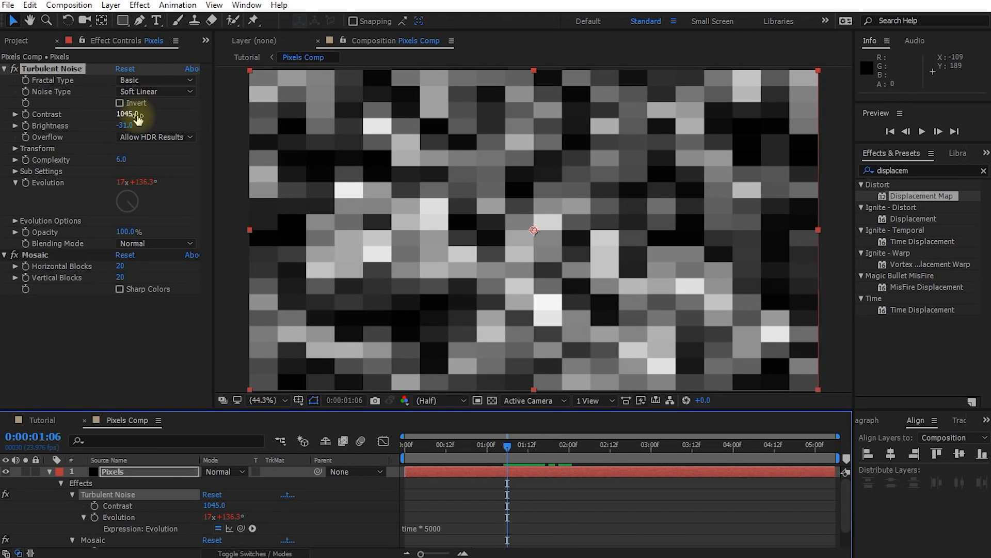
{"action": "left_click_drag", "start_coordinate": [137, 116], "coordinate": [203, 121]}
{"action": "left_click_drag", "start_coordinate": [507, 451], "coordinate": [562, 445]}
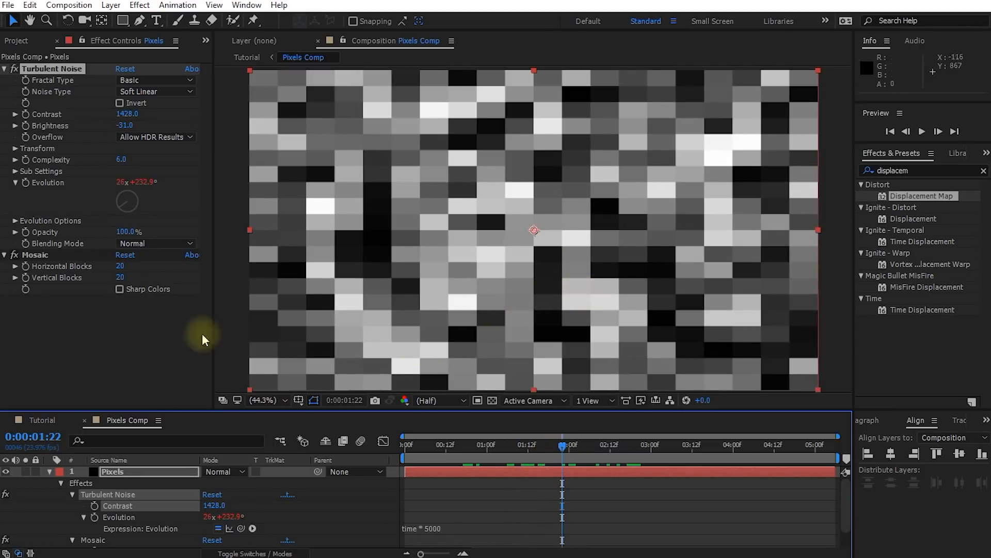
- Return to the Tutorial composition, play back the faster block glitches, and move the playhead to 0:00:01:12
{"action": "left_click", "coordinate": [46, 419]}
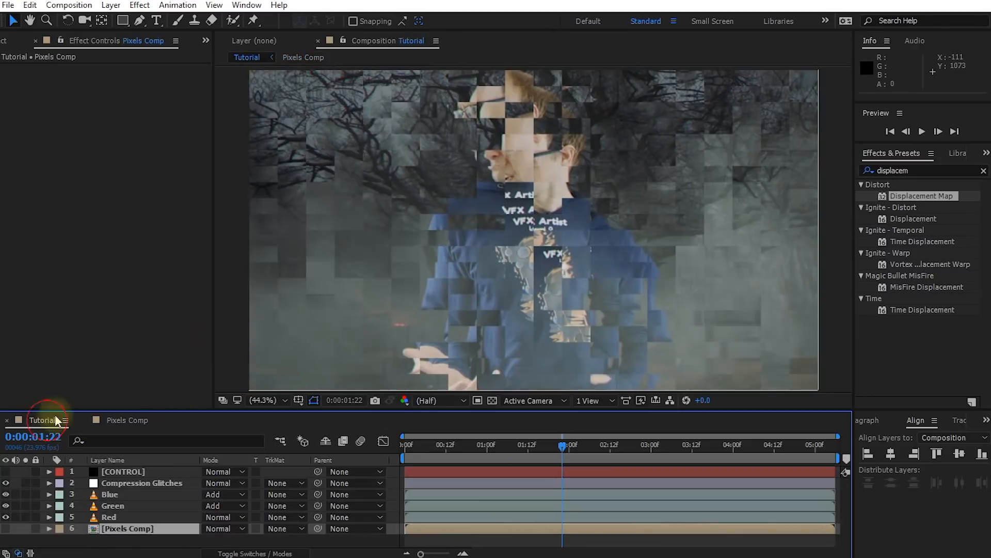
{"action": "left_click_drag", "start_coordinate": [556, 454], "coordinate": [455, 450]}
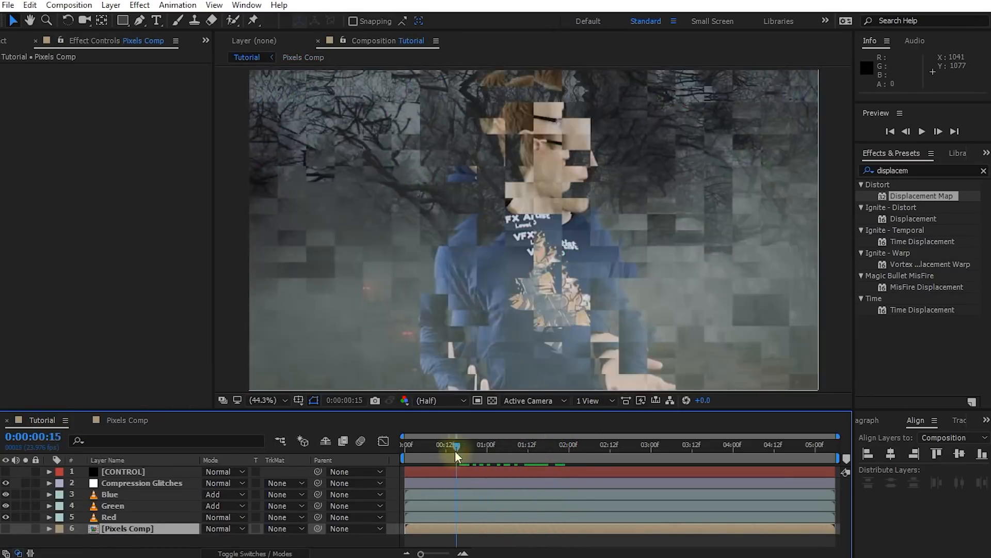
{"action": "key", "text": "space"}
{"action": "key", "text": "space"}
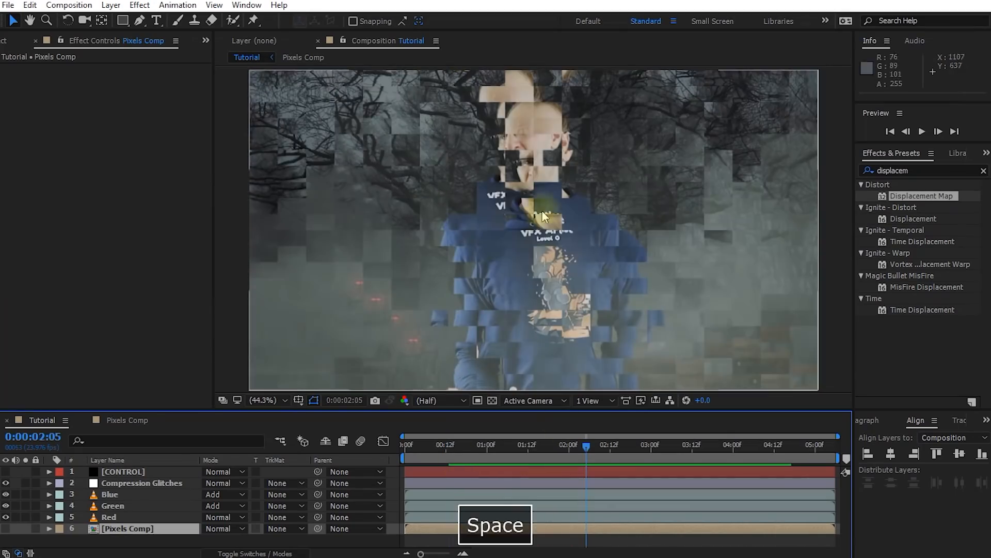
{"action": "left_click_drag", "start_coordinate": [573, 447], "coordinate": [525, 463]}
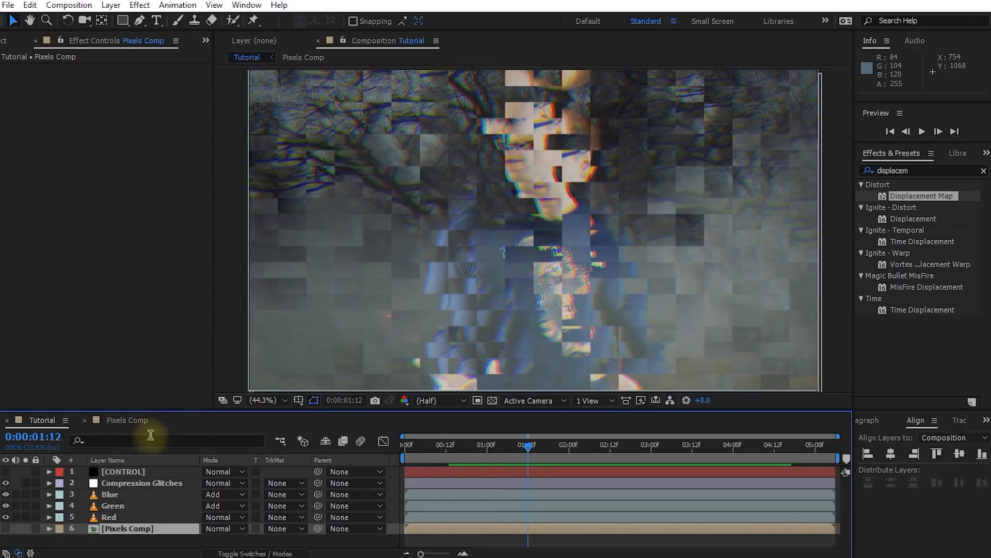
- Try lowering the Compression Glitches layer's Opacity to 46%, then restore it to 100%
{"action": "left_click", "coordinate": [157, 482]}
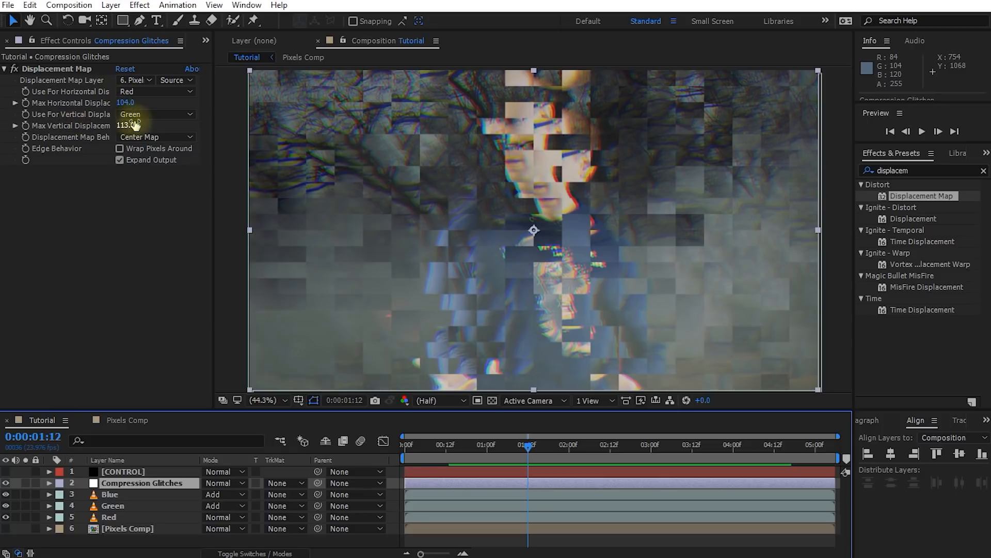
{"action": "left_click", "coordinate": [78, 70]}
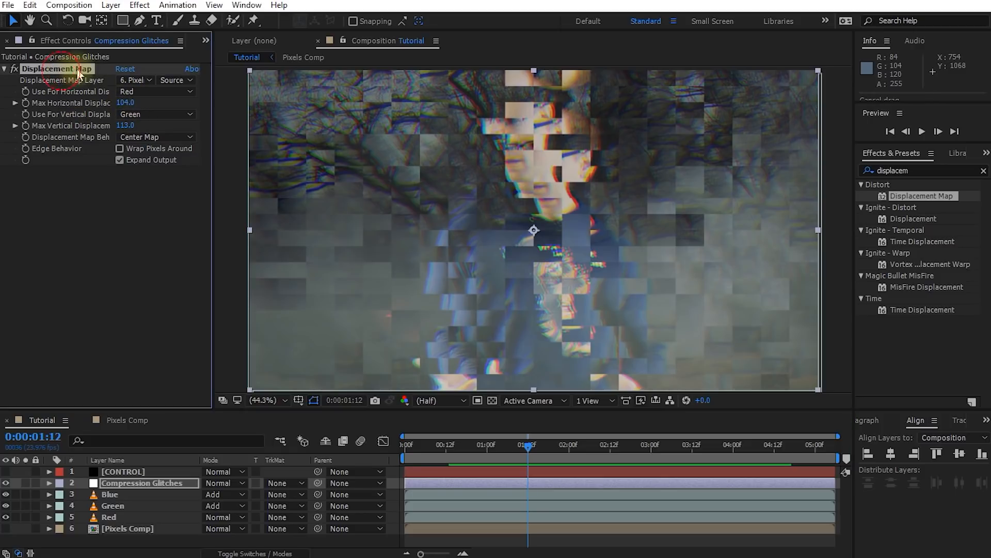
{"action": "left_click", "coordinate": [138, 484]}
{"action": "key", "text": "t"}
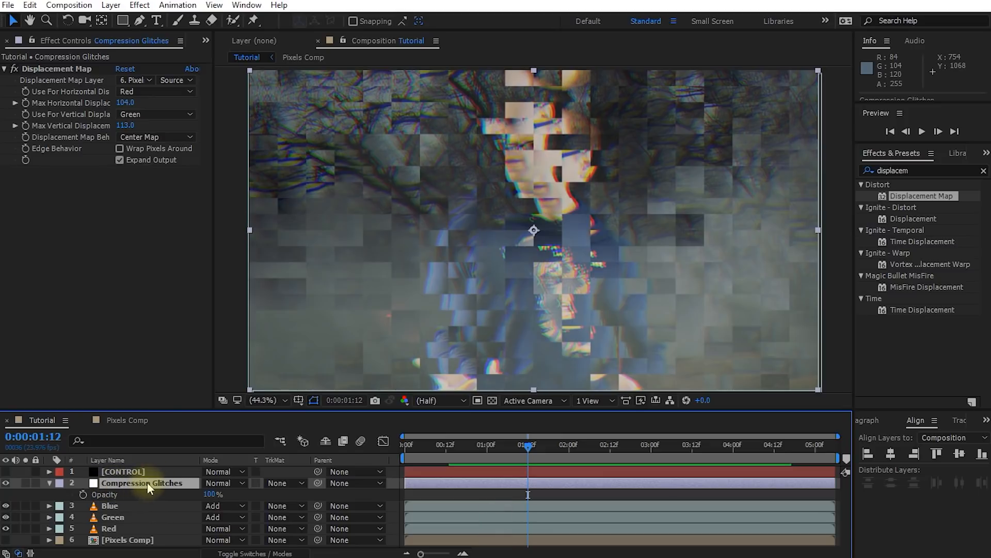
{"action": "left_click_drag", "start_coordinate": [212, 498], "coordinate": [109, 497]}
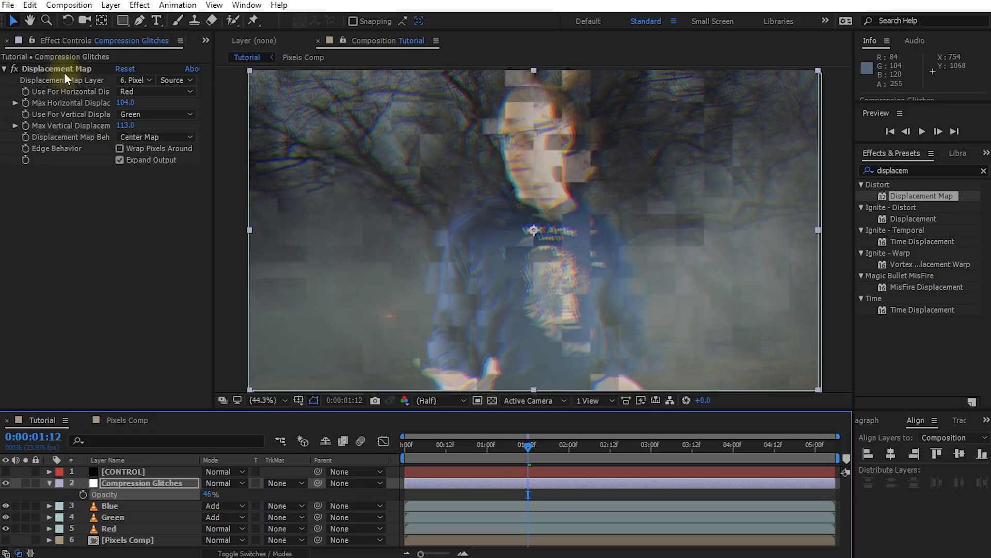
{"action": "left_click_drag", "start_coordinate": [207, 496], "coordinate": [343, 494]}
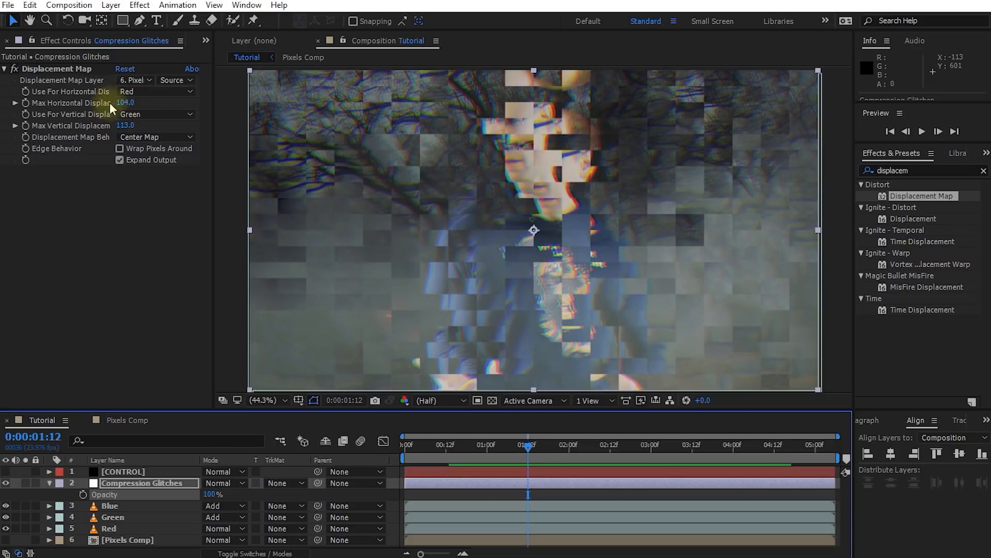
- Set both Max Horizontal Displacement and Max Vertical Displacement of the Compression Glitches Displacement Map to 0
{"action": "left_click", "coordinate": [124, 103]}
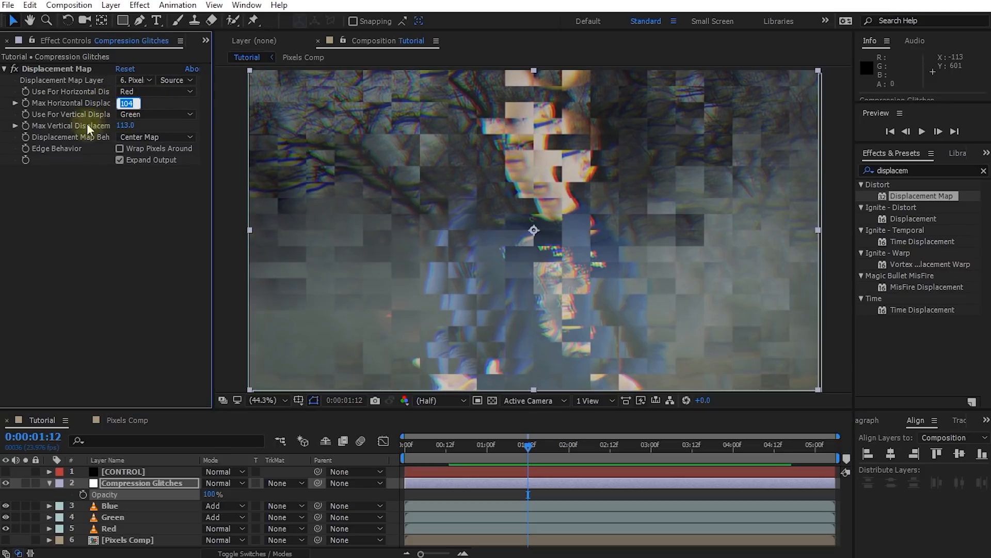
{"action": "left_click", "coordinate": [55, 69]}
{"action": "left_click", "coordinate": [127, 102]}
{"action": "type", "text": "0"}
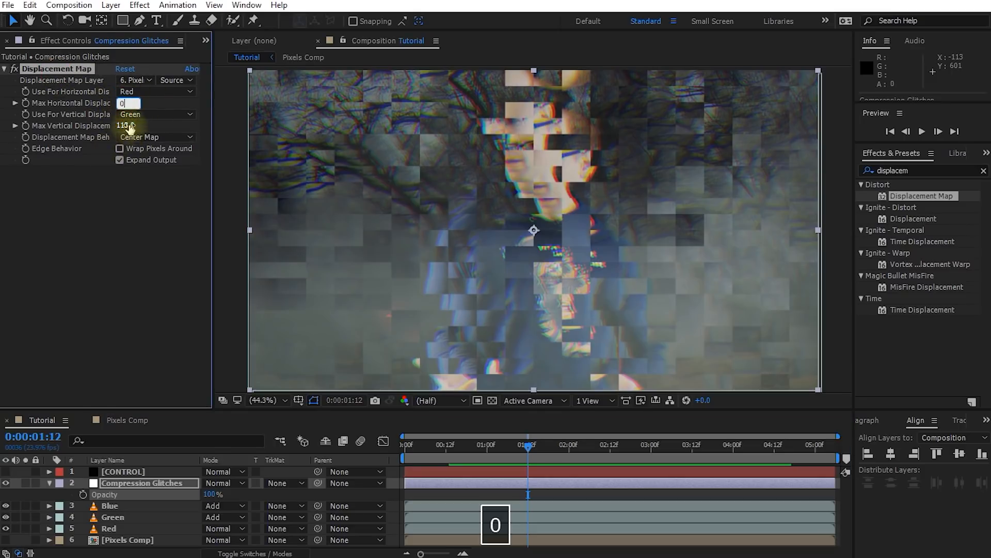
{"action": "left_click", "coordinate": [127, 125]}
{"action": "type", "text": "0"}
{"action": "left_click", "coordinate": [142, 233]}
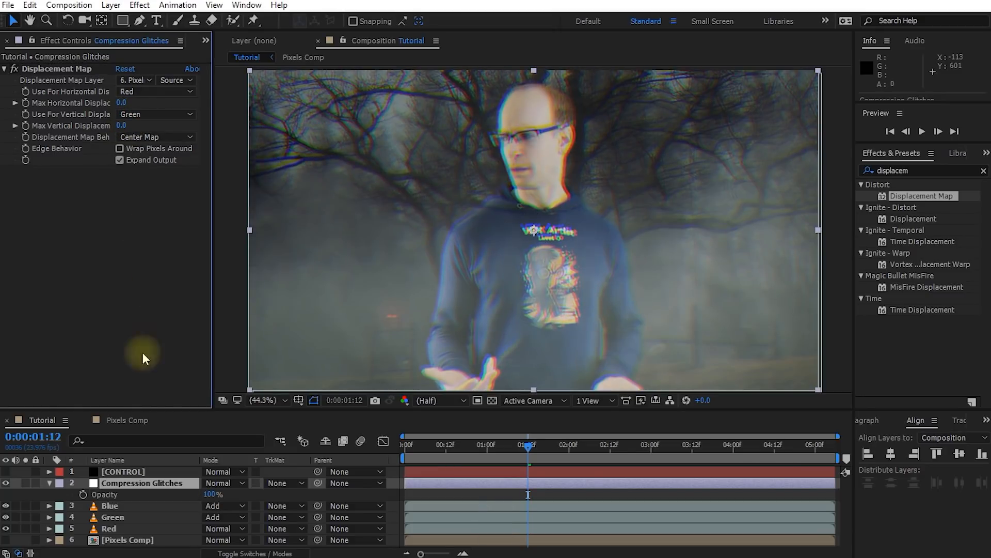
- Add a Slider Control to the CONTROL layer and name it Compression Amount
{"action": "left_click", "coordinate": [125, 472]}
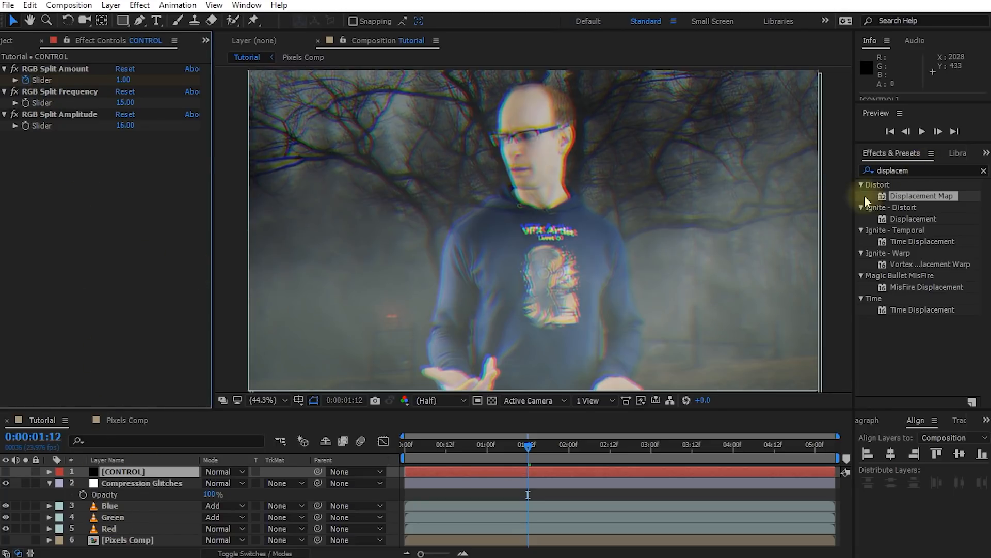
{"action": "left_click", "coordinate": [909, 169]}
{"action": "type", "text": "slider"}
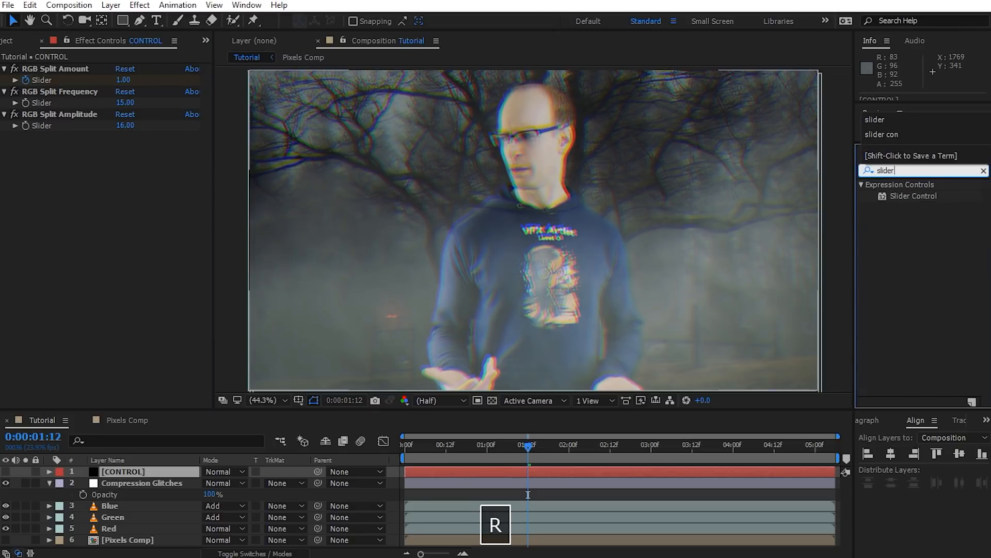
{"action": "double_click", "coordinate": [912, 195]}
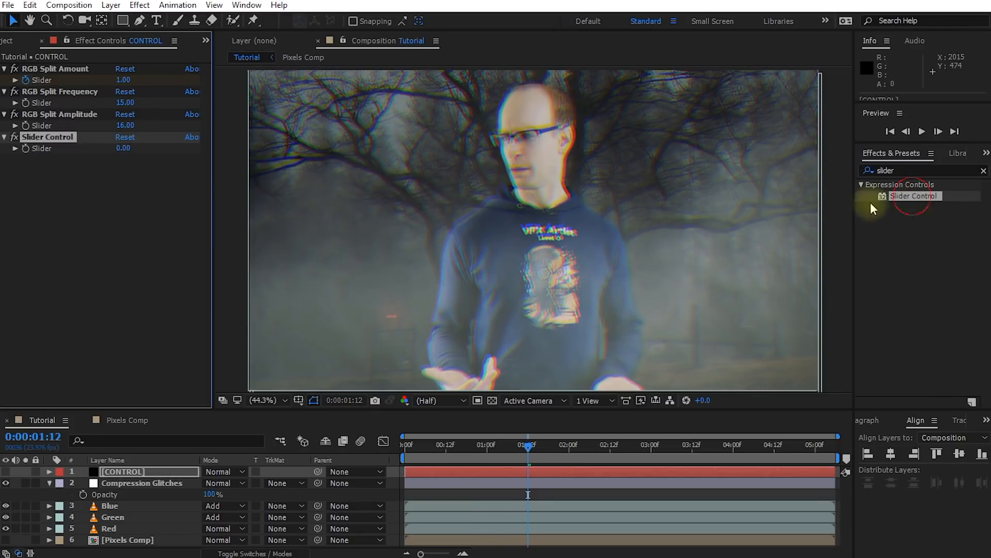
{"action": "key", "text": "Return"}
{"action": "type", "text": "Compression Amount"}
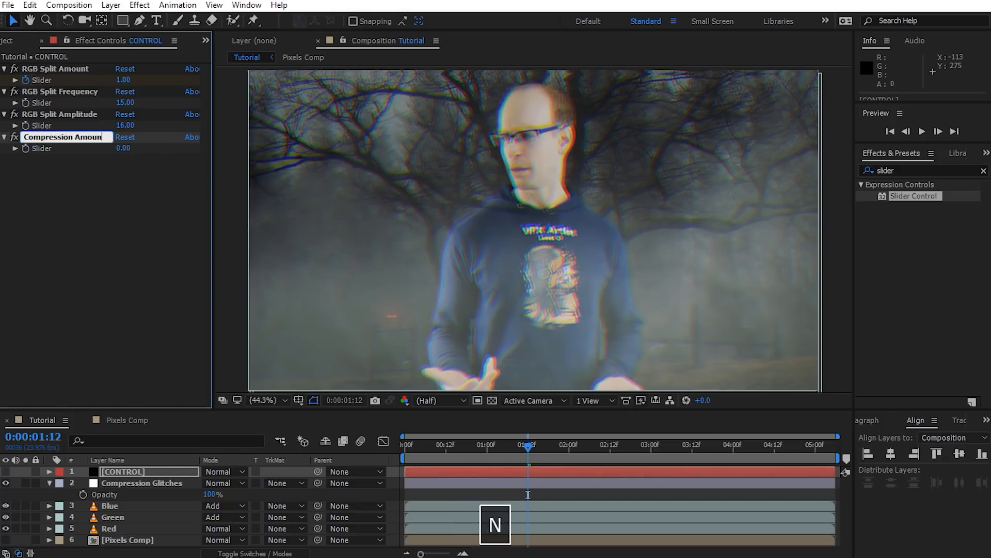
{"action": "key", "text": "Return"}
- Duplicate the Compression Amount slider and rename the copy Compression Vertical
{"action": "key", "text": "ctrl+d"}
{"action": "key", "text": "Return"}
{"action": "key", "text": "Right"}
{"action": "key", "text": "ctrl+shift+Left"}
{"action": "key", "text": "ctrl+shift+Left"}
{"action": "key", "text": "Delete"}
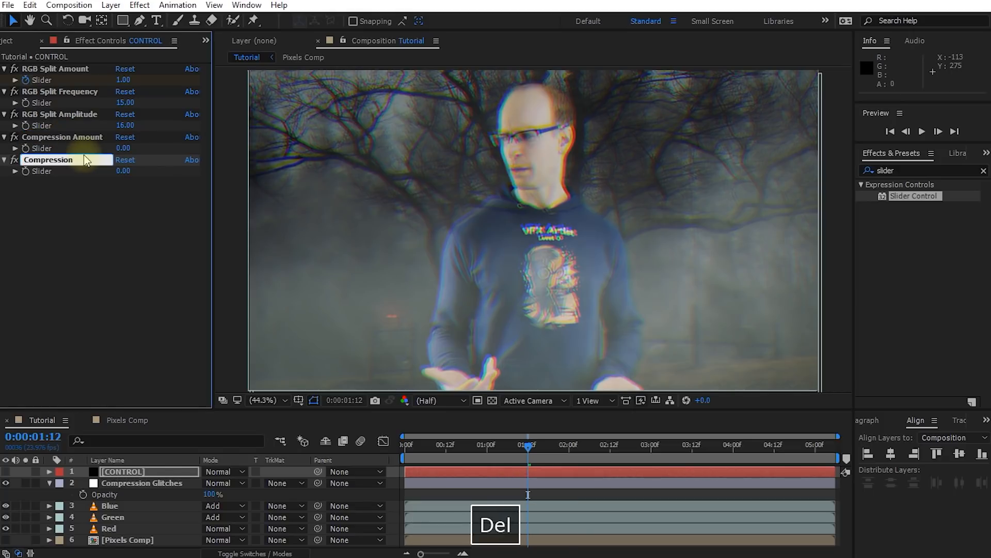
{"action": "type", "text": "Vertical"}
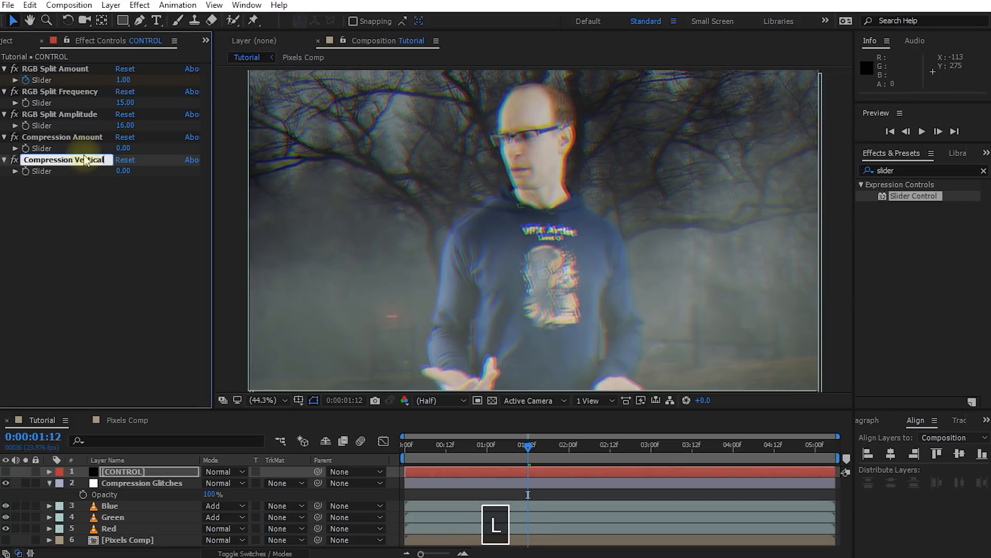
{"action": "key", "text": "Return"}
- Duplicate Compression Vertical as Compression Horizontal and place the Compression Vertical slider below it
{"action": "key", "text": "ctrl+d"}
{"action": "key", "text": "Return"}
{"action": "key", "text": "Right"}
{"action": "key", "text": "ctrl+shift+Left"}
{"action": "key", "text": "ctrl+shift+Left"}
{"action": "key", "text": "Delete"}
{"action": "type", "text": "Horizontal"}
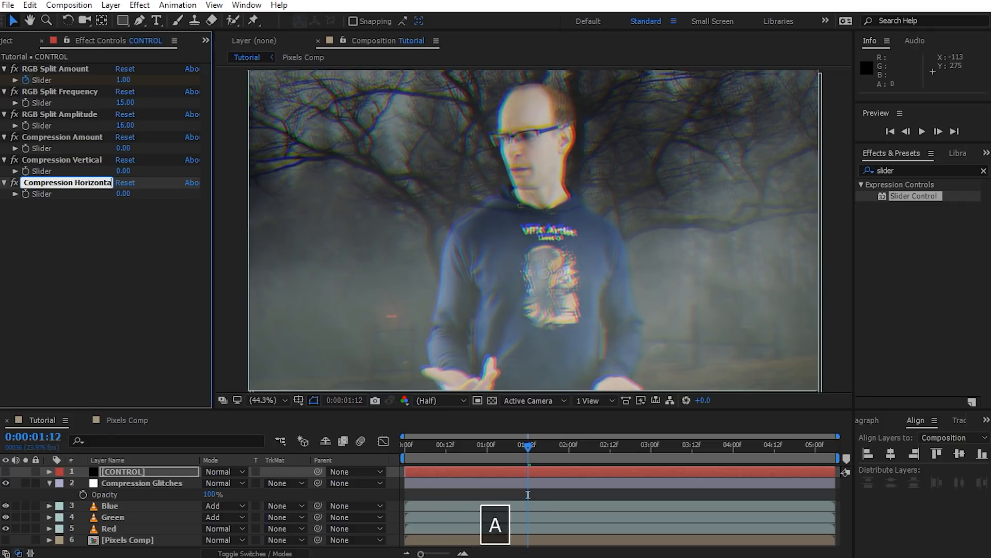
{"action": "key", "text": "Return"}
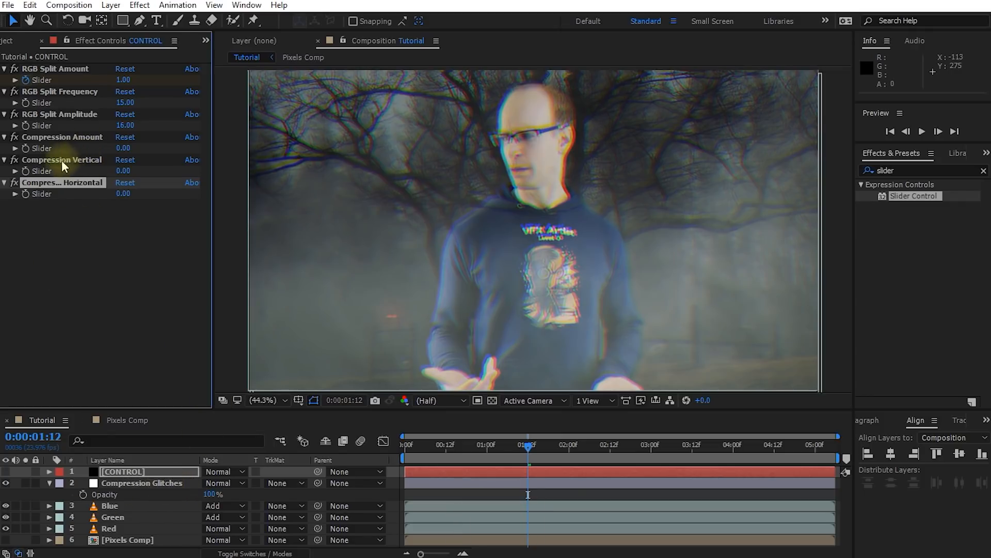
{"action": "left_click_drag", "start_coordinate": [52, 159], "coordinate": [57, 200]}
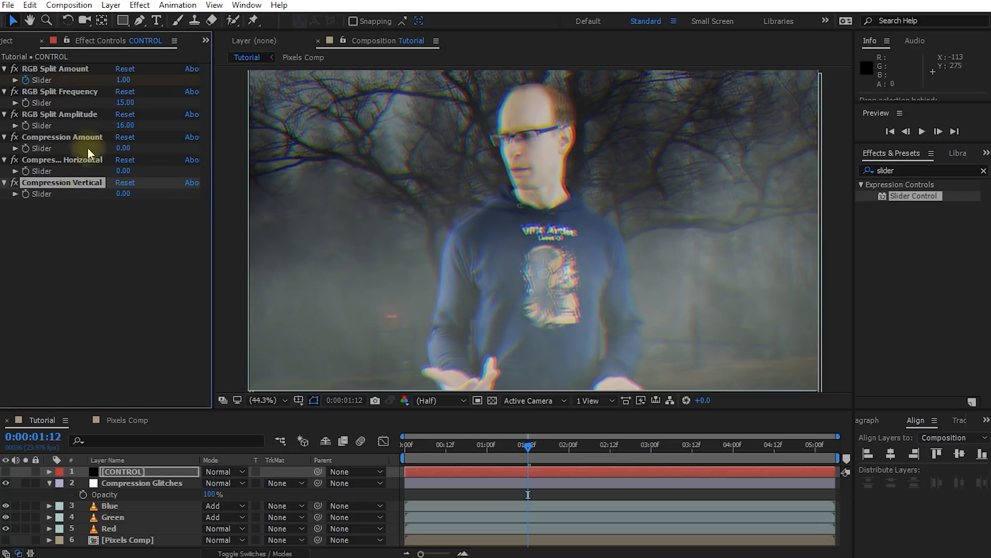
- Drive Max Horizontal Displacement on Compression Glitches with an expression multiplying CONTROL's Compression Amount slider by its Compression Horizontal slider
{"action": "left_click", "coordinate": [140, 484]}
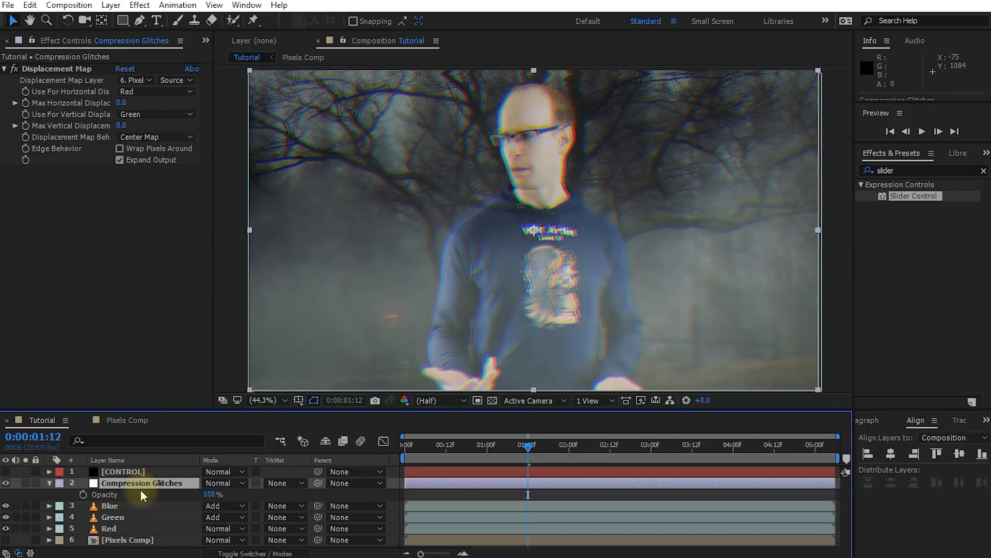
{"action": "left_click", "coordinate": [48, 69]}
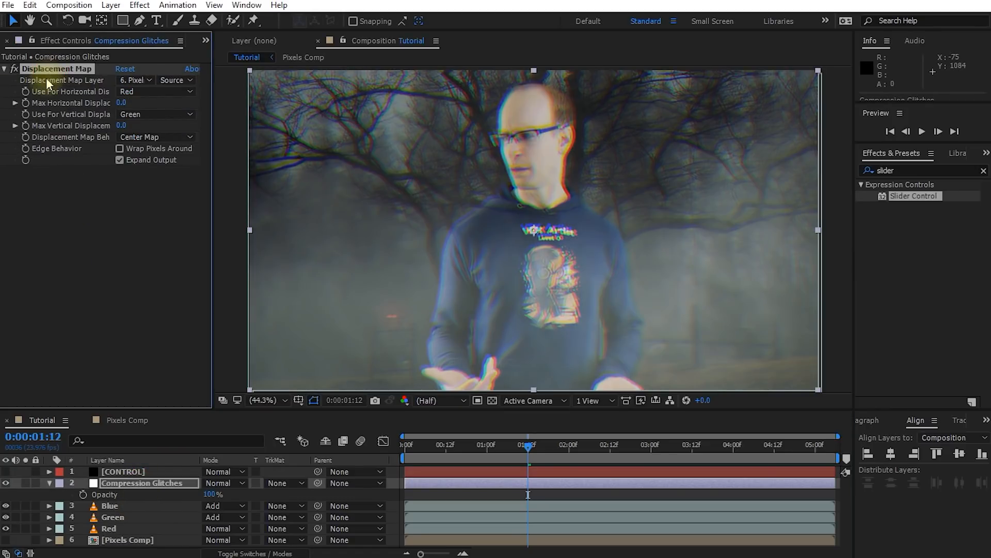
{"action": "left_click", "coordinate": [25, 103], "text": "alt"}
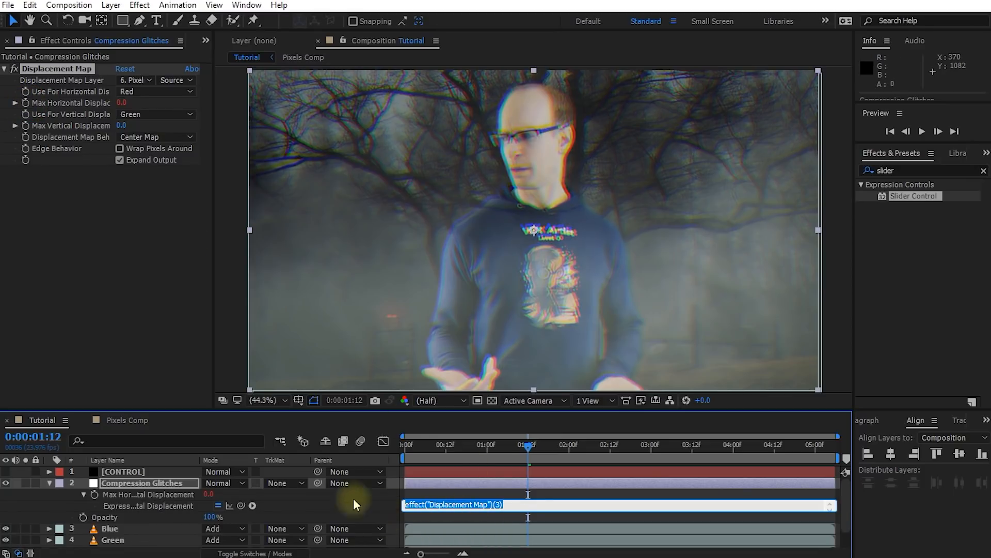
{"action": "left_click", "coordinate": [125, 472]}
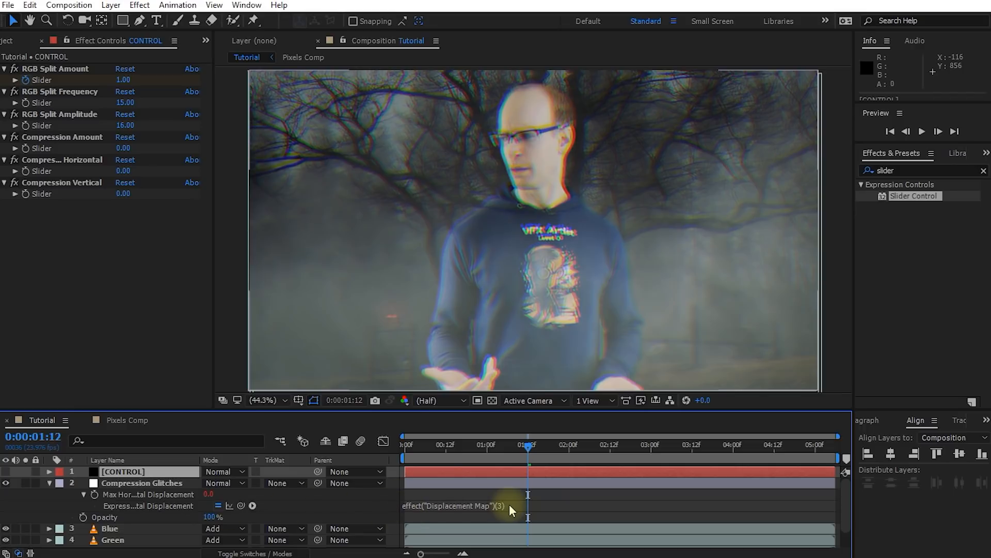
{"action": "left_click", "coordinate": [508, 506]}
{"action": "key", "text": "ctrl+a"}
{"action": "key", "text": "BackSpace"}
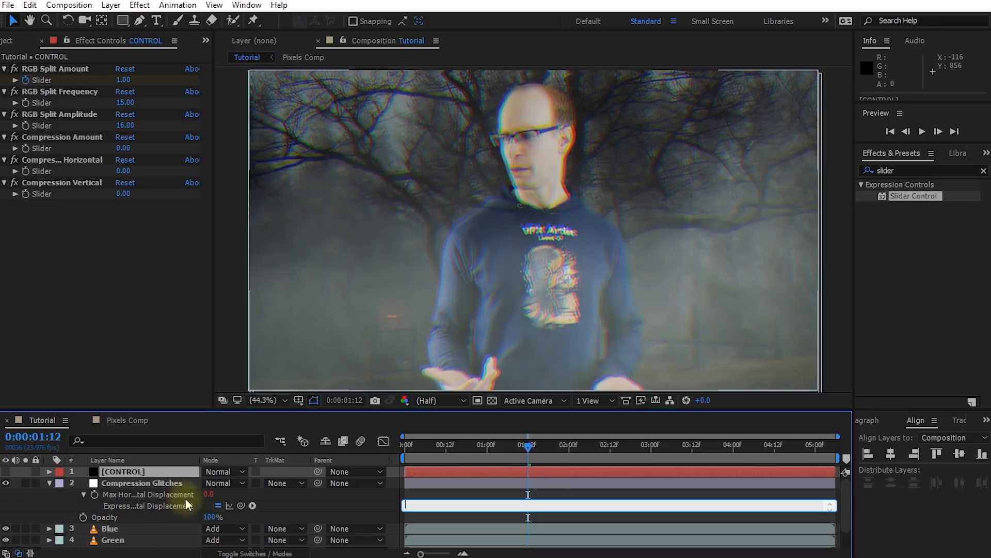
{"action": "left_click_drag", "start_coordinate": [240, 506], "coordinate": [35, 149]}
{"action": "type", "text": "*"}
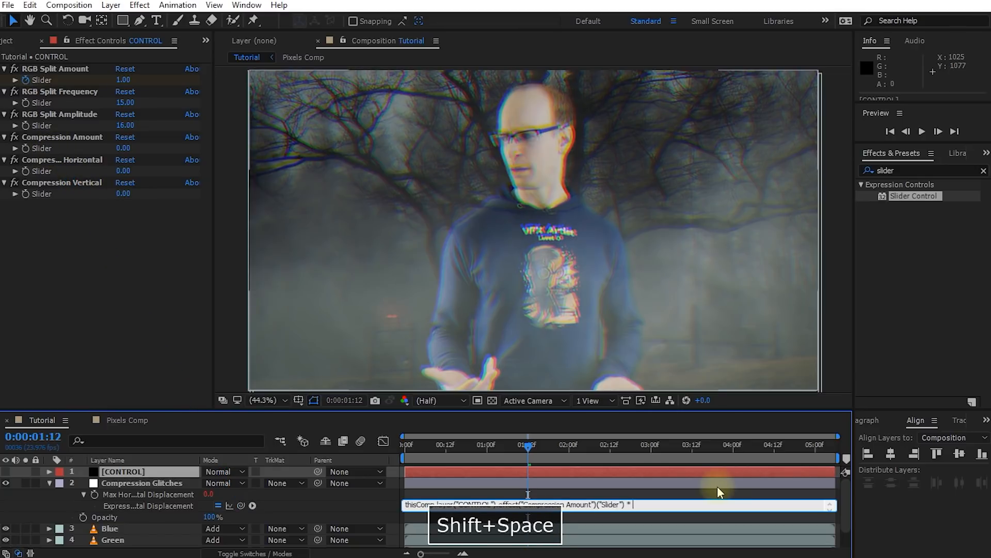
{"action": "left_click_drag", "start_coordinate": [241, 505], "coordinate": [44, 174]}
{"action": "left_click", "coordinate": [500, 493]}
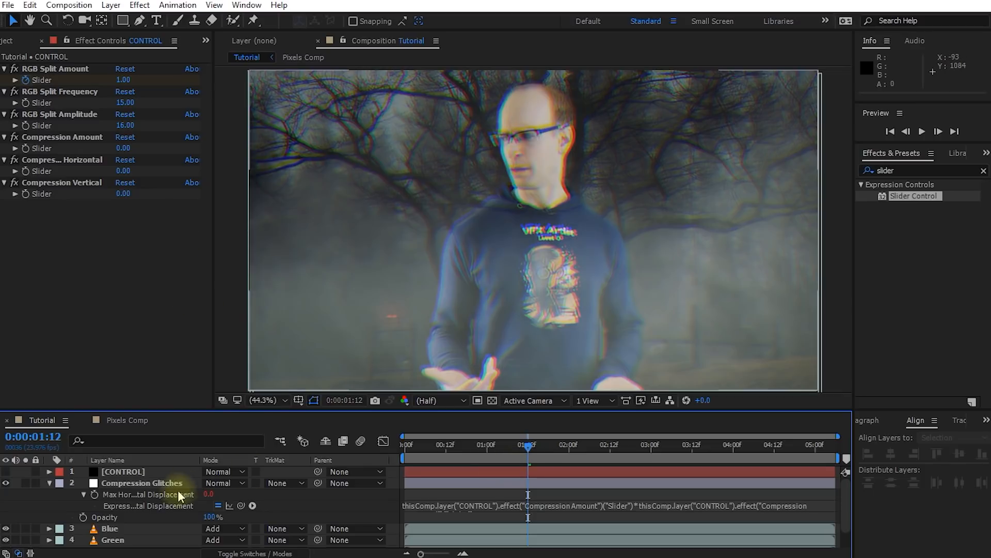
- Drive Max Vertical Displacement on Compression Glitches with an expression multiplying CONTROL's Compression Amount slider by its Compression Vertical slider
{"action": "left_click", "coordinate": [145, 483]}
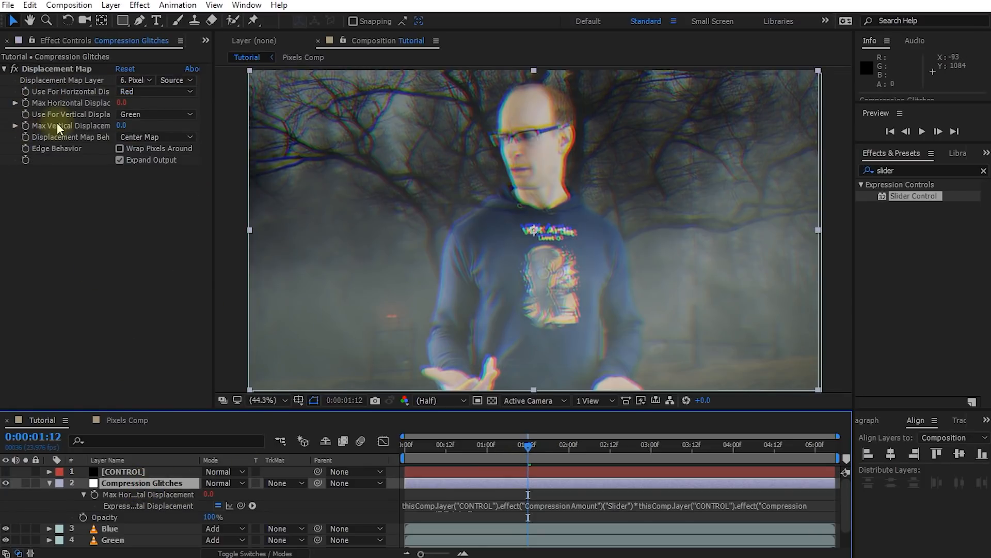
{"action": "left_click", "coordinate": [26, 126], "text": "alt"}
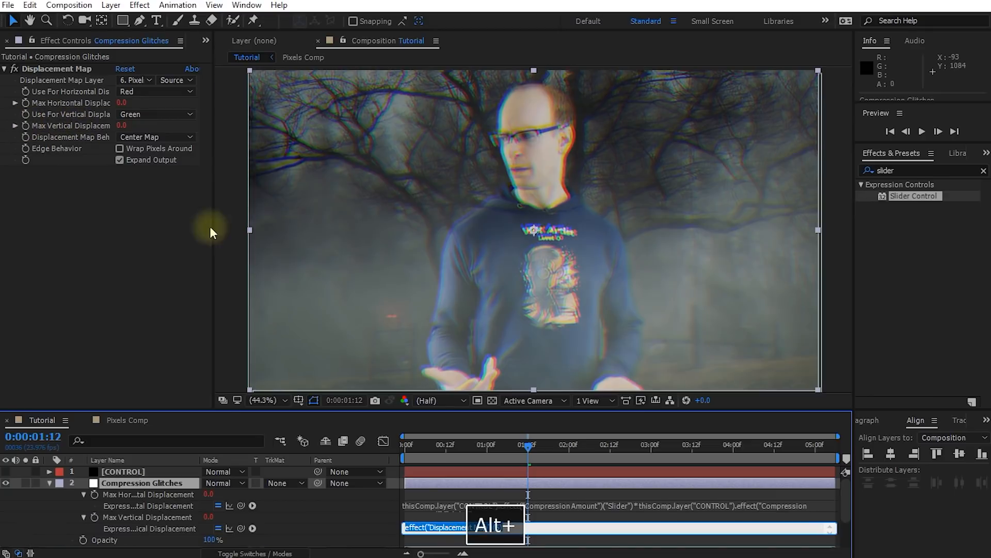
{"action": "left_click", "coordinate": [123, 471]}
{"action": "left_click", "coordinate": [491, 529]}
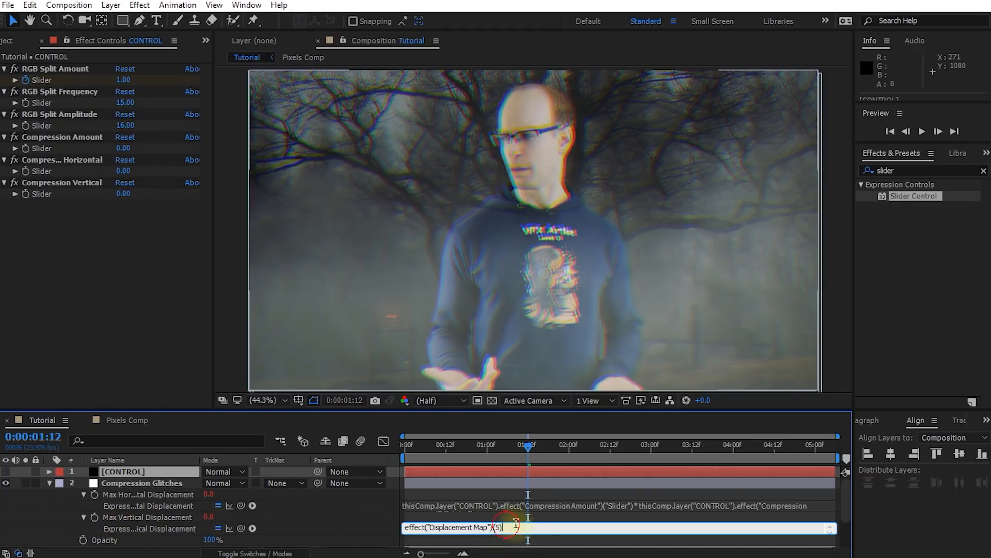
{"action": "key", "text": "BackSpace"}
{"action": "left_click_drag", "start_coordinate": [240, 528], "coordinate": [51, 146]}
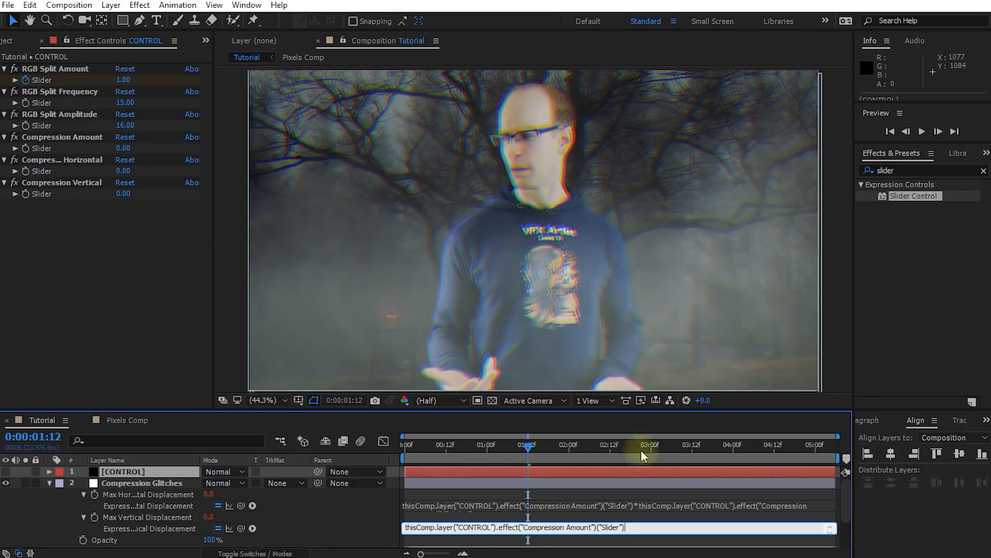
{"action": "type", "text": "*"}
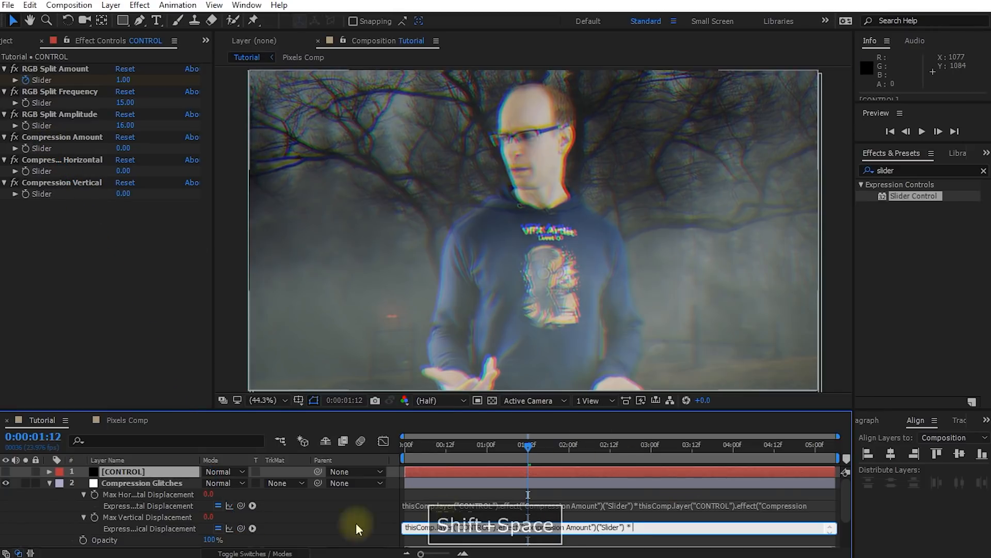
{"action": "left_click_drag", "start_coordinate": [317, 438], "coordinate": [50, 191]}
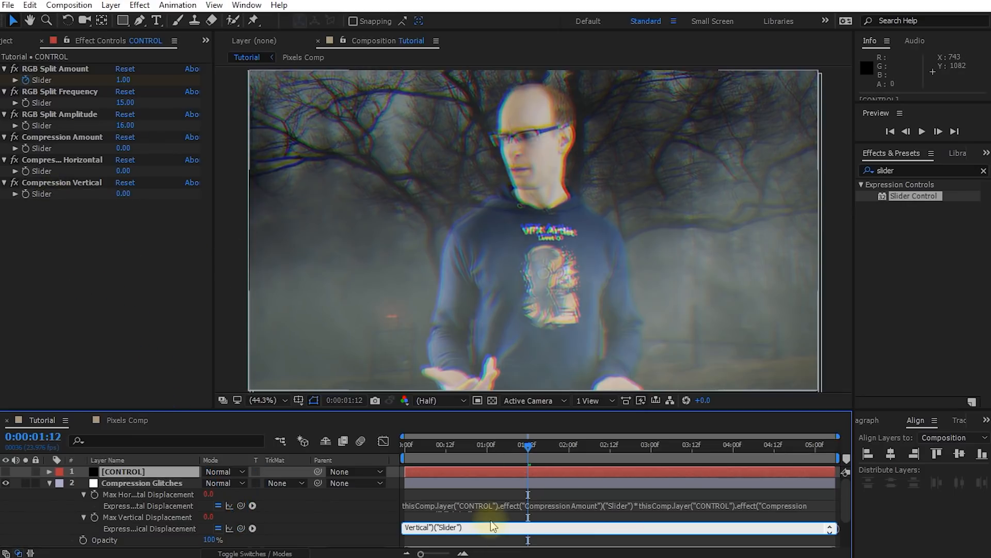
{"action": "left_click", "coordinate": [531, 460]}
- Collapse the Compression Glitches layer's properties and select the CONTROL layer
{"action": "left_click_drag", "start_coordinate": [530, 445], "coordinate": [505, 445]}
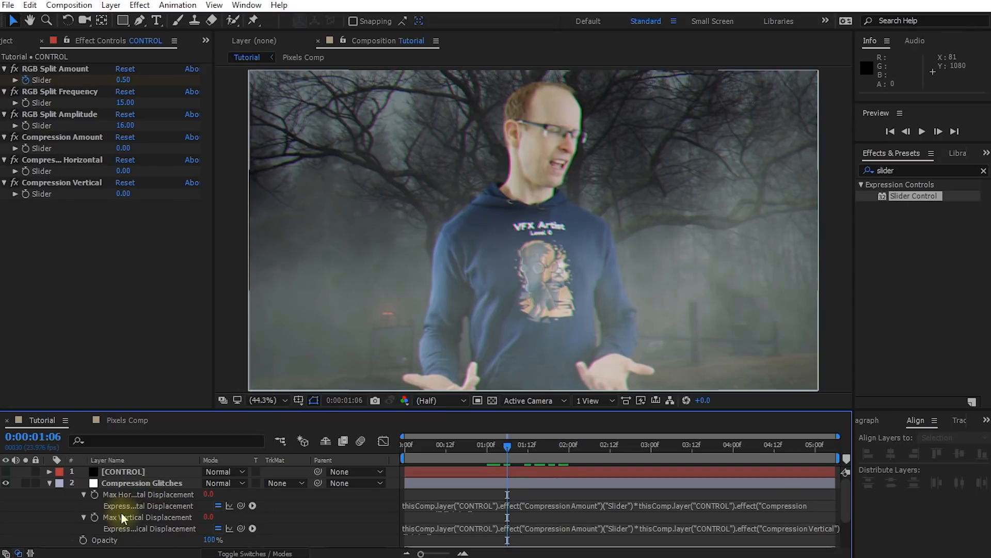
{"action": "left_click", "coordinate": [135, 483]}
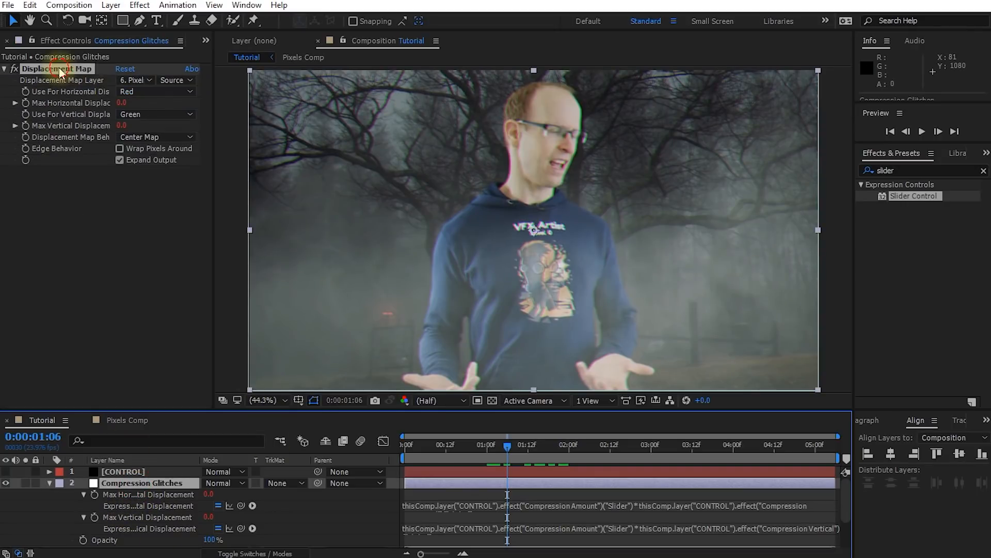
{"action": "left_click", "coordinate": [122, 471]}
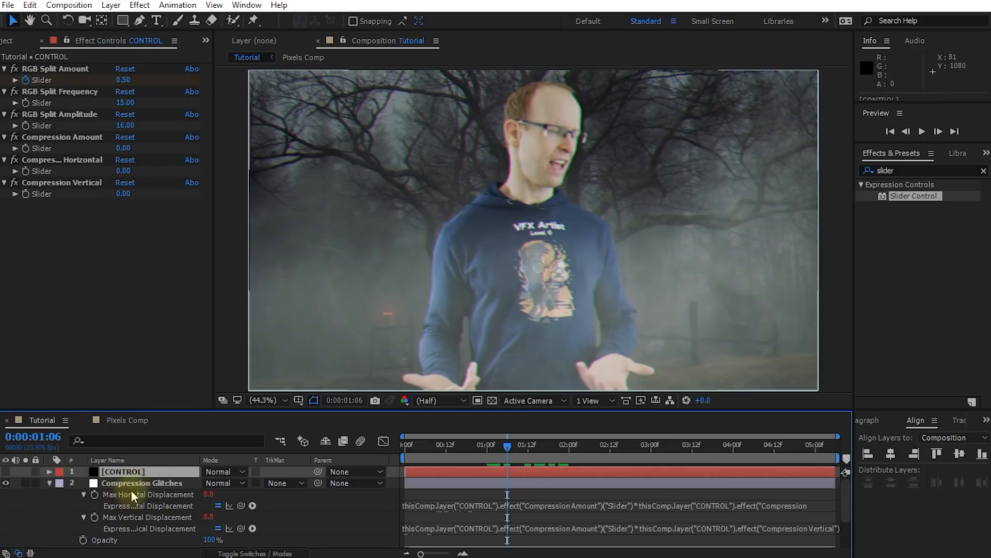
{"action": "left_click", "coordinate": [50, 483]}
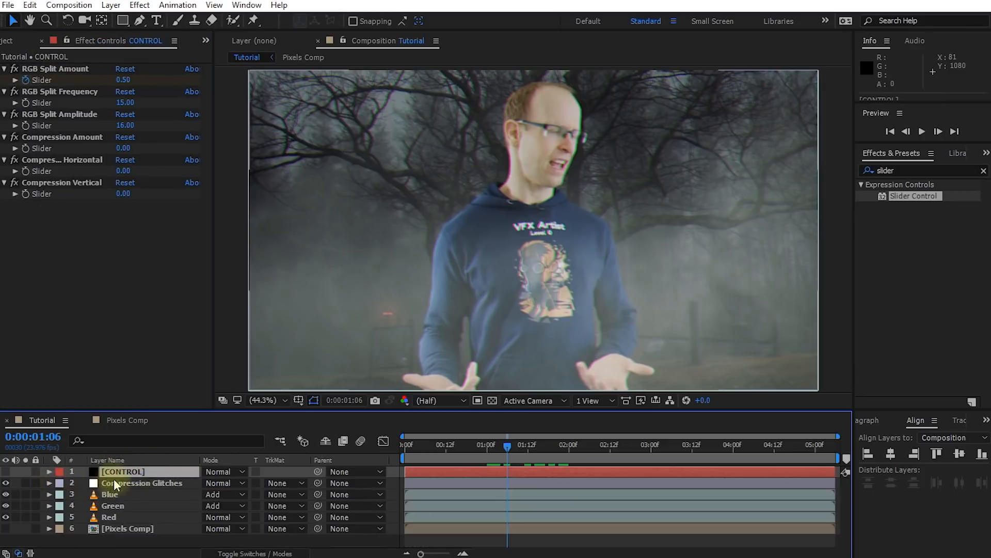
- Keyframe the Compression Amount slider at 0 on 0:00:01:00, 1 on 0:00:01:12 and 0 on 0:00:02:00
{"action": "mouse_move", "coordinate": [492, 439]}
{"action": "left_mouse_down"}
{"action": "mouse_move", "coordinate": [463, 445]}
{"action": "mouse_move", "coordinate": [543, 455]}
{"action": "mouse_move", "coordinate": [487, 452]}
{"action": "left_mouse_up"}
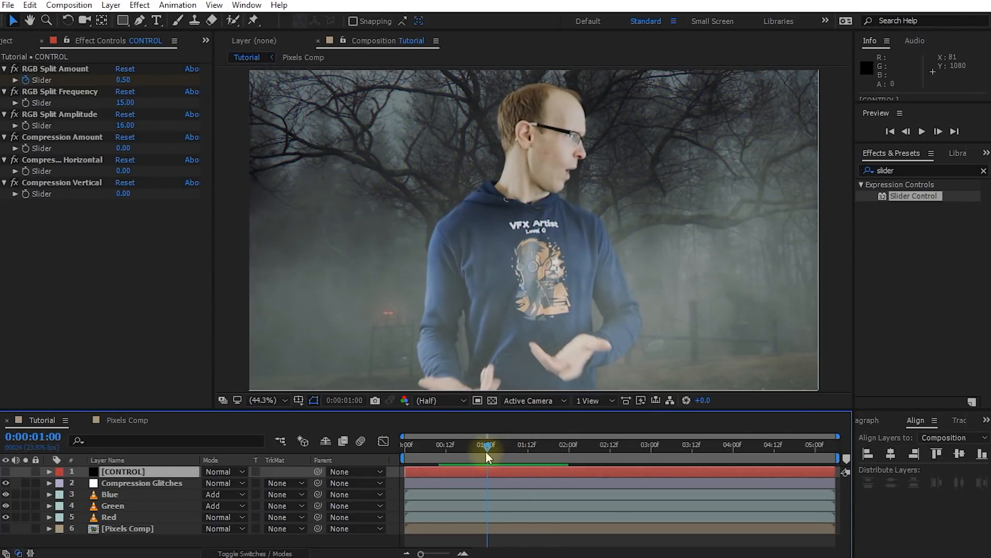
{"action": "left_click", "coordinate": [26, 149]}
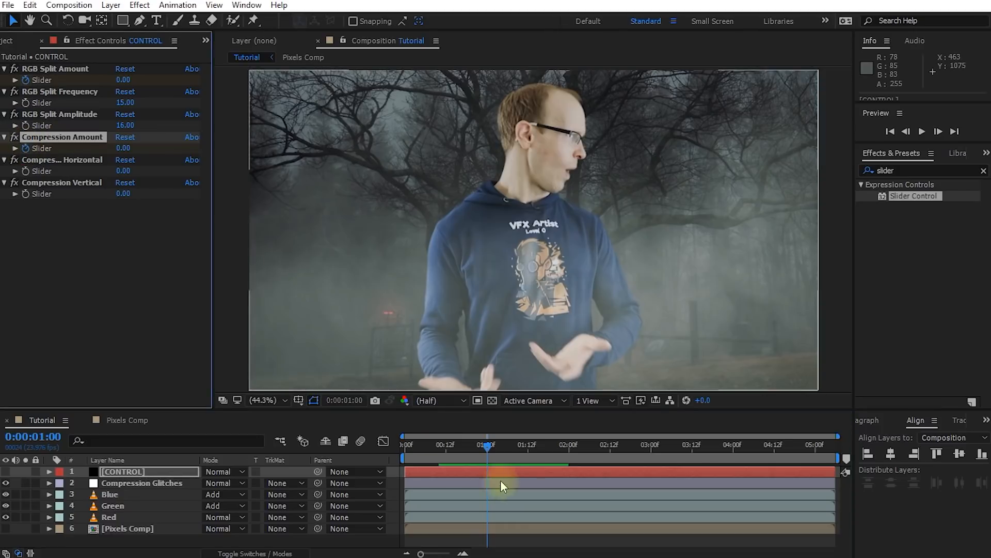
{"action": "left_click_drag", "start_coordinate": [491, 447], "coordinate": [528, 451]}
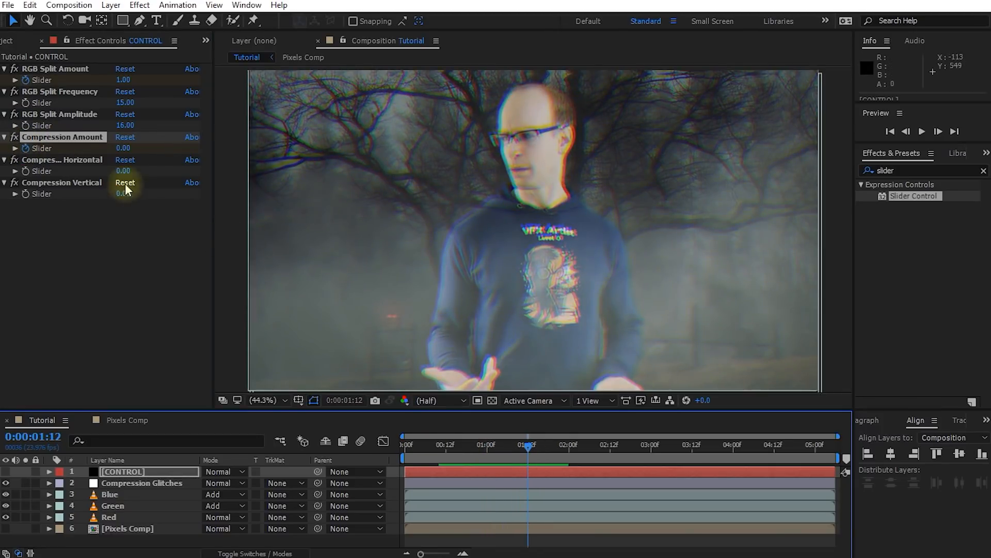
{"action": "left_click", "coordinate": [126, 150]}
{"action": "type", "text": "1"}
{"action": "left_click", "coordinate": [104, 233]}
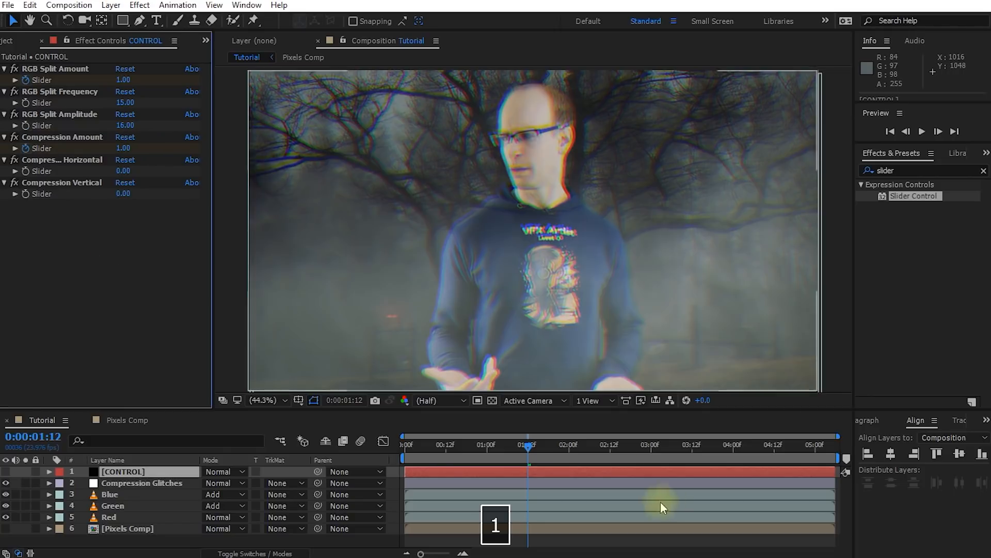
{"action": "left_click_drag", "start_coordinate": [532, 446], "coordinate": [567, 450]}
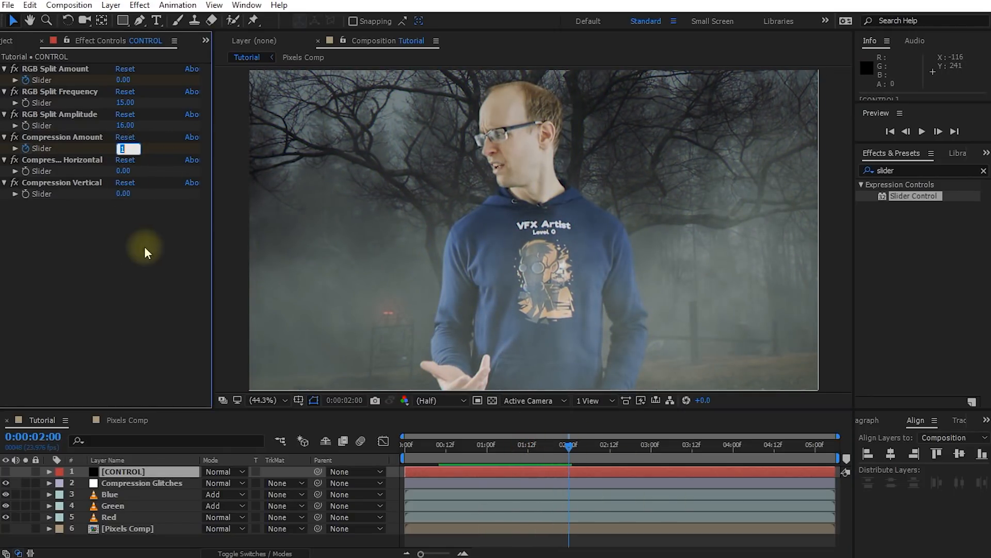
{"action": "type", "text": "0"}
{"action": "left_click", "coordinate": [139, 287]}
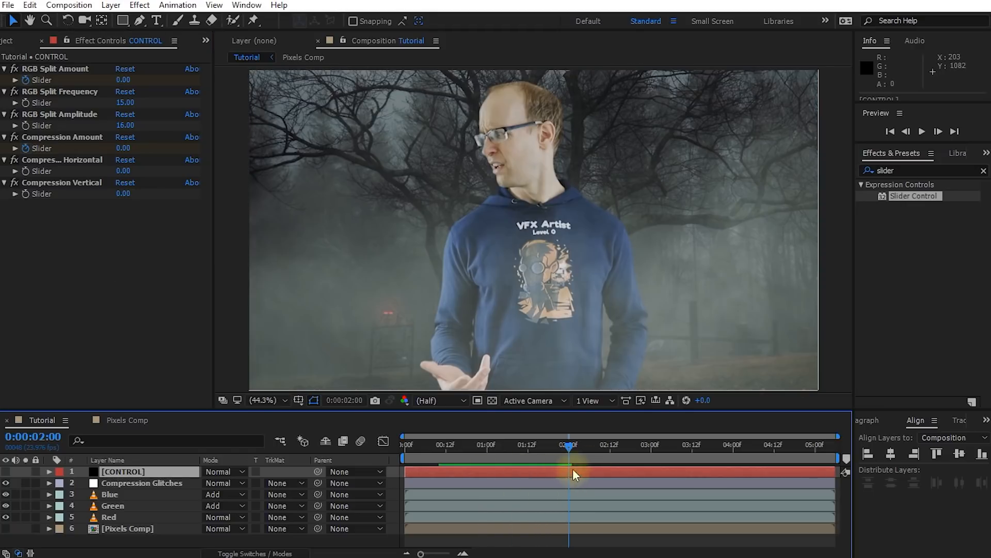
- Reveal the CONTROL layer's keyframed properties, return the playhead to 0:00:01:12 and select the Compression Amount effect
{"action": "key", "text": "u"}
{"action": "left_click_drag", "start_coordinate": [566, 437], "coordinate": [528, 465]}
{"action": "left_click", "coordinate": [114, 506]}
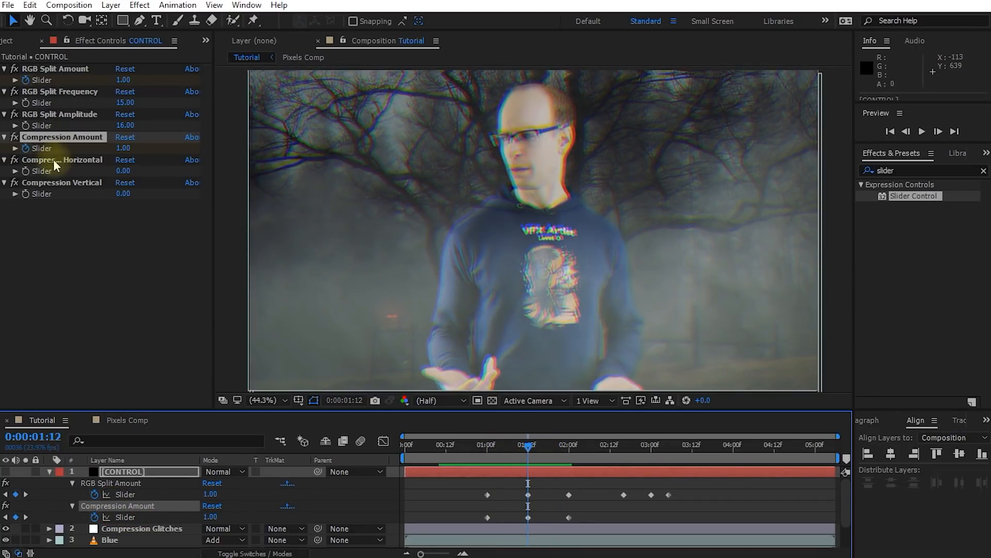
- Set the Compression Horizontal slider to 182 and the Compression Vertical slider to 47
{"action": "left_click", "coordinate": [80, 159]}
{"action": "left_click", "coordinate": [69, 185]}
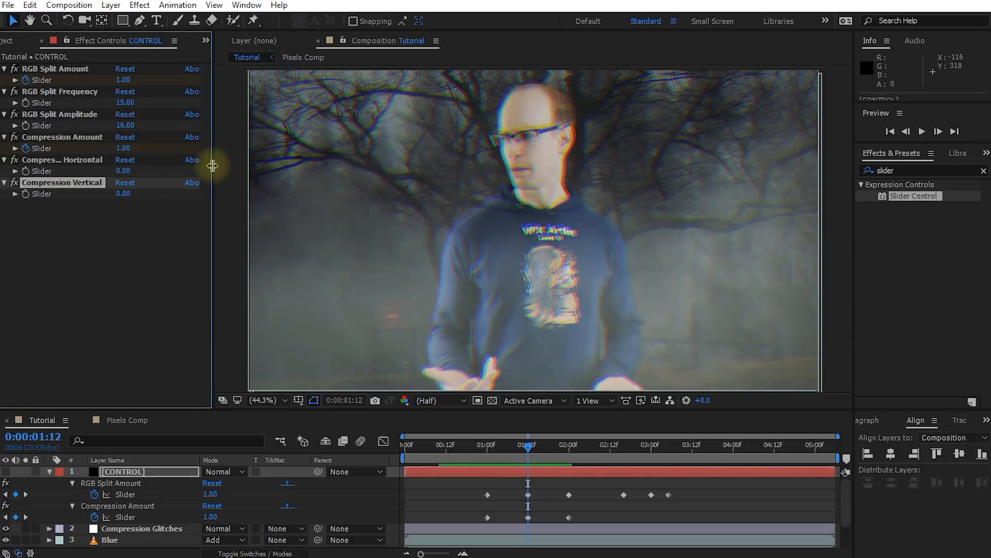
{"action": "left_click_drag", "start_coordinate": [212, 165], "coordinate": [221, 166]}
{"action": "left_click_drag", "start_coordinate": [125, 173], "coordinate": [232, 181]}
{"action": "left_click_drag", "start_coordinate": [126, 194], "coordinate": [169, 211]}
{"action": "left_click_drag", "start_coordinate": [128, 171], "coordinate": [155, 173]}
- Scrub back to near the composition's start and play back the animated compression glitches
{"action": "left_click", "coordinate": [531, 451]}
{"action": "left_click_drag", "start_coordinate": [532, 451], "coordinate": [431, 454]}
{"action": "key", "text": "space"}
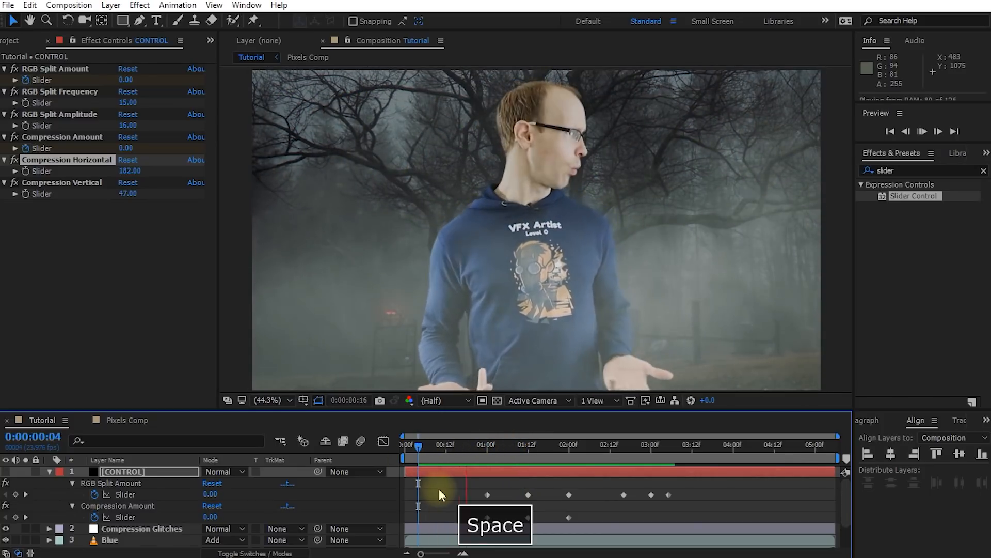
- At 0:00:01:12, set the CONTROL layer's Compression Horizontal slider to 42 and its Compression Vertical slider to 50
{"action": "mouse_move", "coordinate": [522, 450]}
{"action": "left_mouse_down"}
{"action": "mouse_move", "coordinate": [496, 450]}
{"action": "mouse_move", "coordinate": [528, 450]}
{"action": "left_mouse_up"}
{"action": "left_click_drag", "start_coordinate": [136, 174], "coordinate": [59, 195]}
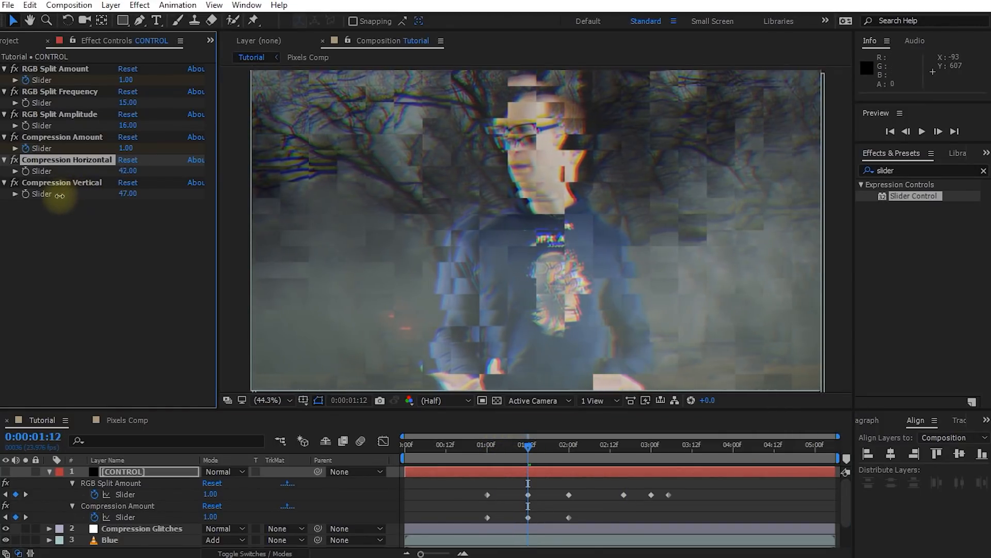
{"action": "left_click_drag", "start_coordinate": [130, 190], "coordinate": [134, 195]}
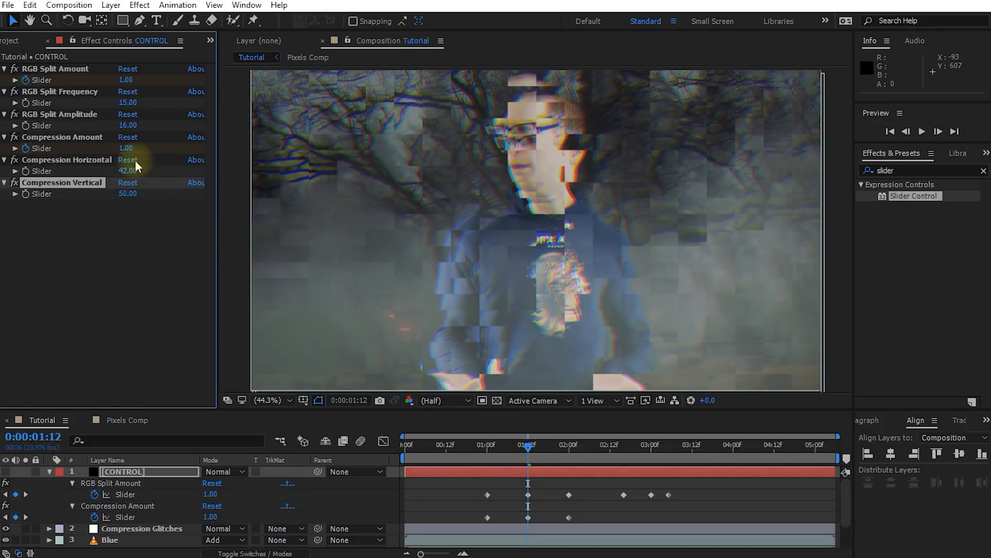
- Shorten the compression glitch by moving the Compression Amount peak keyframe to 0:00:01:14 and the outer two keyframes closer to it
{"action": "left_click_drag", "start_coordinate": [488, 517], "coordinate": [507, 517]}
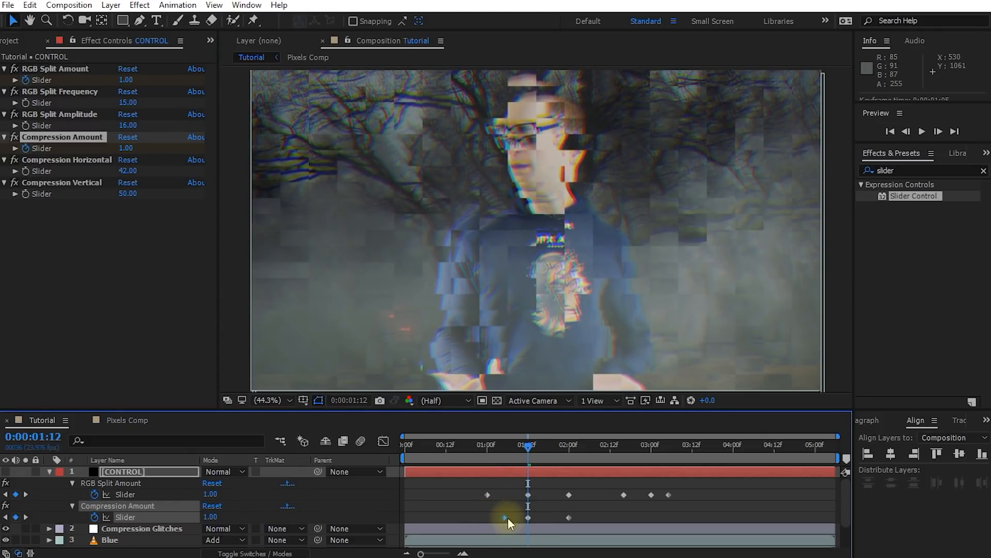
{"action": "mouse_move", "coordinate": [570, 518]}
{"action": "left_mouse_down"}
{"action": "mouse_move", "coordinate": [501, 515]}
{"action": "mouse_move", "coordinate": [552, 517]}
{"action": "left_mouse_up"}
{"action": "left_click_drag", "start_coordinate": [534, 455], "coordinate": [531, 486]}
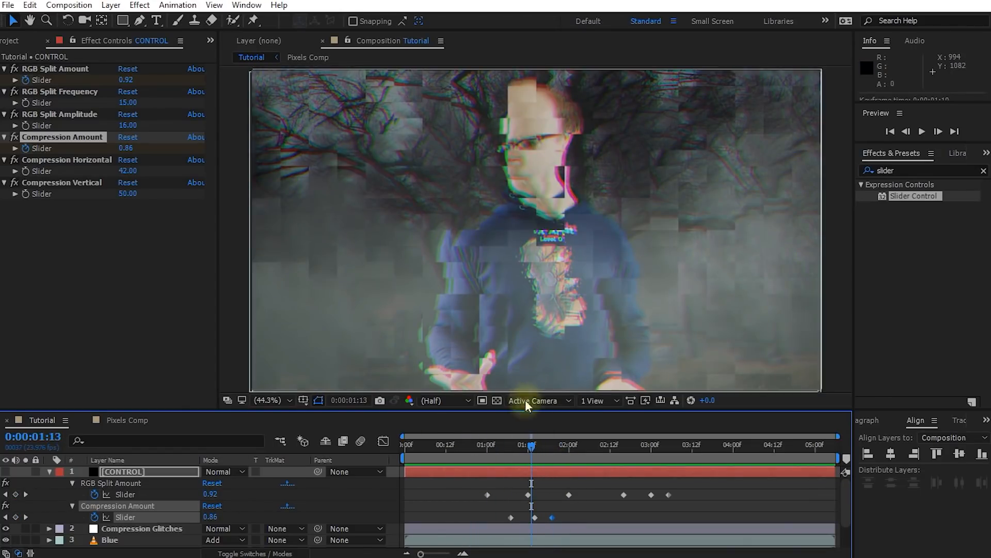
- Collapse the CONTROL layer's properties and move the Compression Glitches layer between the Green and Red layers
{"action": "left_click", "coordinate": [137, 527]}
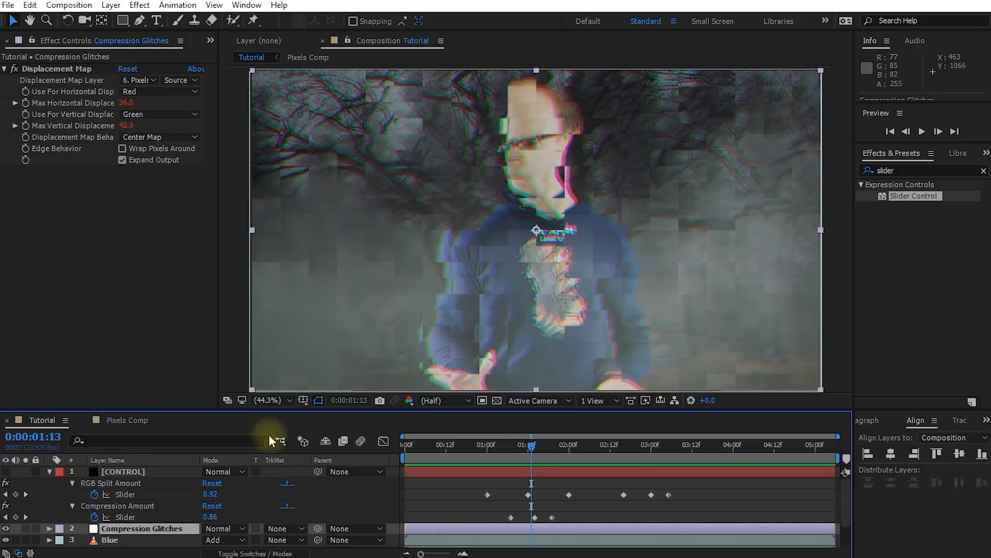
{"action": "left_click_drag", "start_coordinate": [532, 445], "coordinate": [535, 446]}
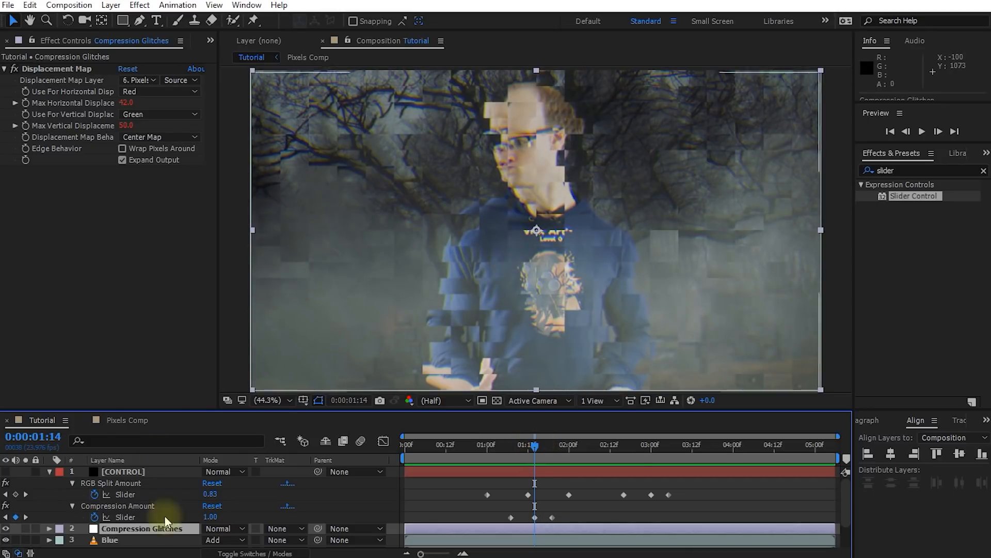
{"action": "left_click", "coordinate": [49, 472]}
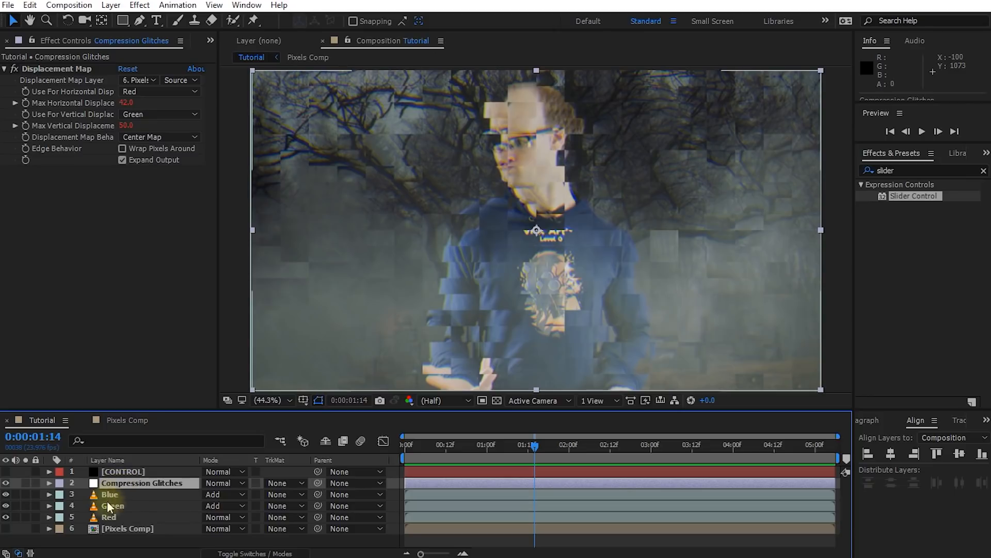
{"action": "left_click_drag", "start_coordinate": [144, 485], "coordinate": [144, 495]}
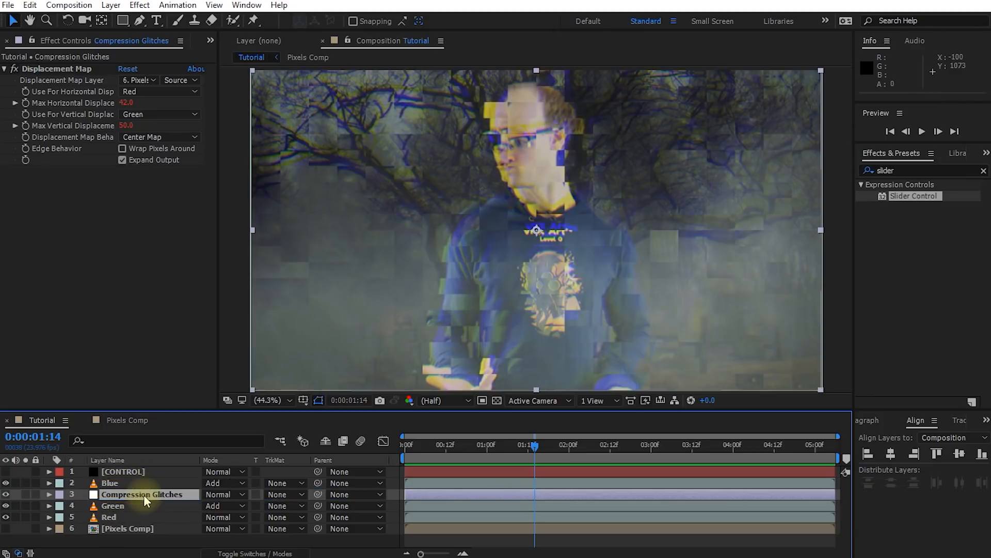
{"action": "mouse_move", "coordinate": [532, 450]}
{"action": "left_mouse_down"}
{"action": "mouse_move", "coordinate": [512, 452]}
{"action": "mouse_move", "coordinate": [534, 458]}
{"action": "left_mouse_up"}
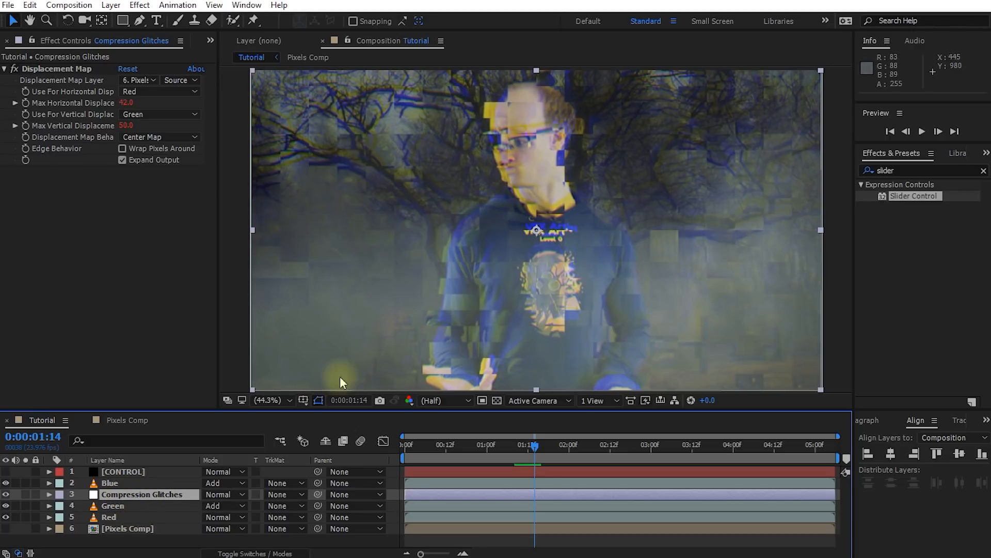
{"action": "left_click_drag", "start_coordinate": [125, 499], "coordinate": [118, 511]}
{"action": "mouse_move", "coordinate": [535, 444]}
{"action": "left_mouse_down"}
{"action": "mouse_move", "coordinate": [550, 447]}
{"action": "mouse_move", "coordinate": [497, 454]}
{"action": "mouse_move", "coordinate": [564, 457]}
{"action": "mouse_move", "coordinate": [536, 460]}
{"action": "left_mouse_up"}
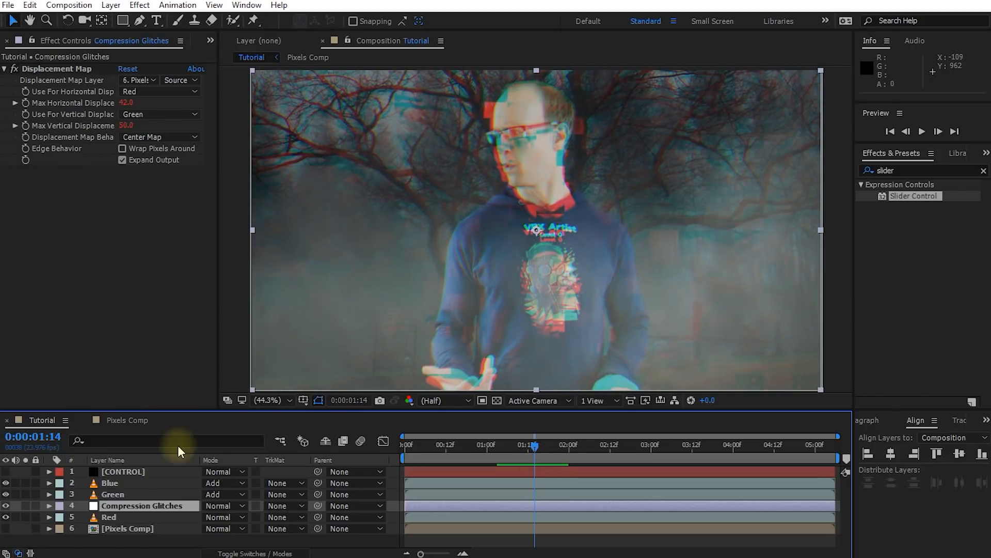
- Set the CONTROL layer's Compression Horizontal slider to 101 and its Compression Vertical slider to 87
{"action": "left_click", "coordinate": [145, 469]}
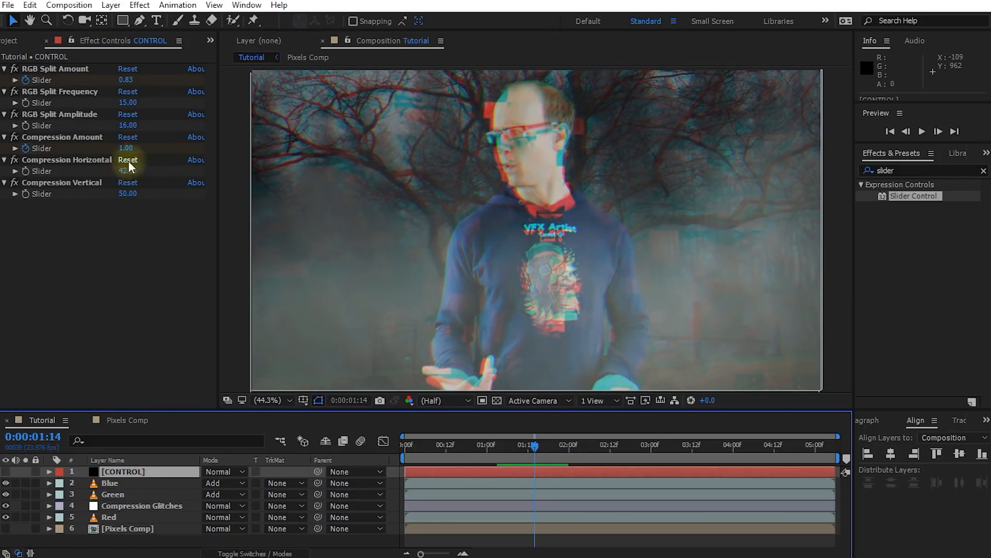
{"action": "left_click_drag", "start_coordinate": [127, 171], "coordinate": [150, 172]}
{"action": "left_click", "coordinate": [528, 444]}
{"action": "mouse_move", "coordinate": [532, 443]}
{"action": "left_mouse_down"}
{"action": "mouse_move", "coordinate": [521, 447]}
{"action": "mouse_move", "coordinate": [566, 448]}
{"action": "mouse_move", "coordinate": [471, 450]}
{"action": "mouse_move", "coordinate": [541, 454]}
{"action": "mouse_move", "coordinate": [518, 455]}
{"action": "left_mouse_up"}
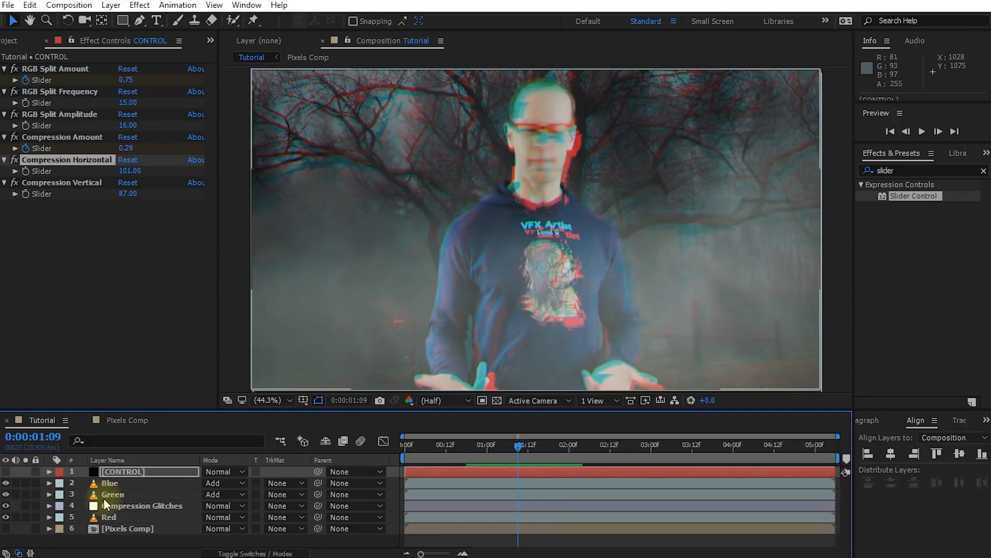
- Play back the composition to review the combined glitches, and park the playhead at 0:00:01:11
{"action": "left_click_drag", "start_coordinate": [509, 451], "coordinate": [398, 455]}
{"action": "key", "text": "shift+space"}
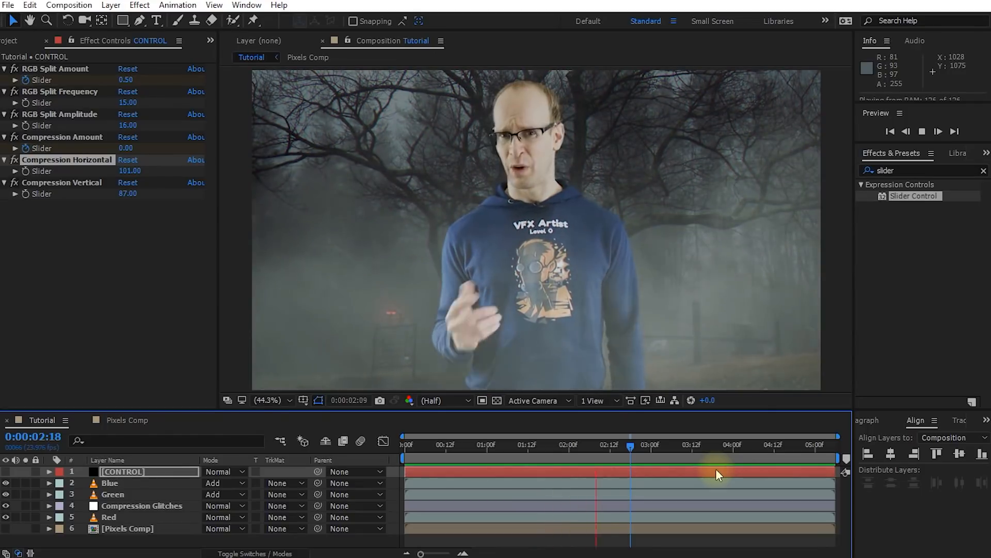
{"action": "key", "text": "space"}
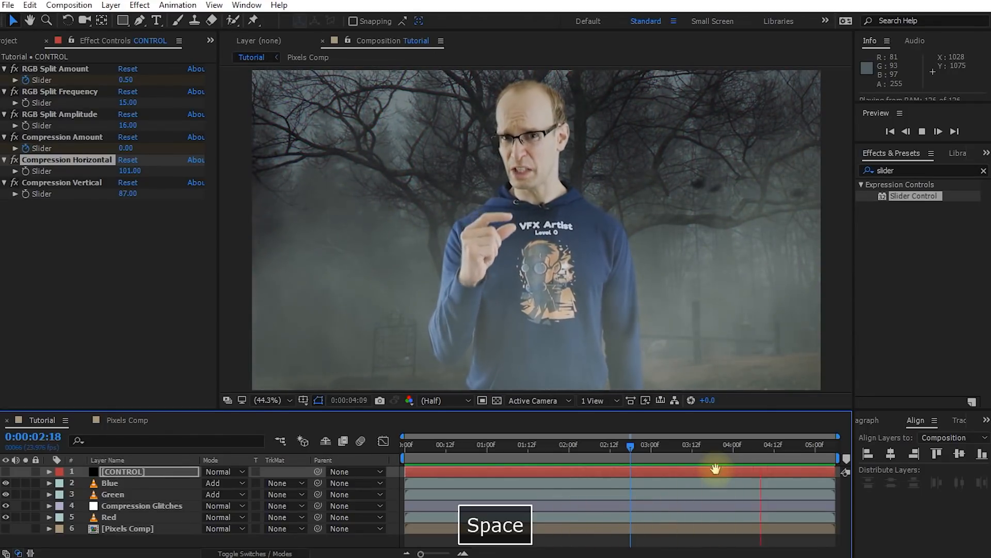
{"action": "left_click_drag", "start_coordinate": [765, 443], "coordinate": [524, 455]}
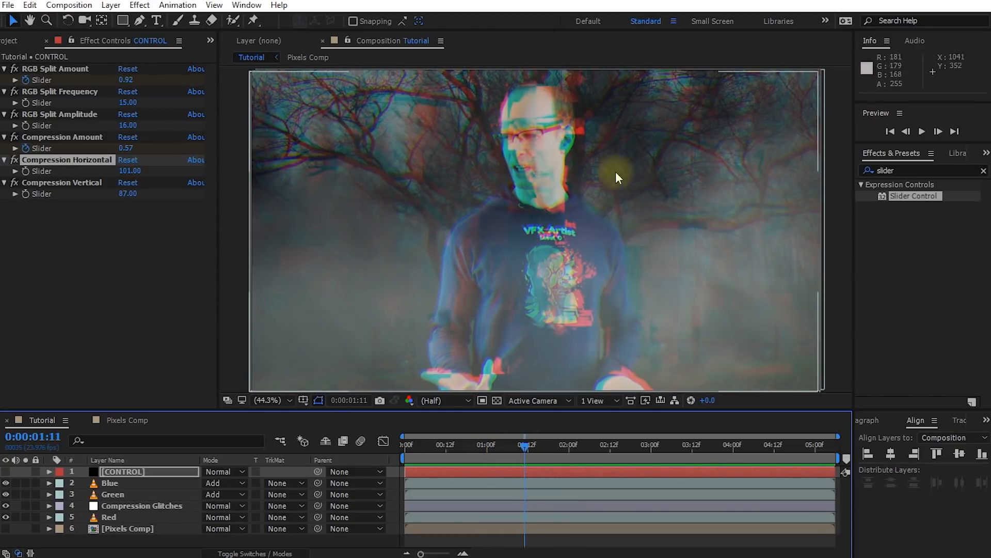
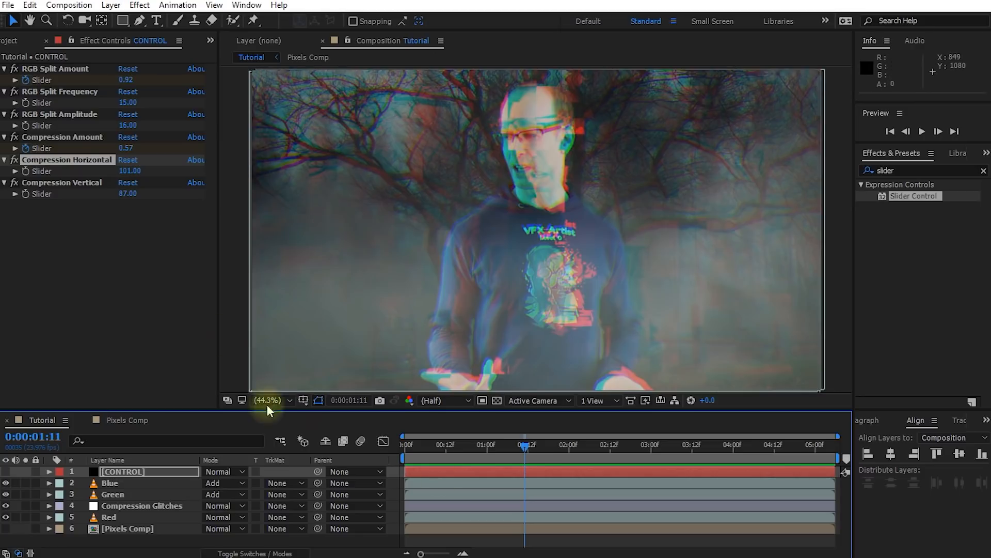
- Advance the playhead to 0:00:01:12, duplicate Pixels Comp in the project and name the copy Lines Comp
{"action": "left_click", "coordinate": [10, 41]}
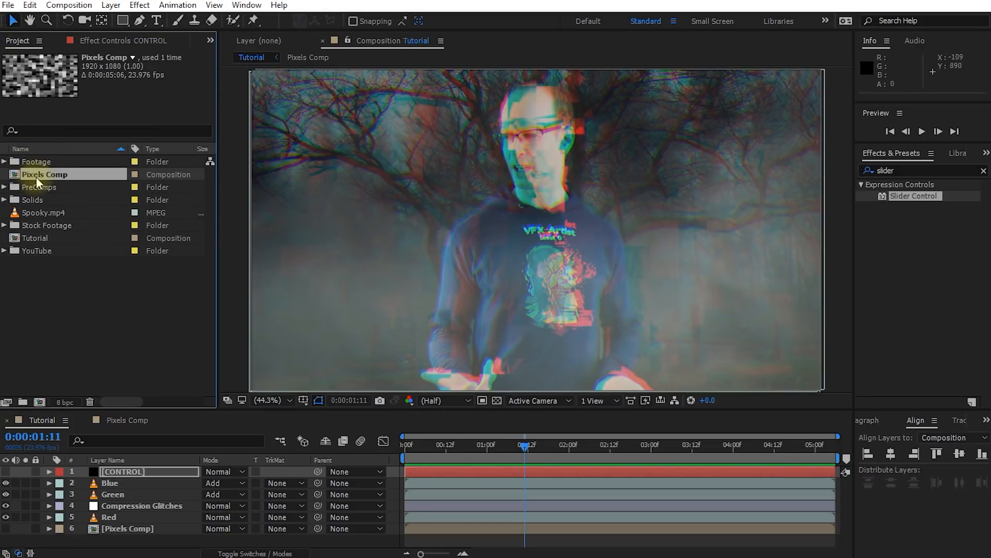
{"action": "left_click", "coordinate": [31, 165]}
{"action": "left_click", "coordinate": [32, 172]}
{"action": "left_click_drag", "start_coordinate": [38, 170], "coordinate": [483, 170]}
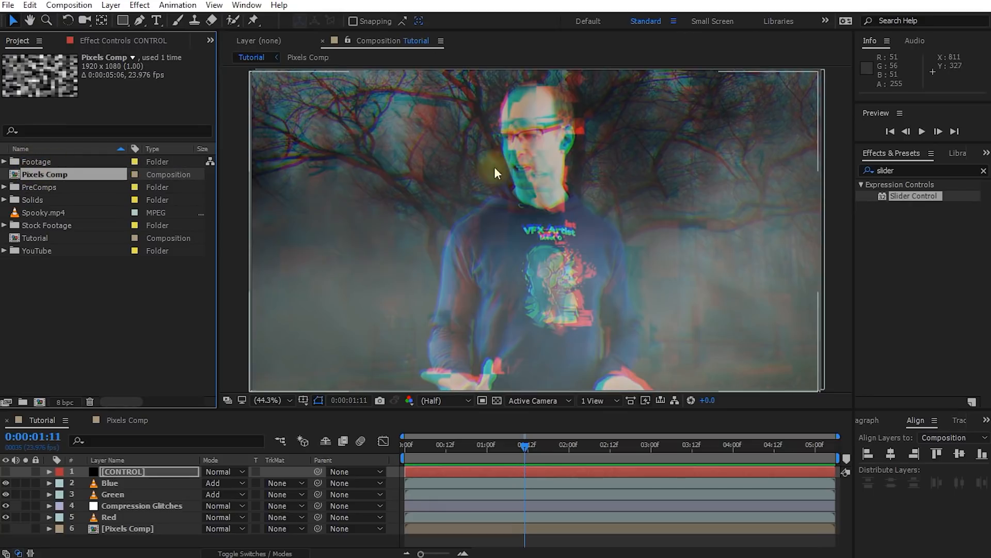
{"action": "left_click_drag", "start_coordinate": [533, 449], "coordinate": [532, 451]}
{"action": "key", "text": "Page_Down"}
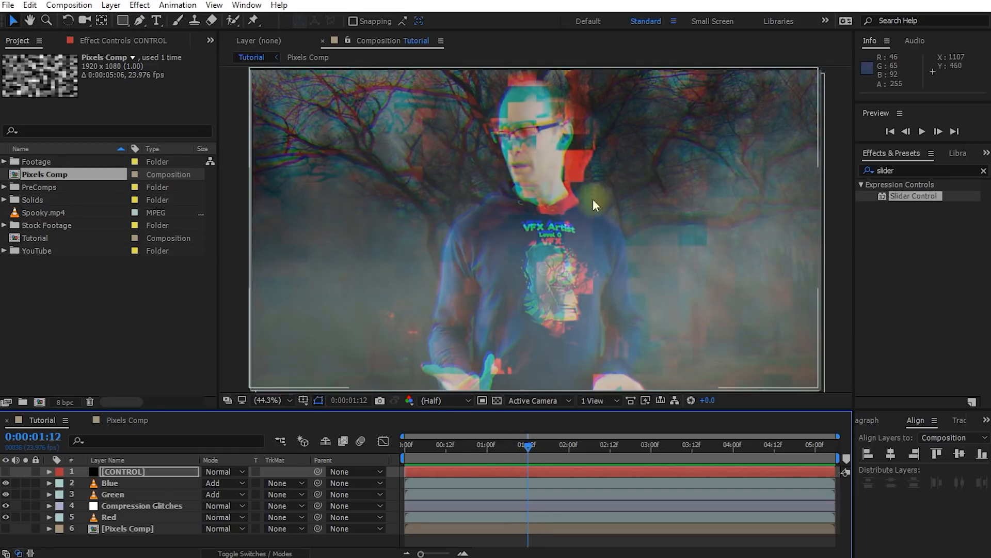
{"action": "left_click", "coordinate": [30, 169]}
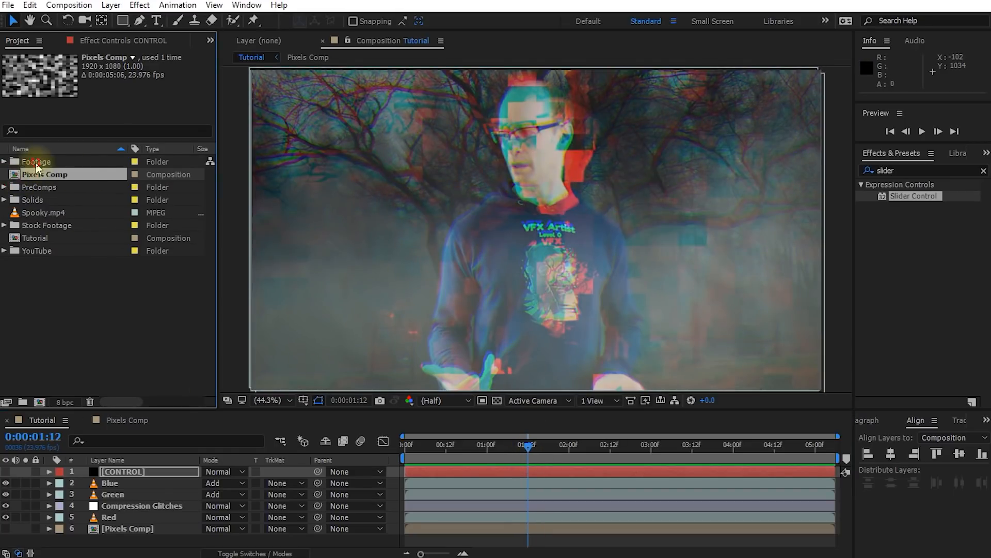
{"action": "key", "text": "ctrl+d"}
{"action": "key", "text": "Return"}
{"action": "type", "text": "Lines Comp"}
{"action": "key", "text": "Return"}
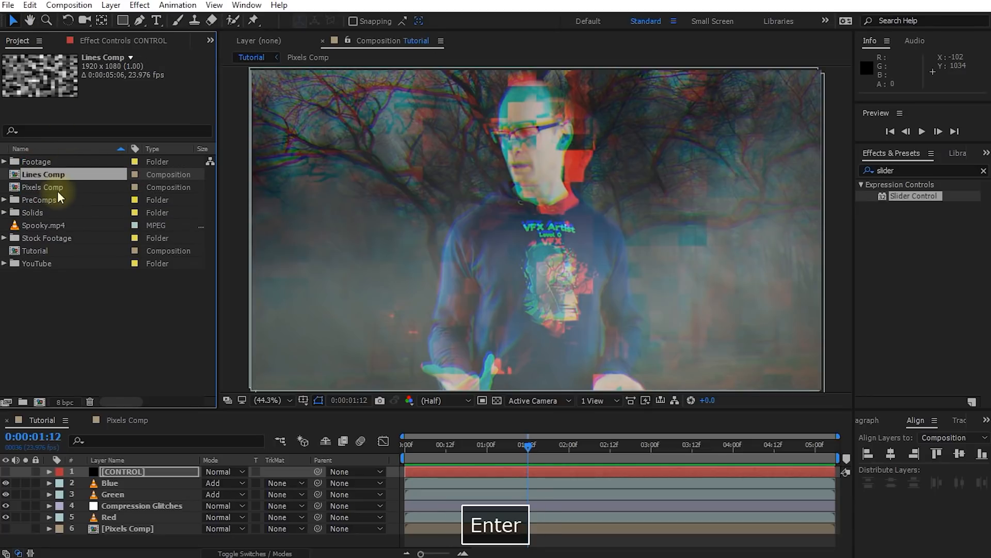
- Open Lines Comp and rename its Pixels layer as Lines
{"action": "double_click", "coordinate": [49, 175]}
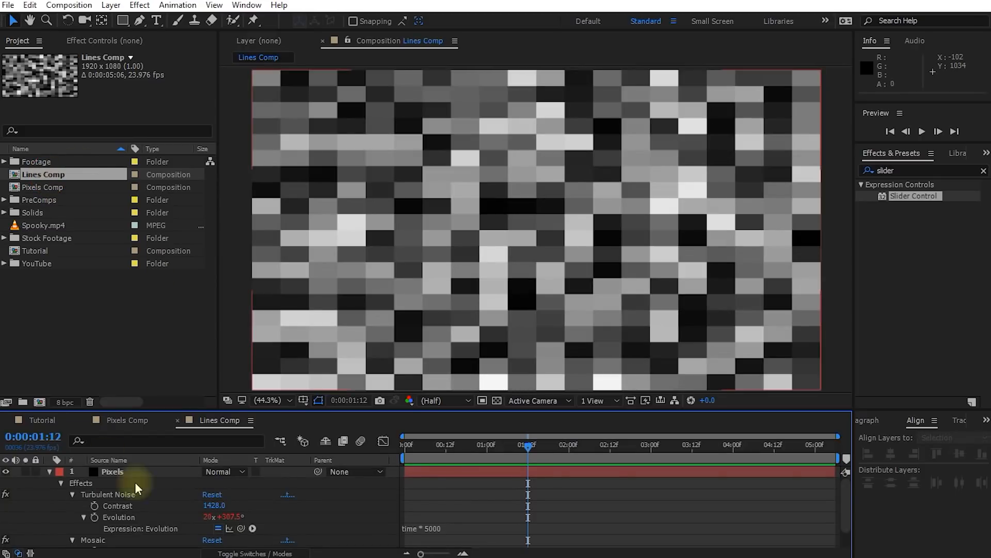
{"action": "left_click", "coordinate": [114, 472]}
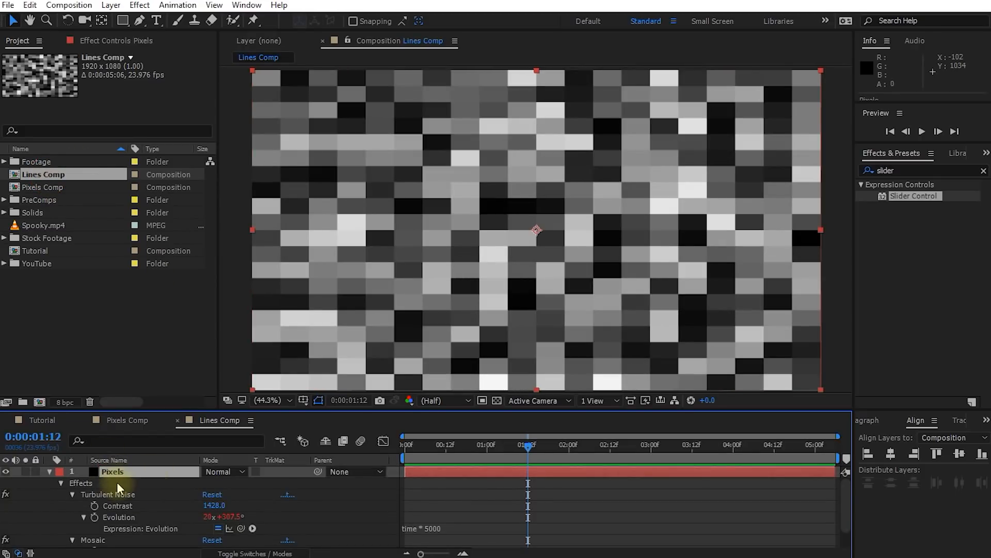
{"action": "key", "text": "Return"}
{"action": "type", "text": "Lines"}
{"action": "key", "text": "Return"}
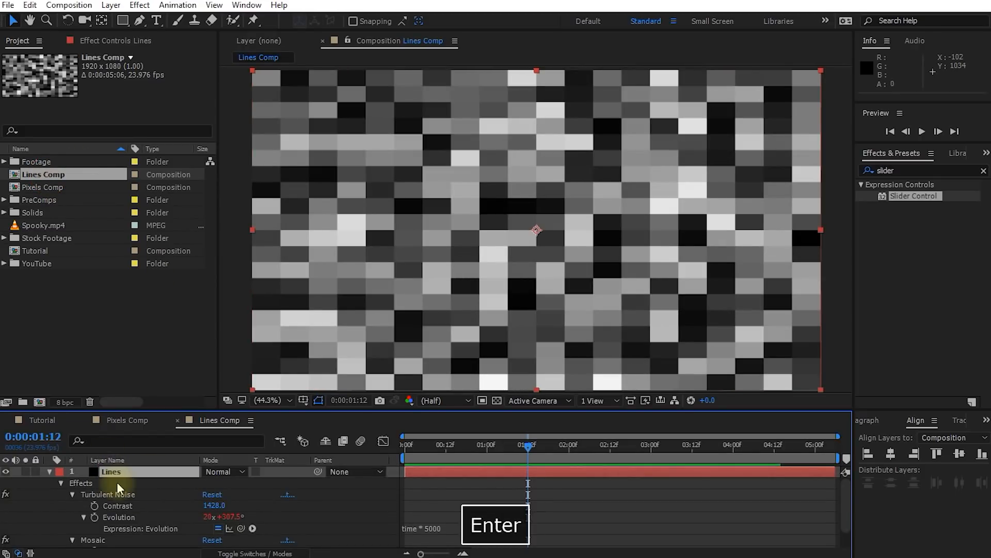
- Set the Lines layer's Mosaic effect to 1 horizontal block and 30 vertical blocks, and enable Sharp Colors
{"action": "left_click", "coordinate": [125, 43]}
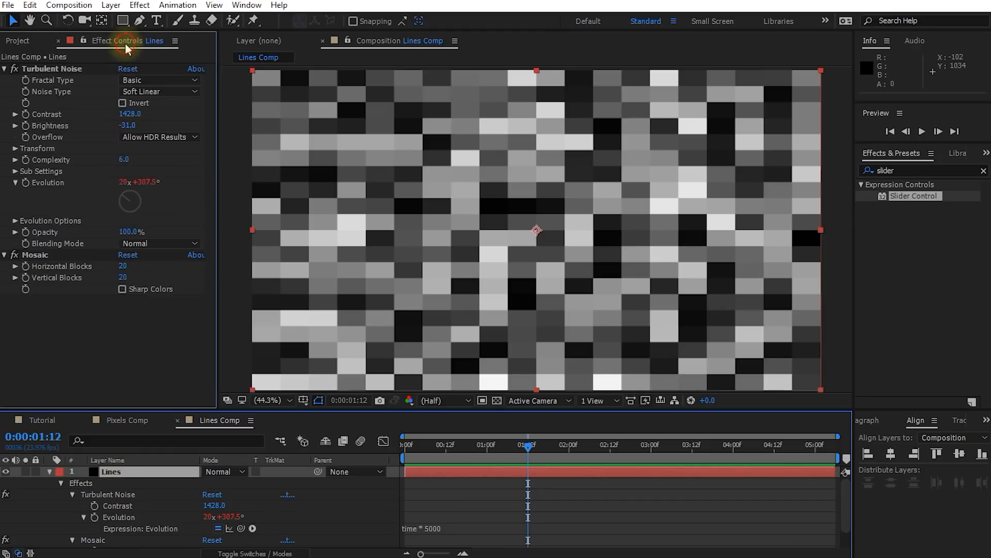
{"action": "left_click", "coordinate": [49, 70]}
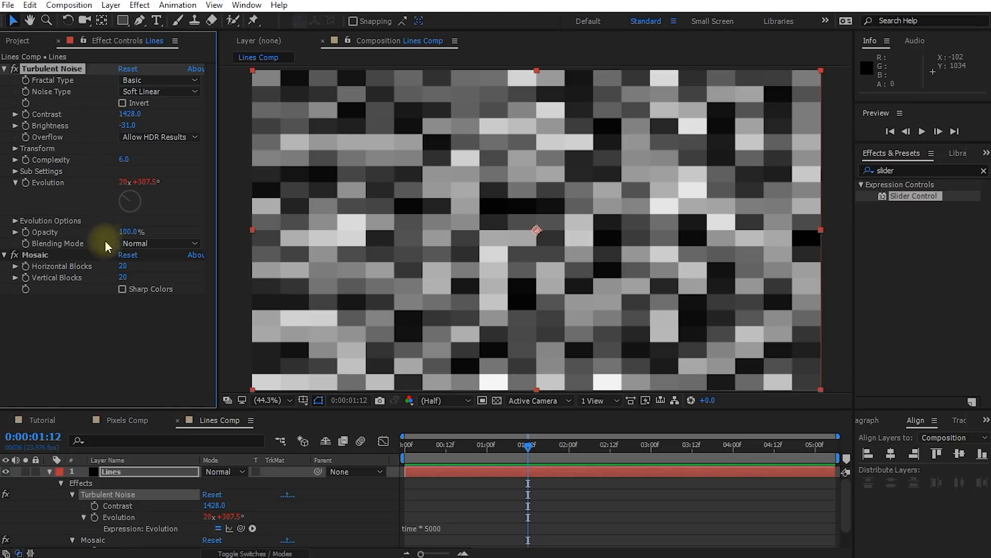
{"action": "left_click", "coordinate": [120, 266]}
{"action": "type", "text": "1"}
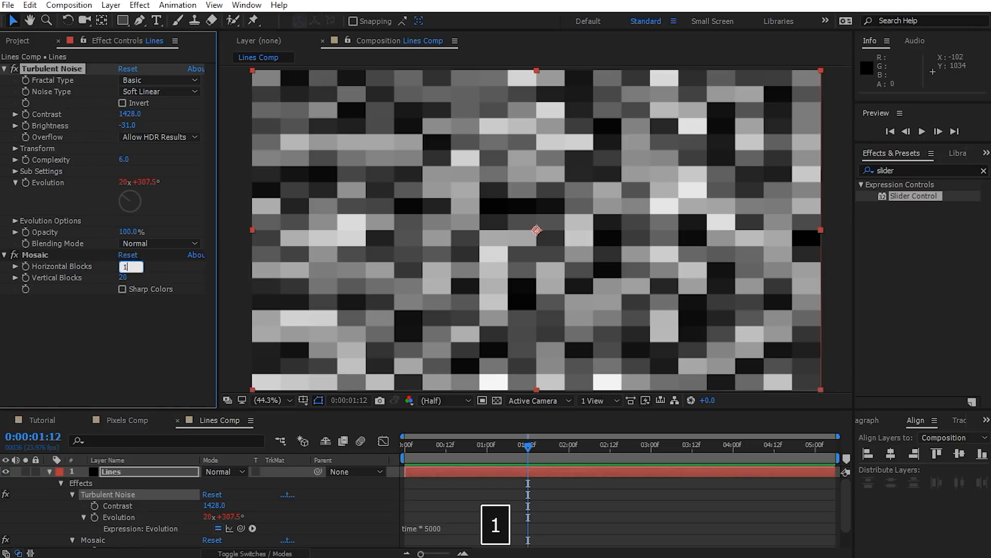
{"action": "left_click", "coordinate": [144, 327]}
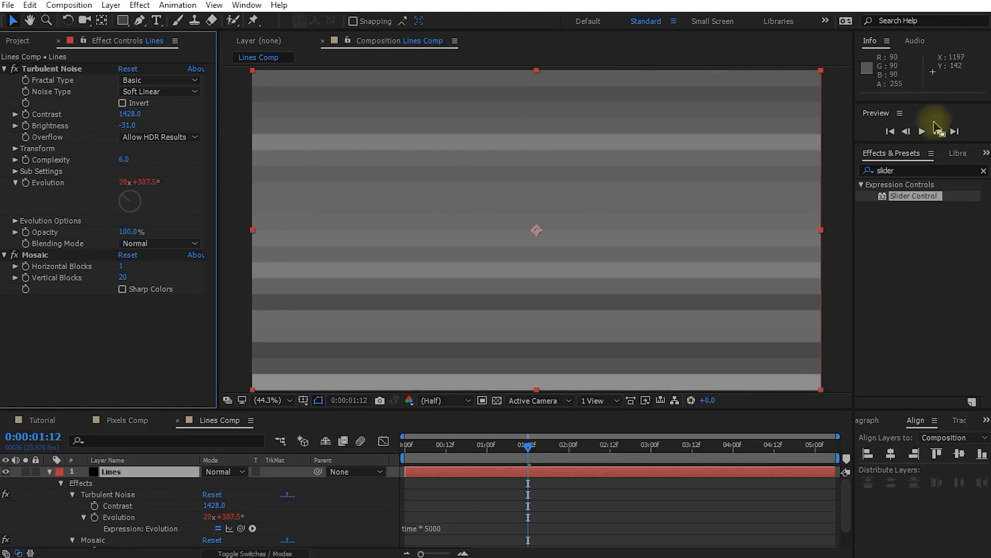
{"action": "left_click", "coordinate": [122, 279]}
{"action": "type", "text": "30"}
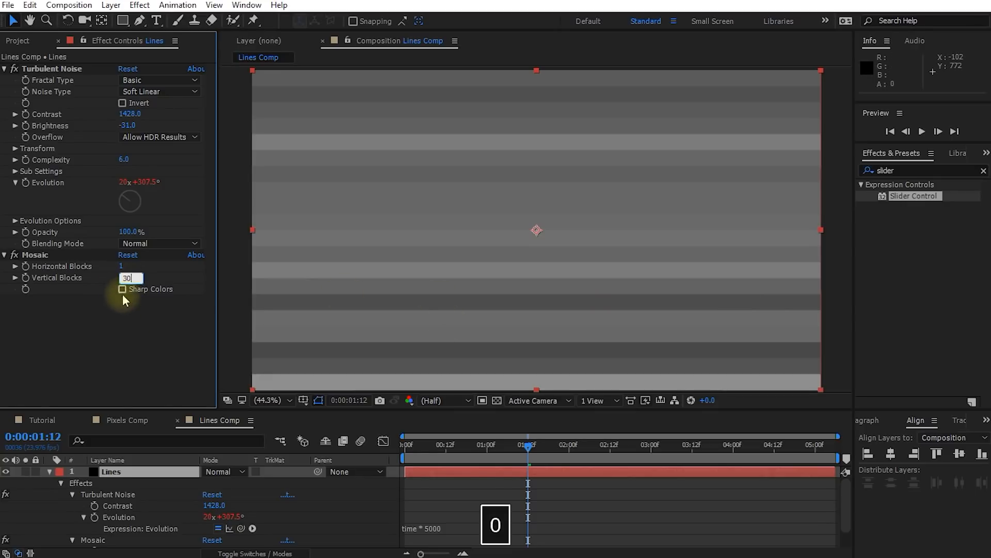
{"action": "left_click", "coordinate": [114, 352]}
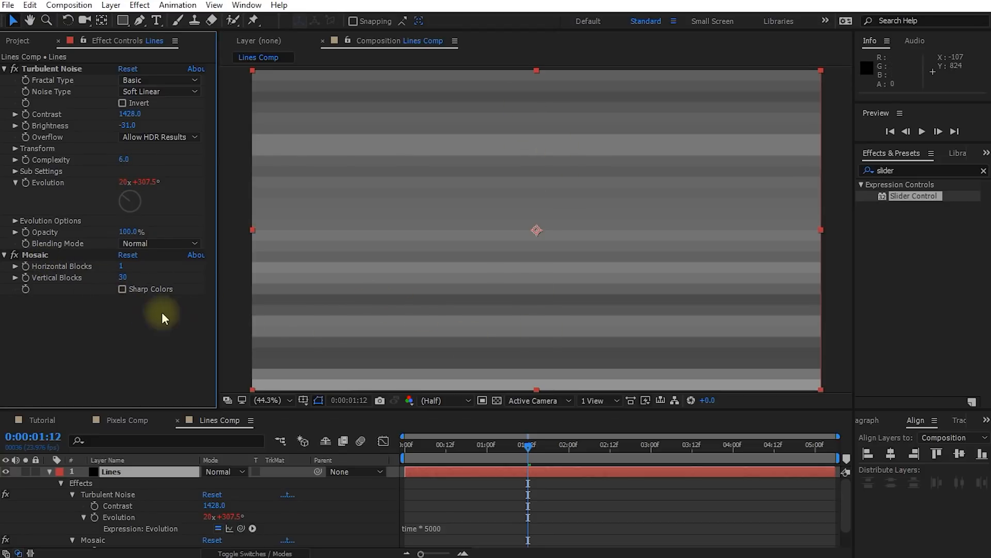
{"action": "left_click", "coordinate": [122, 289]}
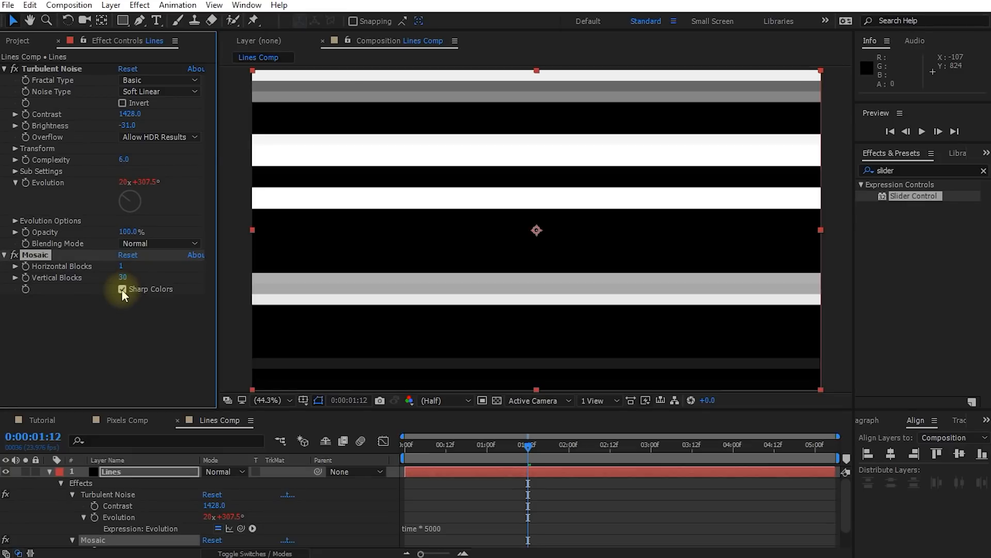
- Set the Lines layer's Turbulent Noise Contrast to 1092 and Brightness to -75, and return to the Tutorial composition
{"action": "left_click_drag", "start_coordinate": [528, 458], "coordinate": [552, 450]}
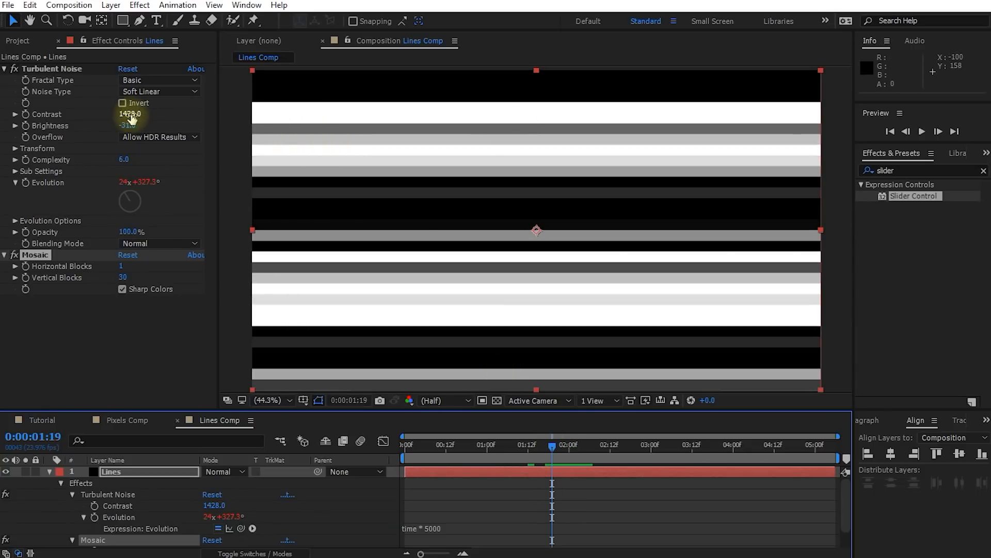
{"action": "left_click_drag", "start_coordinate": [134, 113], "coordinate": [106, 121]}
{"action": "left_click_drag", "start_coordinate": [6, 173], "coordinate": [31, 189]}
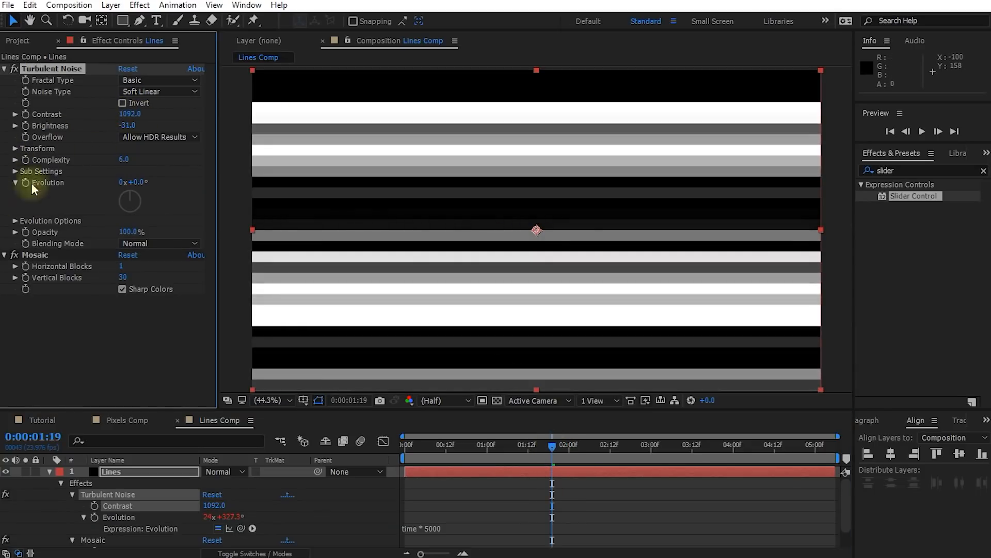
{"action": "left_click_drag", "start_coordinate": [126, 132], "coordinate": [114, 147]}
{"action": "mouse_move", "coordinate": [550, 443]}
{"action": "left_mouse_down"}
{"action": "mouse_move", "coordinate": [448, 440]}
{"action": "mouse_move", "coordinate": [676, 441]}
{"action": "mouse_move", "coordinate": [481, 452]}
{"action": "mouse_move", "coordinate": [562, 457]}
{"action": "mouse_move", "coordinate": [515, 465]}
{"action": "mouse_move", "coordinate": [698, 453]}
{"action": "mouse_move", "coordinate": [571, 452]}
{"action": "mouse_move", "coordinate": [599, 462]}
{"action": "mouse_move", "coordinate": [565, 462]}
{"action": "mouse_move", "coordinate": [534, 452]}
{"action": "mouse_move", "coordinate": [559, 452]}
{"action": "left_mouse_up"}
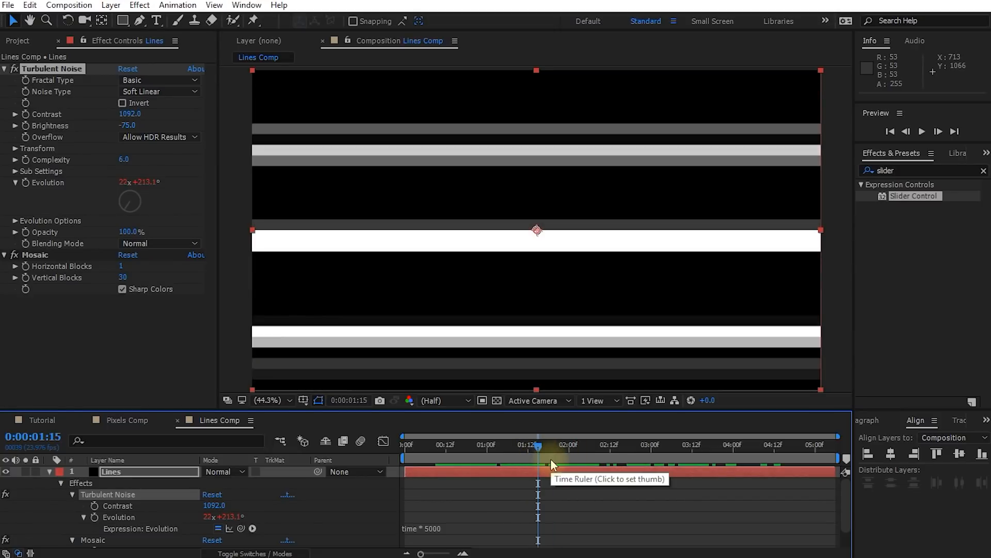
{"action": "left_click", "coordinate": [39, 420]}
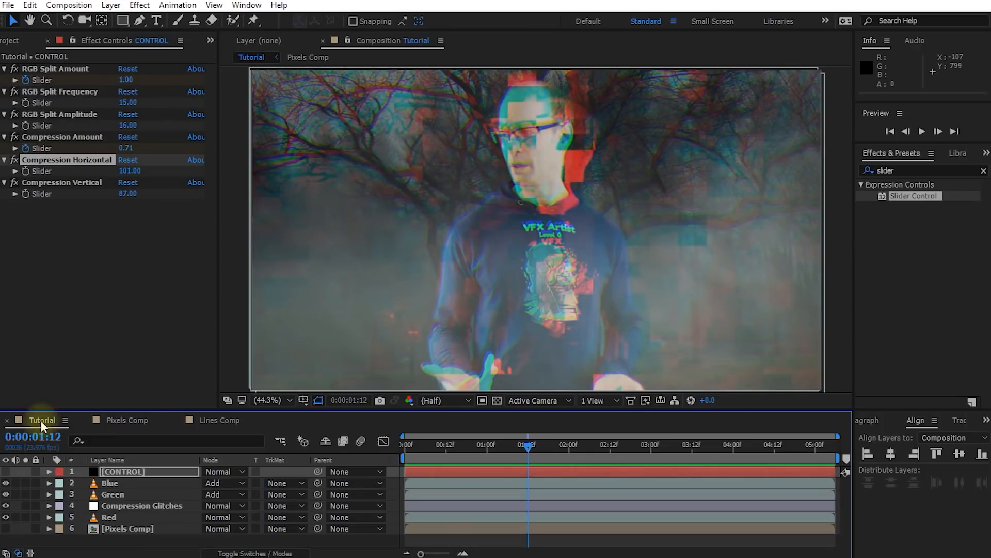
- Add Lines Comp from the project as the lowest layer of the Tutorial composition and hide it
{"action": "left_click", "coordinate": [9, 42]}
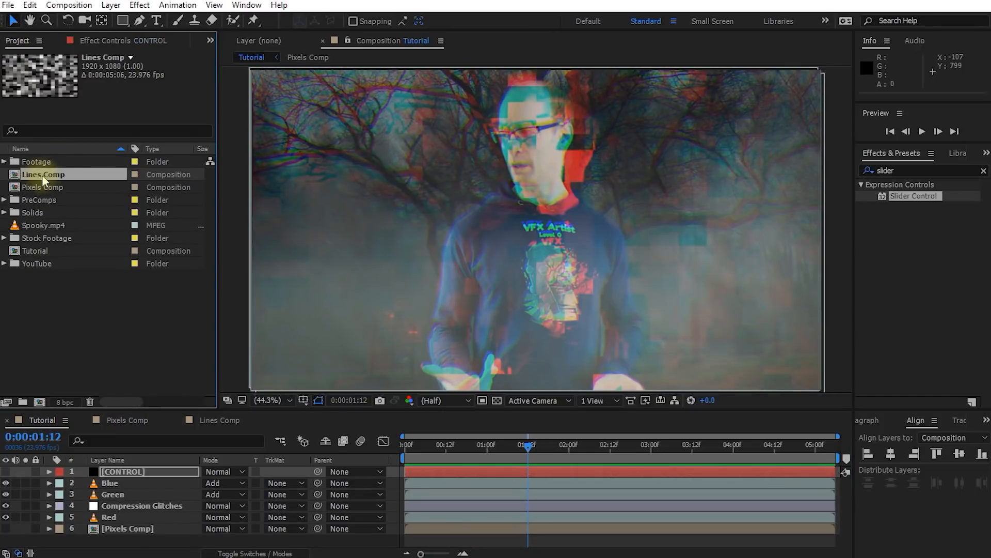
{"action": "left_click_drag", "start_coordinate": [35, 175], "coordinate": [126, 538]}
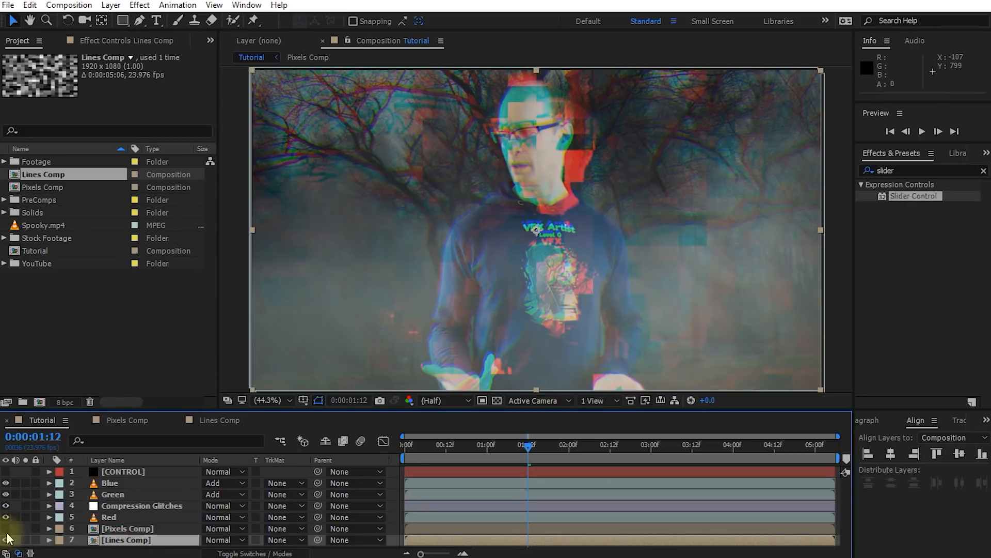
{"action": "left_click", "coordinate": [7, 540]}
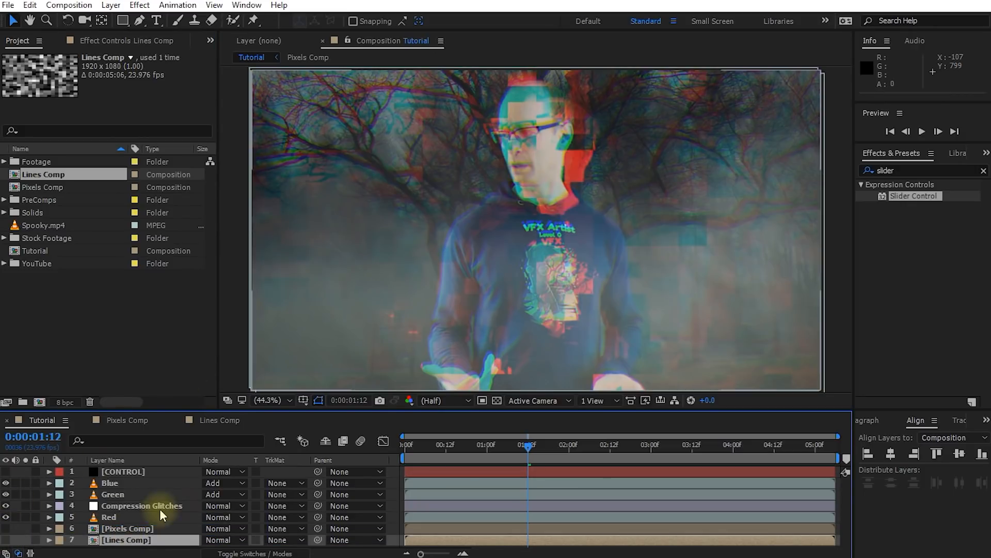
- Duplicate the Compression Glitches layer, place the copy directly below CONTROL and rename it Horizontal Tears
{"action": "left_click", "coordinate": [134, 509]}
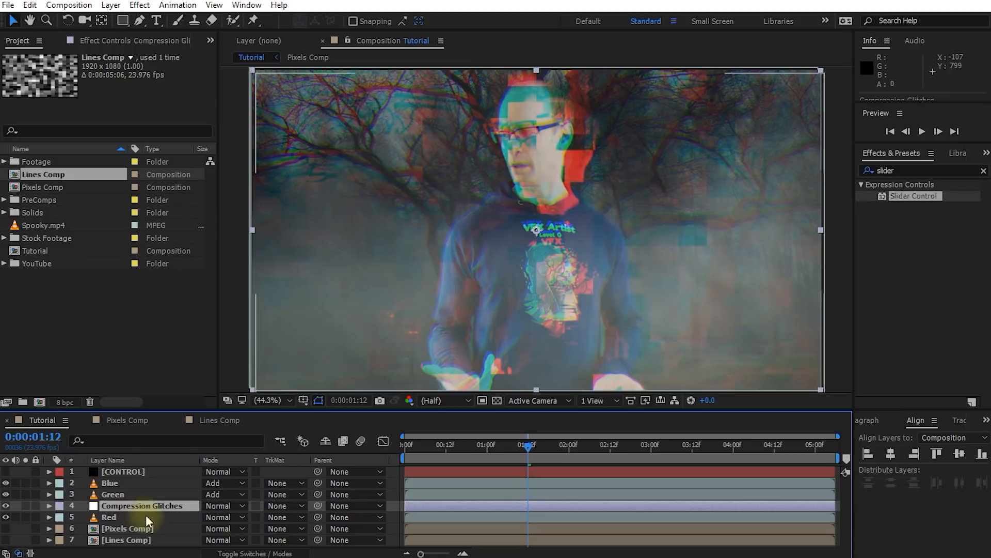
{"action": "key", "text": "ctrl+d"}
{"action": "left_click_drag", "start_coordinate": [131, 506], "coordinate": [126, 484]}
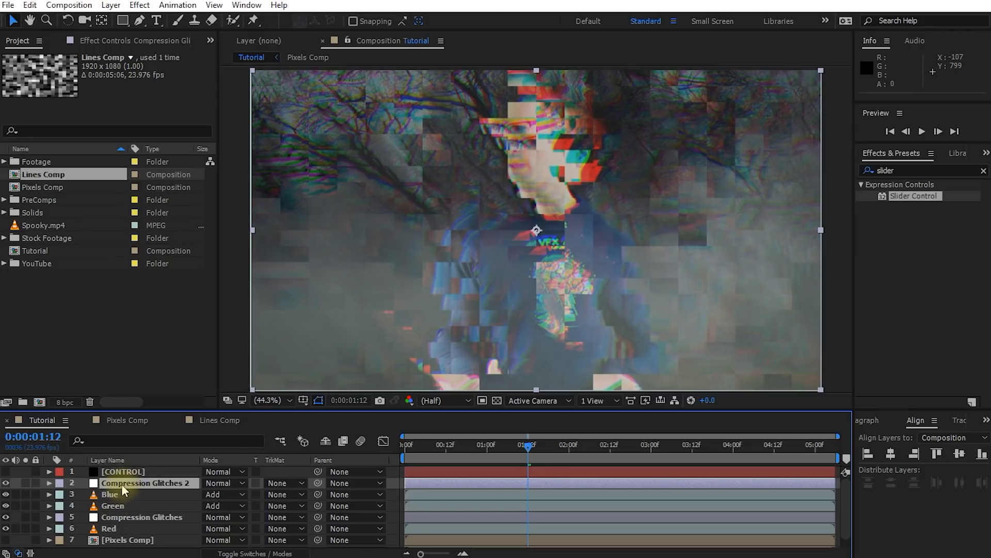
{"action": "left_click", "coordinate": [120, 484]}
{"action": "key", "text": "Return"}
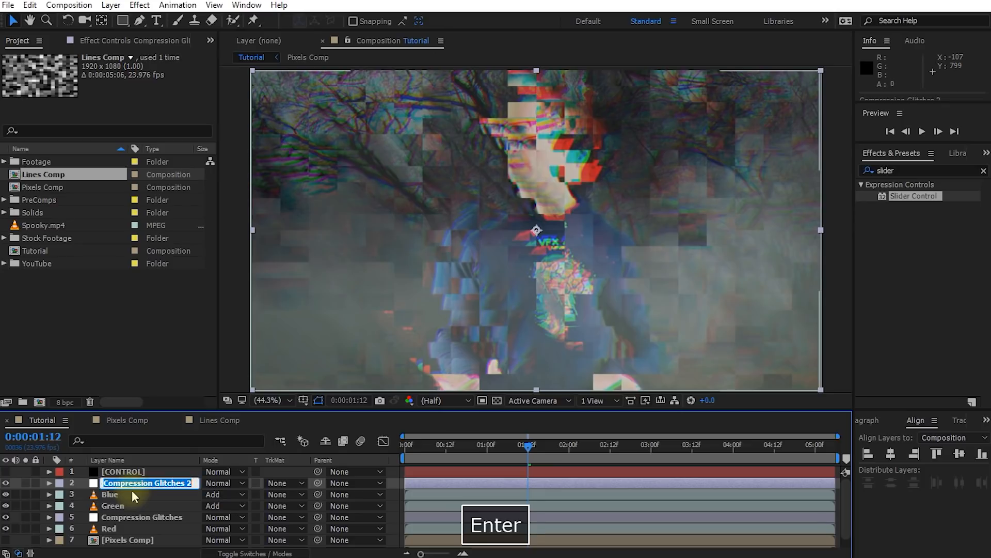
{"action": "type", "text": "Horizontal Tears"}
{"action": "key", "text": "Return"}
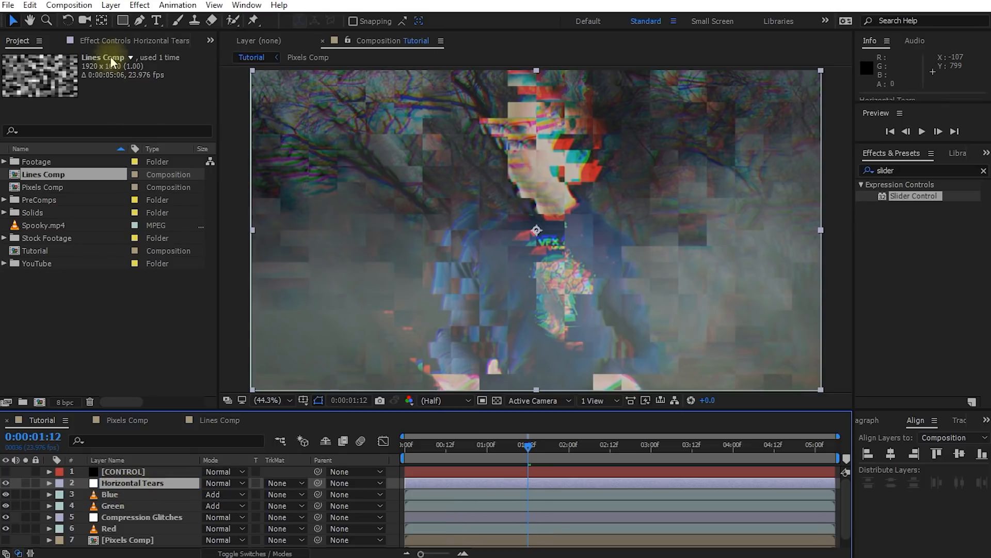
- Set the displacement map layer of Horizontal Tears' Displacement Map effect to Lines Comp
{"action": "left_click", "coordinate": [119, 41]}
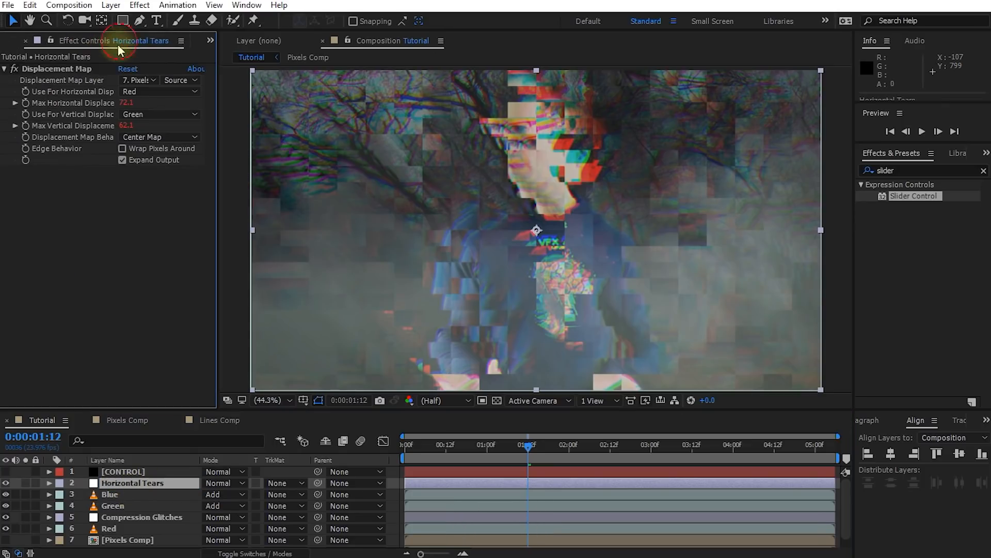
{"action": "left_click", "coordinate": [69, 67]}
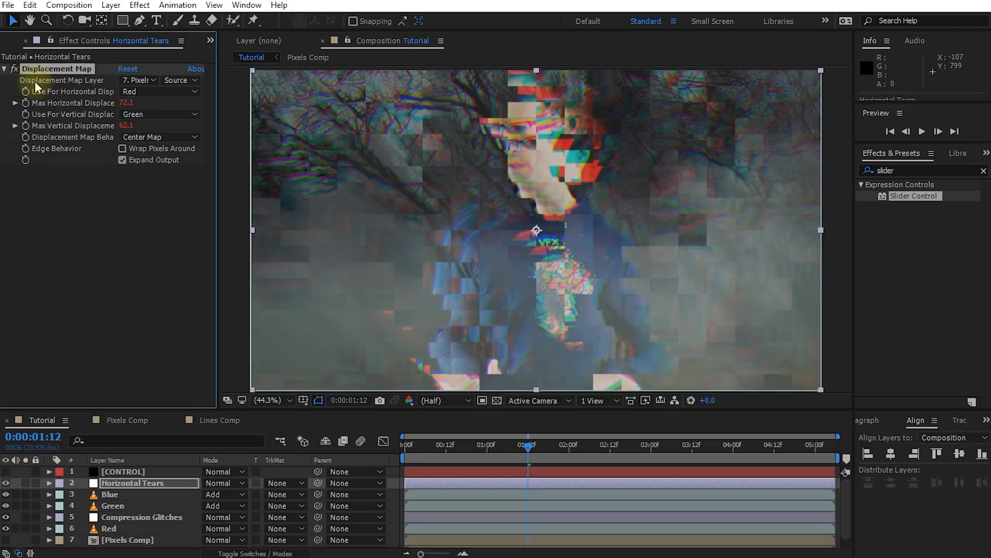
{"action": "left_click", "coordinate": [151, 81]}
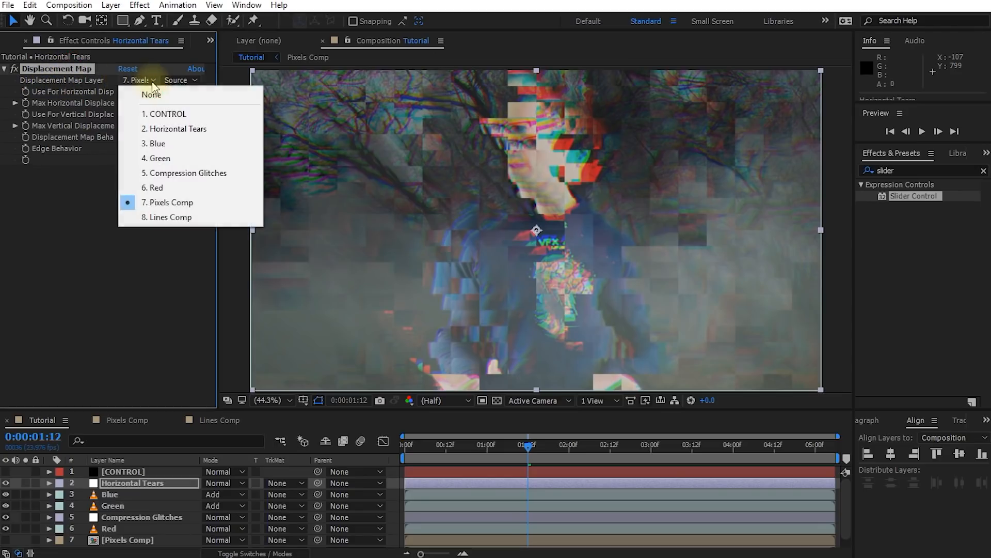
{"action": "left_click", "coordinate": [181, 218]}
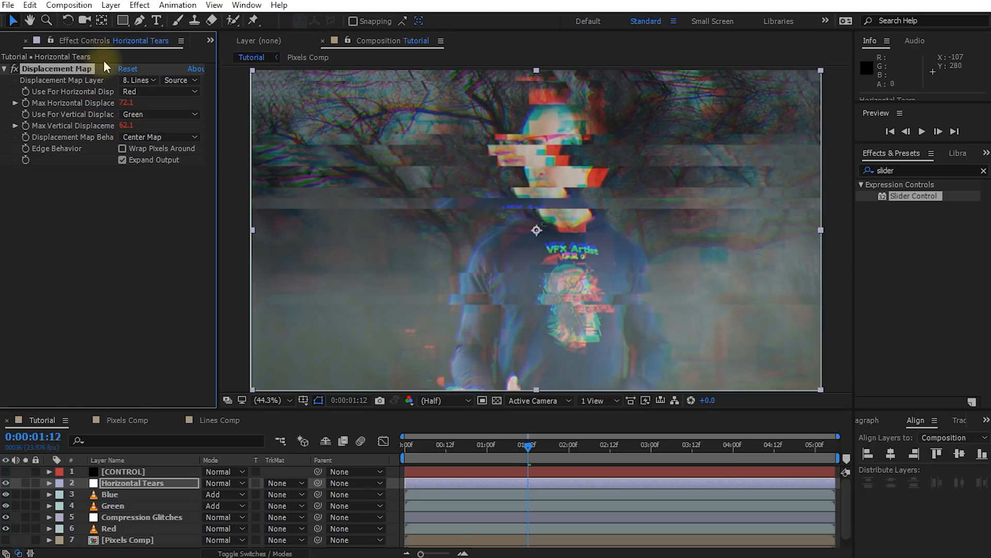
- Add a Slider Control to the CONTROL layer and name it Tearing Amount
{"action": "left_click", "coordinate": [126, 472]}
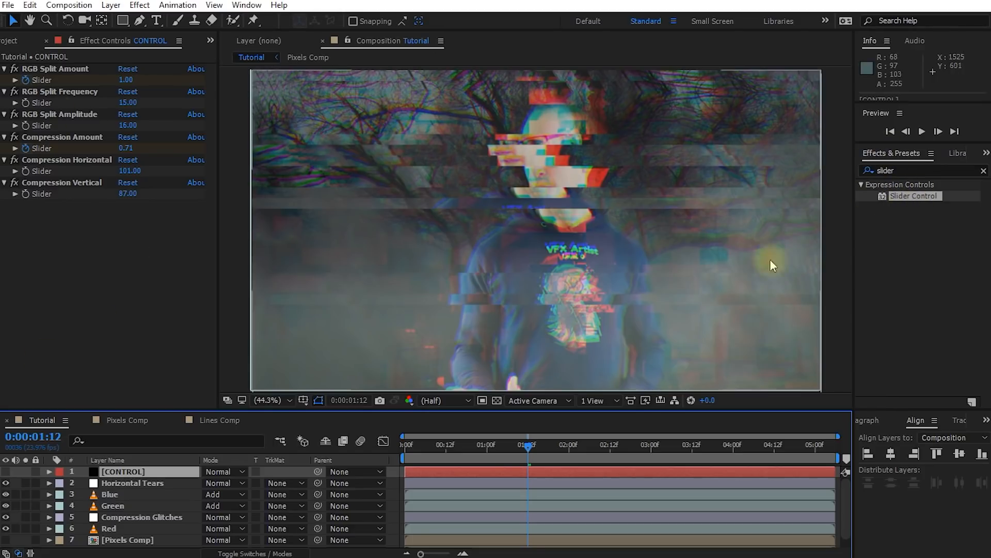
{"action": "double_click", "coordinate": [911, 196]}
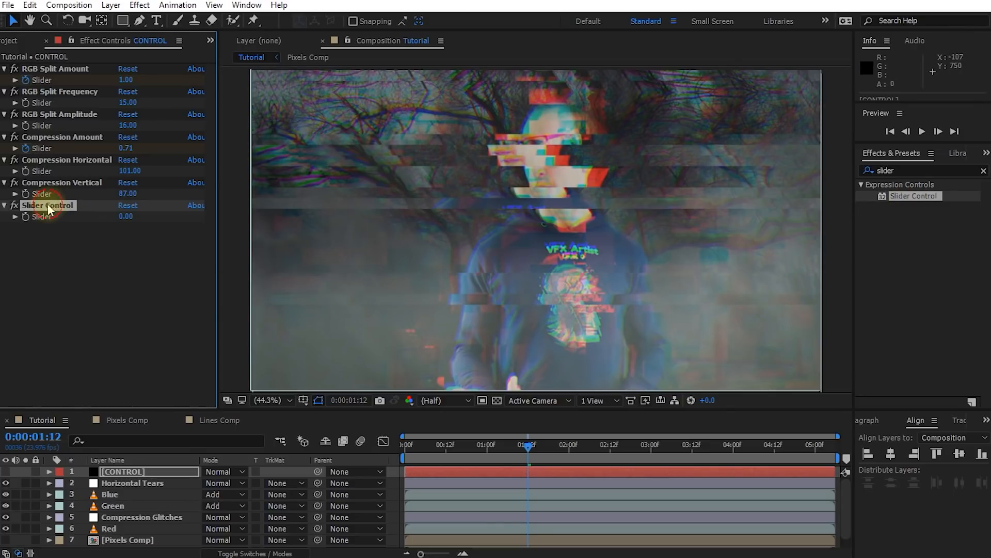
{"action": "key", "text": "Return"}
{"action": "type", "text": "Tearing Amount"}
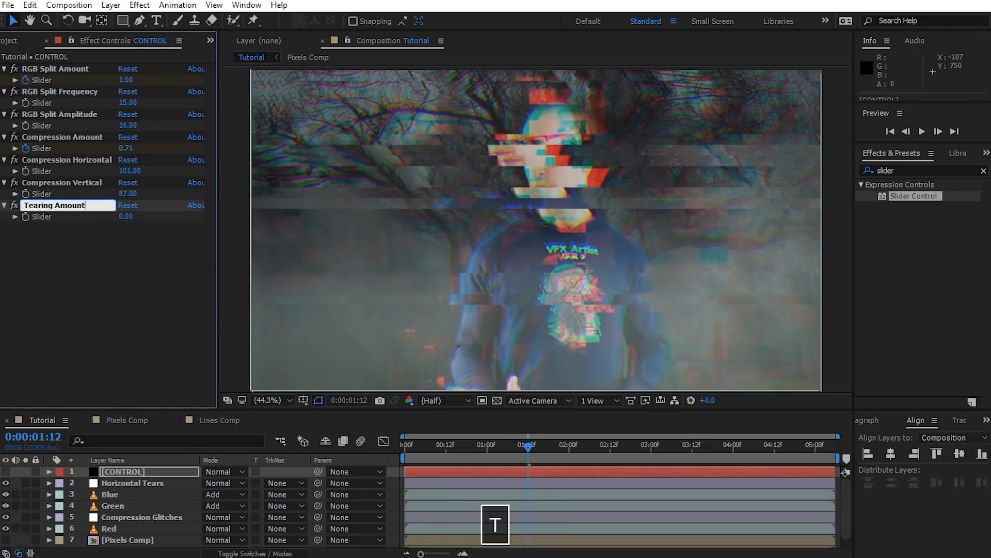
{"action": "key", "text": "Return"}
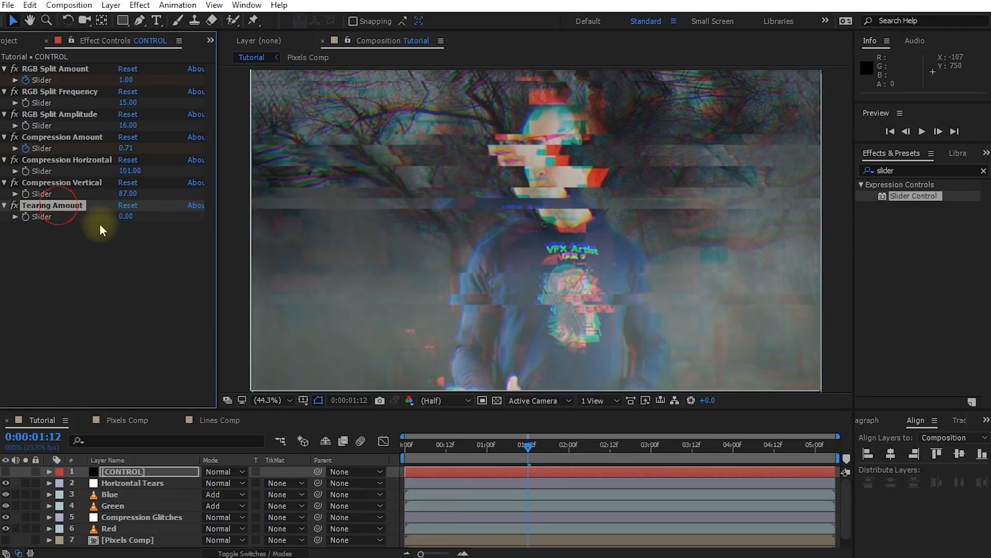
- Duplicate the Tearing Amount slider and rename the copy Tearing Horizontal
{"action": "key", "text": "ctrl+d"}
{"action": "key", "text": "Return"}
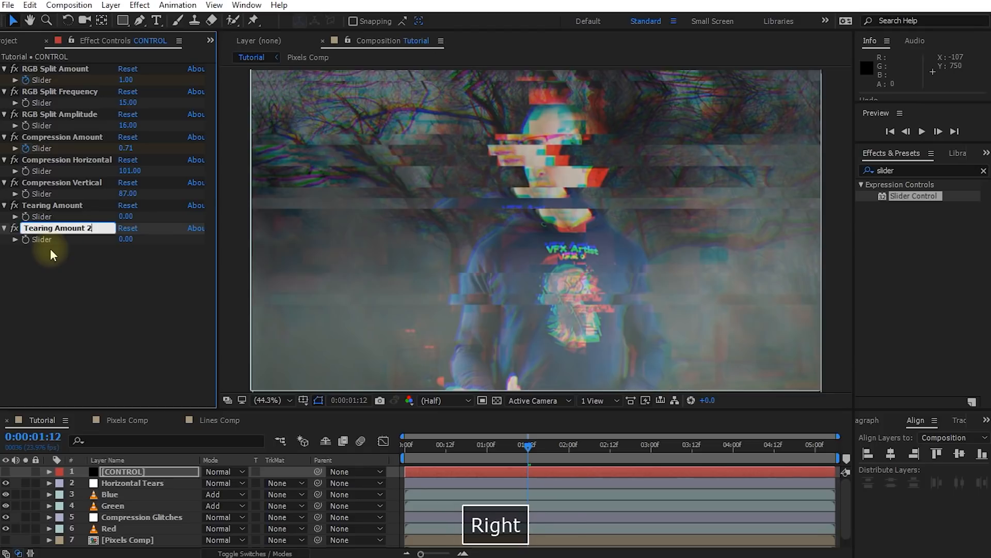
{"action": "key", "text": "ctrl+shift+Left"}
{"action": "key", "text": "ctrl+shift+Left"}
{"action": "type", "text": "Horizontal"}
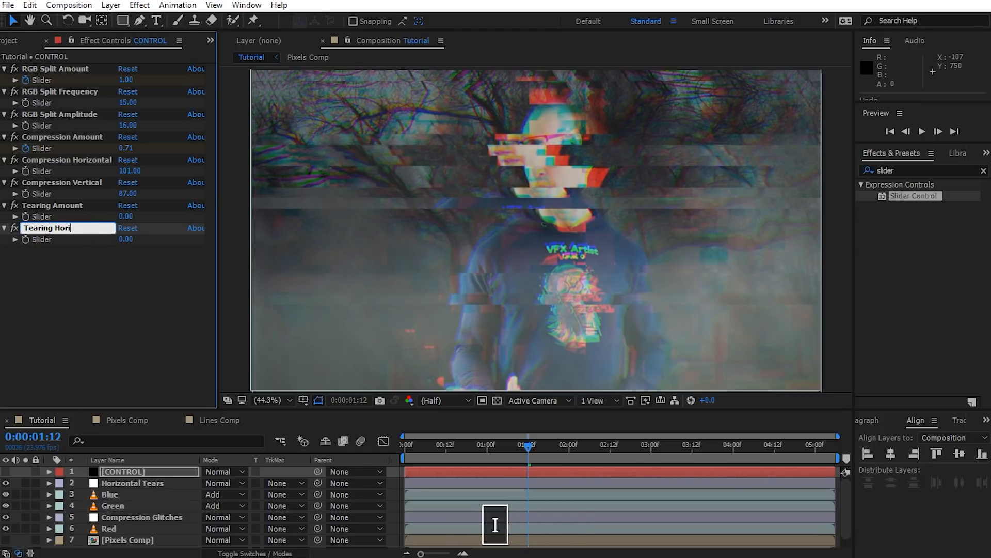
{"action": "key", "text": "Return"}
- Duplicate the Tearing Horizontal slider and rename the copy Tearing Vertical
{"action": "key", "text": "ctrl+d"}
{"action": "key", "text": "Return"}
{"action": "key", "text": "Right"}
{"action": "key", "text": "ctrl+shift+Left"}
{"action": "key", "text": "ctrl+shift+Left"}
{"action": "type", "text": "Vertical"}
{"action": "key", "text": "Return"}
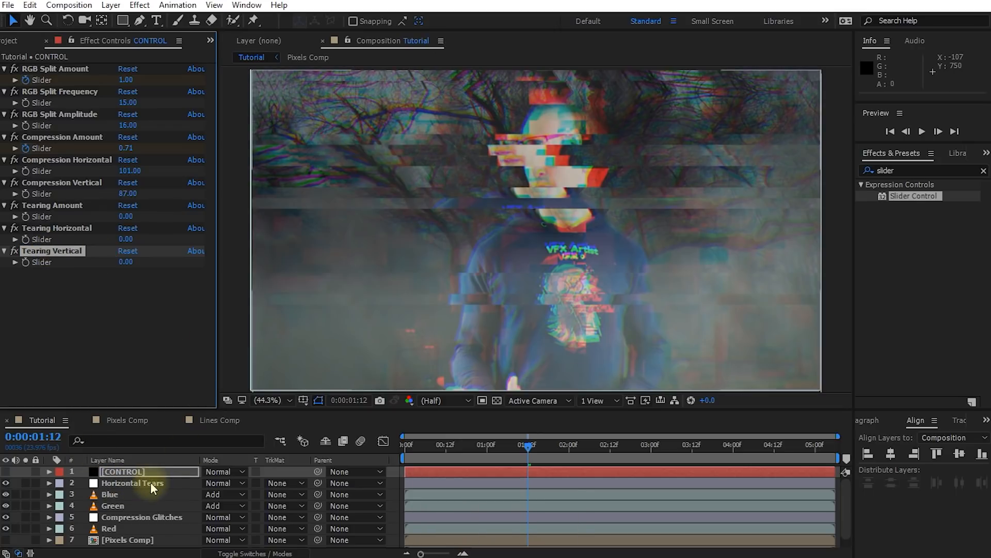
- Reveal the Horizontal Tears layer's two displacement expressions and enlarge the timeline and expression fields to show their full text
{"action": "left_click", "coordinate": [163, 483]}
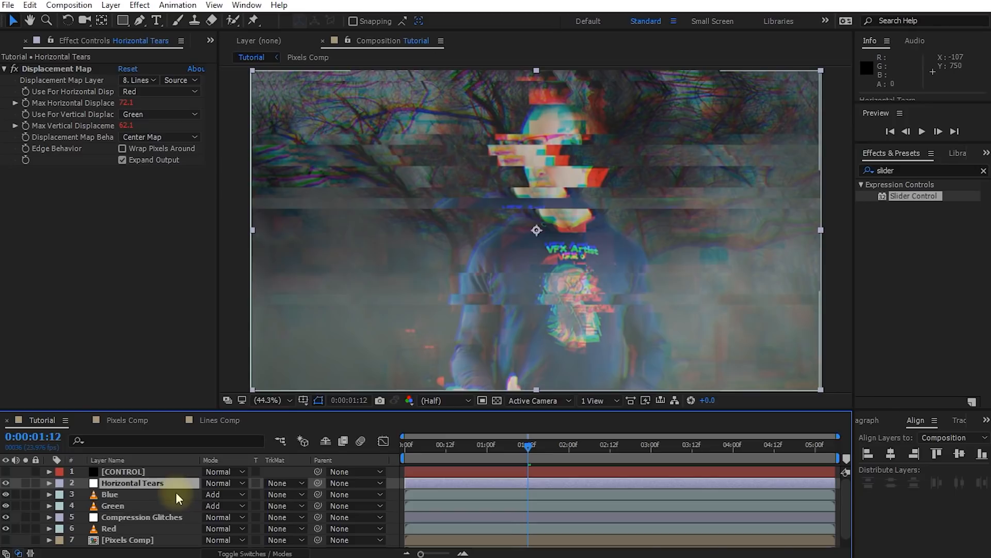
{"action": "key", "text": "u"}
{"action": "scroll", "coordinate": [465, 490], "scroll_direction": "down", "scroll_amount": 2}
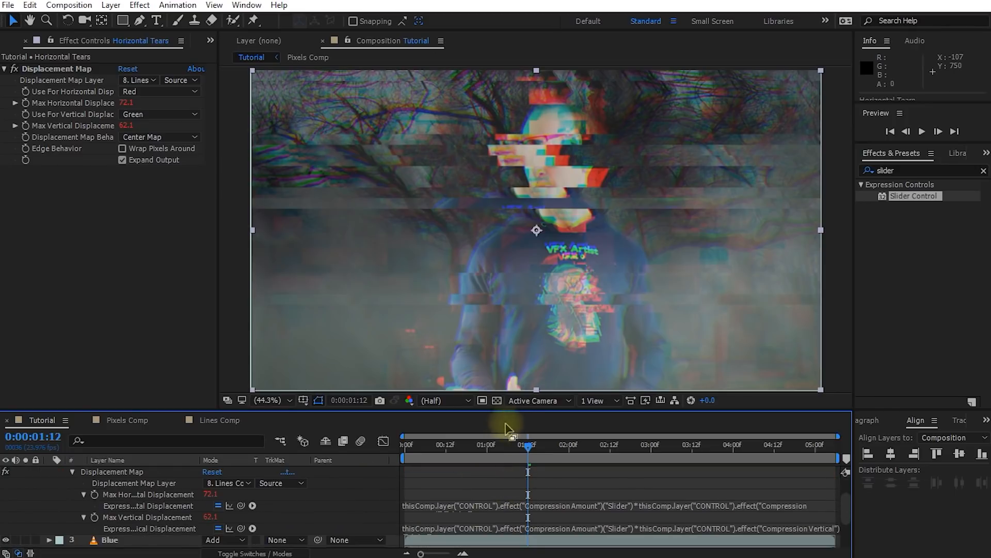
{"action": "left_click_drag", "start_coordinate": [506, 410], "coordinate": [515, 374]}
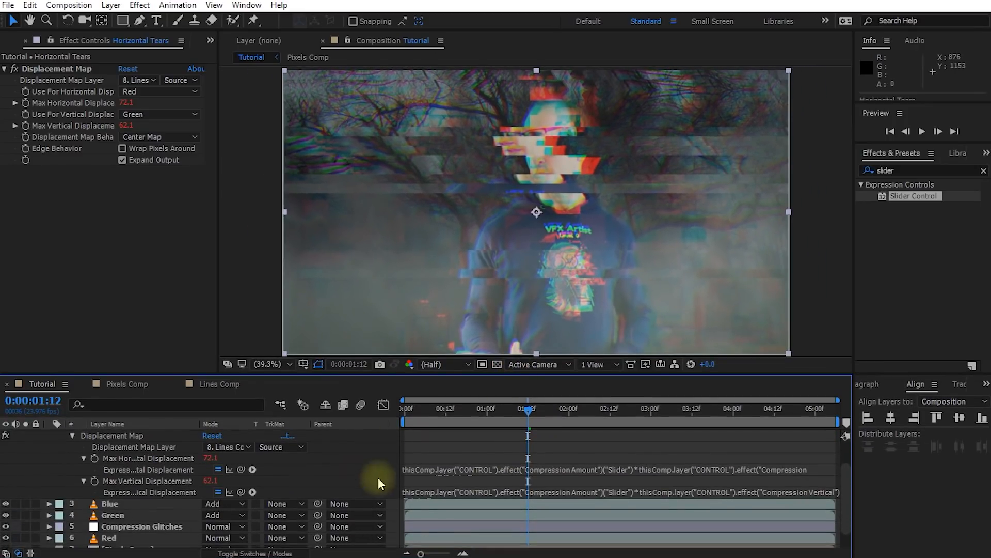
{"action": "left_click", "coordinate": [418, 496]}
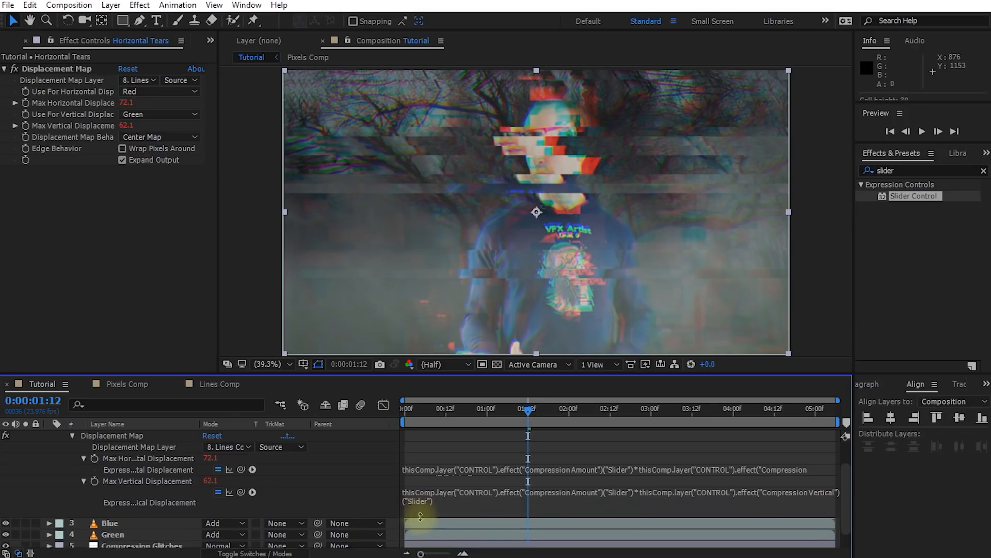
{"action": "left_click", "coordinate": [424, 473]}
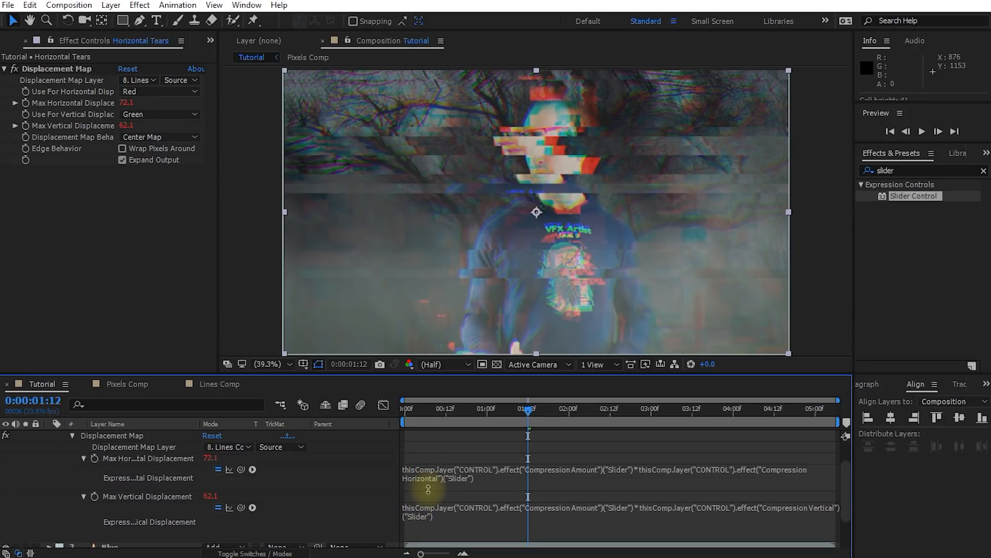
- Delete the inherited expressions from Horizontal Tears' Max Horizontal Displacement and Max Vertical Displacement
{"action": "left_click", "coordinate": [474, 479]}
{"action": "left_click", "coordinate": [521, 480]}
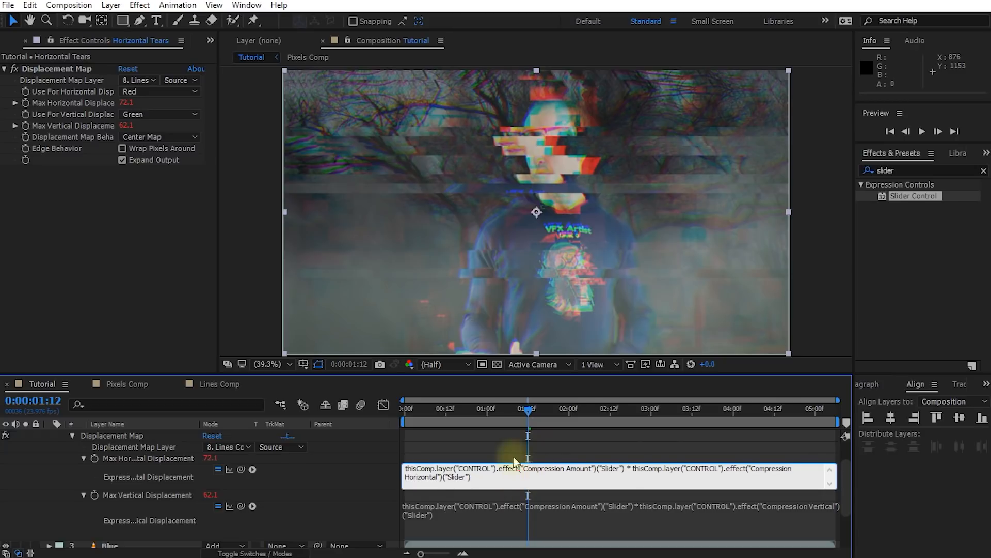
{"action": "left_click_drag", "start_coordinate": [525, 470], "coordinate": [593, 469]}
{"action": "left_click_drag", "start_coordinate": [488, 480], "coordinate": [184, 445]}
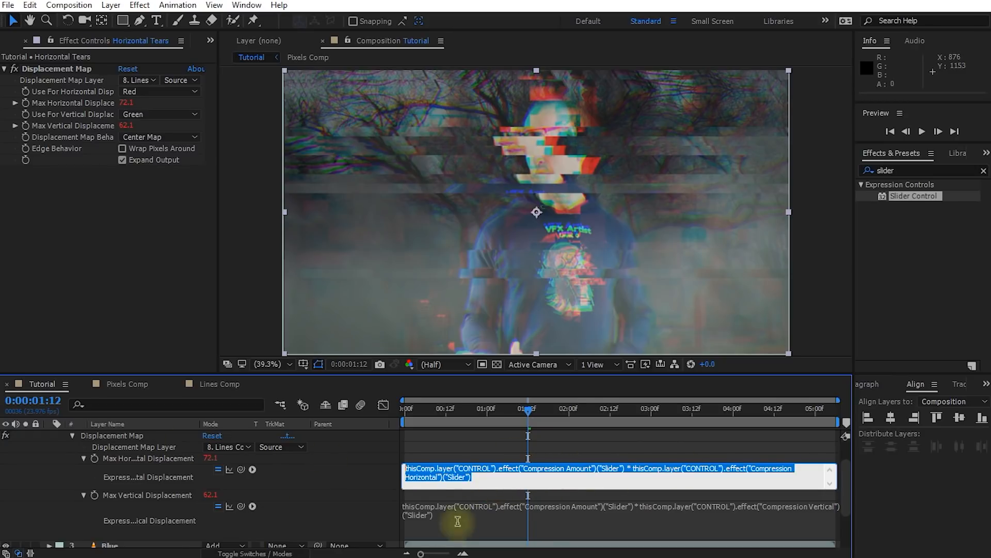
{"action": "key", "text": "BackSpace"}
{"action": "left_click", "coordinate": [456, 522]}
{"action": "left_click", "coordinate": [447, 487]}
{"action": "key", "text": "BackSpace"}
{"action": "left_click", "coordinate": [441, 467]}
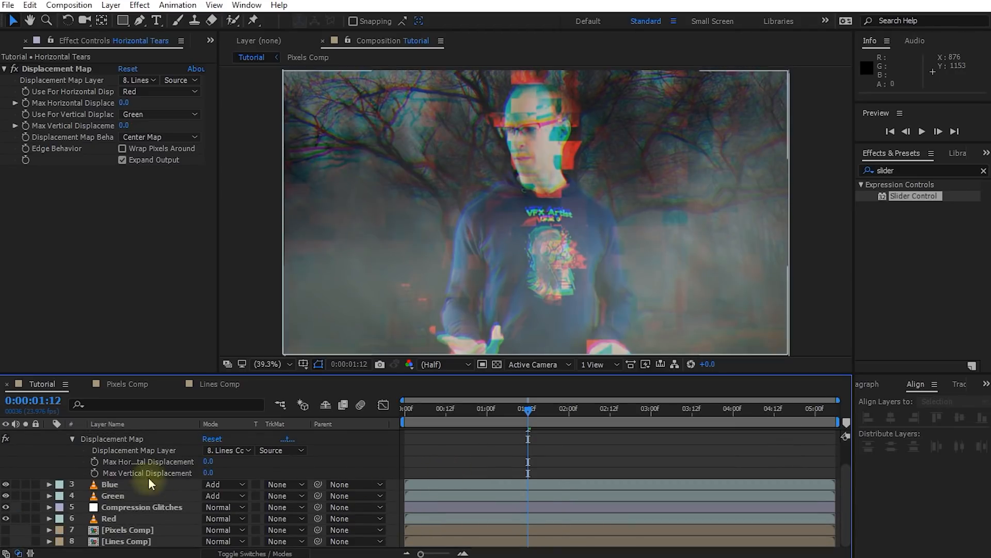
- Give Horizontal Tears' Max Horizontal Displacement an expression multiplying CONTROL's Tearing Amount slider by its Tearing Horizontal slider
{"action": "scroll", "coordinate": [149, 486], "scroll_direction": "up", "scroll_amount": 3}
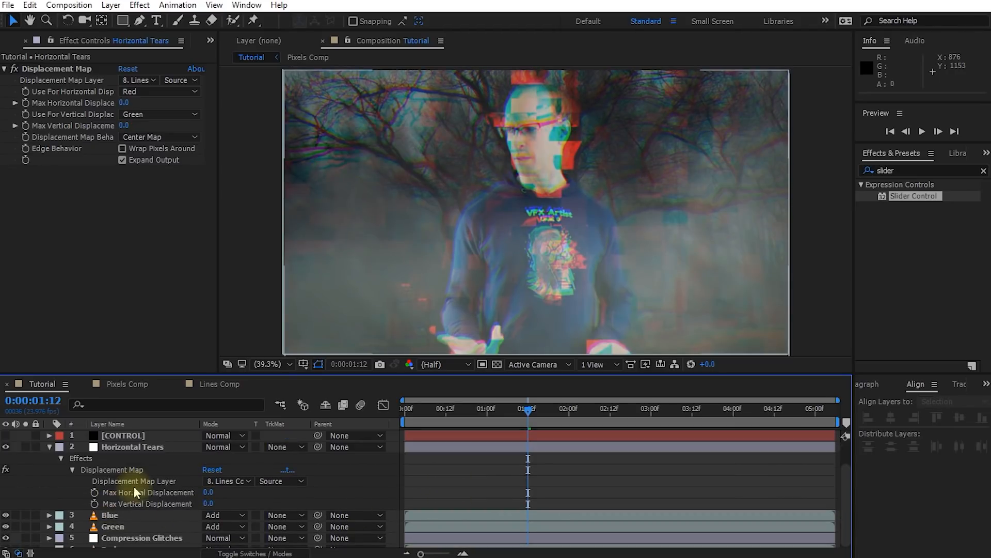
{"action": "left_click", "coordinate": [128, 436]}
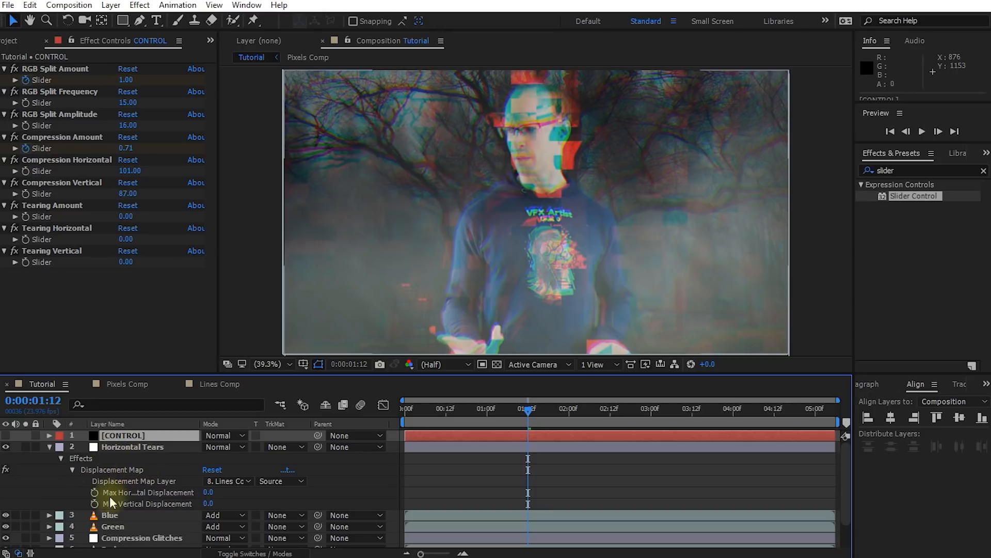
{"action": "left_click", "coordinate": [94, 493], "text": "alt"}
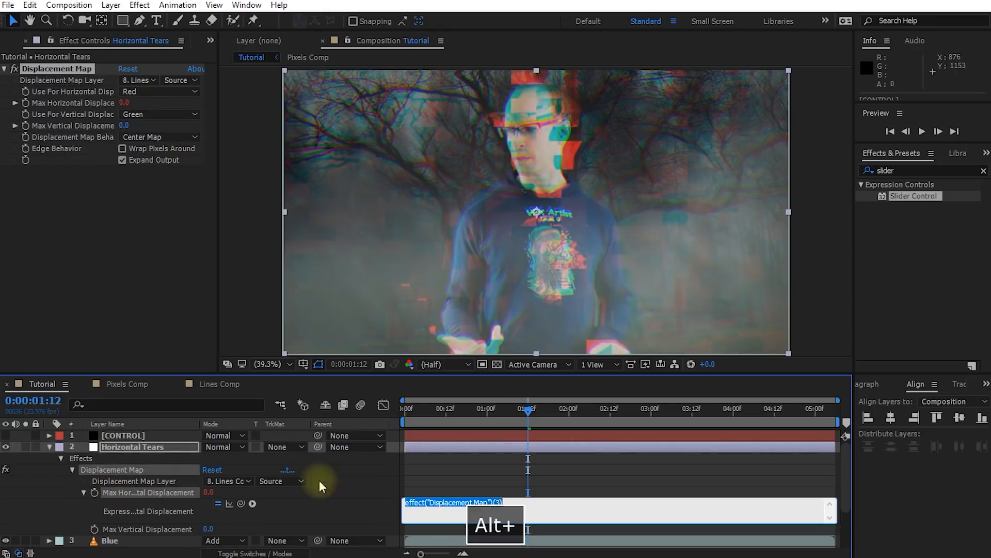
{"action": "left_click", "coordinate": [144, 435]}
{"action": "left_click", "coordinate": [515, 503]}
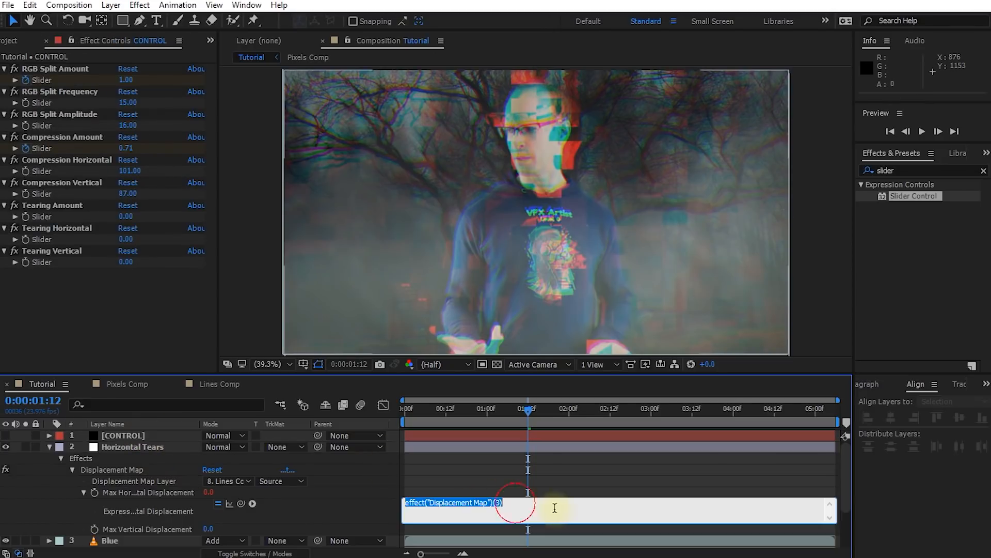
{"action": "key", "text": "BackSpace"}
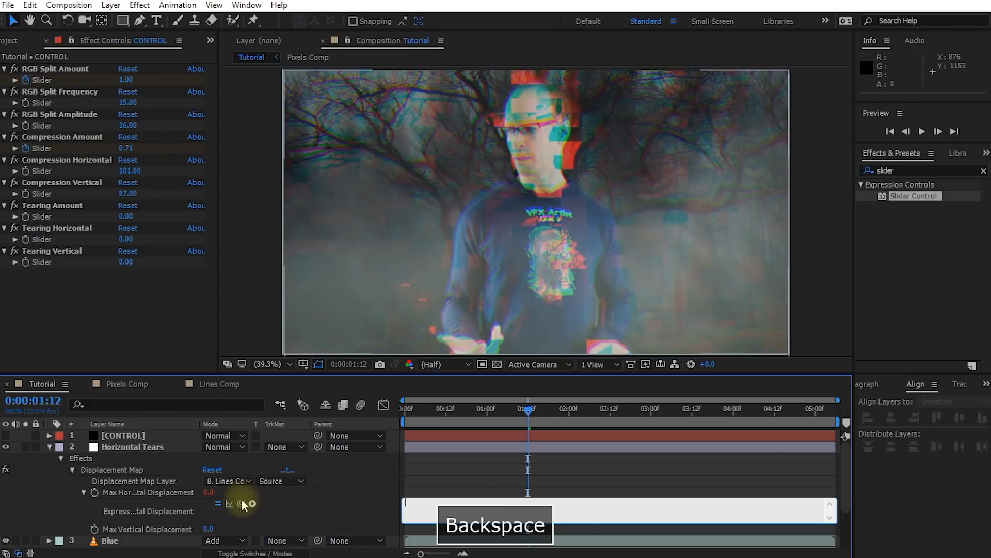
{"action": "left_click_drag", "start_coordinate": [241, 503], "coordinate": [53, 218]}
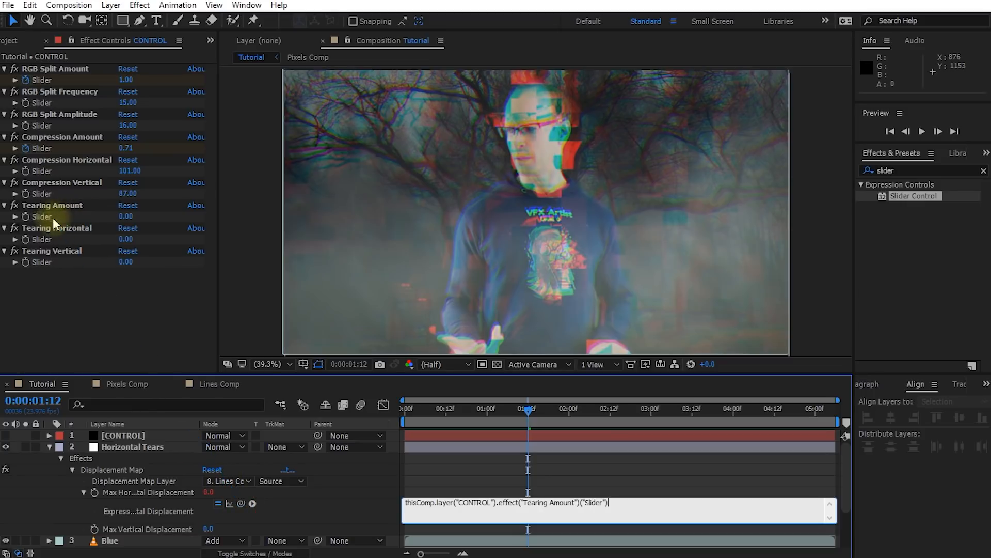
{"action": "type", "text": "*"}
{"action": "left_click_drag", "start_coordinate": [240, 503], "coordinate": [46, 239]}
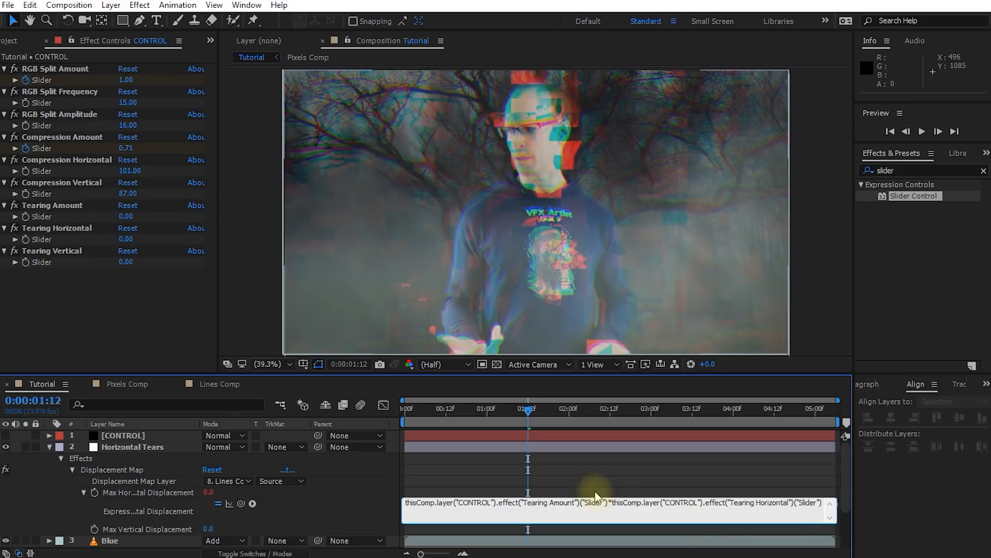
{"action": "left_click", "coordinate": [550, 485]}
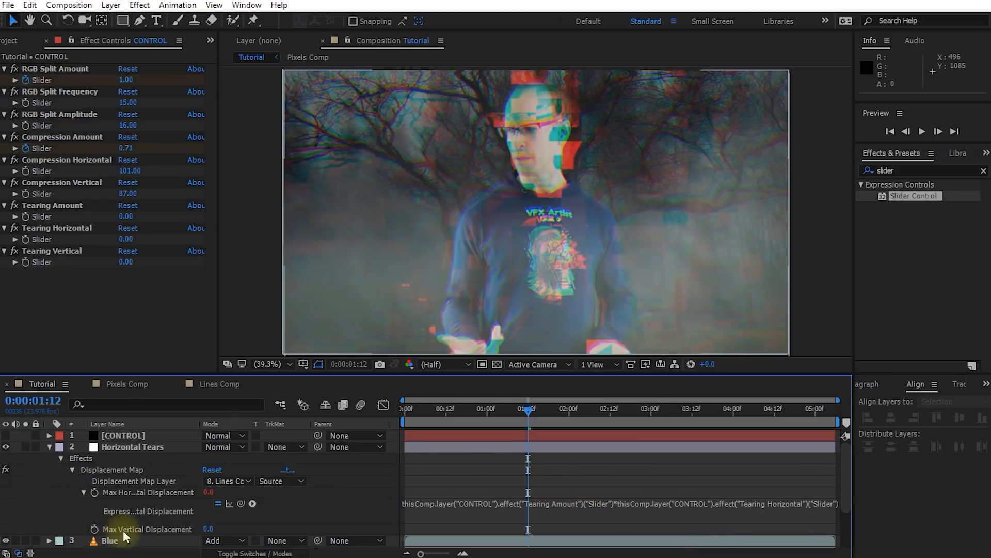
- Give Horizontal Tears' Max Vertical Displacement an expression multiplying CONTROL's Tearing Amount slider by its Tearing Vertical slider
{"action": "left_click", "coordinate": [94, 529], "text": "alt"}
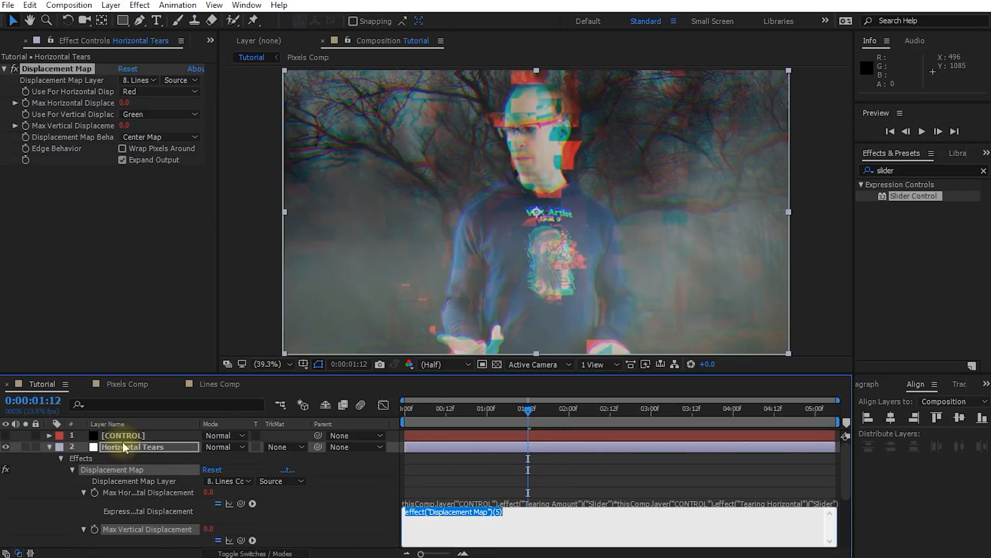
{"action": "left_click", "coordinate": [129, 436]}
{"action": "scroll", "coordinate": [413, 482], "scroll_direction": "down", "scroll_amount": 1}
{"action": "left_click", "coordinate": [509, 508]}
{"action": "key", "text": "BackSpace"}
{"action": "left_click_drag", "start_coordinate": [241, 505], "coordinate": [42, 212]}
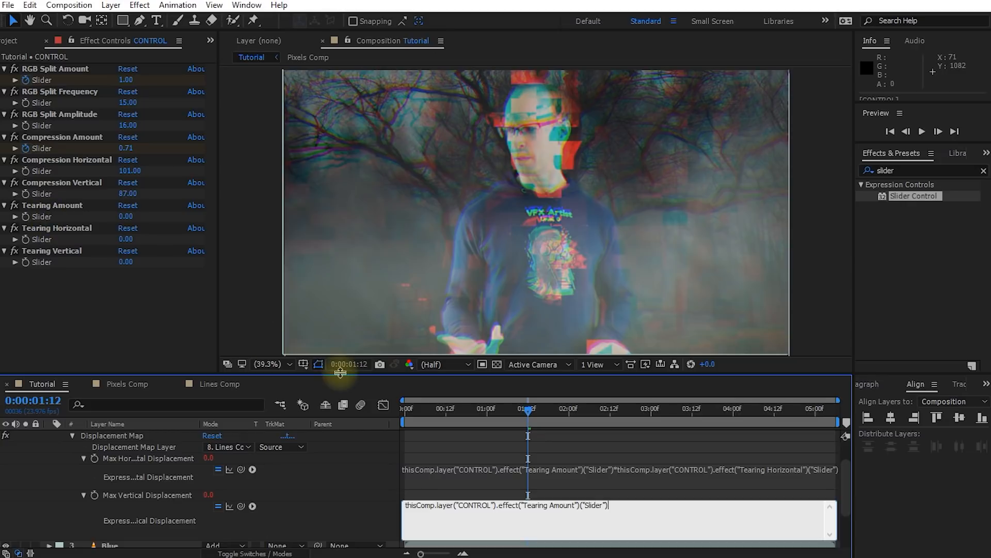
{"action": "type", "text": "*"}
{"action": "left_click_drag", "start_coordinate": [240, 506], "coordinate": [57, 264]}
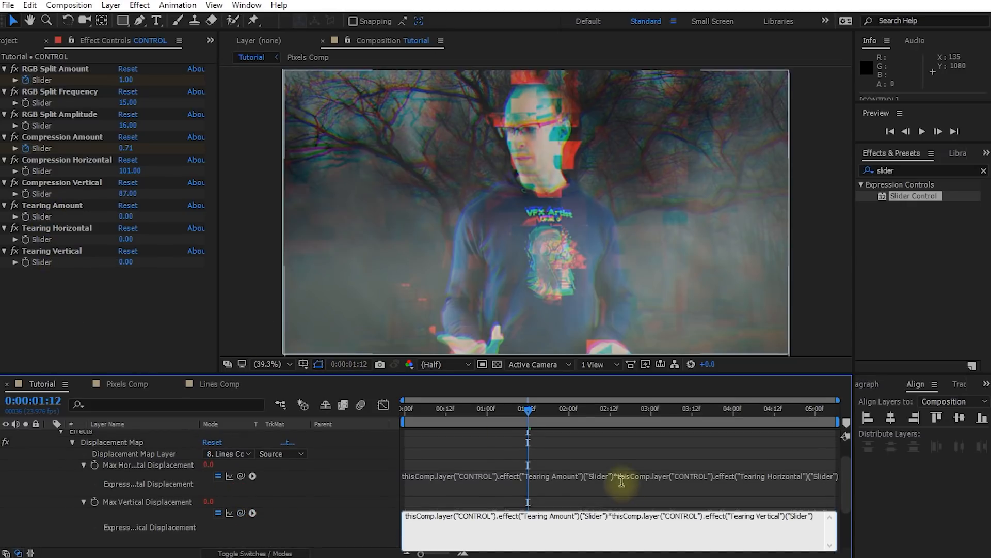
{"action": "left_click", "coordinate": [615, 453]}
{"action": "scroll", "coordinate": [474, 465], "scroll_direction": "up", "scroll_amount": 2}
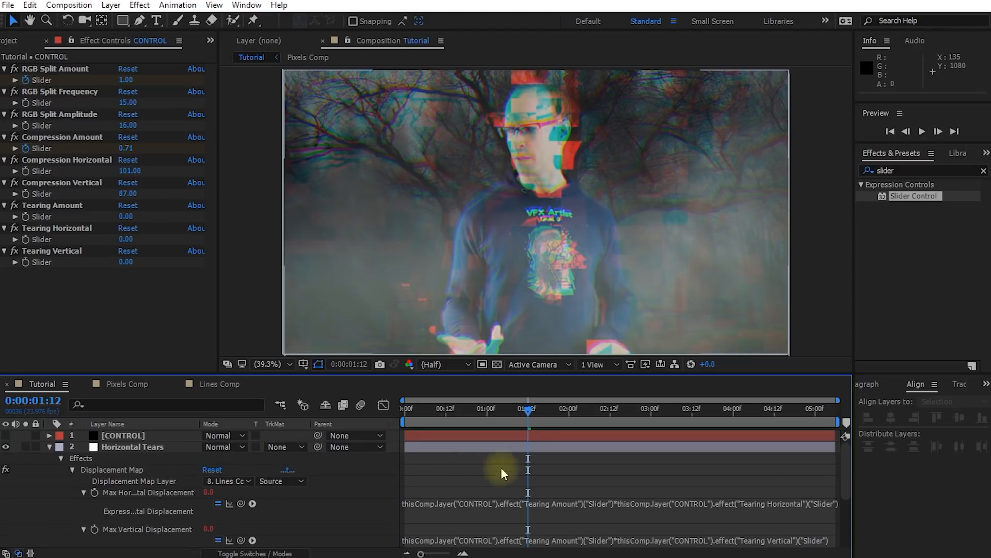
- Reveal the CONTROL layer's keyframed properties in the timeline and collapse the Horizontal Tears layer
{"action": "left_click_drag", "start_coordinate": [526, 411], "coordinate": [485, 416]}
{"action": "left_click", "coordinate": [149, 451]}
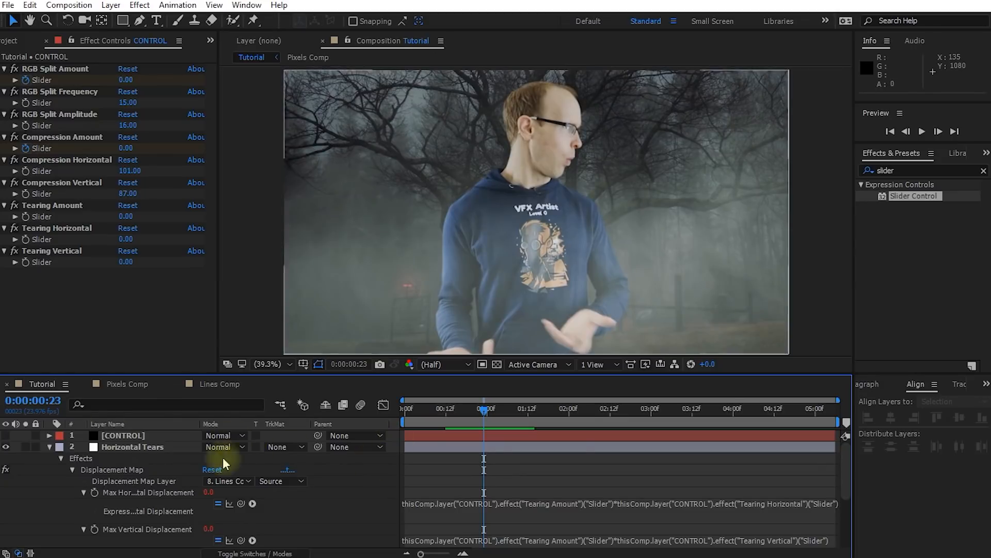
{"action": "left_click", "coordinate": [135, 435]}
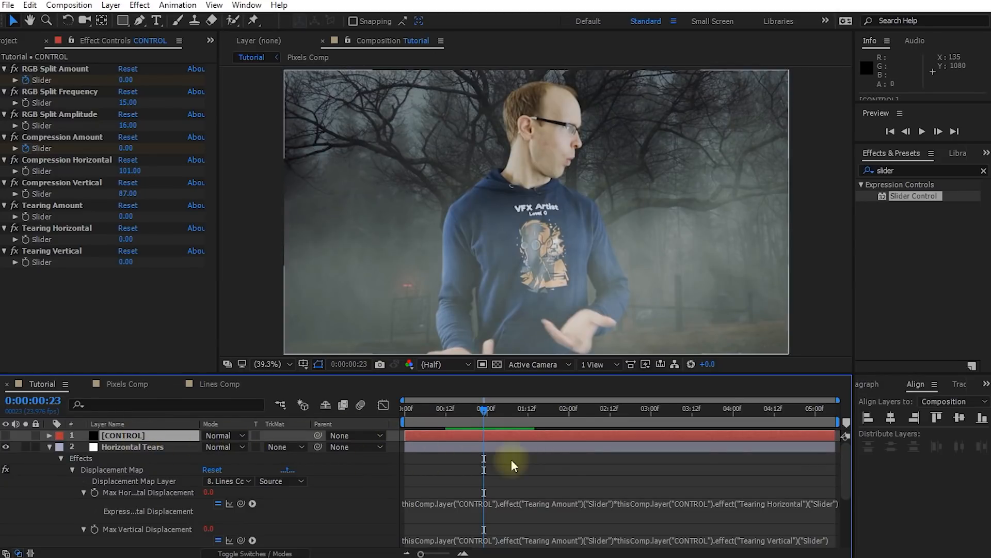
{"action": "key", "text": "u"}
{"action": "left_click", "coordinate": [48, 492]}
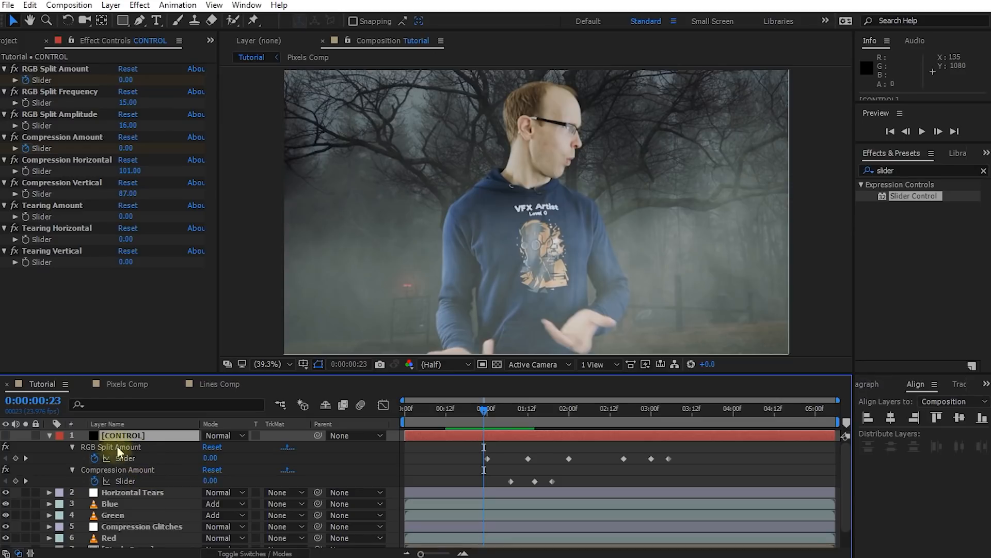
- Keyframe CONTROL's Tearing Amount at 0 at 0:00:00:13, 1 at 0:00:01:00 and 0 at 0:00:01:20
{"action": "left_click_drag", "start_coordinate": [494, 413], "coordinate": [450, 431]}
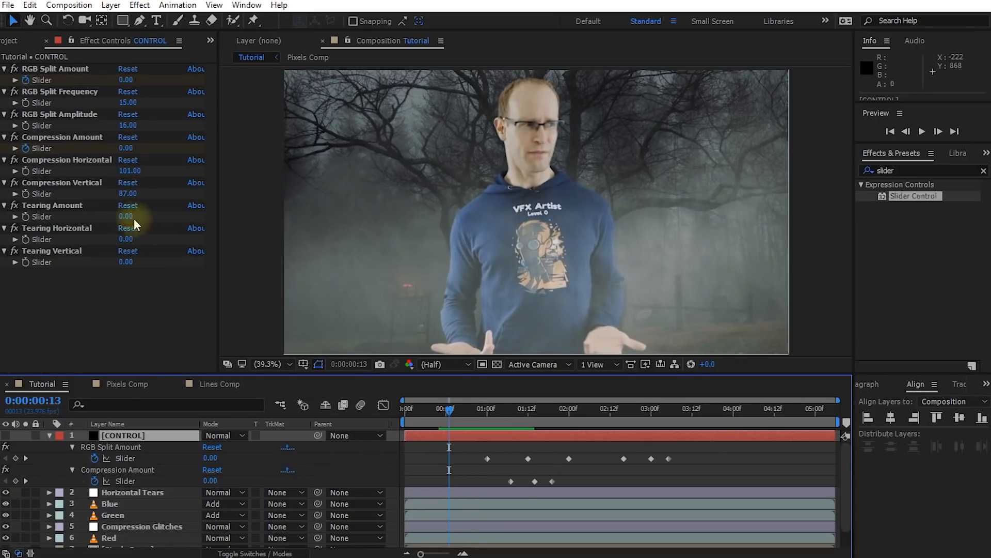
{"action": "left_click", "coordinate": [26, 216]}
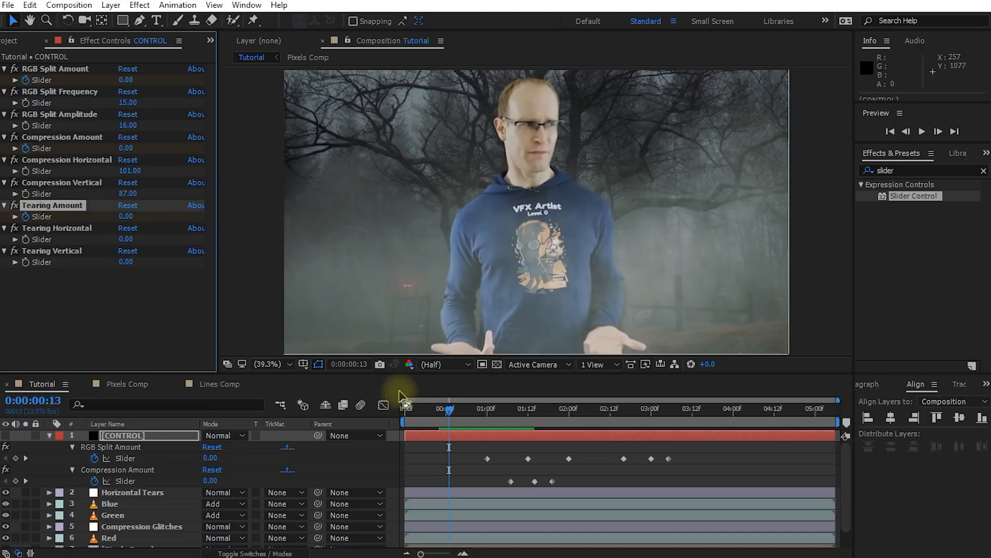
{"action": "left_click_drag", "start_coordinate": [452, 411], "coordinate": [488, 416]}
{"action": "left_click", "coordinate": [122, 217]}
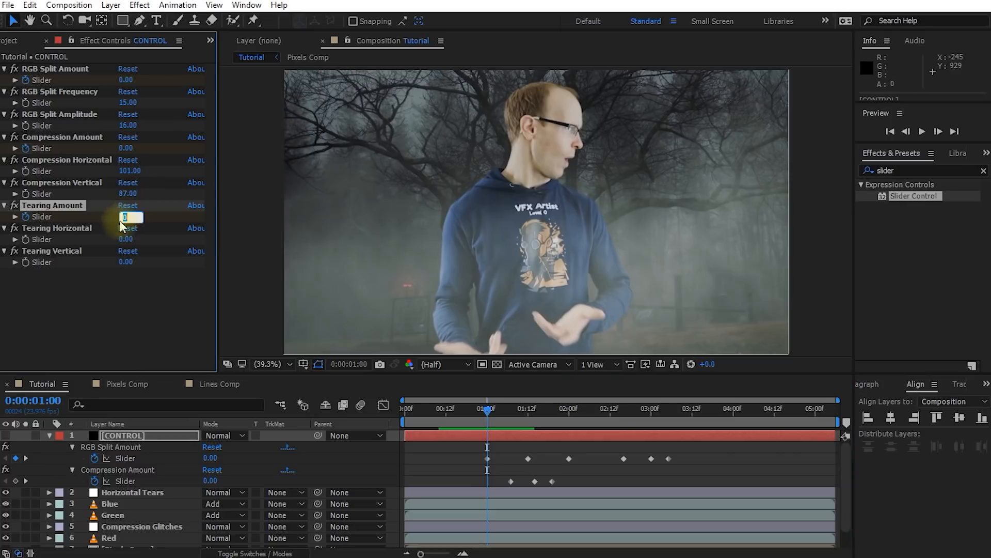
{"action": "type", "text": "1"}
{"action": "left_click", "coordinate": [137, 301]}
{"action": "left_click_drag", "start_coordinate": [491, 411], "coordinate": [556, 417]}
{"action": "left_click", "coordinate": [131, 215]}
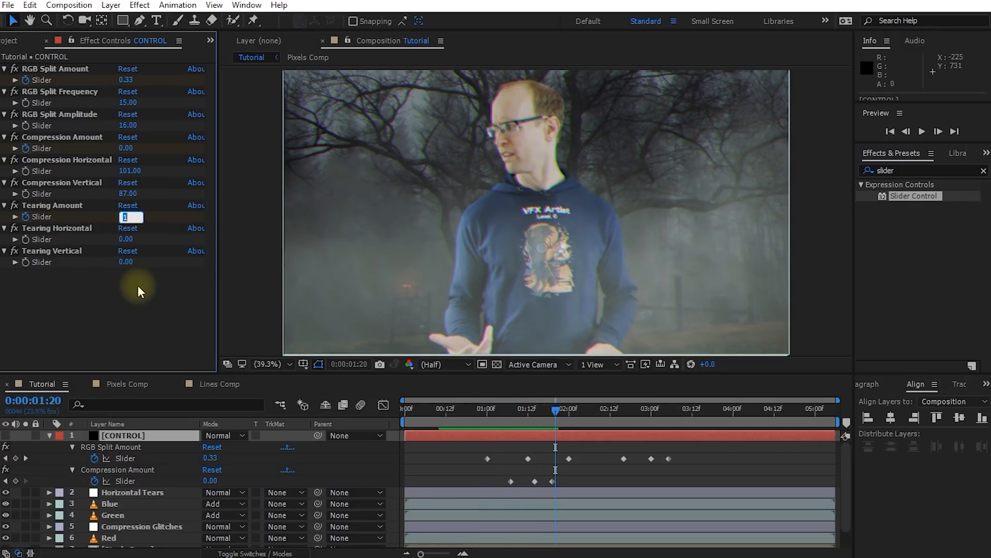
{"action": "type", "text": "0"}
{"action": "left_click", "coordinate": [137, 288]}
- Go to 0:00:01:10 and show the Tearing Amount keyframes under the CONTROL layer
{"action": "mouse_move", "coordinate": [524, 414]}
{"action": "left_mouse_down"}
{"action": "mouse_move", "coordinate": [507, 415]}
{"action": "mouse_move", "coordinate": [522, 415]}
{"action": "left_mouse_up"}
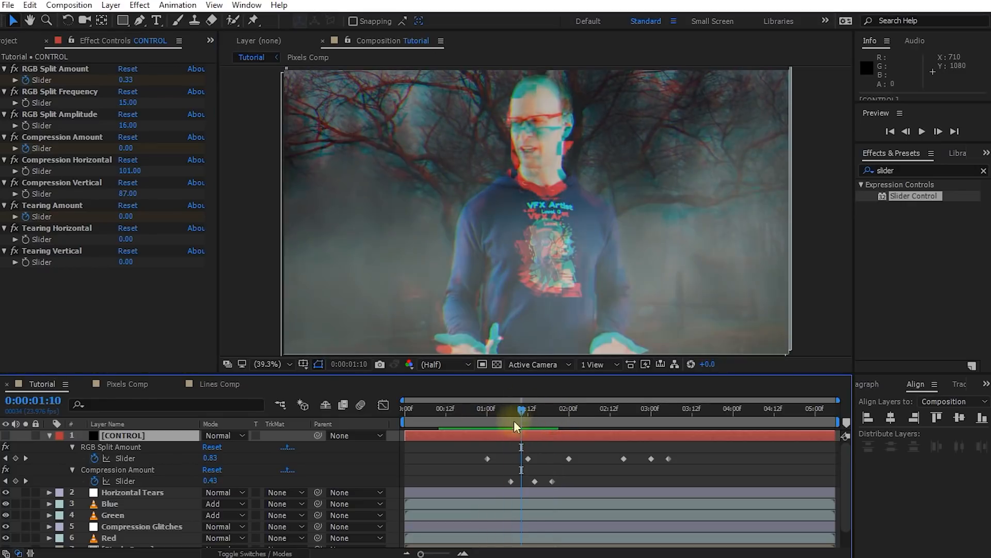
{"action": "key", "text": "u"}
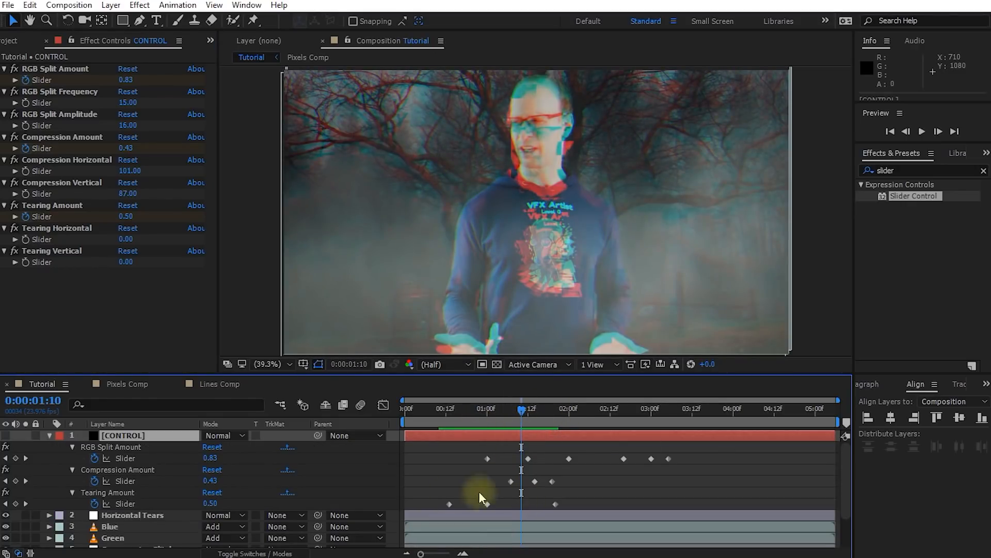
{"action": "left_click_drag", "start_coordinate": [435, 510], "coordinate": [566, 494]}
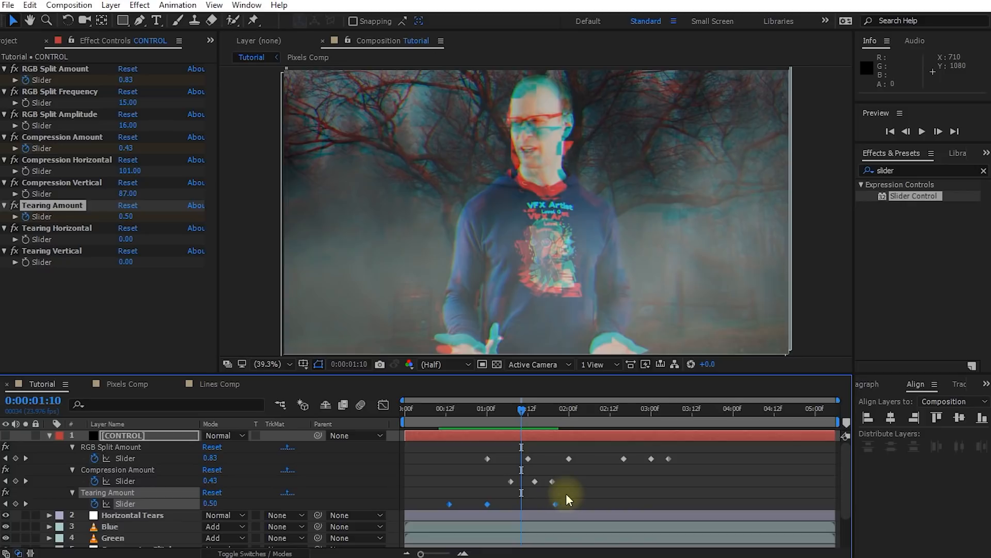
{"action": "left_click", "coordinate": [566, 493]}
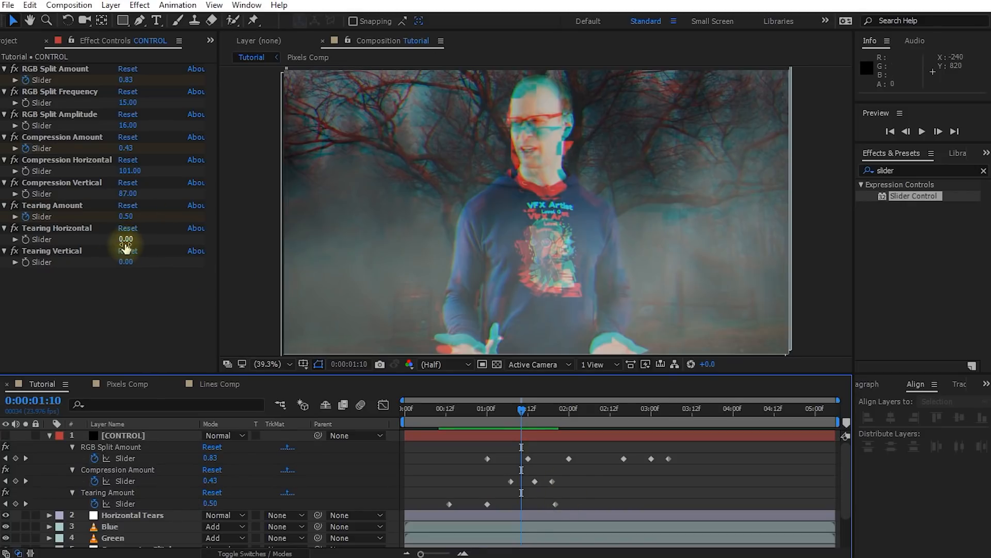
- Set CONTROL's Tearing Horizontal slider to 41 and Tearing Vertical to -17, checking the tears at 0:00:01:00
{"action": "left_click_drag", "start_coordinate": [126, 239], "coordinate": [485, 290]}
{"action": "mouse_move", "coordinate": [126, 261]}
{"action": "left_mouse_down"}
{"action": "mouse_move", "coordinate": [139, 261]}
{"action": "mouse_move", "coordinate": [95, 266]}
{"action": "mouse_move", "coordinate": [133, 277]}
{"action": "mouse_move", "coordinate": [126, 257]}
{"action": "mouse_move", "coordinate": [130, 270]}
{"action": "left_mouse_up"}
{"action": "left_click_drag", "start_coordinate": [522, 409], "coordinate": [489, 450]}
{"action": "left_click_drag", "start_coordinate": [135, 245], "coordinate": [3, 371]}
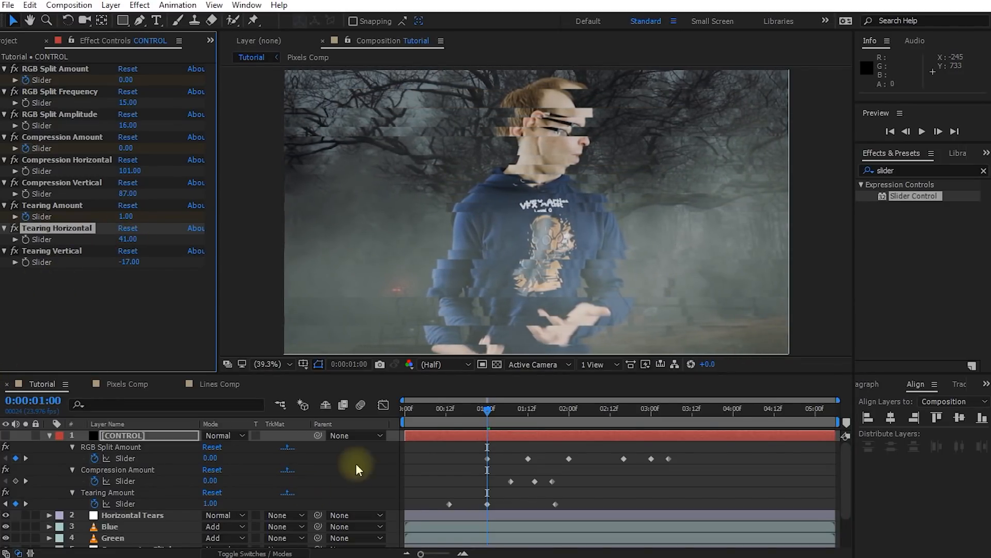
- Retime the three Tearing Amount keyframes into a short burst from about 0:00:01:01 to 0:00:01:09 and scrub through it
{"action": "left_click_drag", "start_coordinate": [447, 504], "coordinate": [475, 506]}
{"action": "left_click_drag", "start_coordinate": [556, 504], "coordinate": [517, 505]}
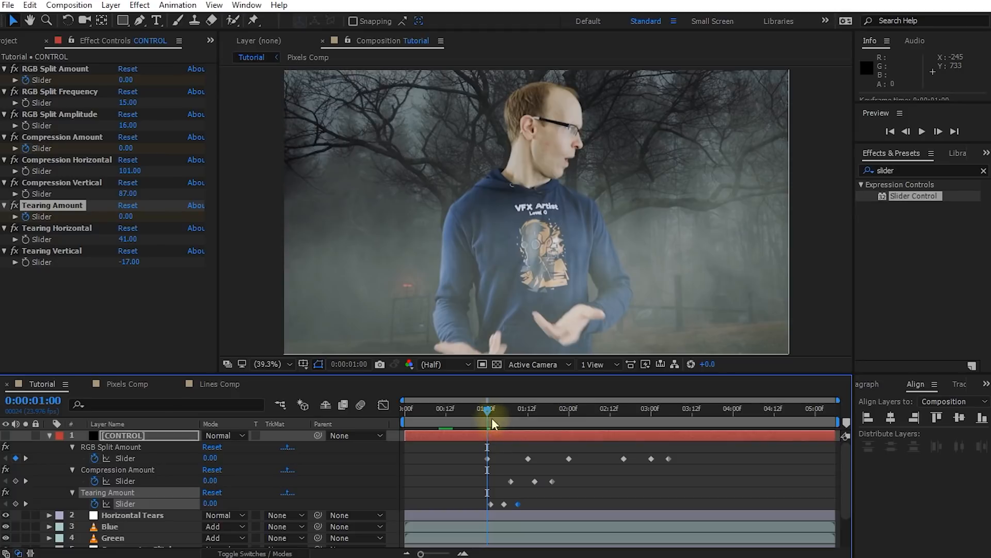
{"action": "left_click_drag", "start_coordinate": [496, 413], "coordinate": [529, 436]}
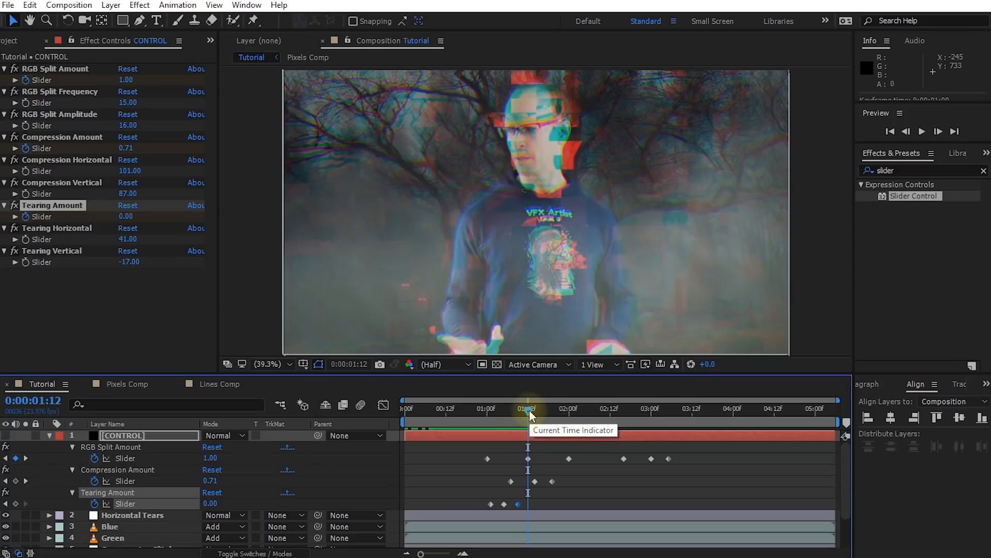
- Enlarge the composition view, collapse the CONTROL layer and preview the glitch animation from 0:00:00:00
{"action": "left_click_drag", "start_coordinate": [529, 375], "coordinate": [538, 404]}
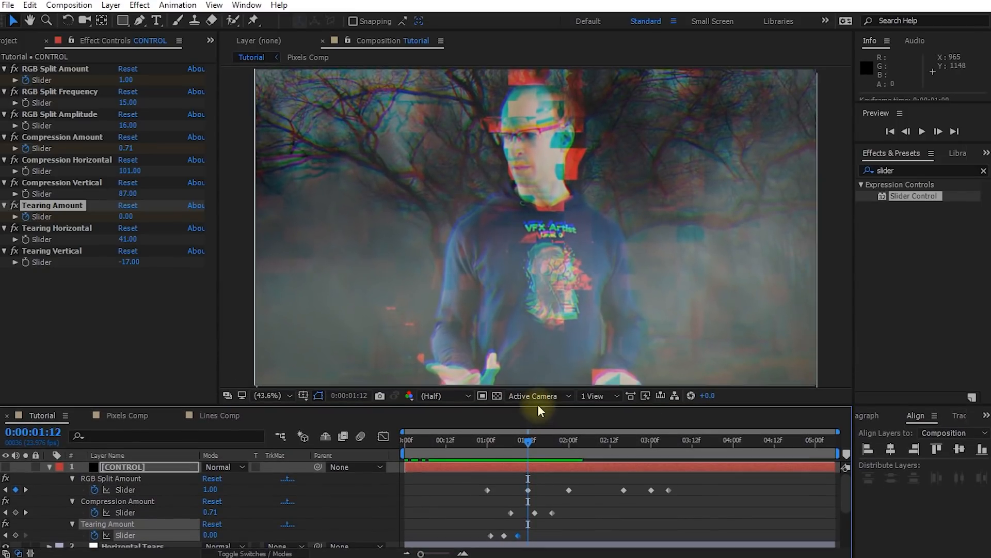
{"action": "left_click", "coordinate": [50, 468]}
{"action": "left_click_drag", "start_coordinate": [527, 442], "coordinate": [293, 532]}
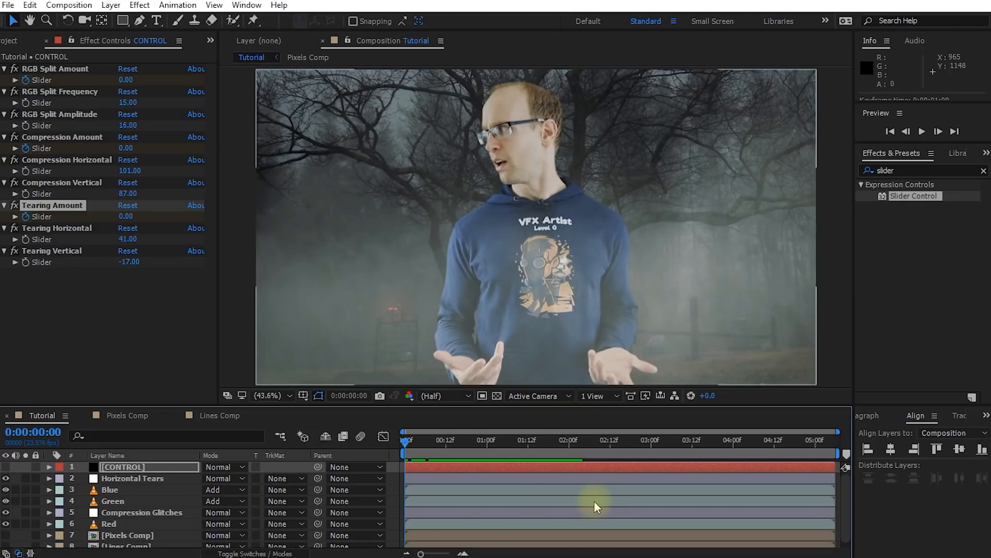
{"action": "key", "text": "shift+space"}
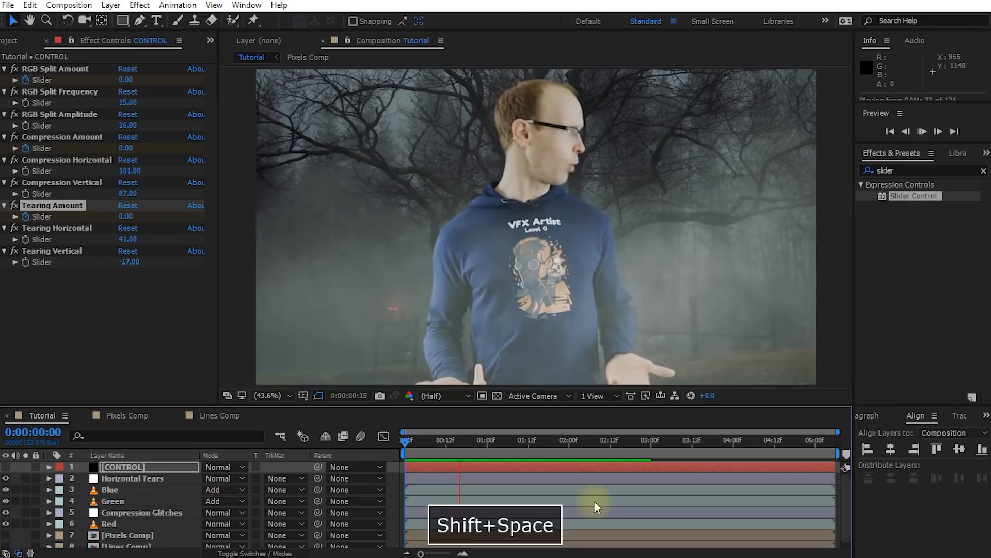